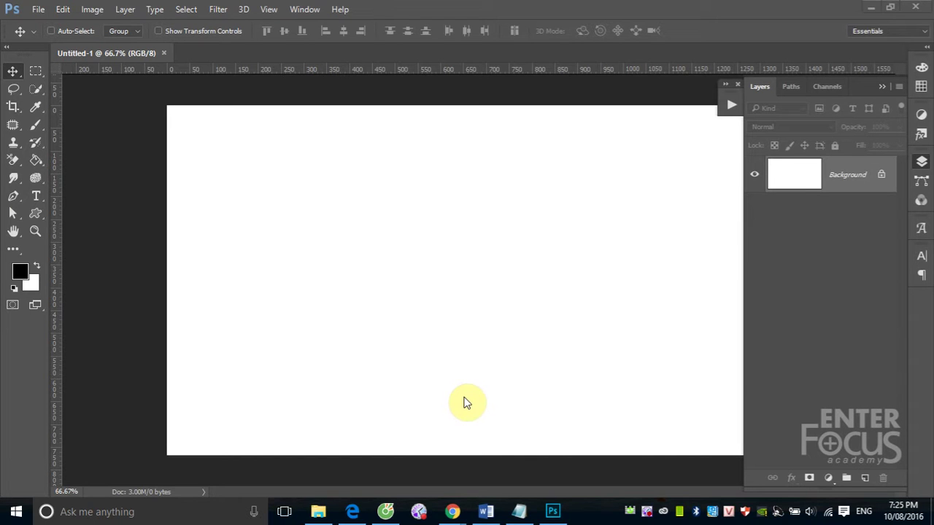
- Select the Type tool to start adding text to the blank canvas
left_click(35, 196)
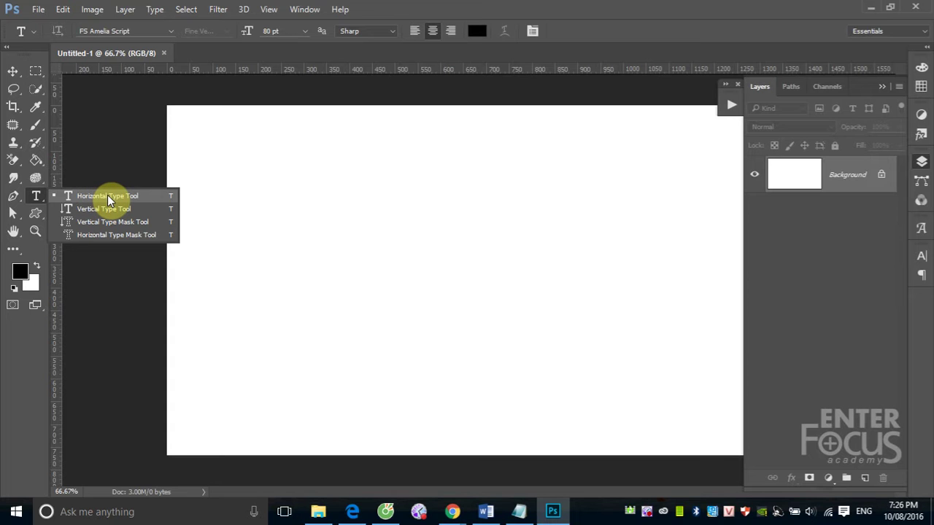
- With the Horizontal Type tool, type the title 'Nhap texxt vao photoshop' near the canvas top-left
left_click(108, 195)
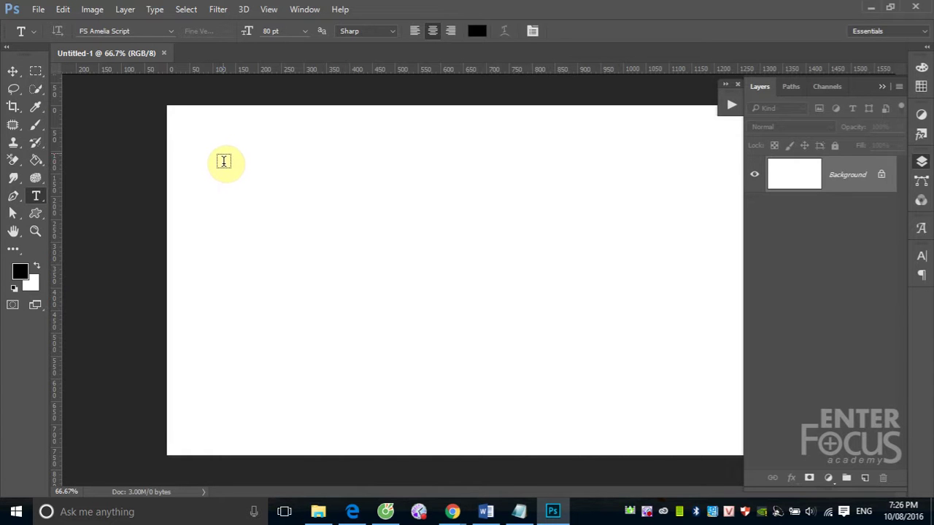
left_click(223, 155)
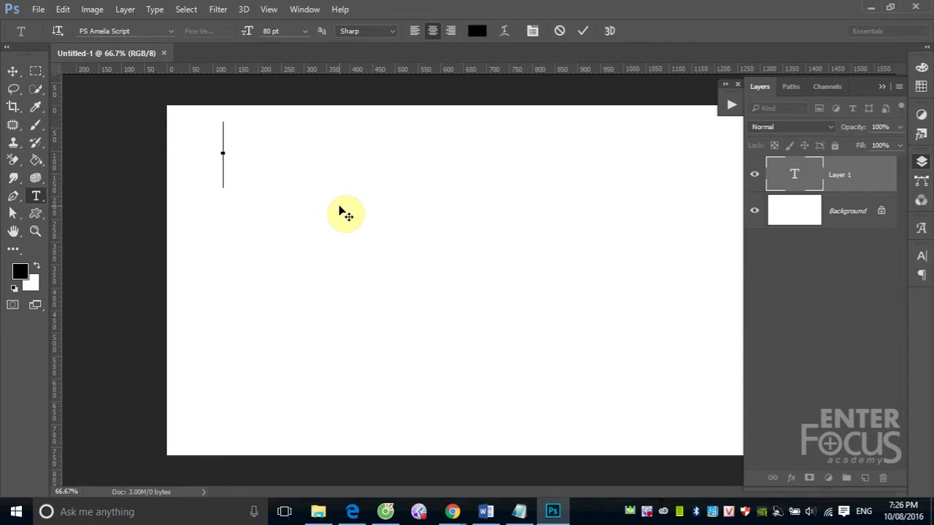
type("Nha")
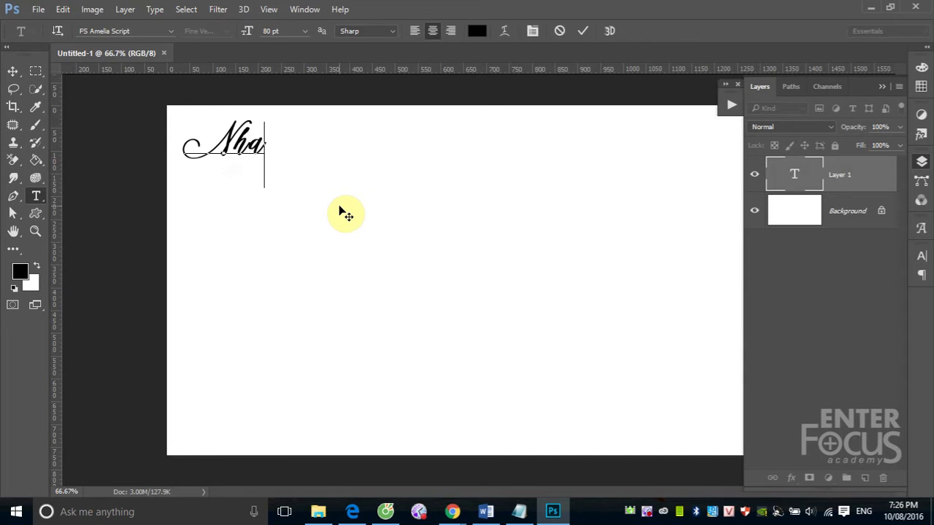
type("p te")
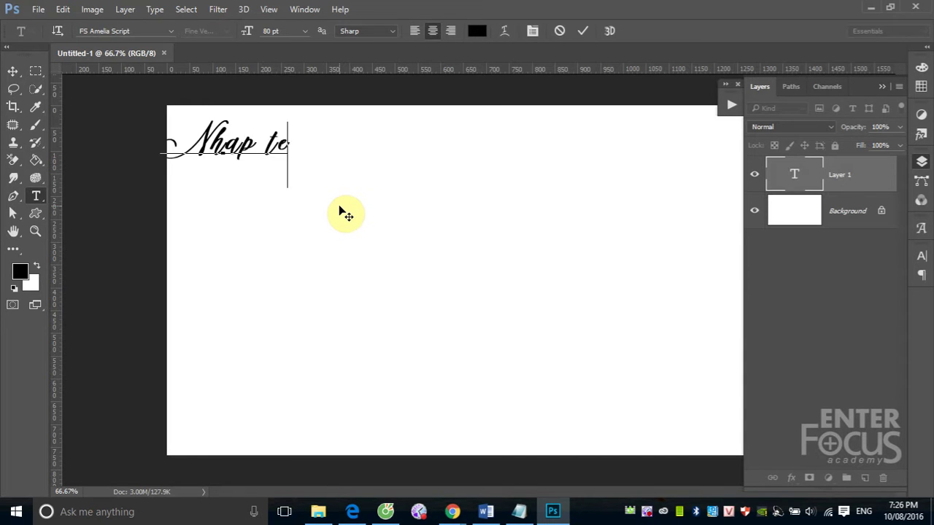
type("x")
type("xt")
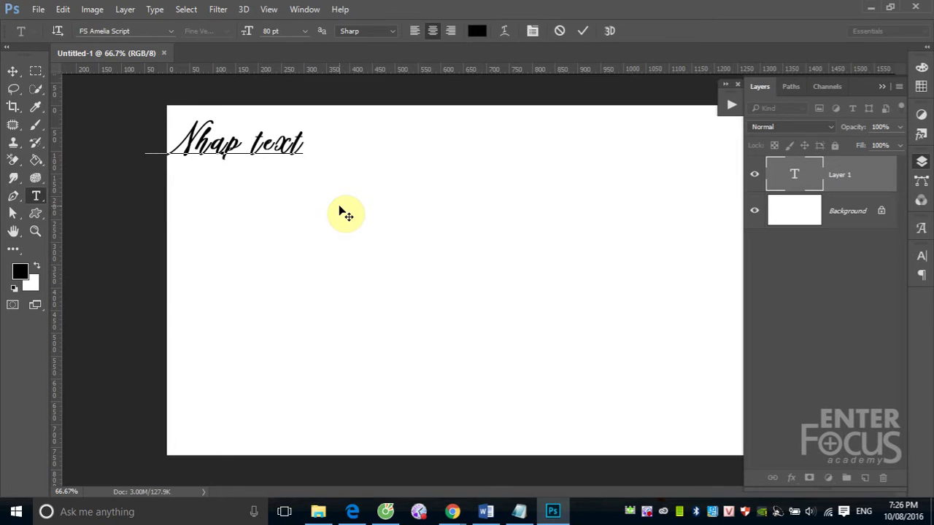
type(" vao ")
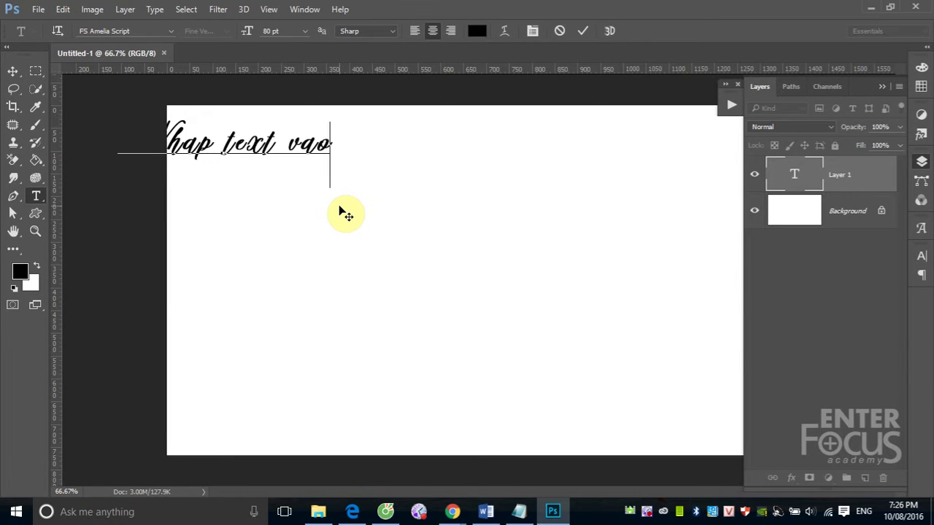
type("phot")
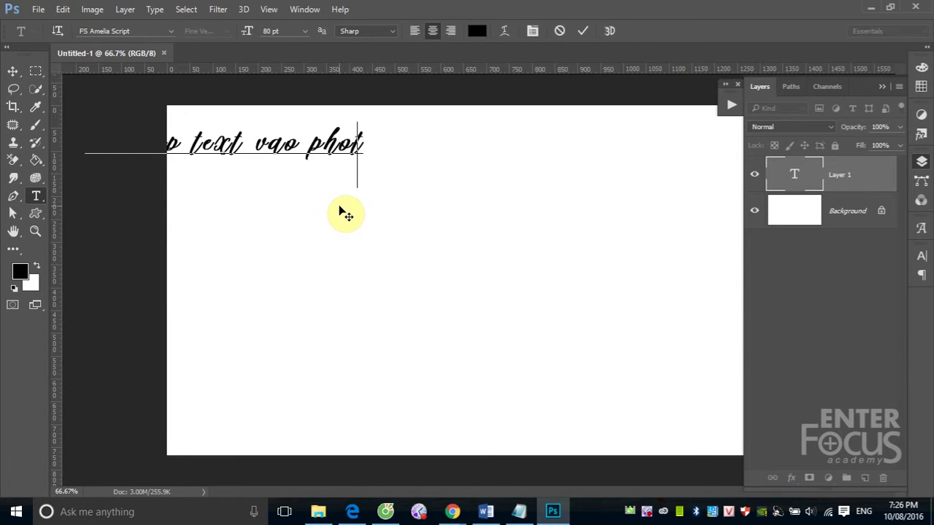
type("oshop")
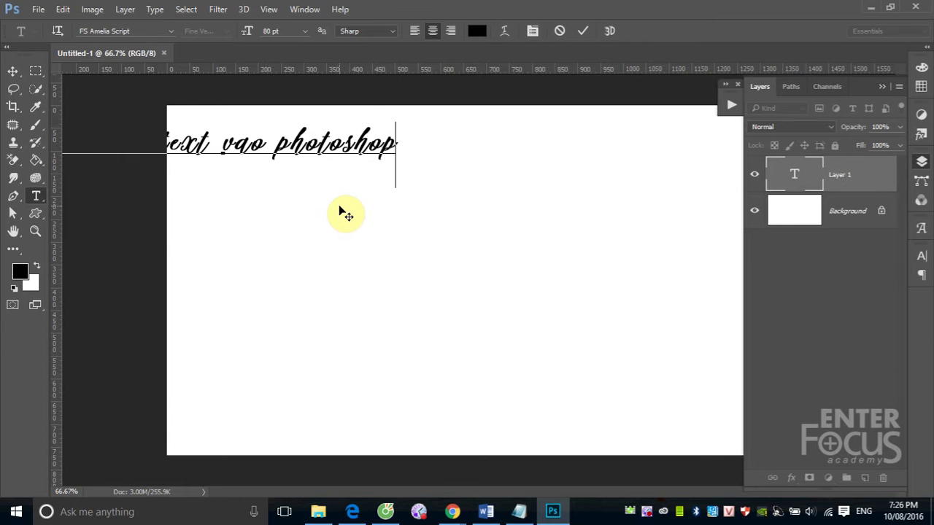
- Commit the title and drag it right and down so it sits fully on the canvas
left_click(13, 71)
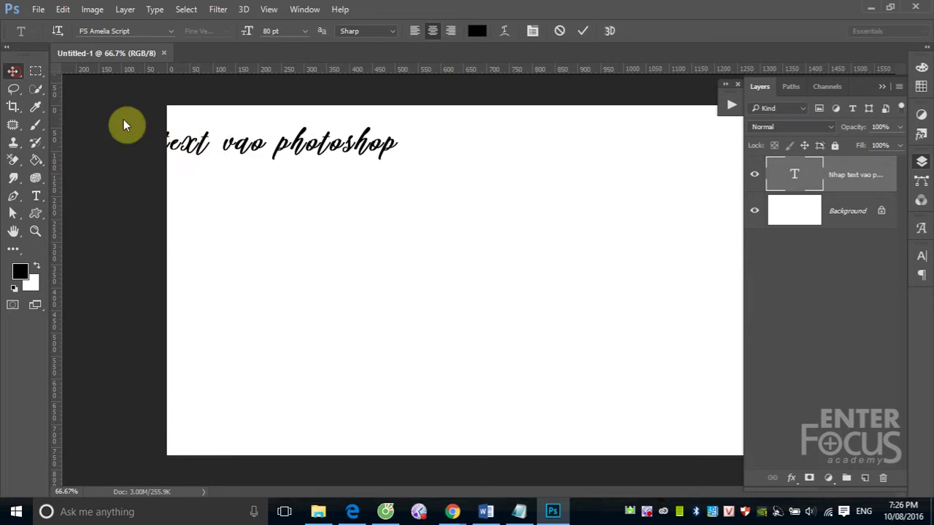
left_click_drag(210, 149, 378, 166)
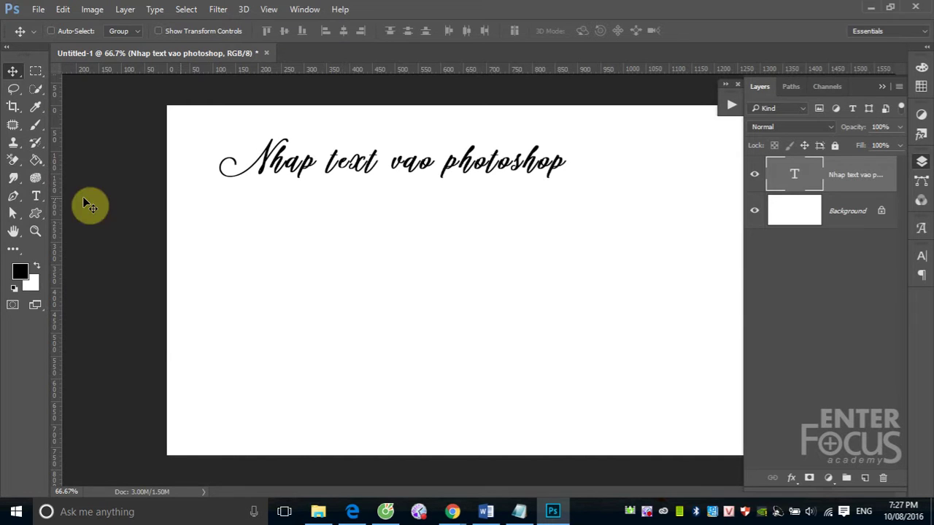
left_click(38, 195)
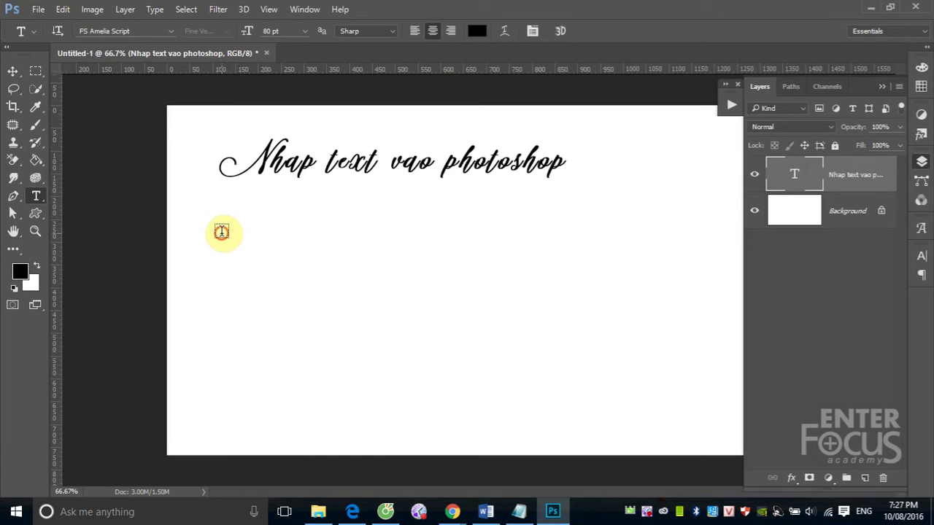
- Draw a roughly 868×419 px left-aligned paragraph text box below the title, keeping FS Amelia Script
left_click_drag(221, 233, 600, 421)
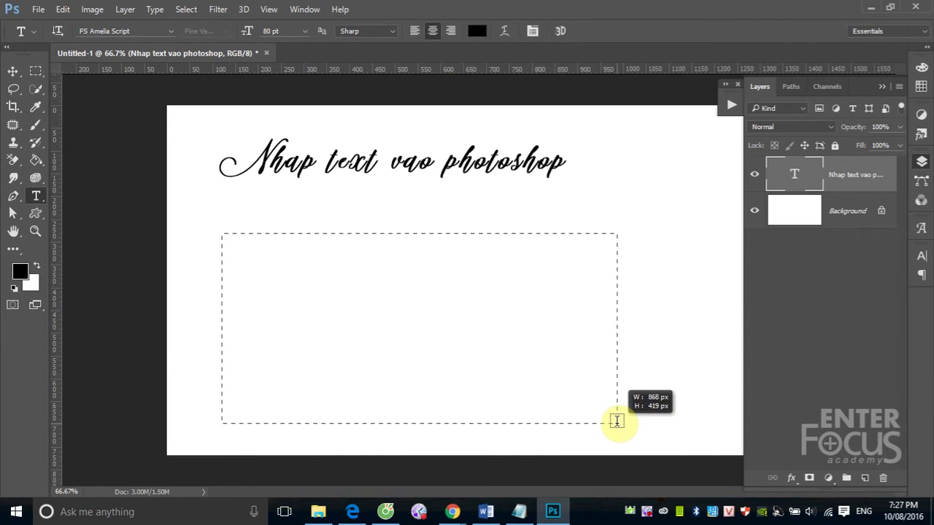
left_click_drag(600, 421, 617, 424)
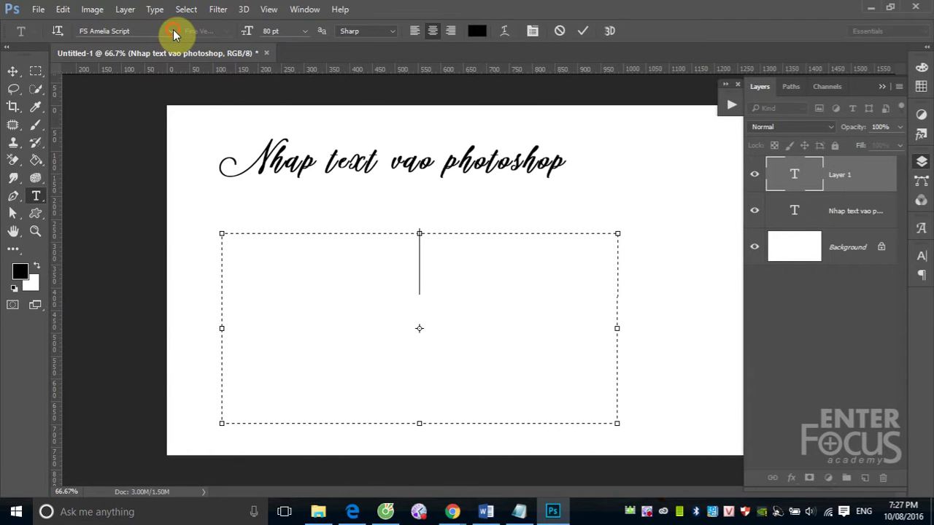
left_click(173, 31)
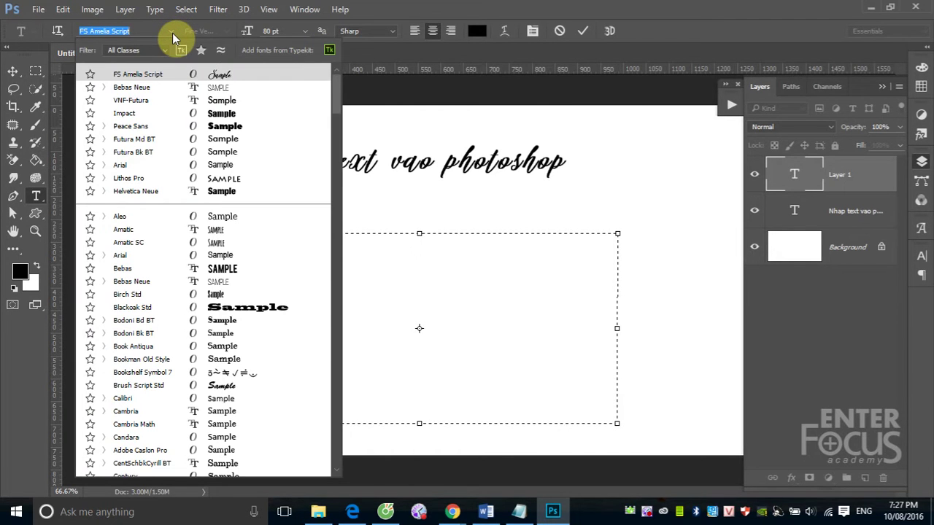
left_click(389, 8)
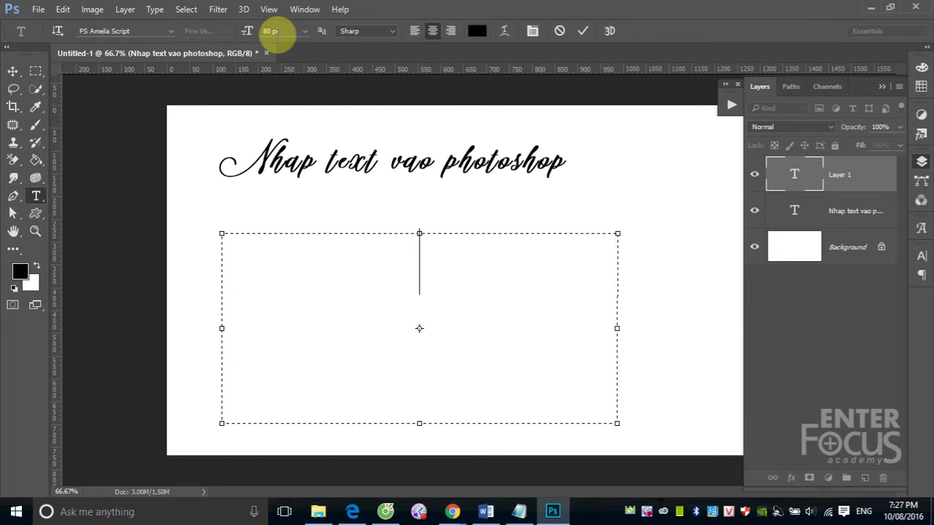
left_click(413, 31)
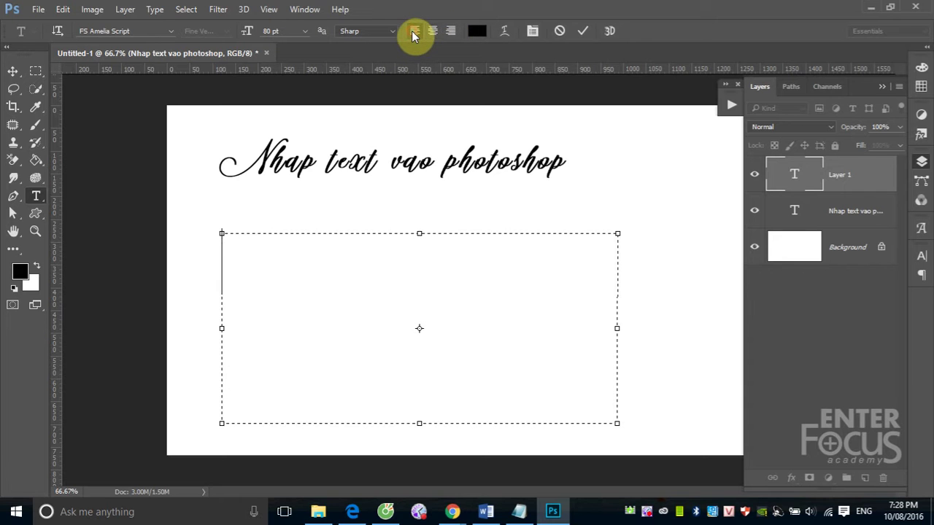
- Set the paragraph text colour to red
left_click(476, 33)
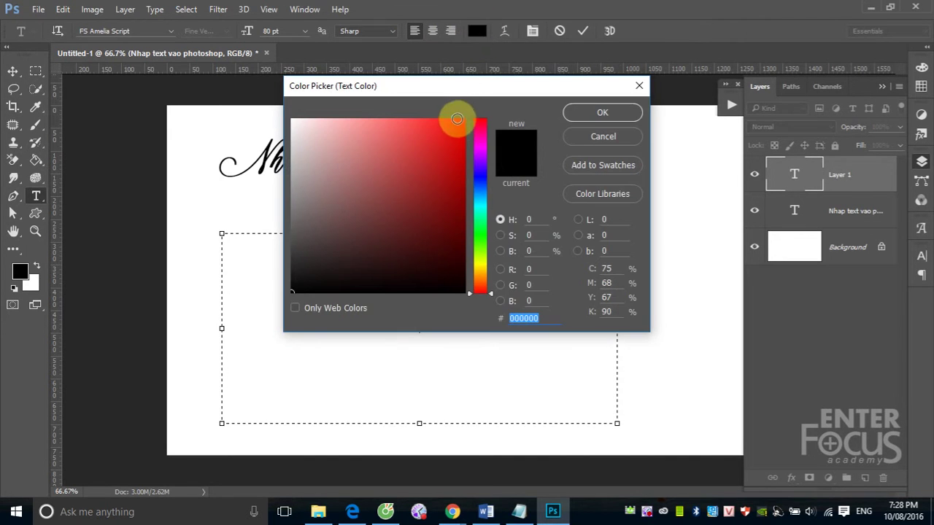
left_click(459, 121)
left_click(613, 112)
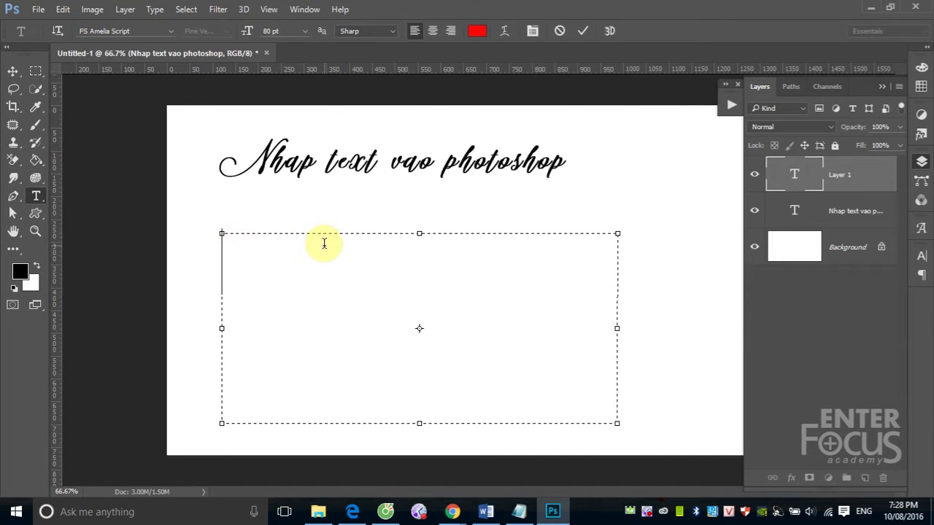
- Type 'nhap text vao photoshop' three times into the paragraph box, correcting a typo
type("Nh")
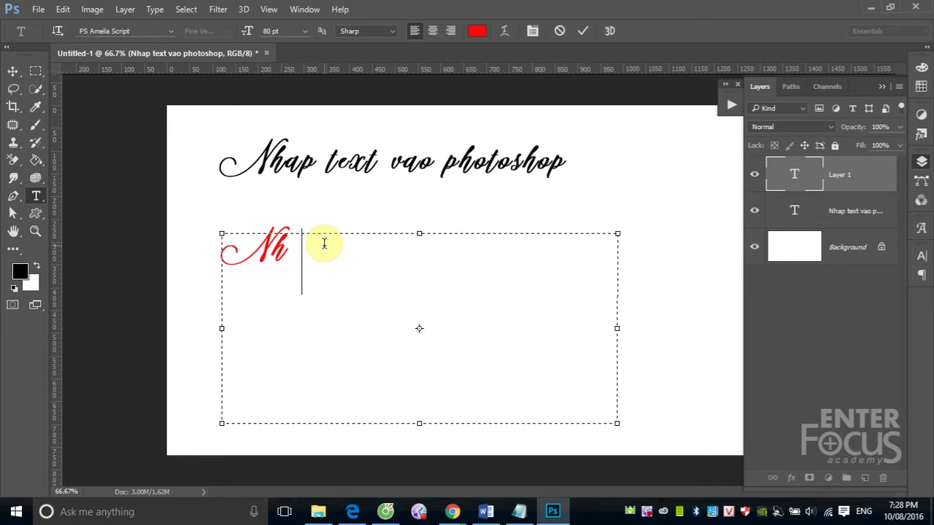
type("ap")
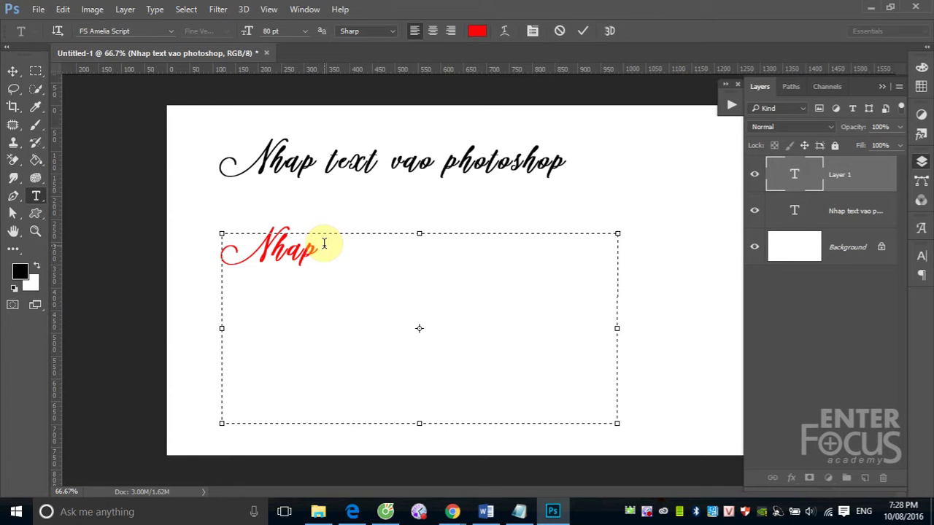
type(" text")
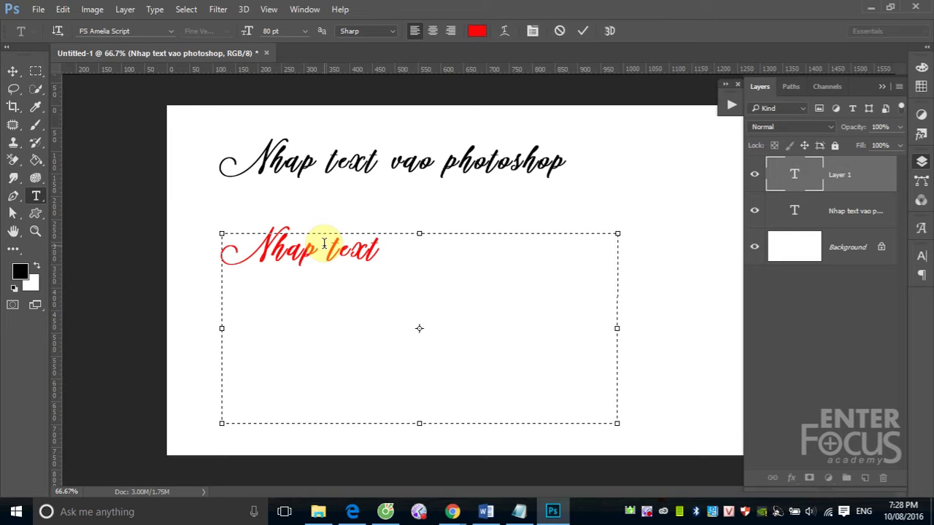
type(" vao ")
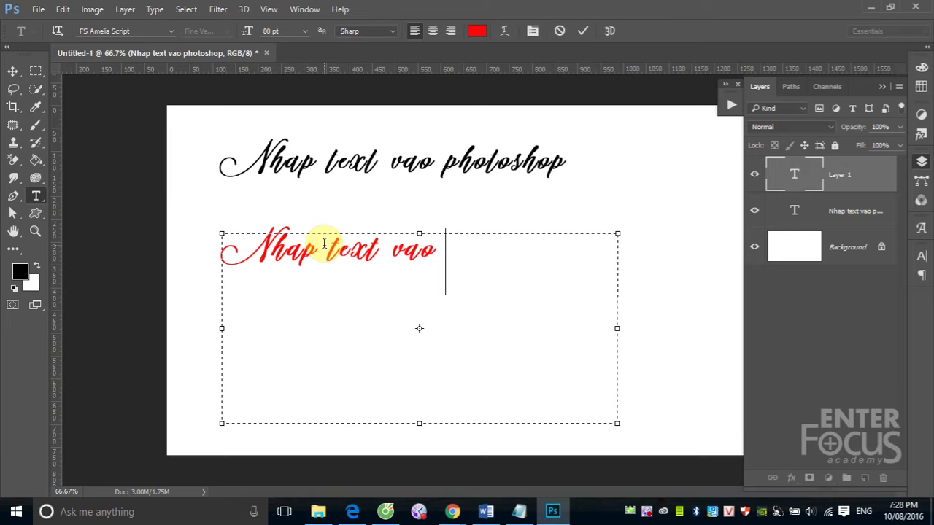
type("photo")
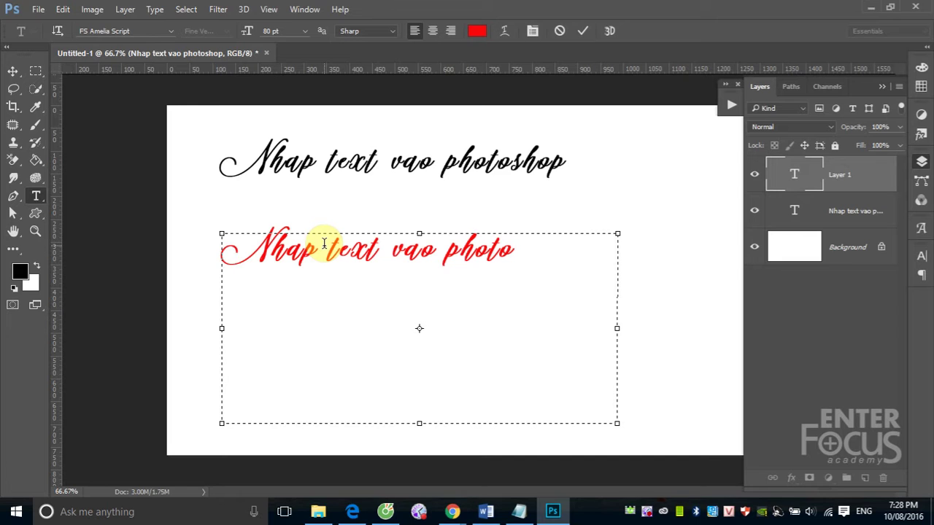
type("shop")
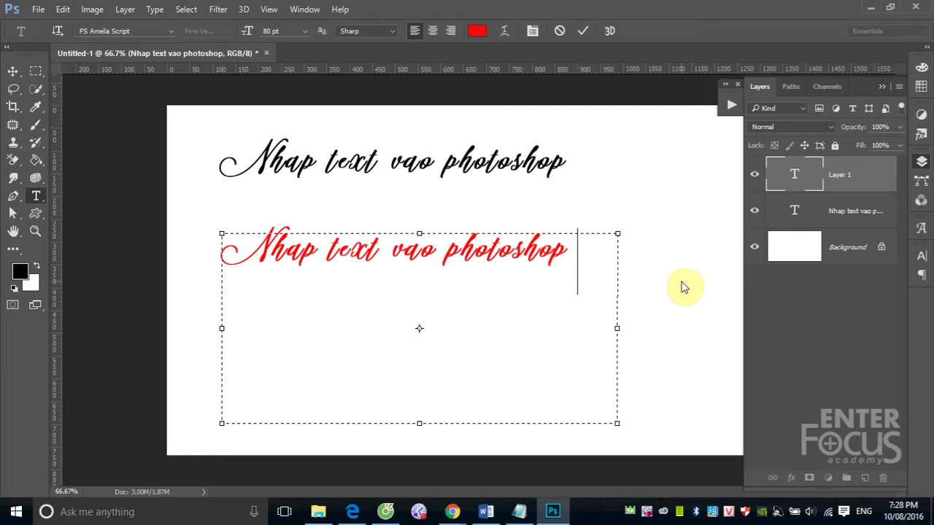
type("nha")
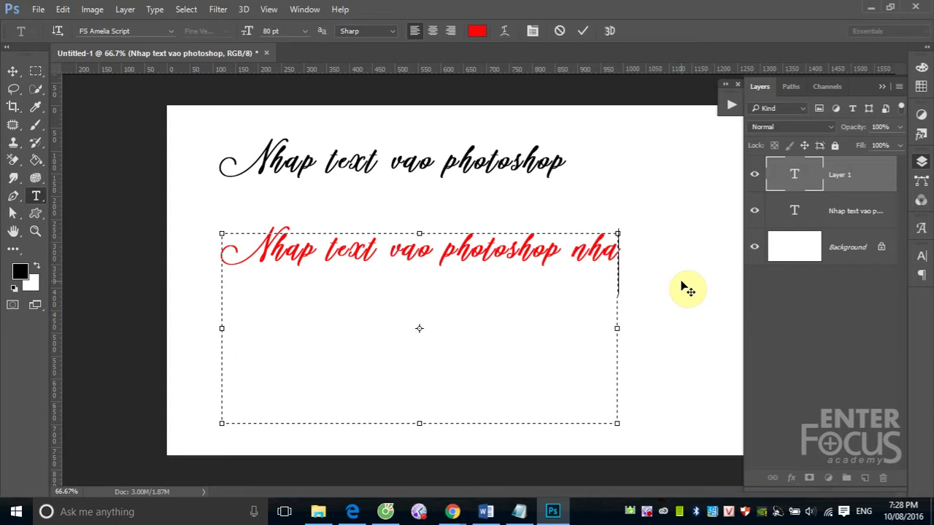
type("p t")
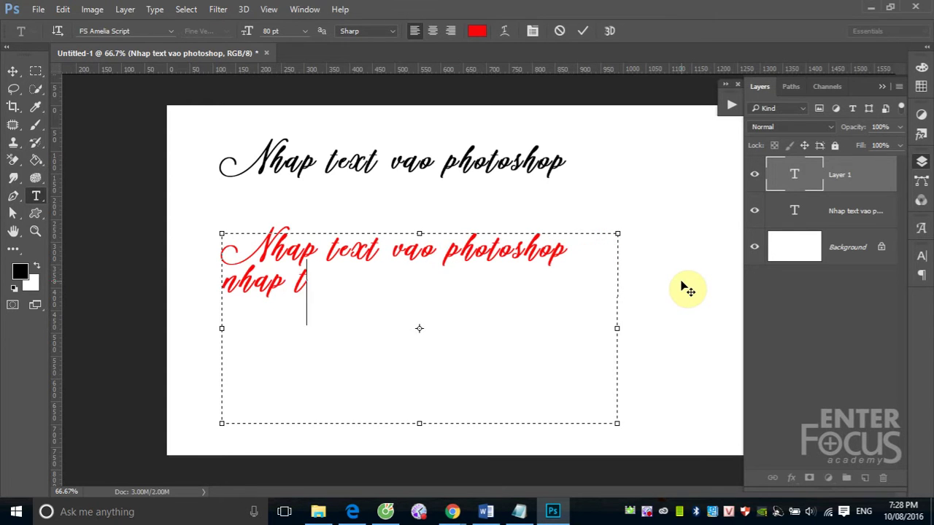
type("e")
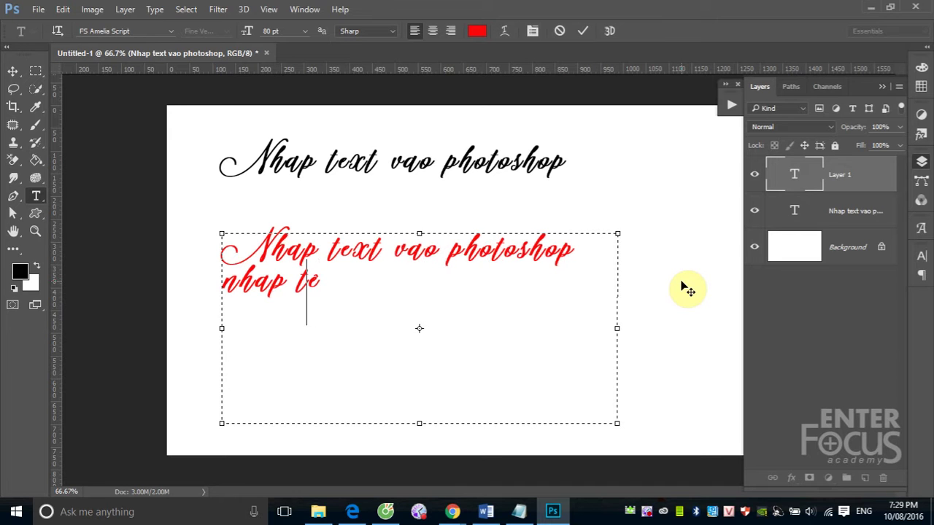
type("e")
key("BackSpace")
type("x")
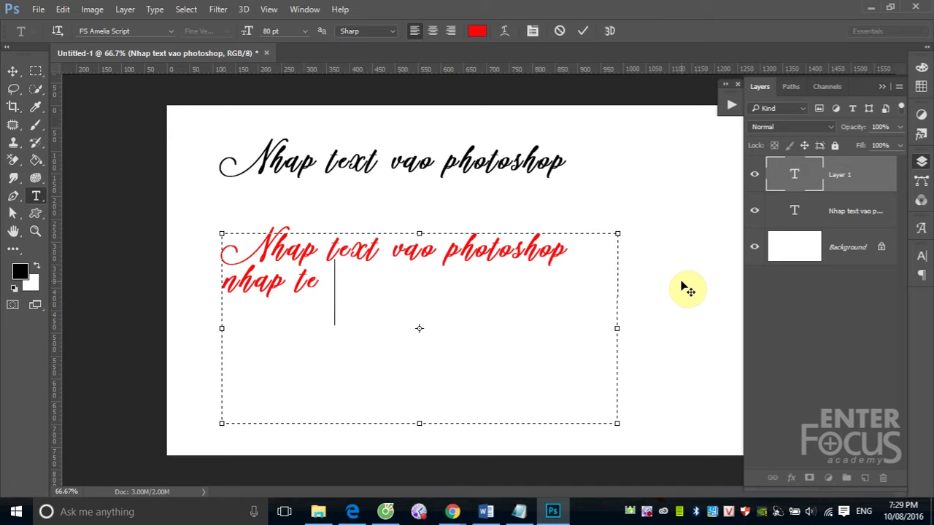
type("t va o")
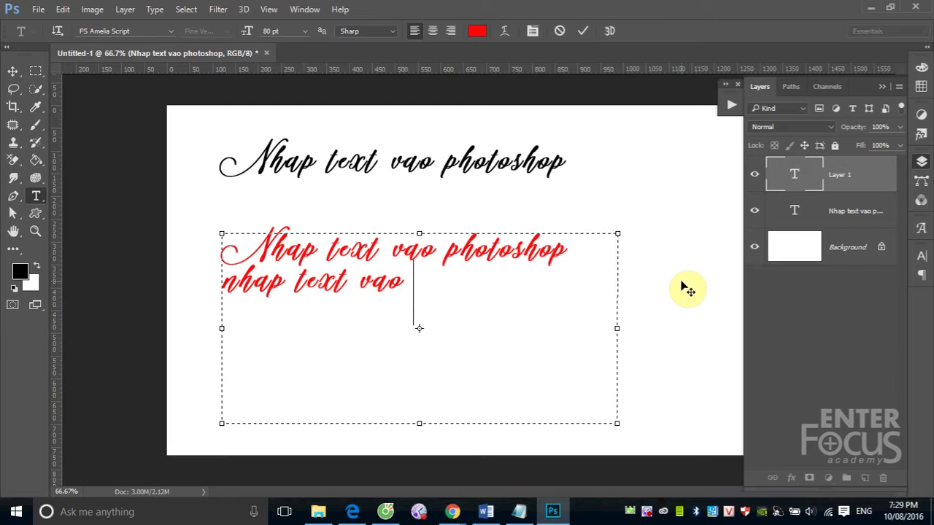
type(" photos")
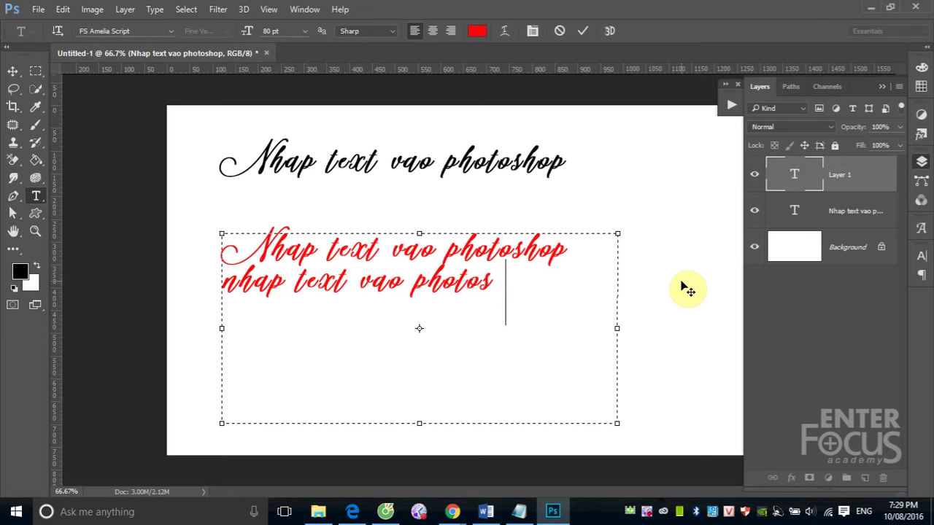
type("hop nha")
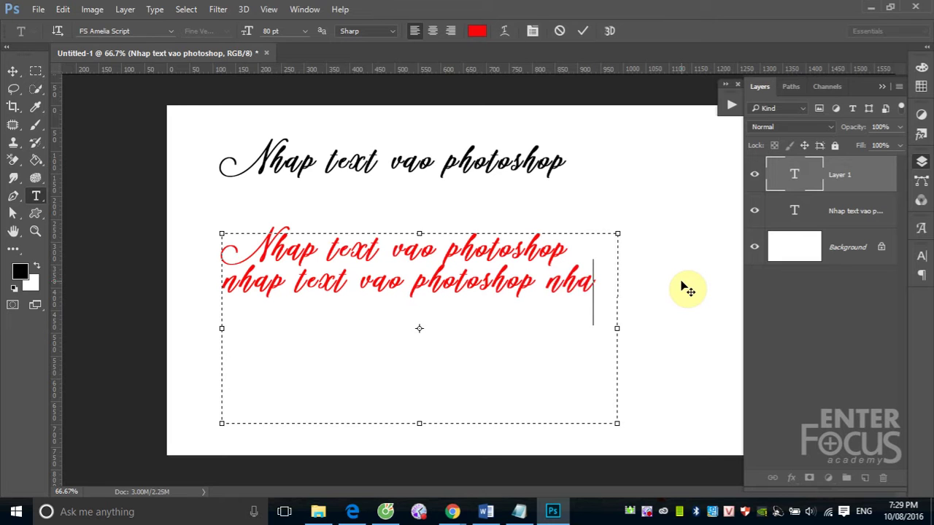
type("p text ")
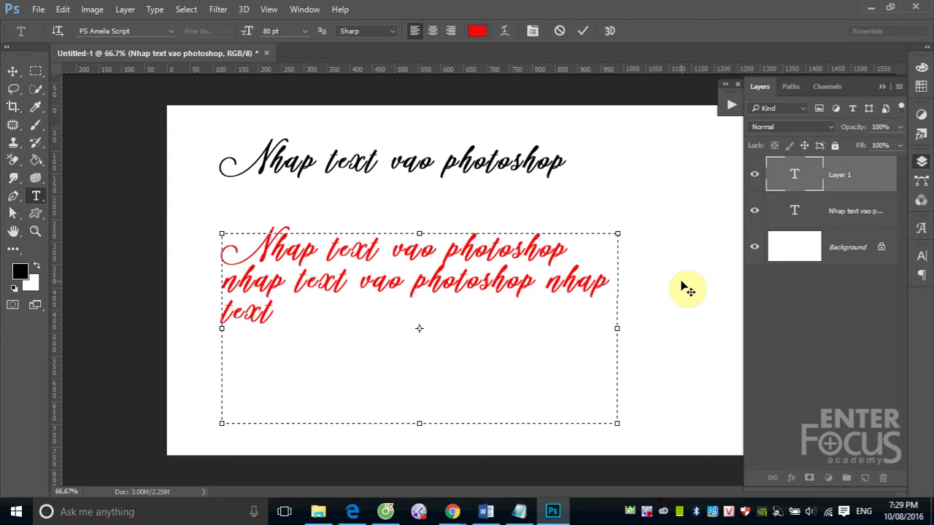
type("vao ")
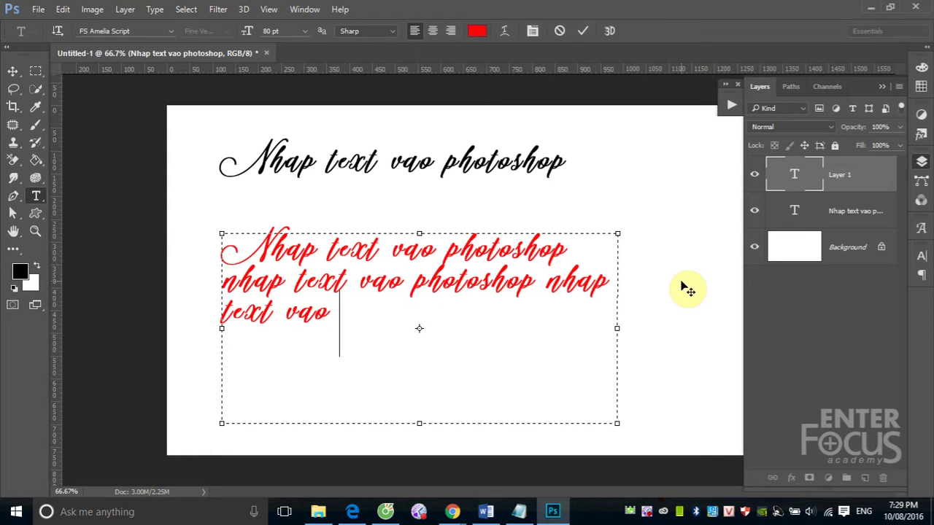
type("pho to")
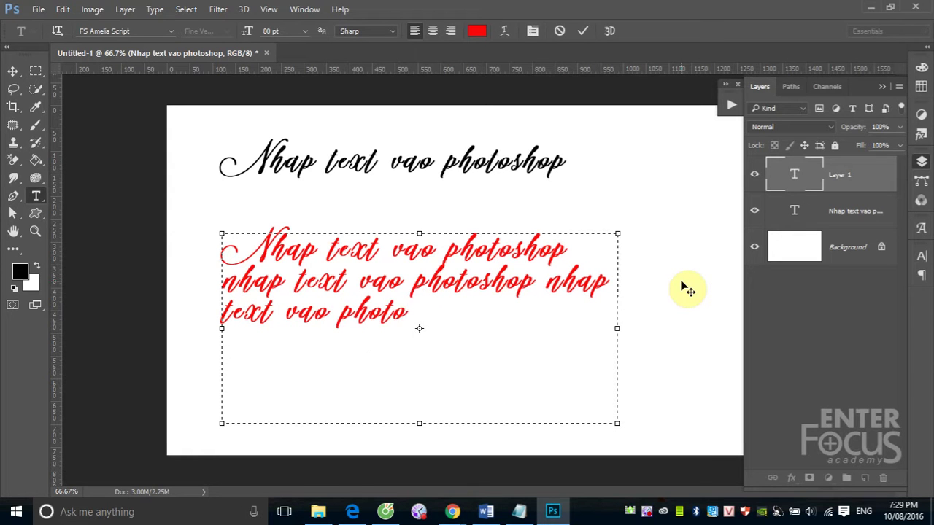
type("shop")
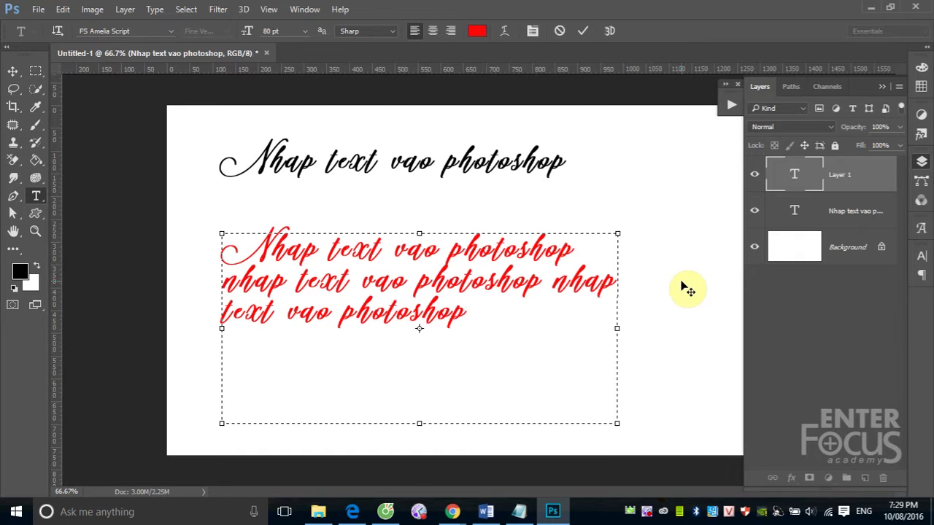
- Commit the red paragraph, then select the title layer and the paragraph layer in Layers
left_click(13, 70)
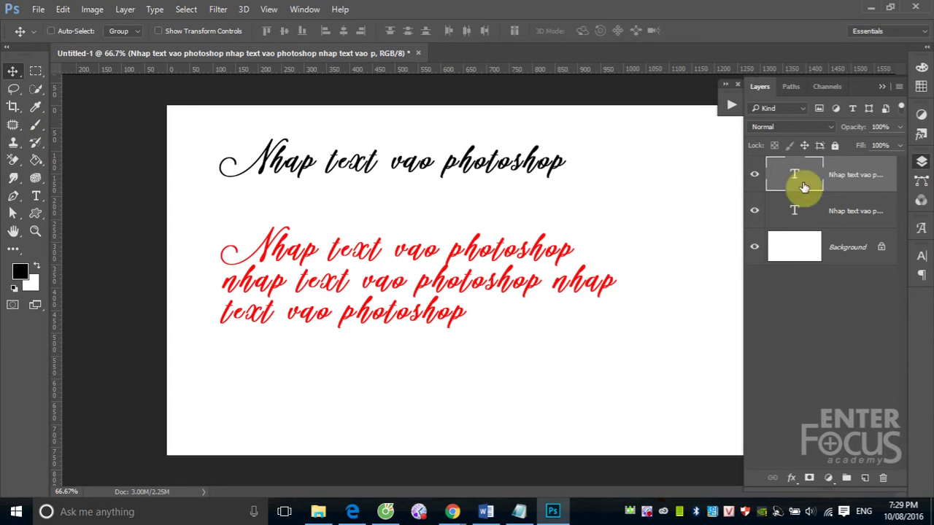
left_click(848, 213)
left_click(856, 179)
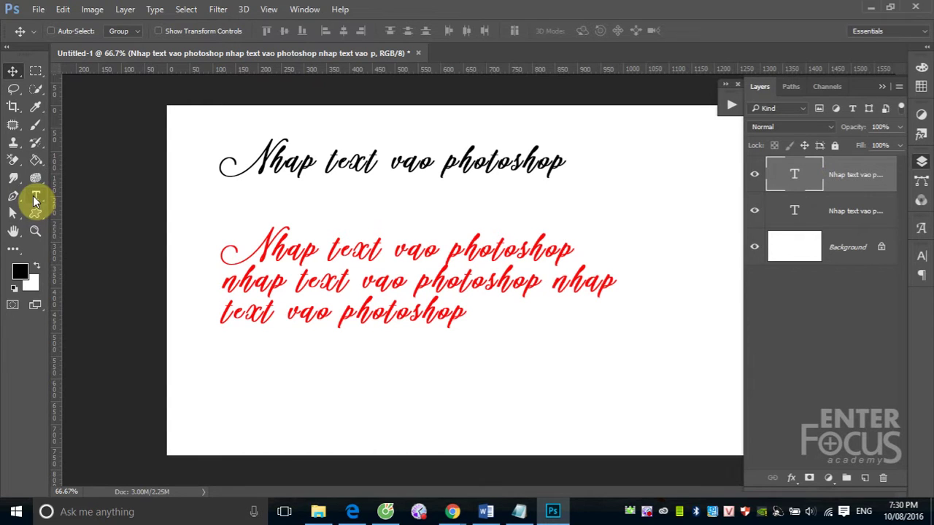
left_click(35, 197)
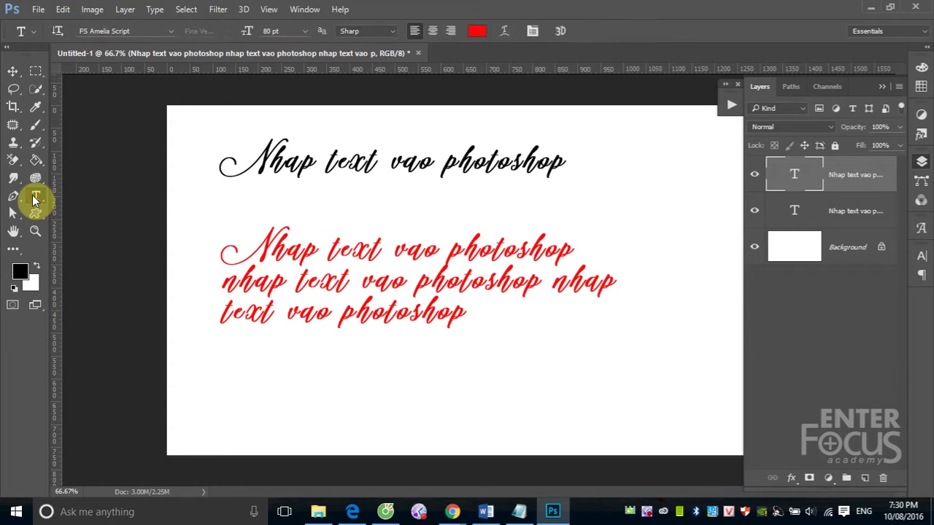
left_click(342, 252)
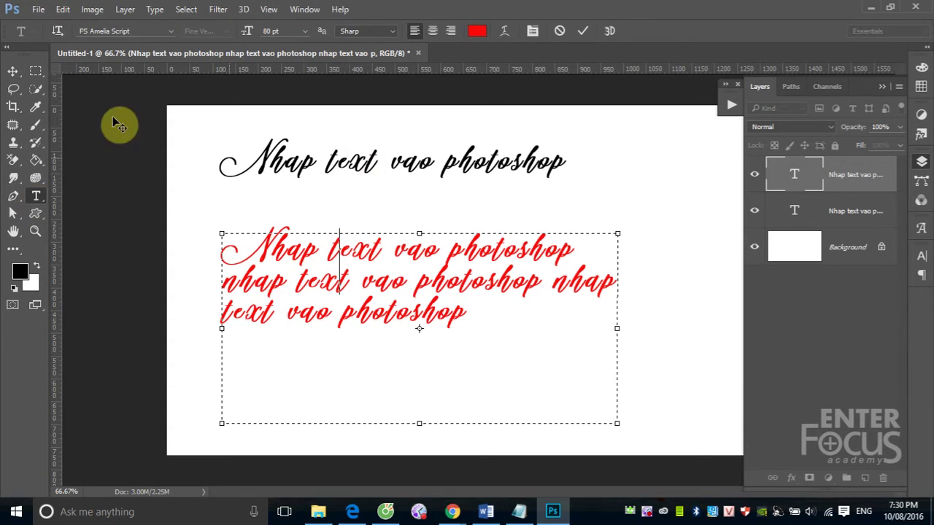
left_click(13, 72)
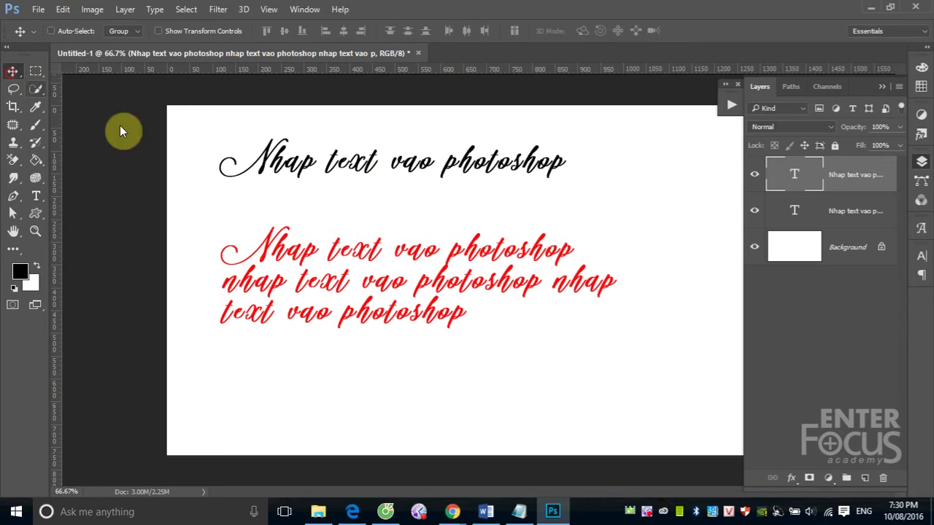
left_click(36, 195)
left_click(326, 162)
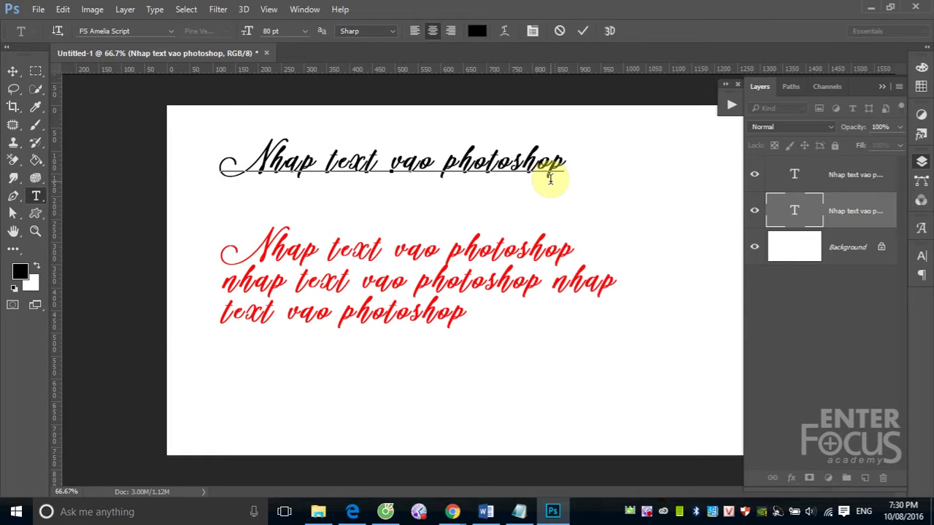
left_click(13, 70)
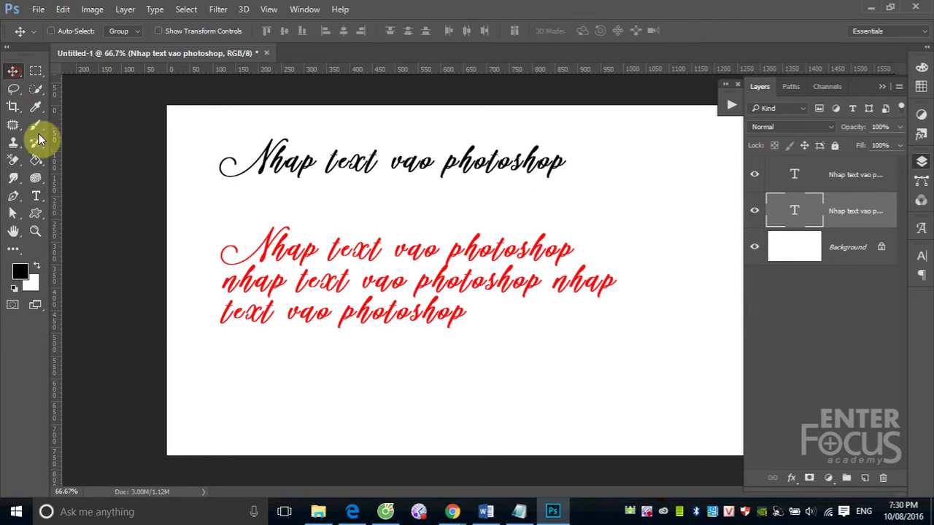
left_click(37, 196)
left_click(246, 244)
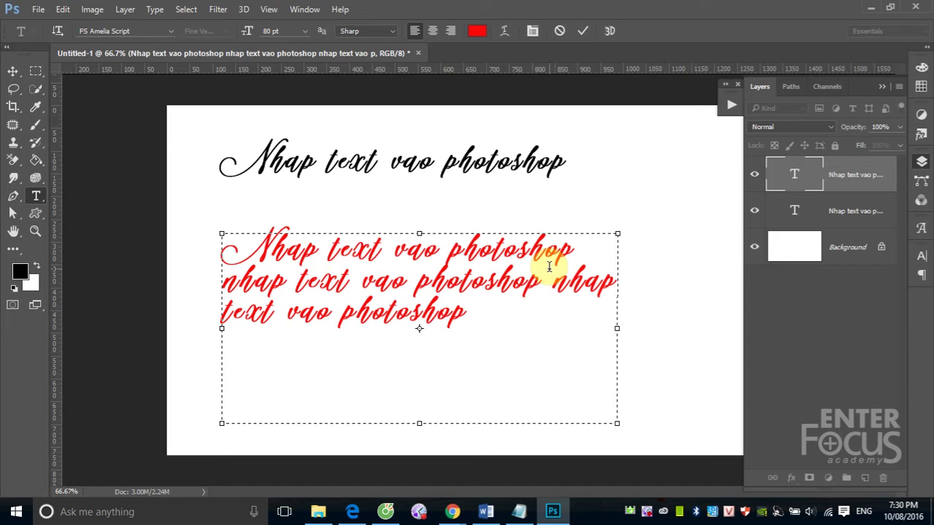
left_click(12, 71)
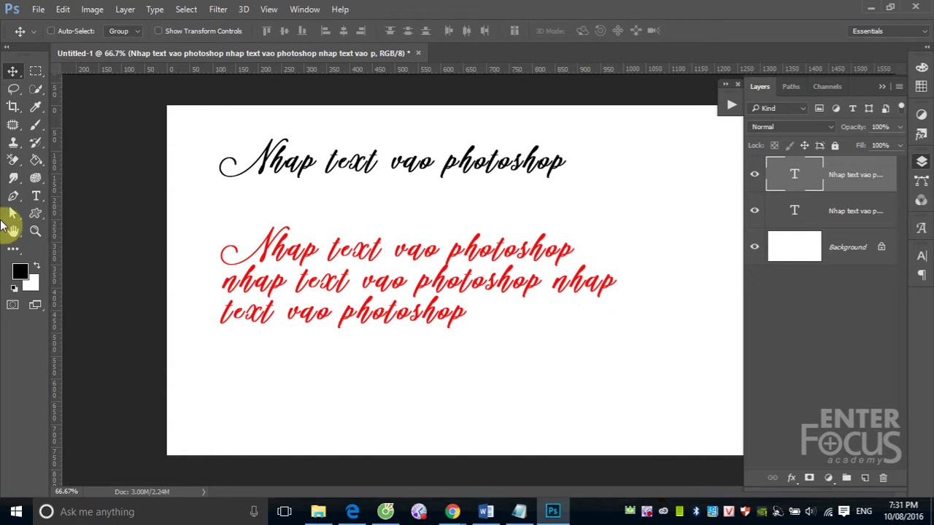
- Select all the red paragraph text, commit it, and put its layer into Free Transform
left_click(36, 195)
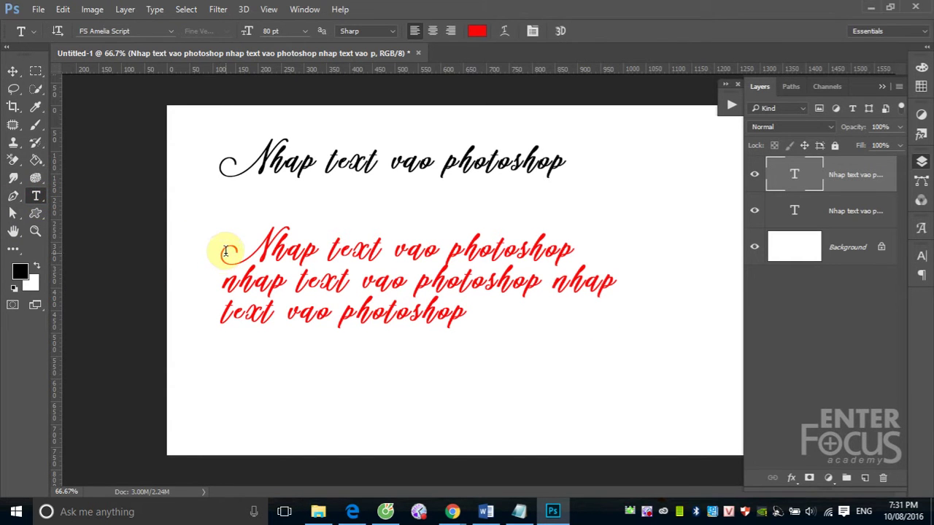
left_click_drag(220, 252, 572, 312)
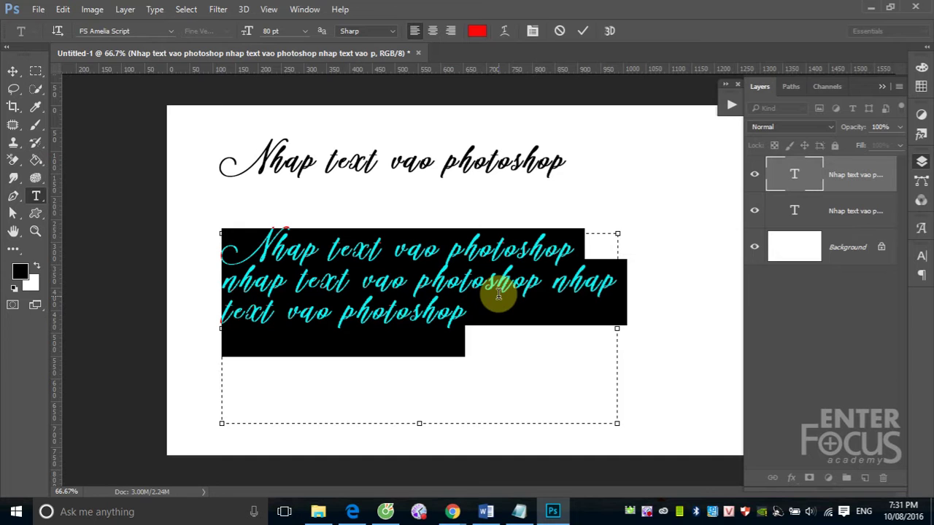
left_click(13, 71)
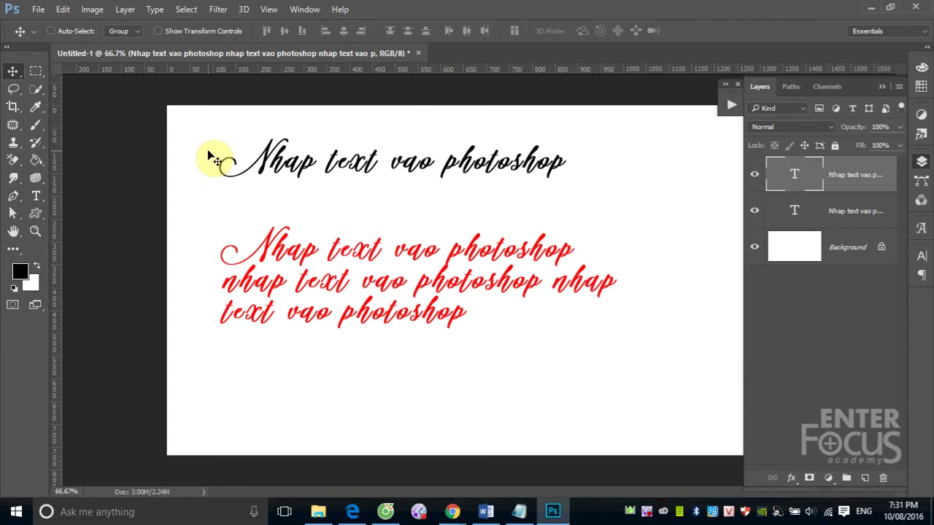
key("ctrl+t")
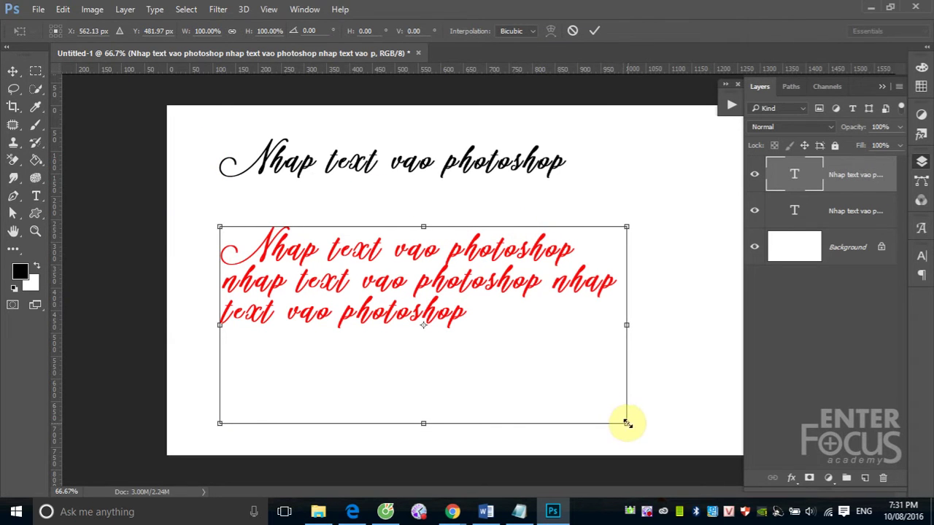
- Scale the red paragraph to about 99.6% via its corner handle and commit the transform
mouse_move(627, 423)
left_mouse_down()
mouse_move(482, 319)
mouse_move(458, 392)
mouse_move(636, 407)
left_mouse_up()
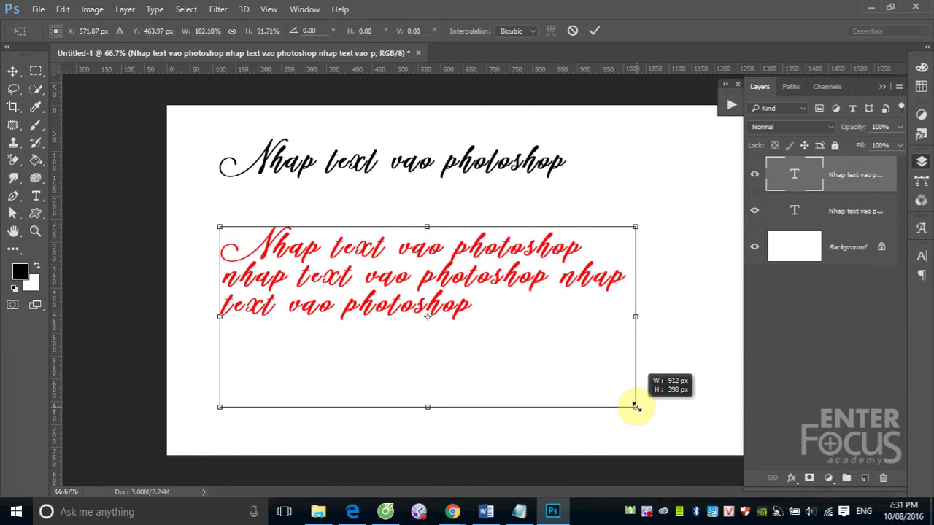
mouse_move(636, 408)
left_mouse_down()
mouse_move(468, 325)
mouse_move(629, 416)
left_mouse_up()
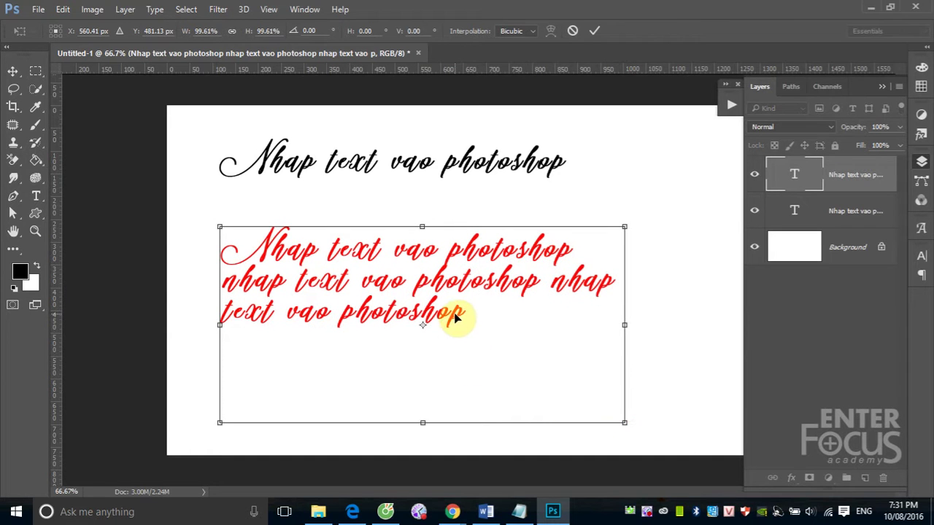
key("Return")
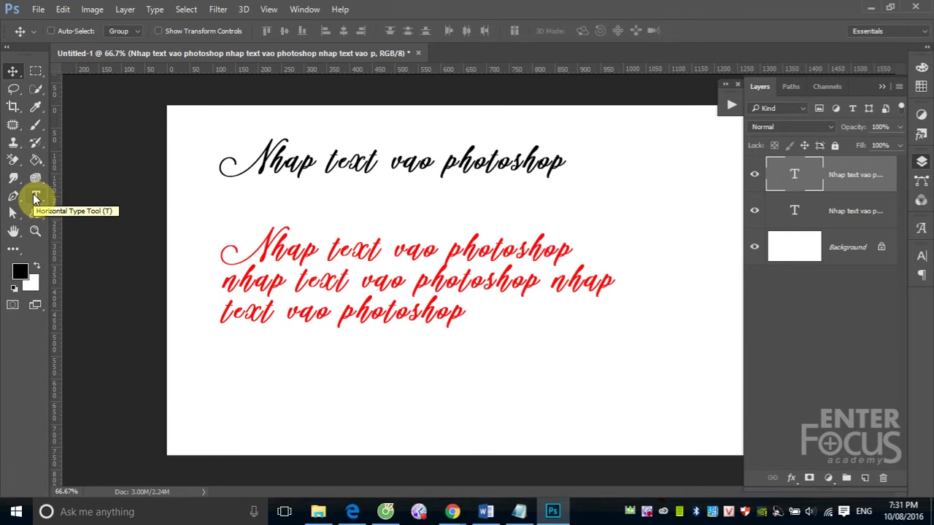
- Resize the red paragraph's text box to about 760 px wide so it wraps into three lines
left_click(368, 263)
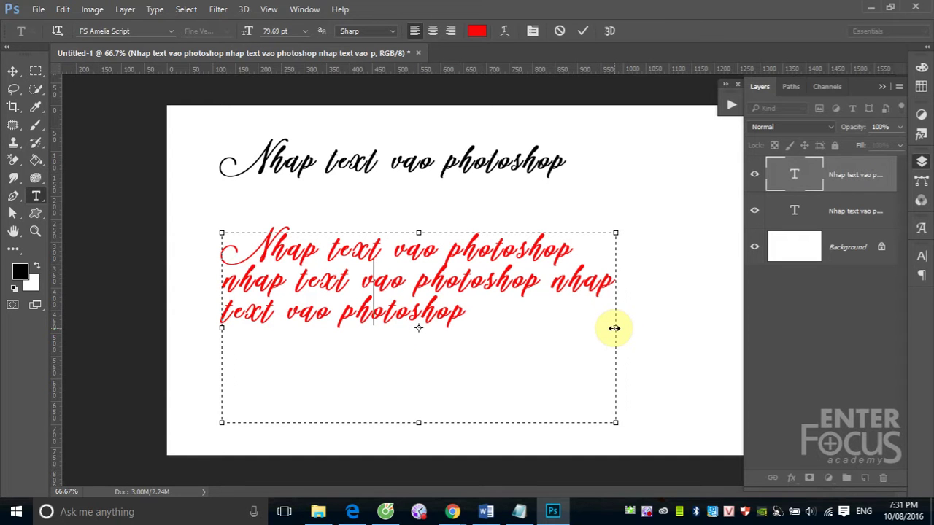
left_click_drag(614, 328, 735, 325)
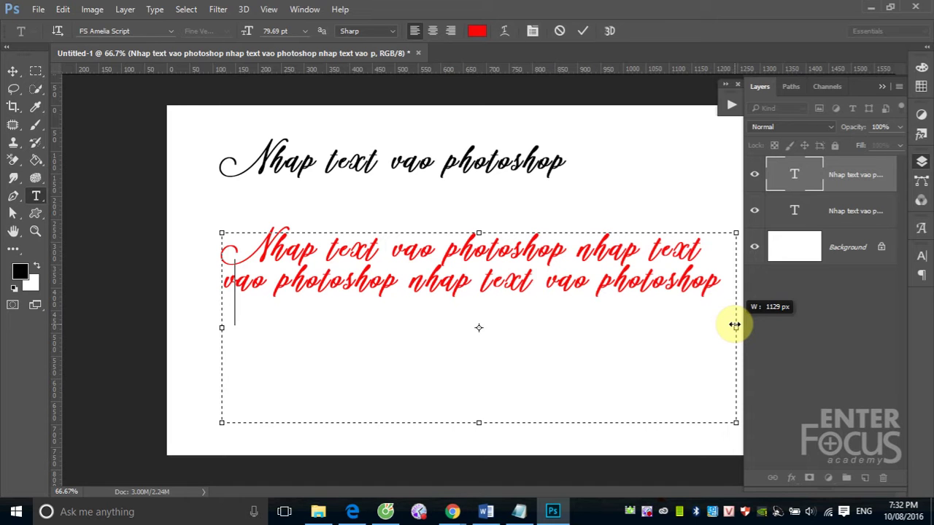
left_click_drag(735, 326, 561, 328)
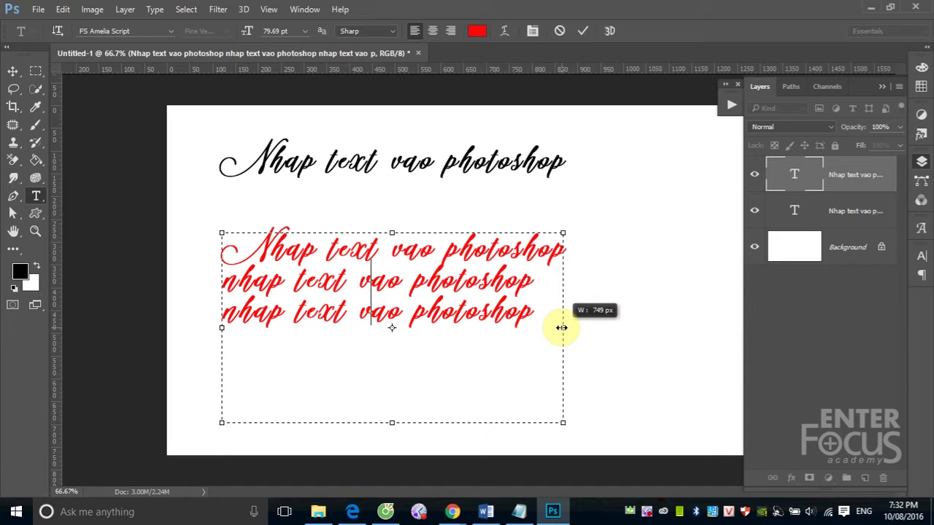
left_click_drag(561, 327, 740, 324)
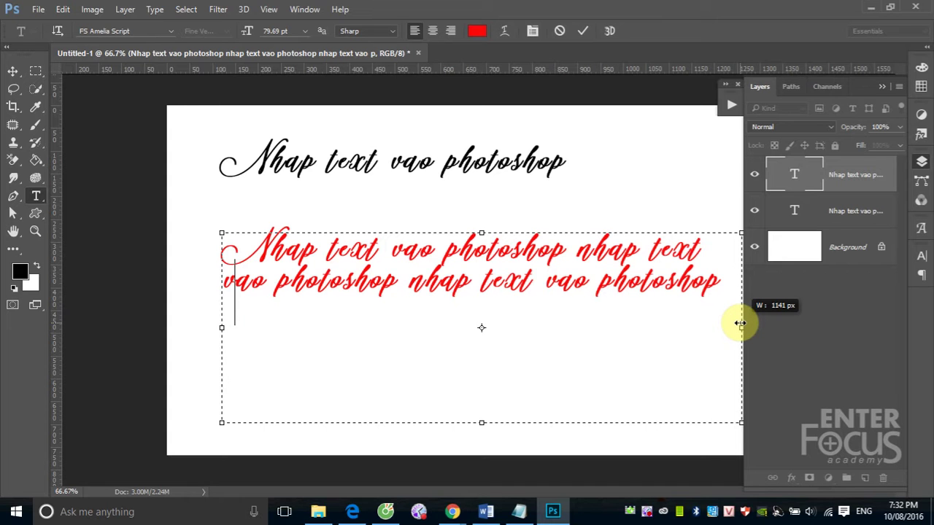
left_click_drag(740, 323, 567, 333)
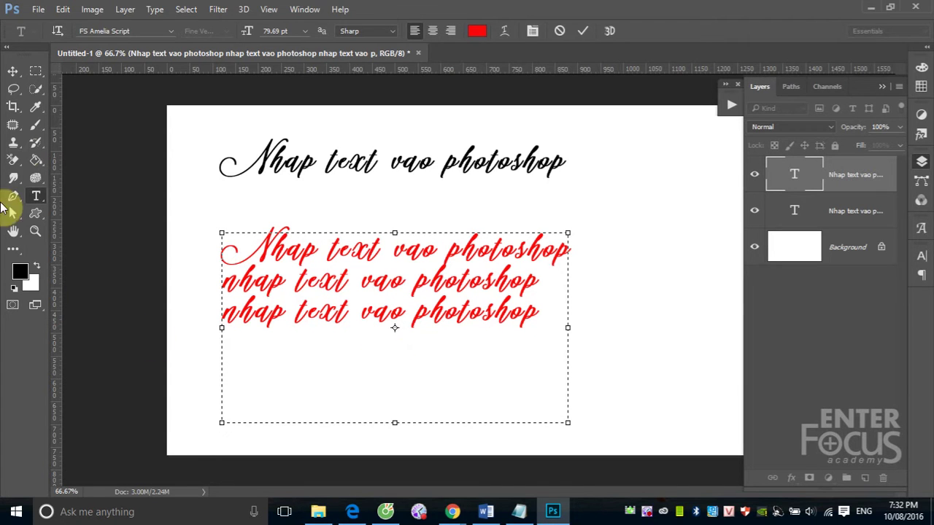
- Select the black title's layer and scale it to about 105% with Free Transform
left_click(13, 70)
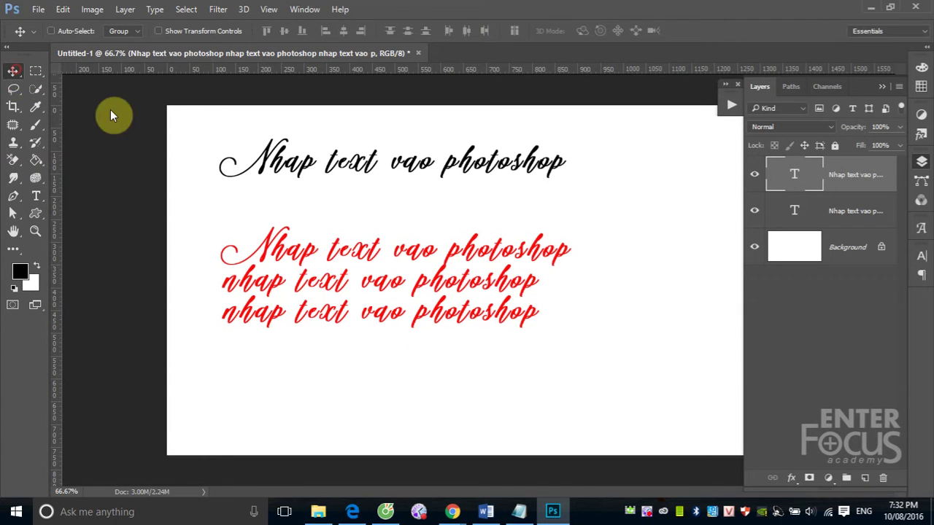
right_click(268, 157)
left_click(281, 167)
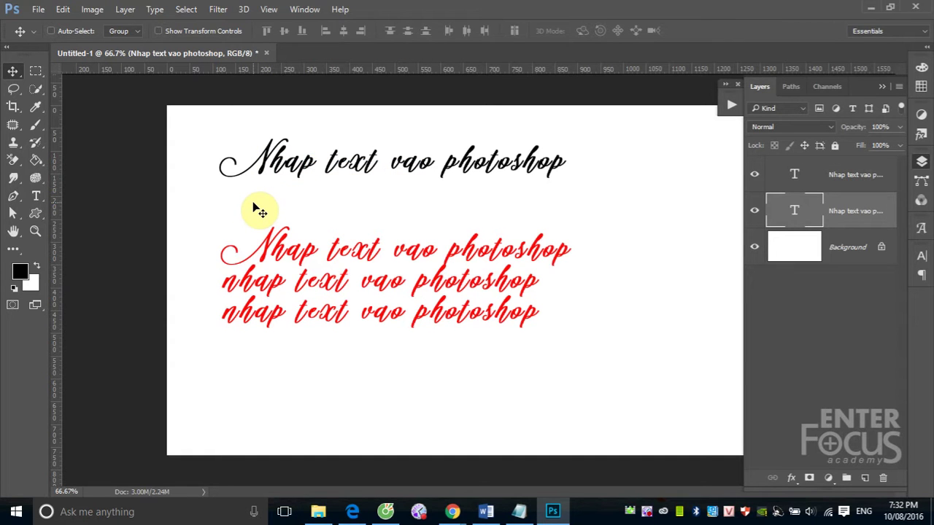
key("ctrl+t")
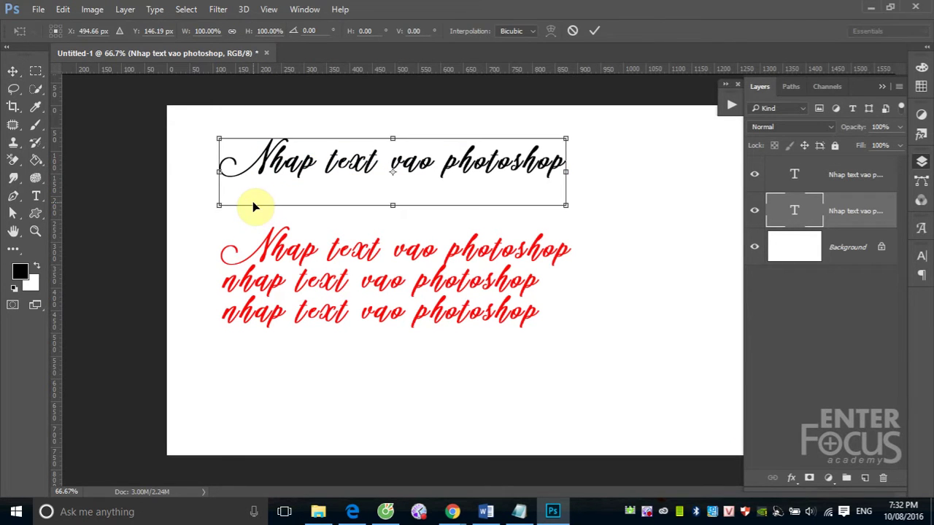
mouse_move(566, 204)
left_mouse_down()
mouse_move(402, 167)
mouse_move(617, 250)
mouse_move(546, 217)
mouse_move(589, 230)
left_mouse_up()
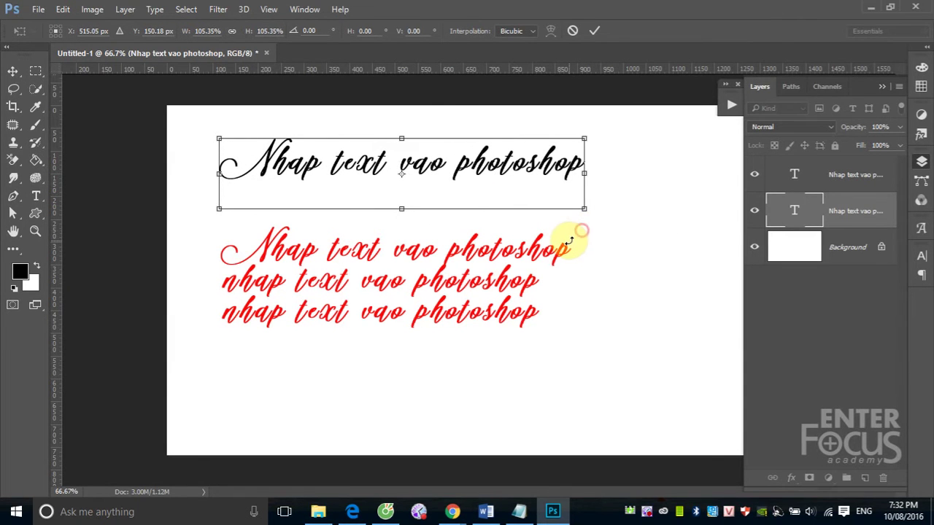
key("Return")
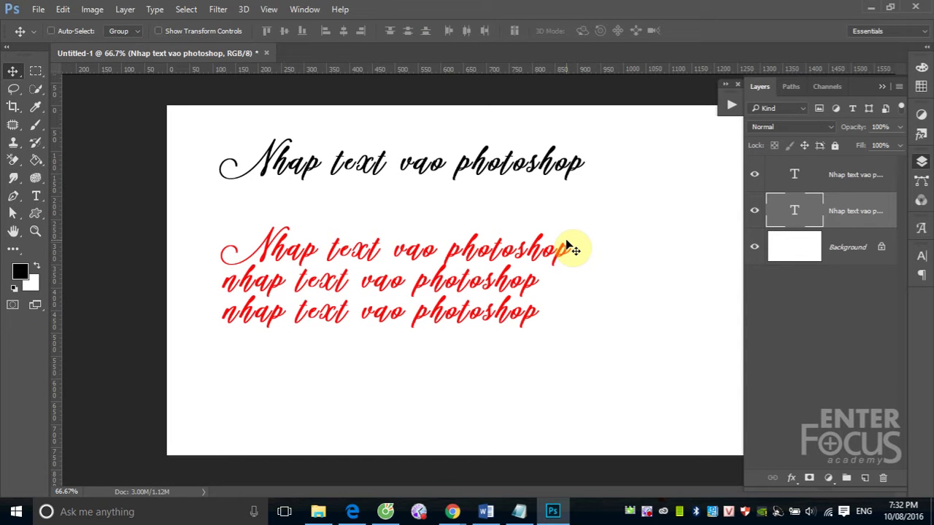
- Recolour the whole script title line red with the Type tool
left_click(35, 196)
left_click_drag(220, 166, 595, 165)
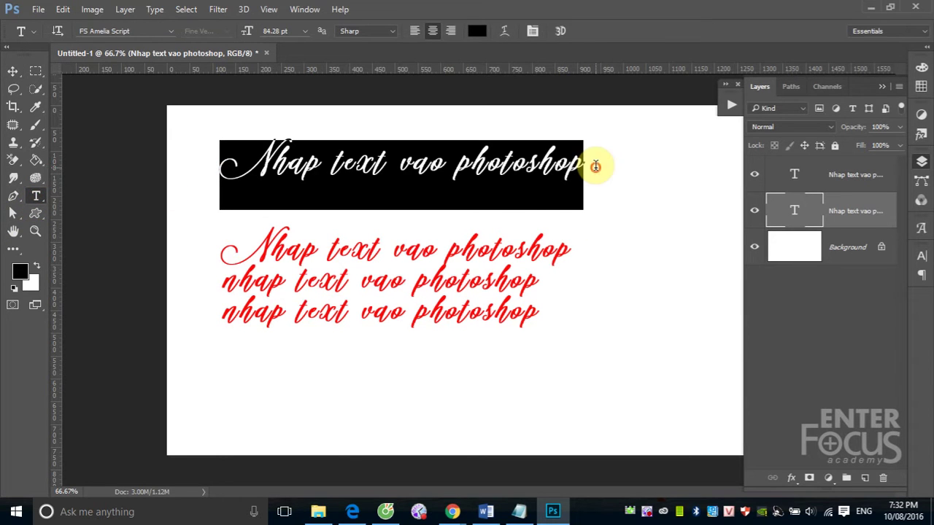
left_click(262, 151)
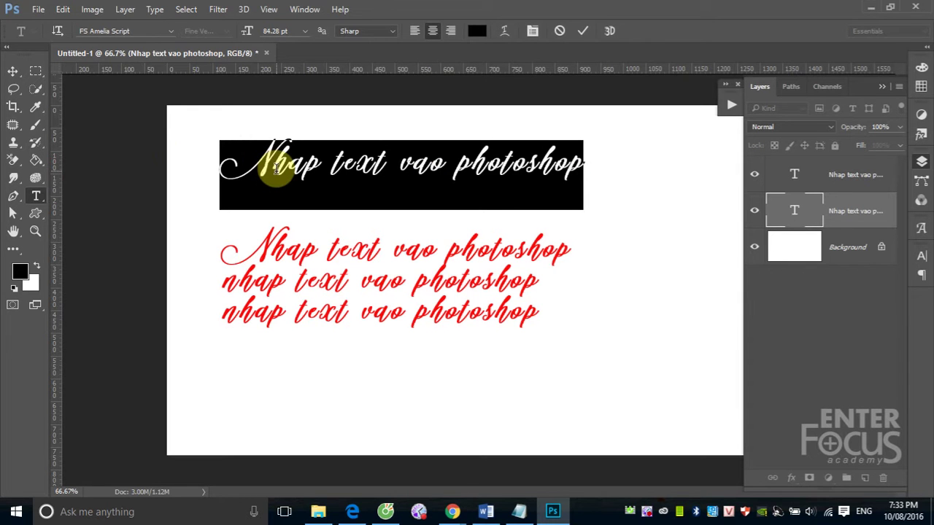
left_click(365, 177)
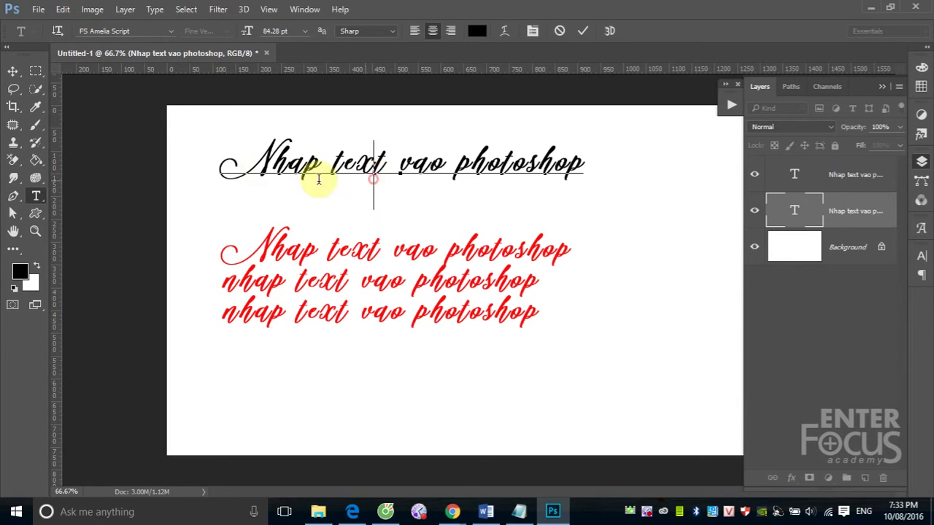
left_click_drag(219, 167, 584, 162)
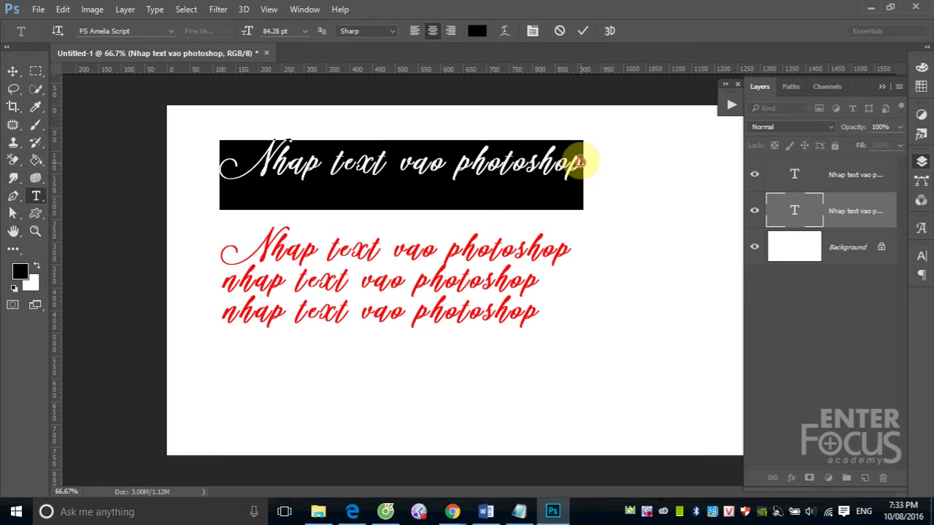
left_click(476, 30)
left_click(463, 124)
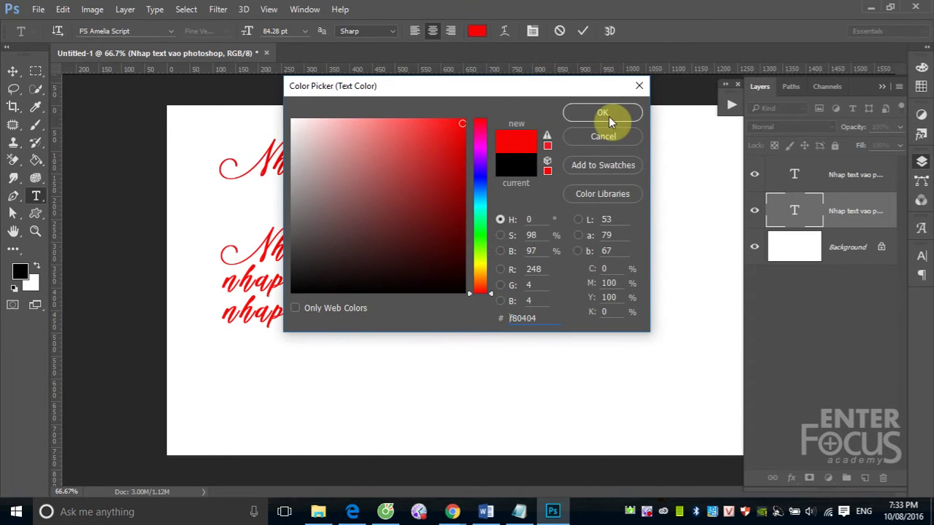
left_click(608, 115)
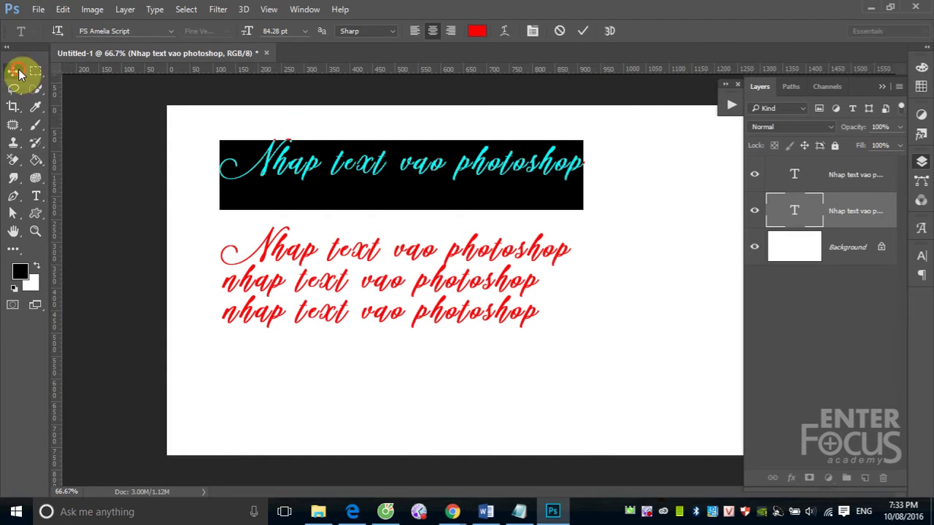
left_click(13, 71)
- Recolour the title's first word 'Nhap' violet (#6004f8) and commit the edit
left_click(35, 197)
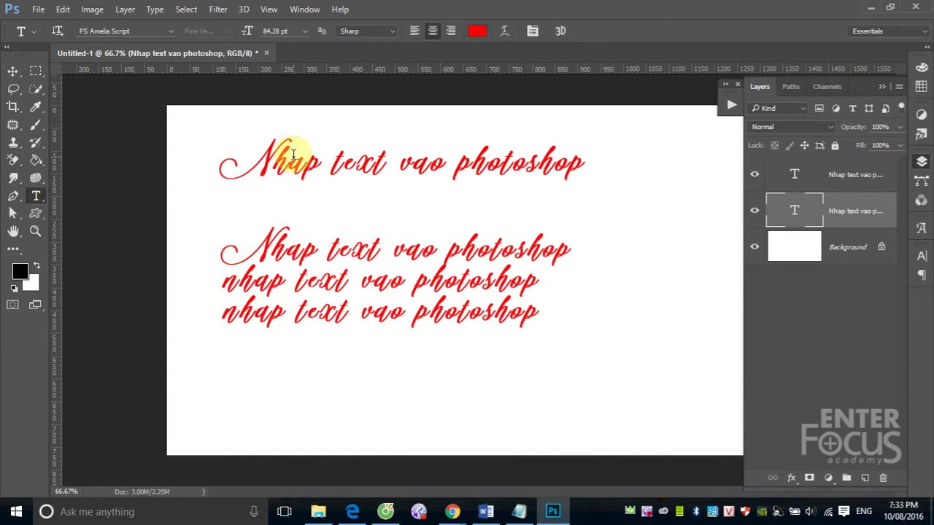
left_click(268, 157)
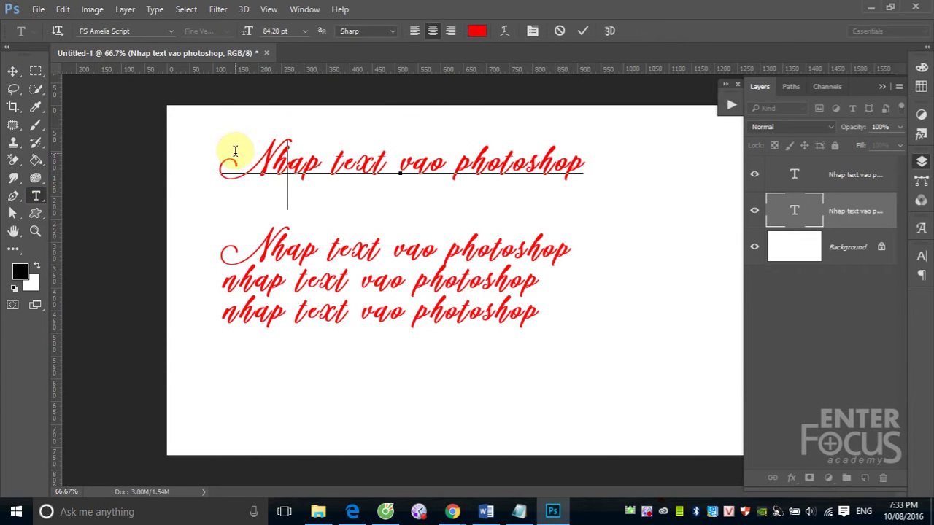
left_click(478, 30)
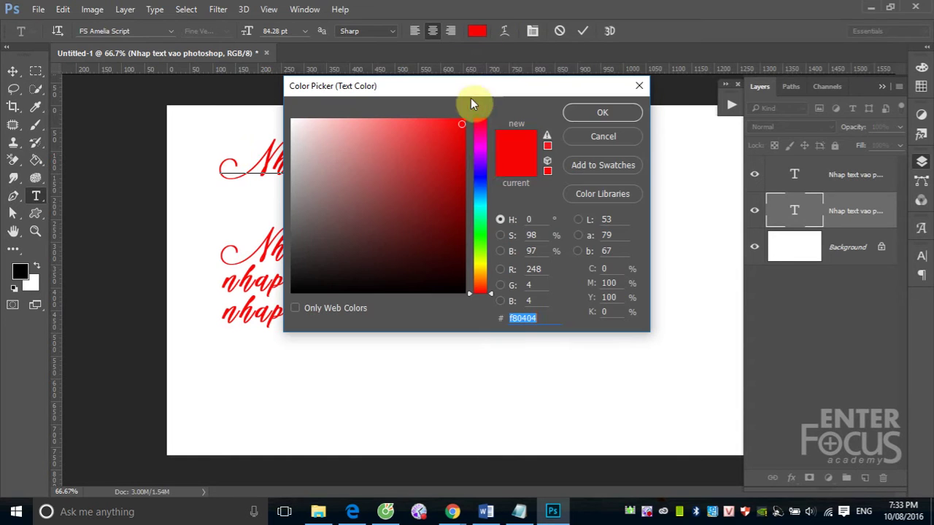
left_click(482, 170)
left_click(587, 115)
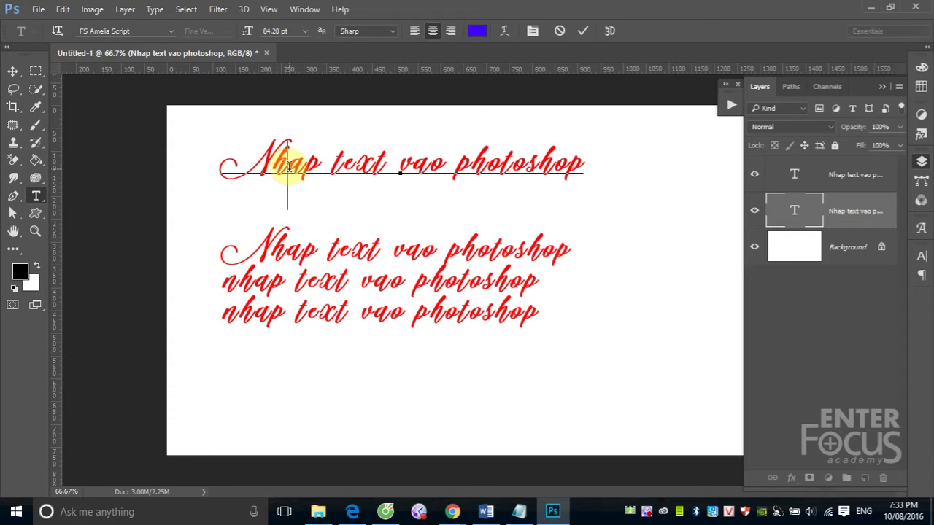
left_click_drag(221, 164, 330, 164)
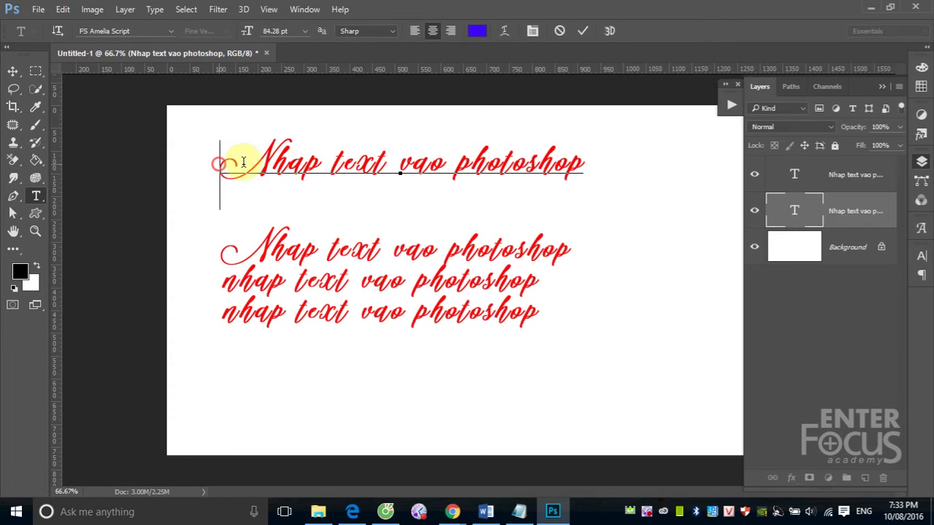
left_click(477, 30)
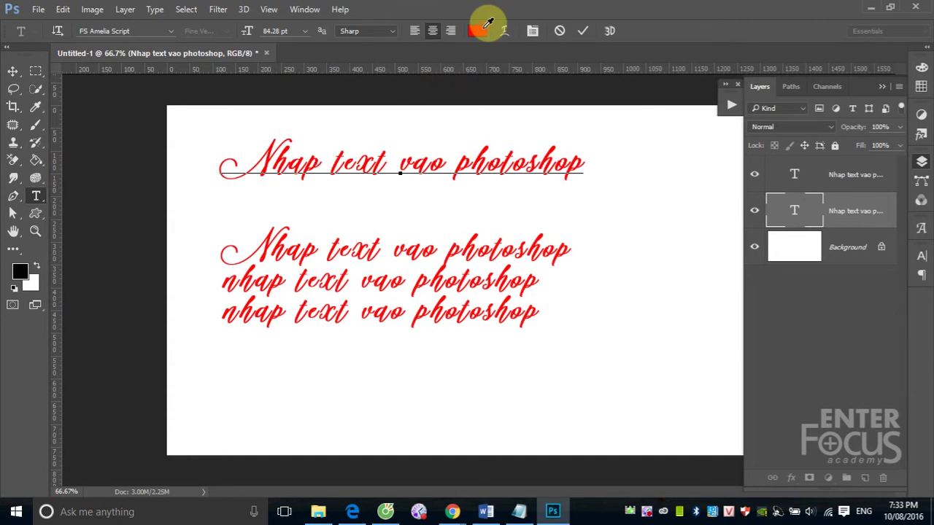
left_click(480, 166)
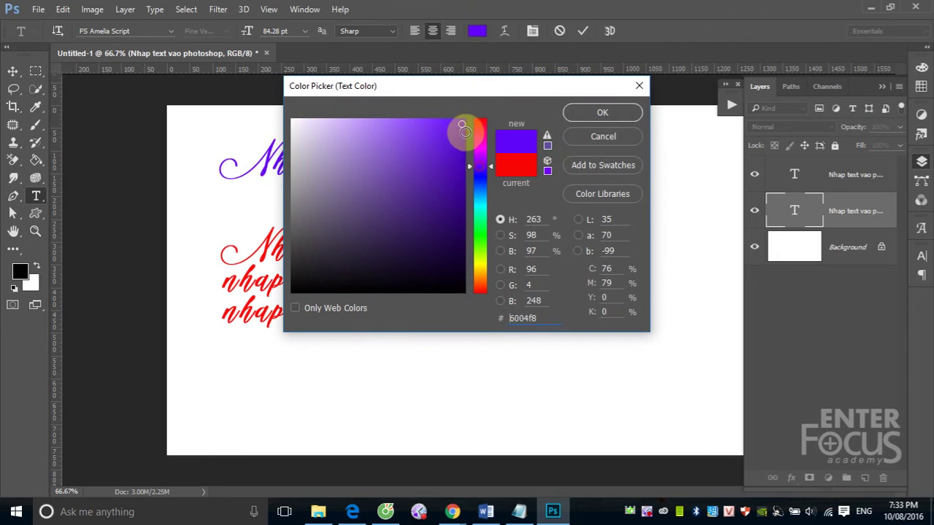
left_click(628, 112)
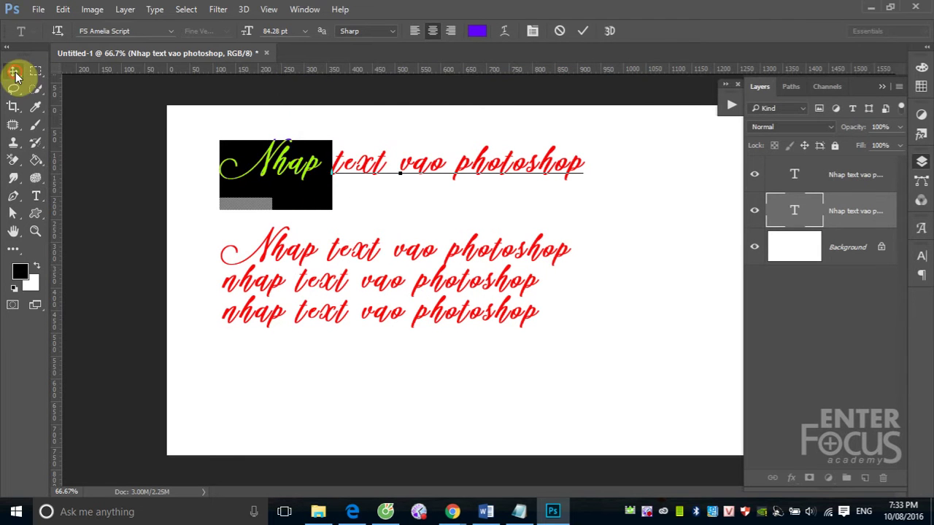
left_click(13, 71)
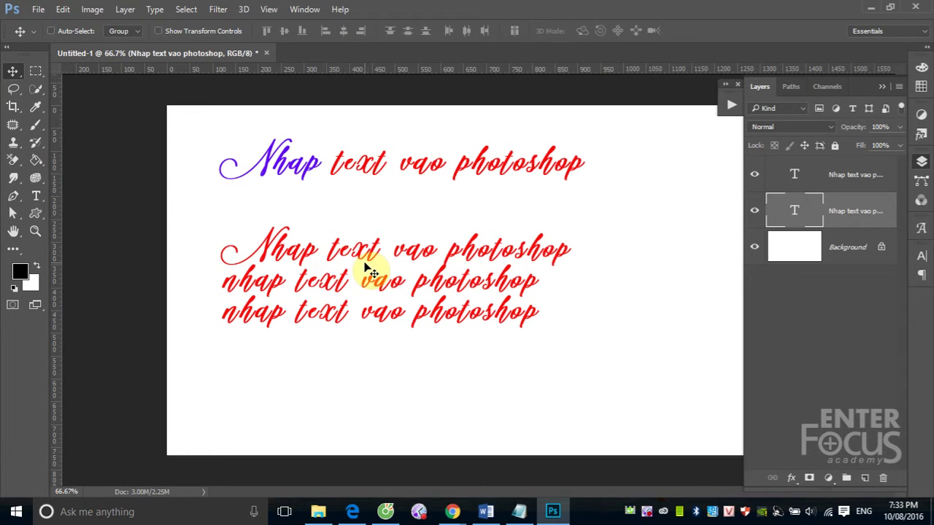
- Close the Layers panel group and Actions panel, then show the Window menu
left_click(883, 88)
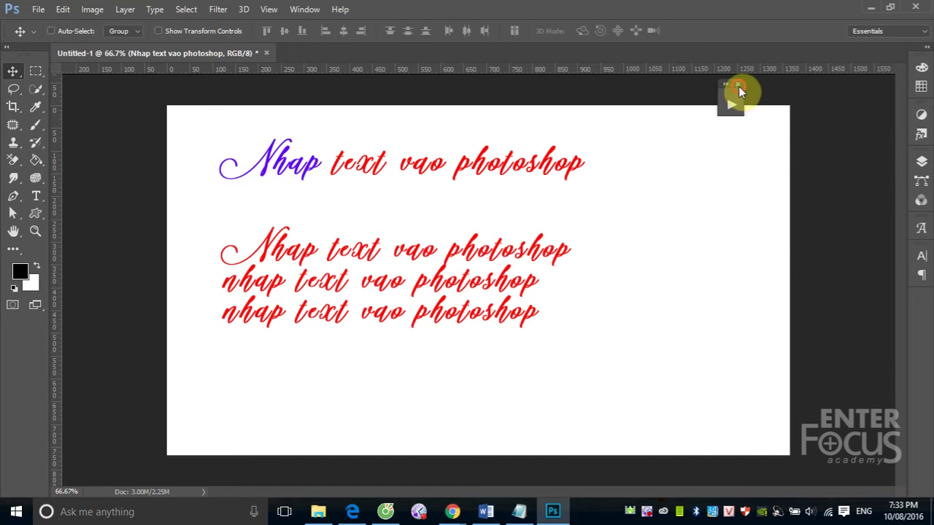
left_click(738, 86)
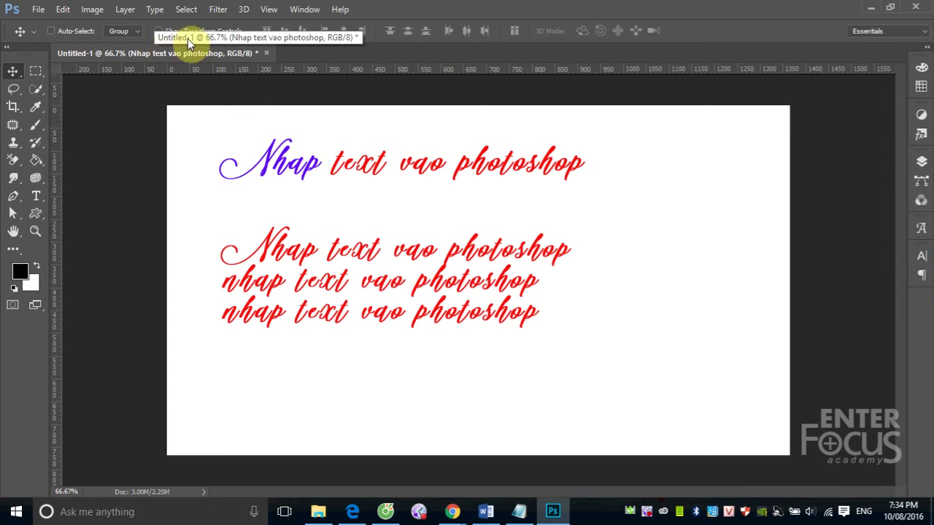
left_click(306, 10)
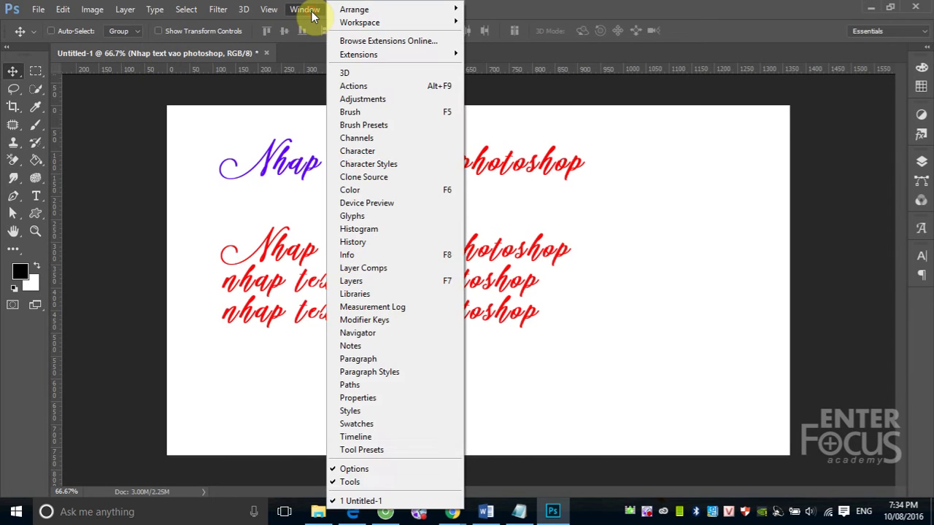
- Select the title layer and set its text colour to green in the Character panel
left_click(374, 153)
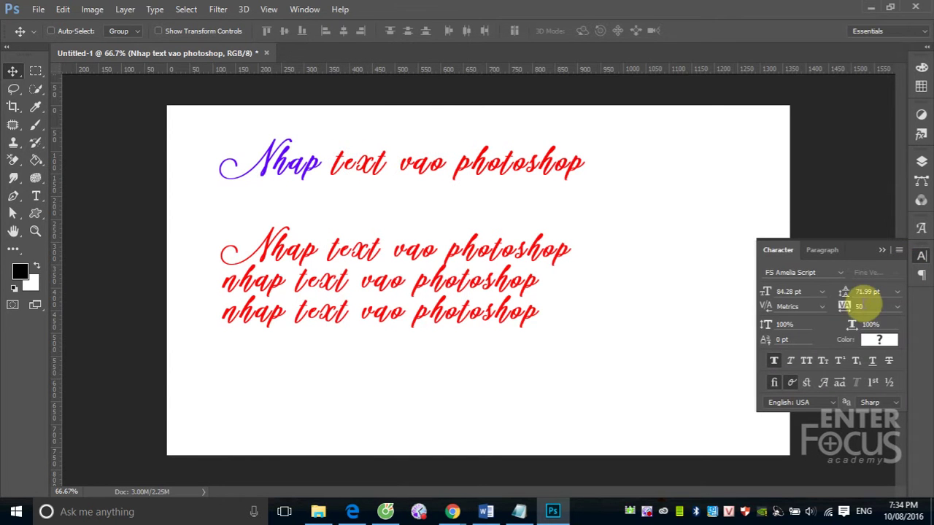
right_click(434, 166)
left_click(446, 176)
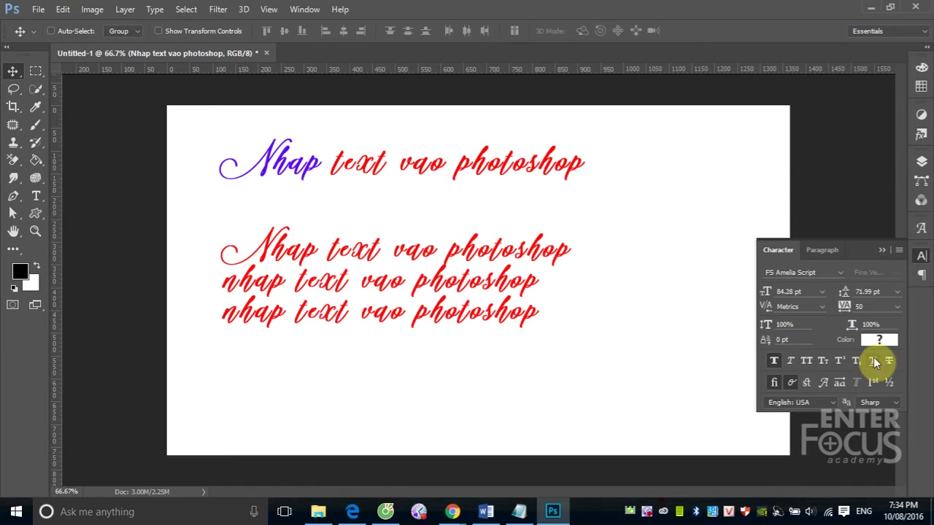
left_click(880, 341)
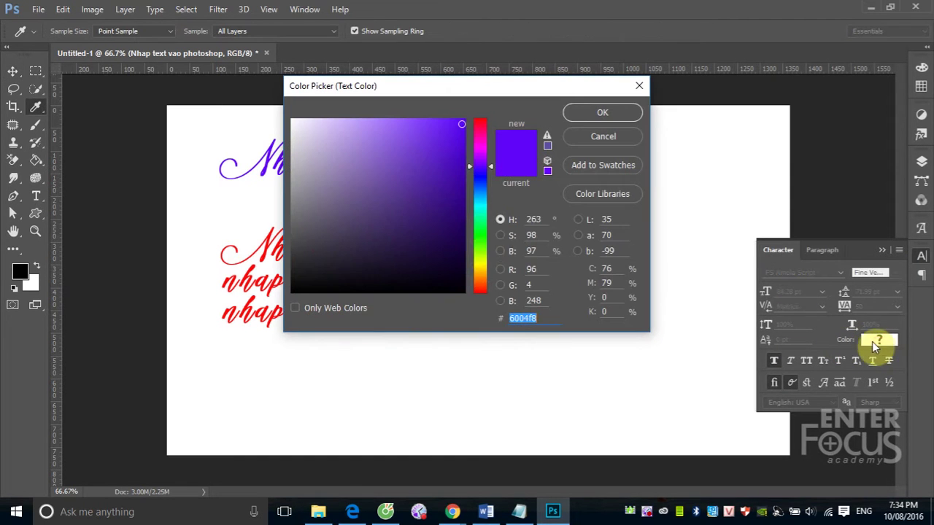
left_click(484, 237)
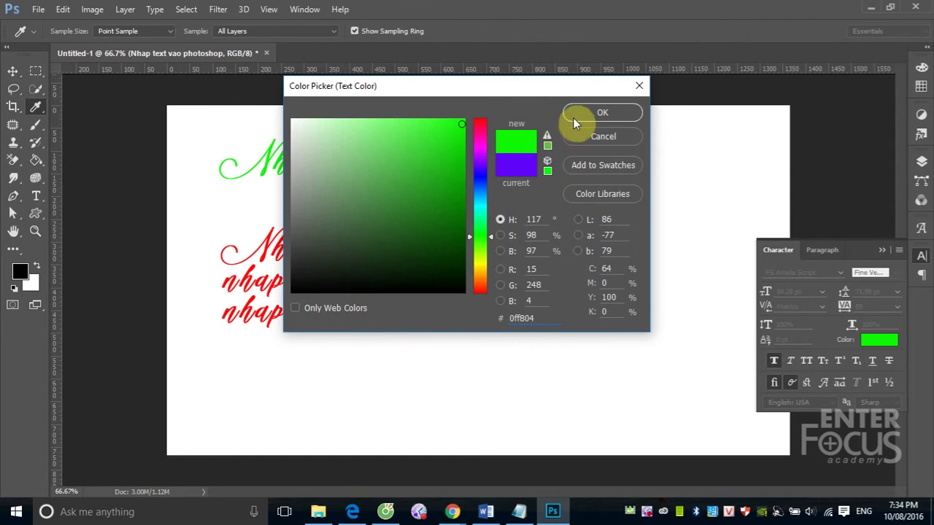
left_click(602, 113)
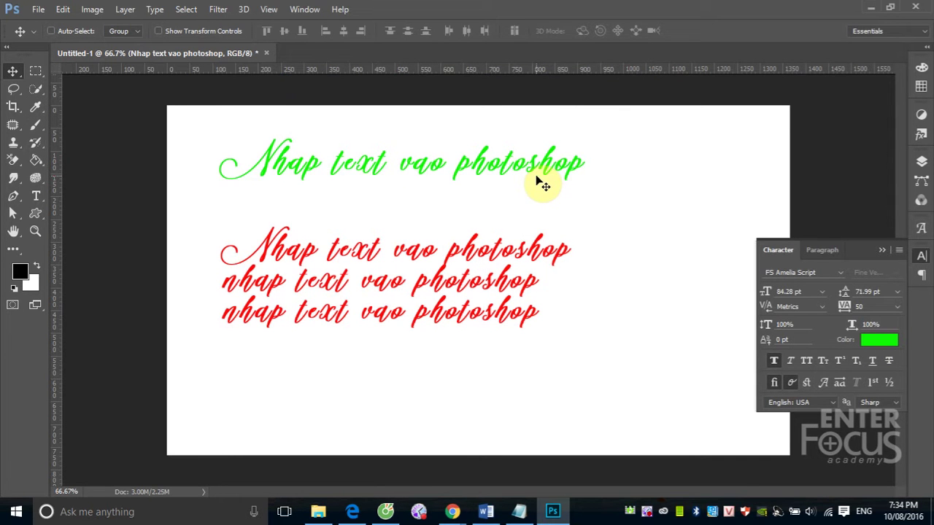
- Select the paragraph layer and set its text colour to yellow
right_click(488, 254)
left_click(506, 260)
left_click(876, 341)
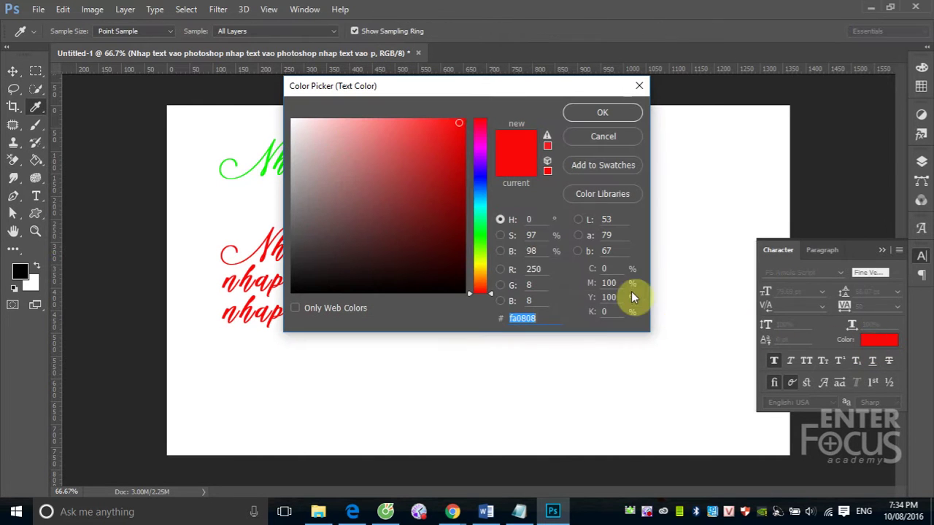
left_click(483, 268)
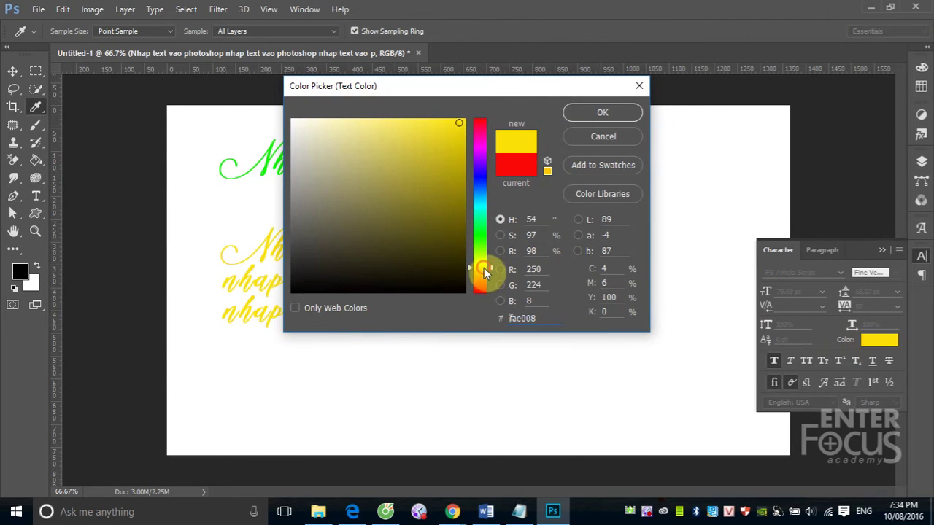
left_click(605, 114)
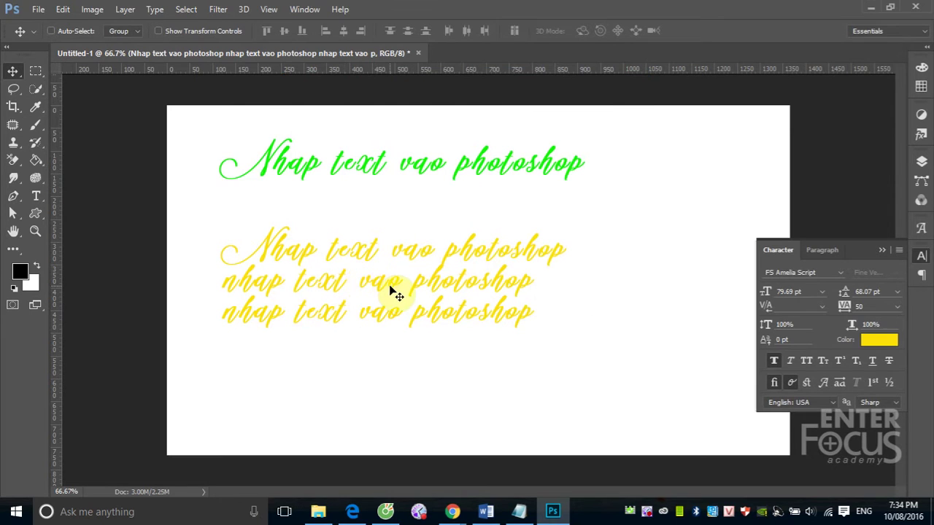
- Make the paragraph's first word 'Nhap' purple, then collapse the Character panel
left_click(36, 196)
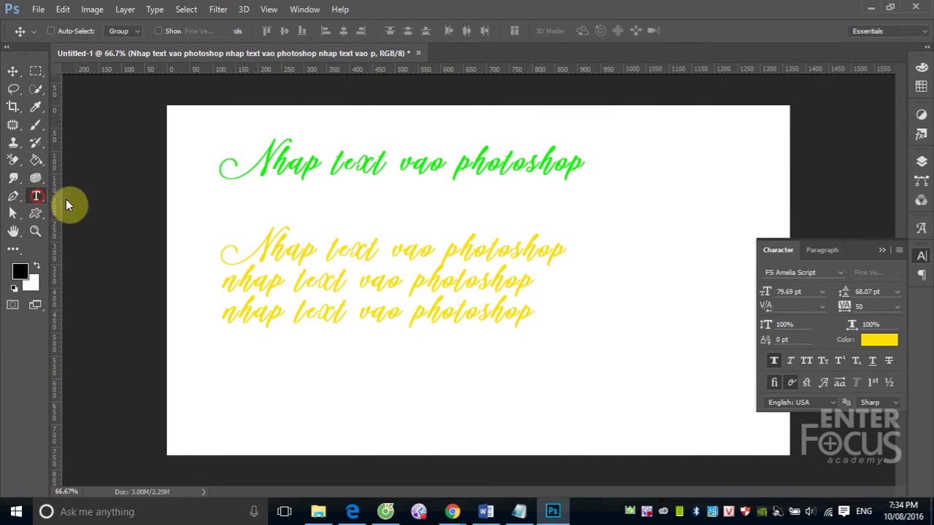
left_click_drag(223, 248, 314, 250)
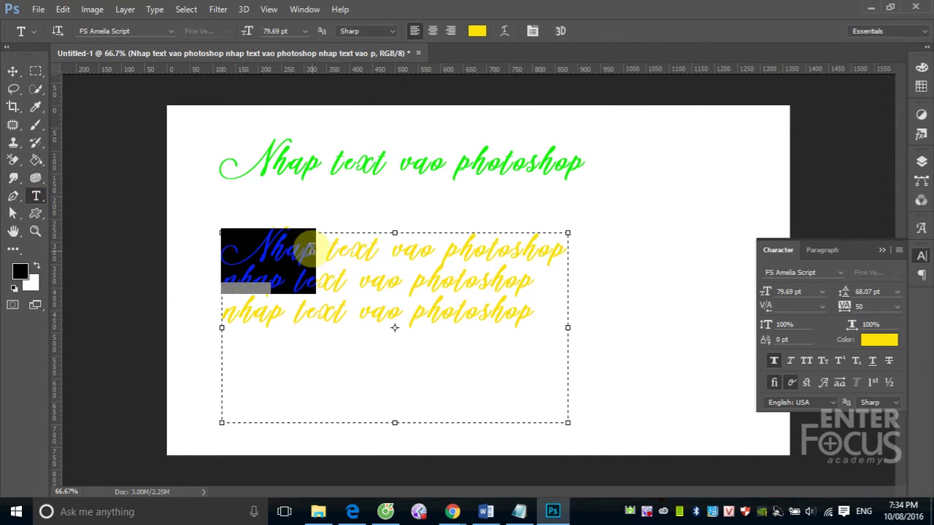
left_click(880, 340)
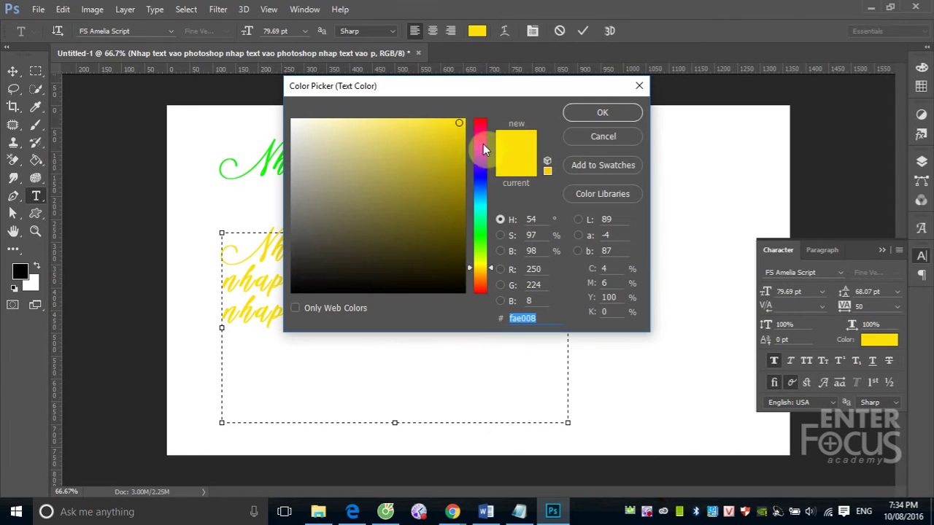
left_click_drag(483, 150, 479, 170)
left_click(602, 112)
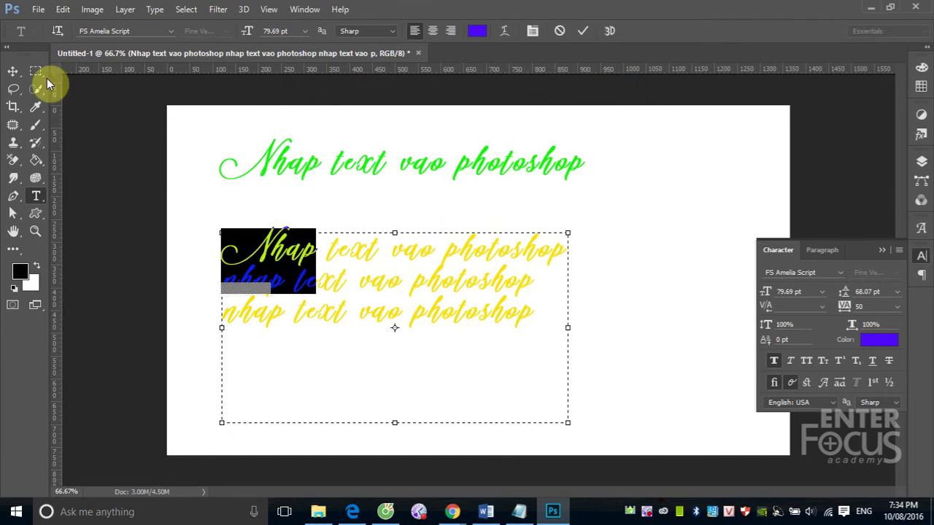
left_click(12, 70)
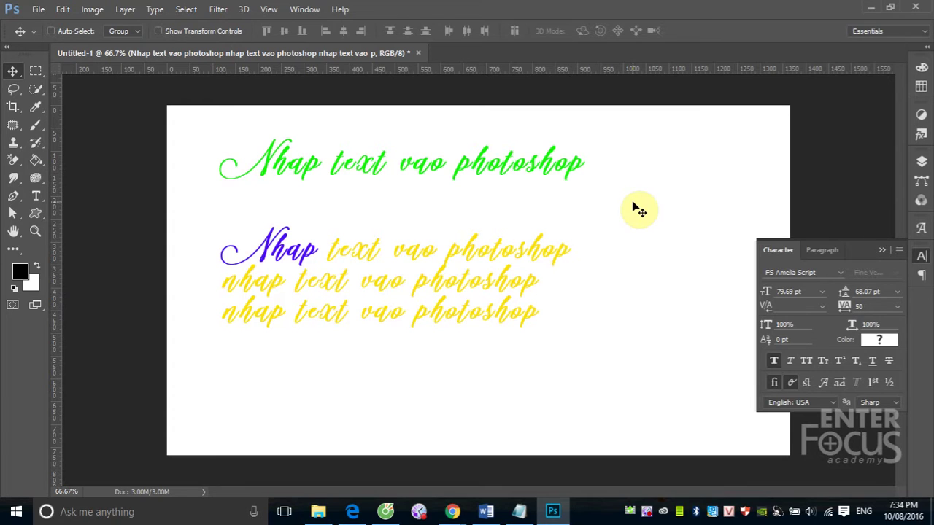
left_click(882, 249)
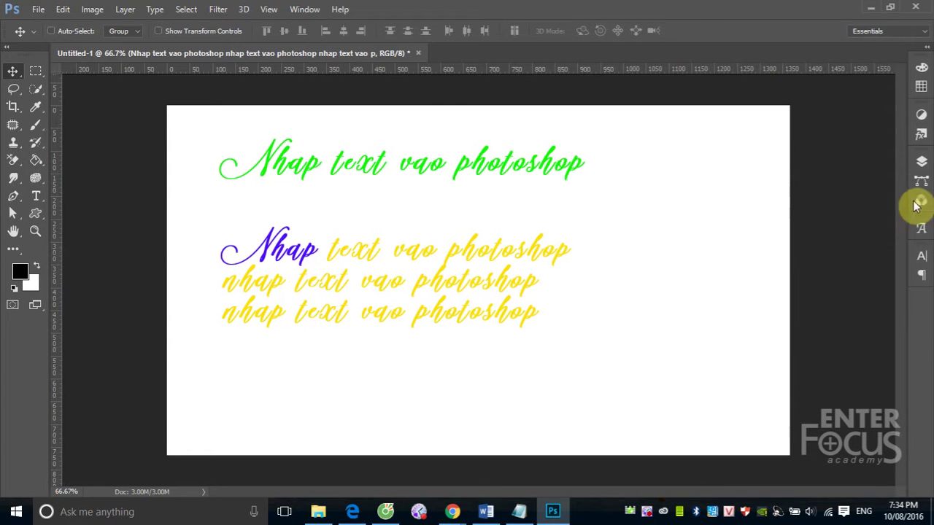
- Show the Layers panel and the Edit menu, then bring up the Character panel
left_click(921, 161)
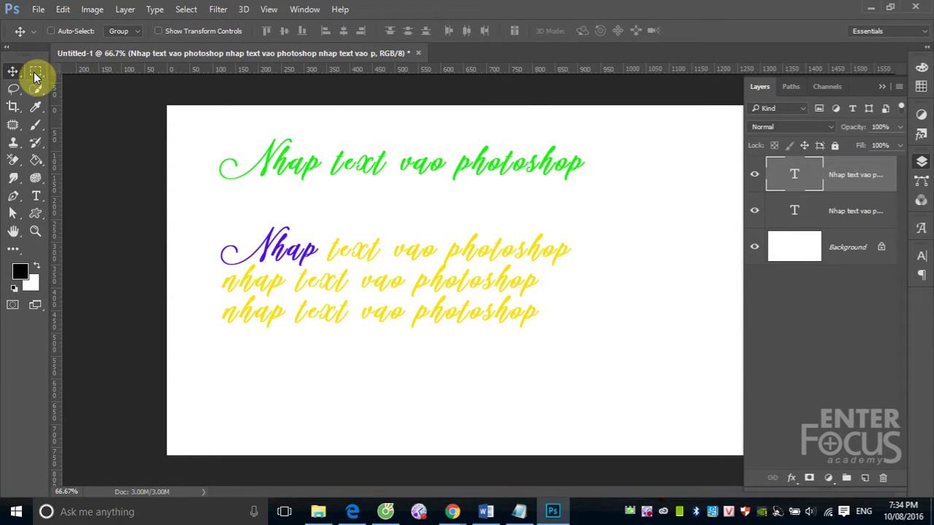
left_click(63, 9)
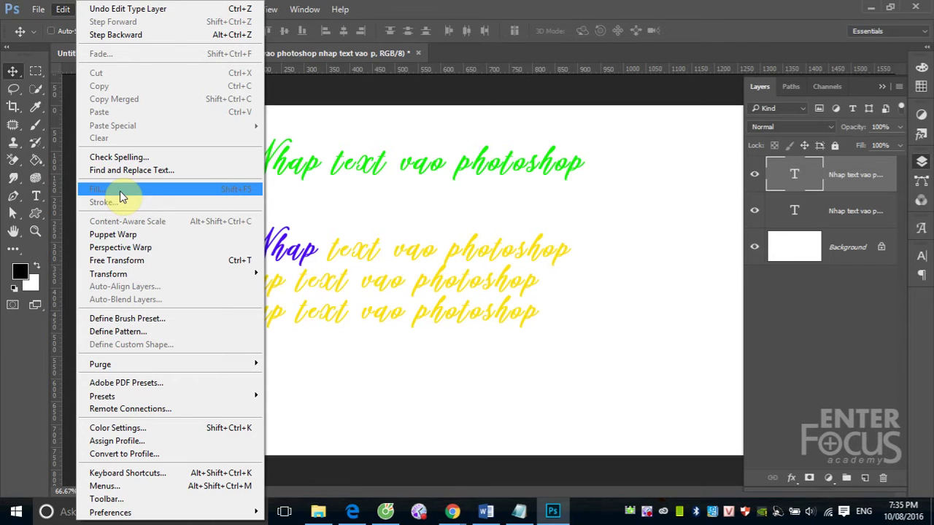
left_click(921, 255)
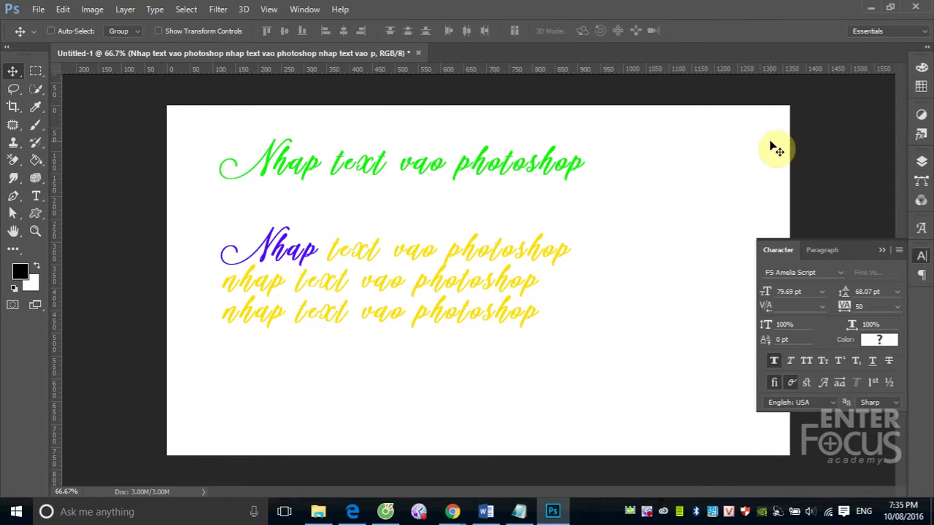
- Set the foreground colour to bright red (f80b0b)
left_click(880, 250)
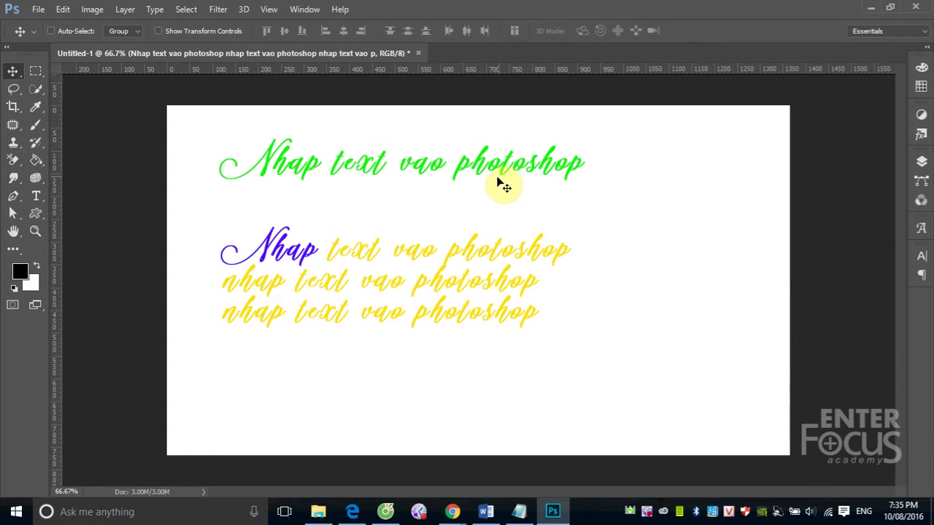
left_click(25, 274)
left_click(457, 123)
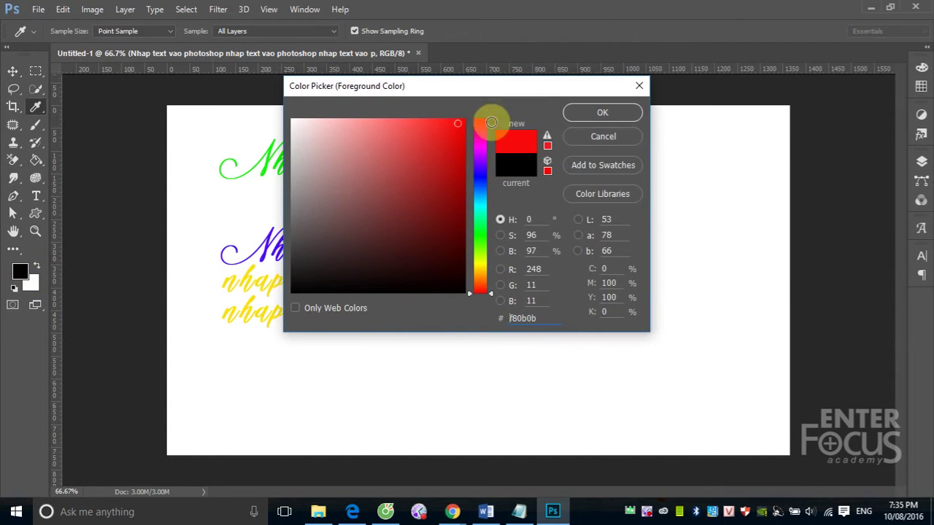
left_click(592, 112)
- Set the background colour to bright green (1ffc01) and return to the Layers panel
left_click(31, 283)
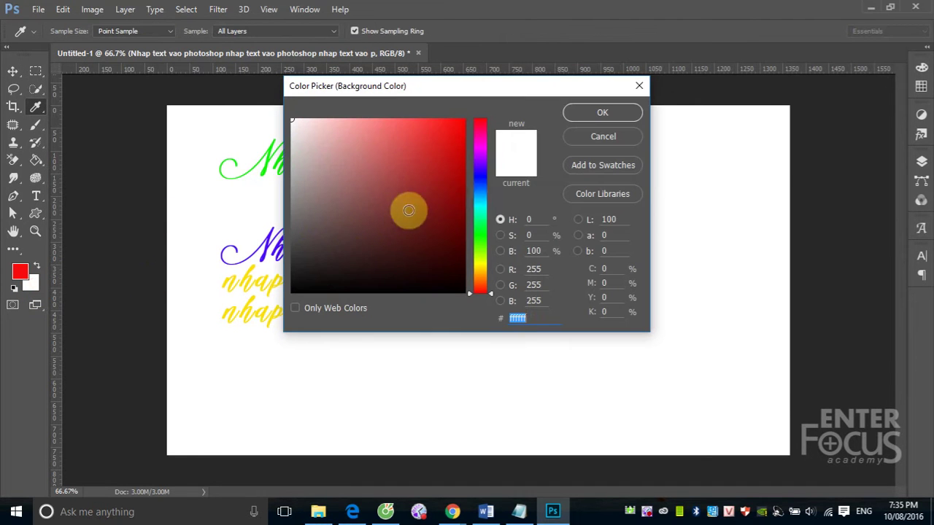
left_click(481, 240)
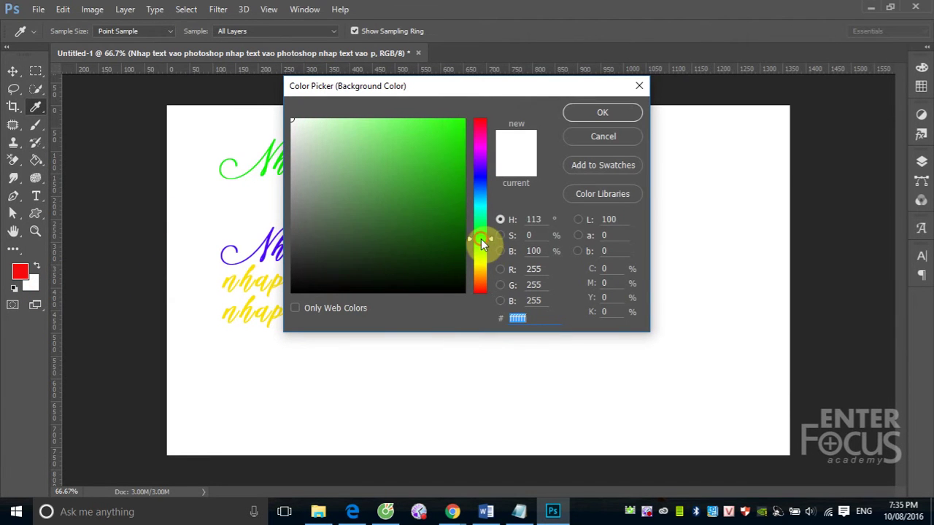
left_click(465, 120)
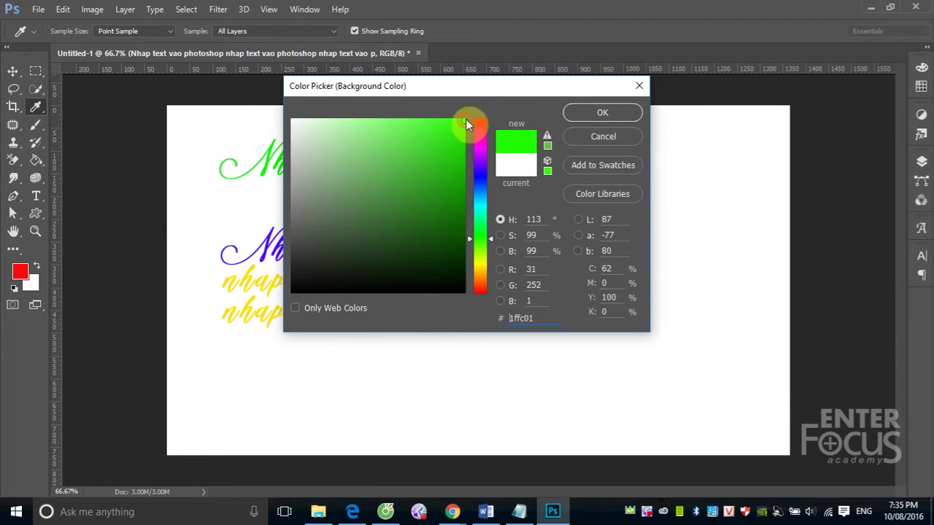
left_click(573, 115)
left_click(921, 256)
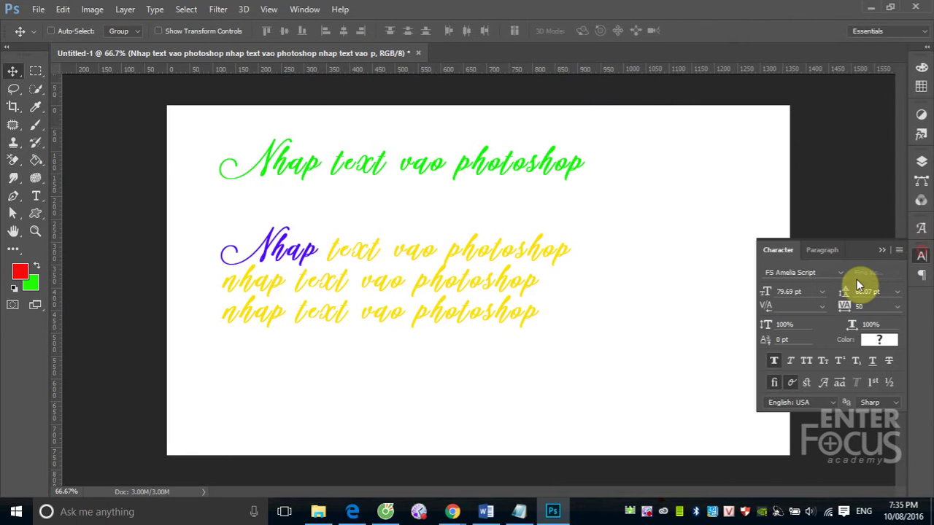
left_click(920, 162)
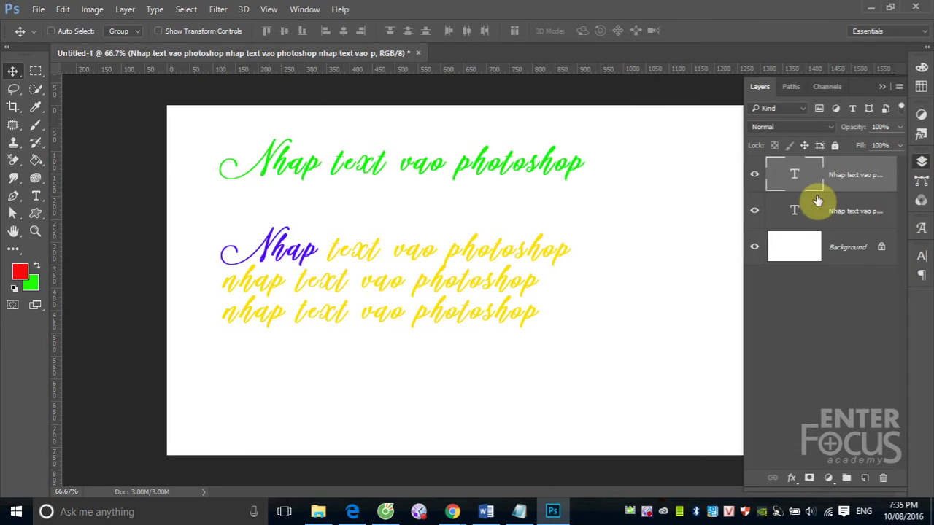
left_click(755, 175)
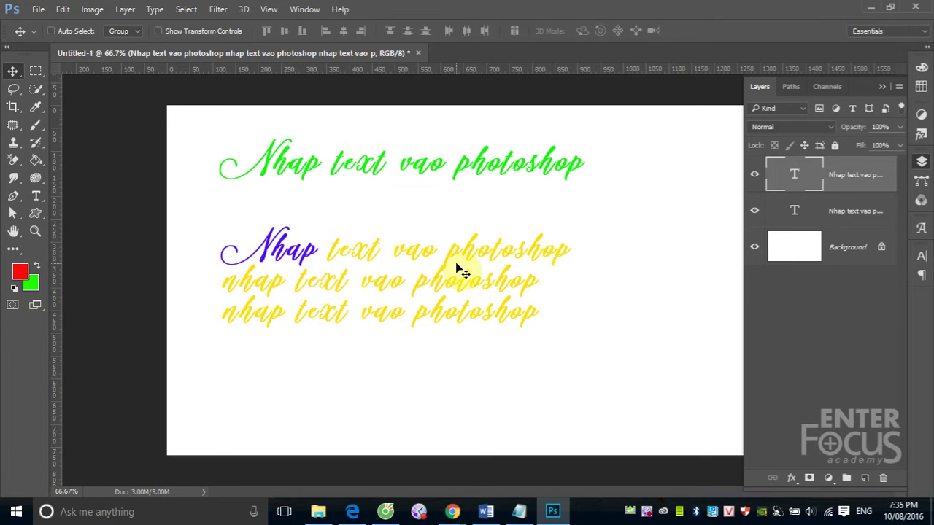
- Fill the paragraph text layer with the red foreground colour using Alt+Backspace
key("alt+BackSpace")
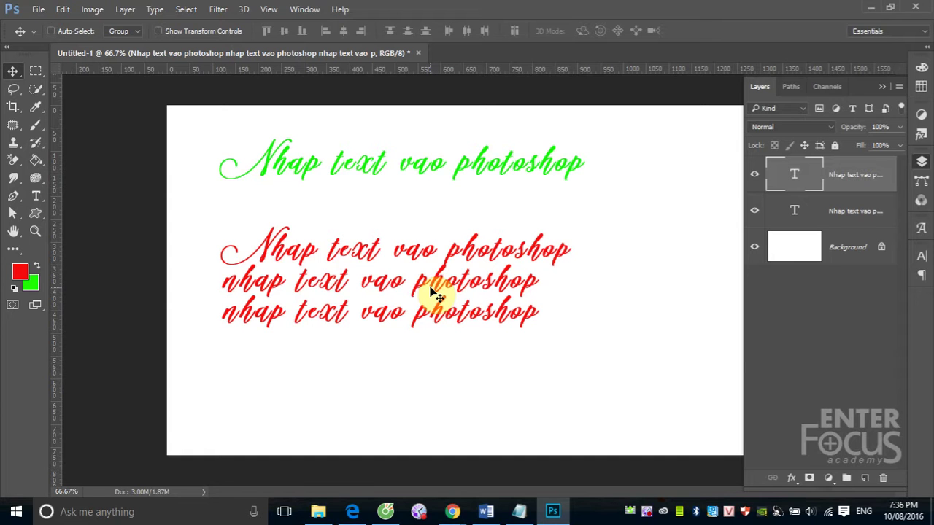
left_click(63, 9)
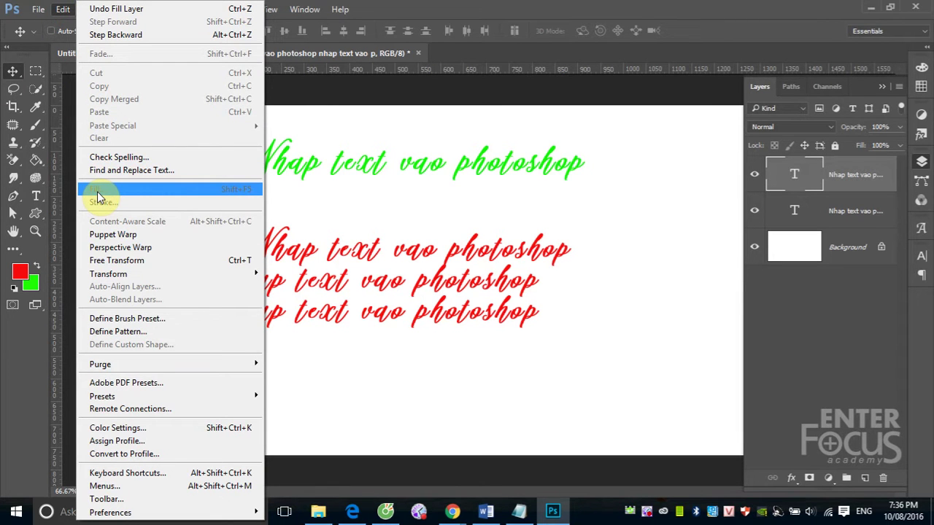
left_click(532, 100)
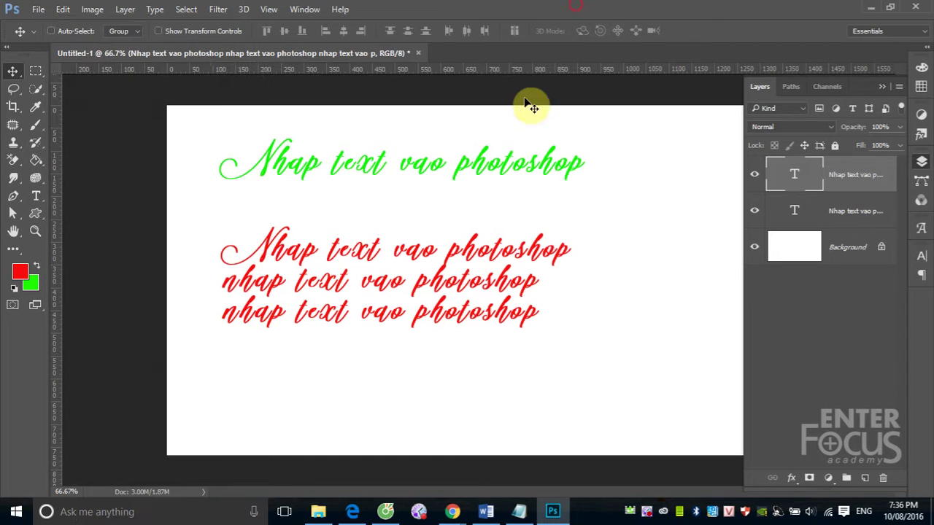
- Select the title layer, set the background colour to blue (3601fc), and fill the title with it
right_click(419, 170)
left_click(437, 174)
left_click(31, 281)
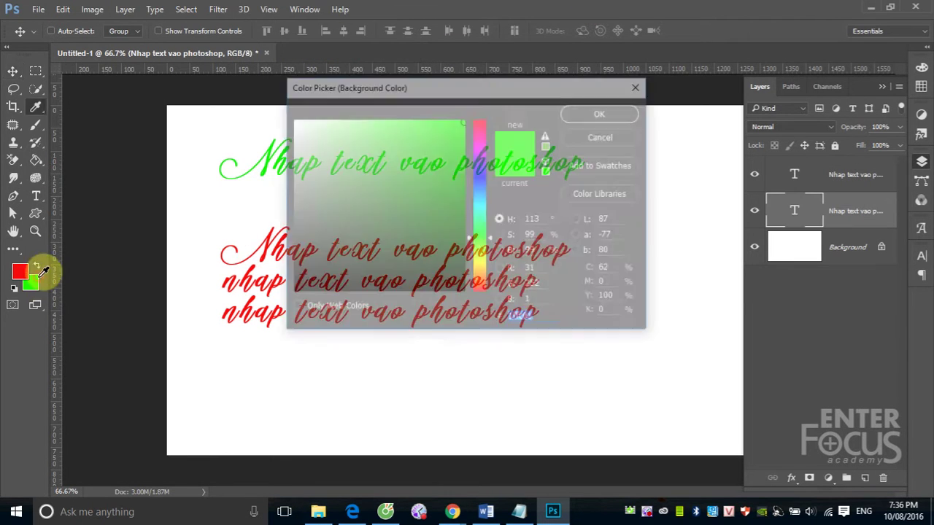
left_click(479, 176)
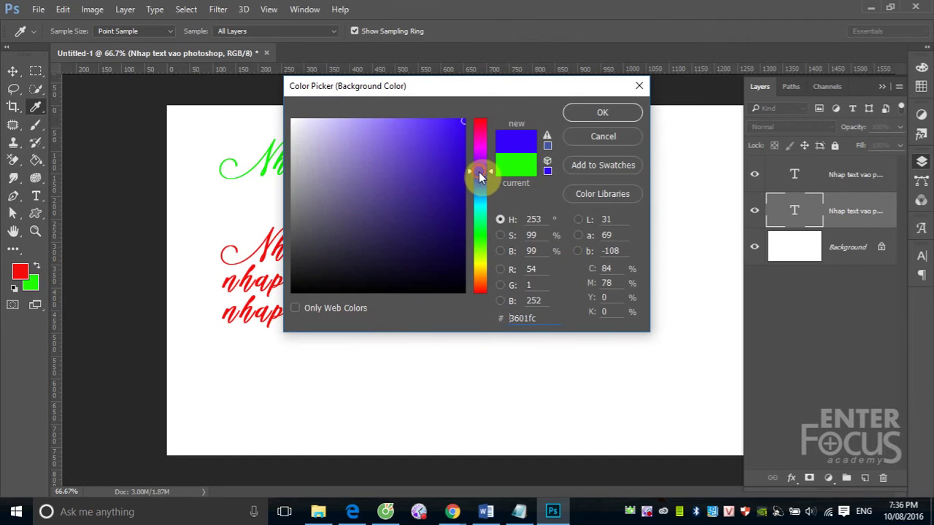
left_click(572, 116)
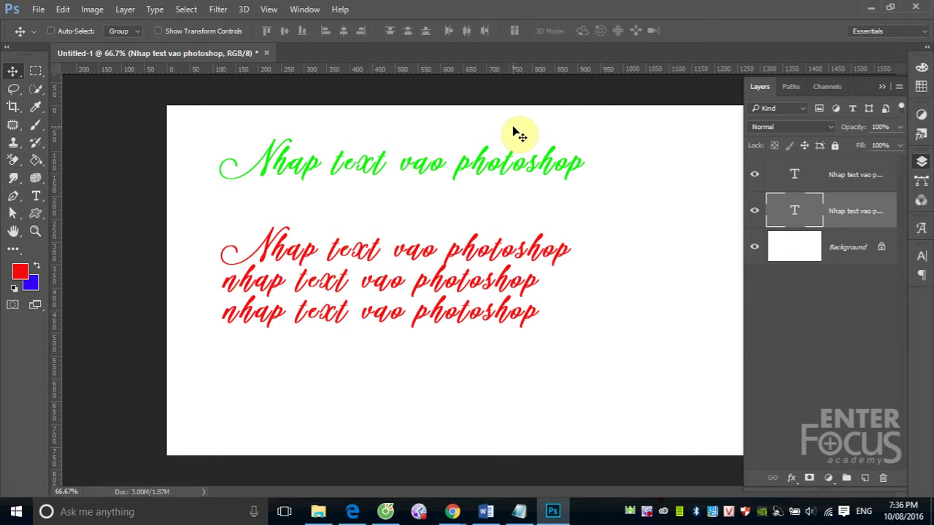
key("ctrl+BackSpace")
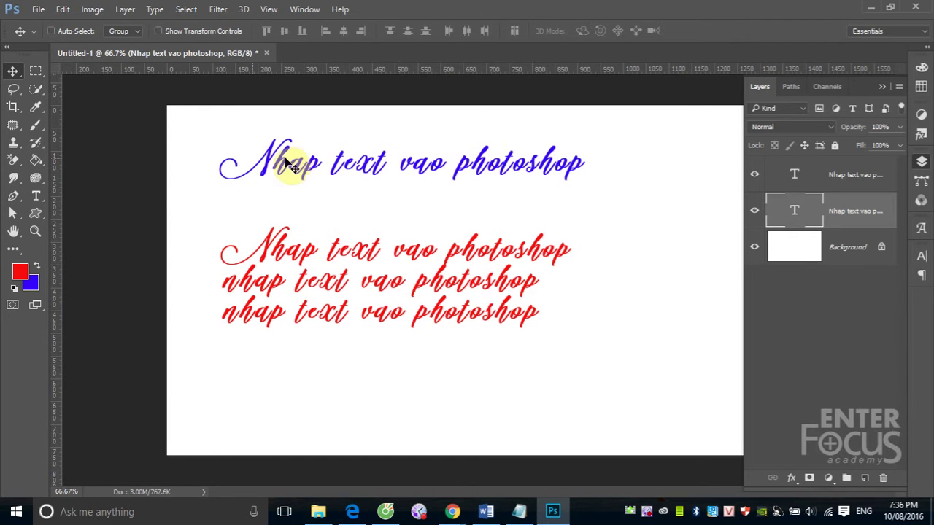
- Draw a rectangular marquee over the blue title's lower half and nudge it into place
left_click(34, 73)
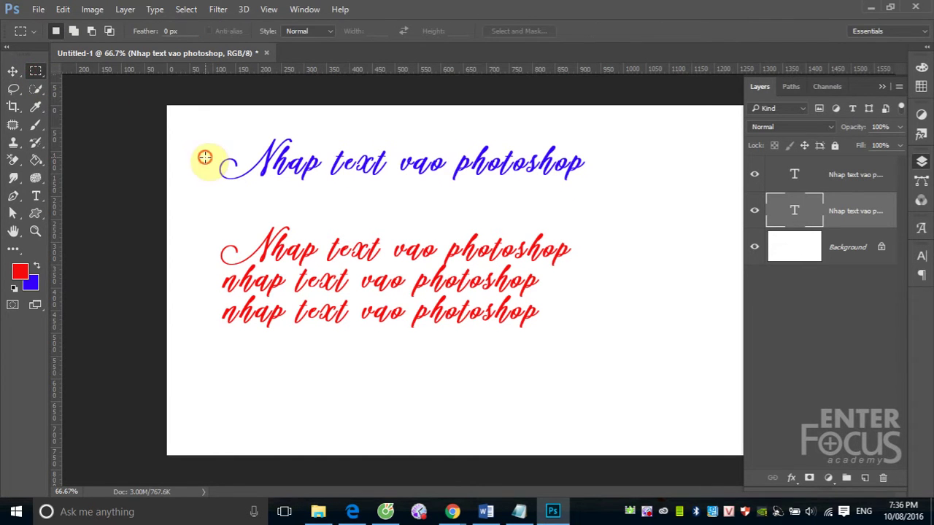
left_click_drag(205, 158, 602, 210)
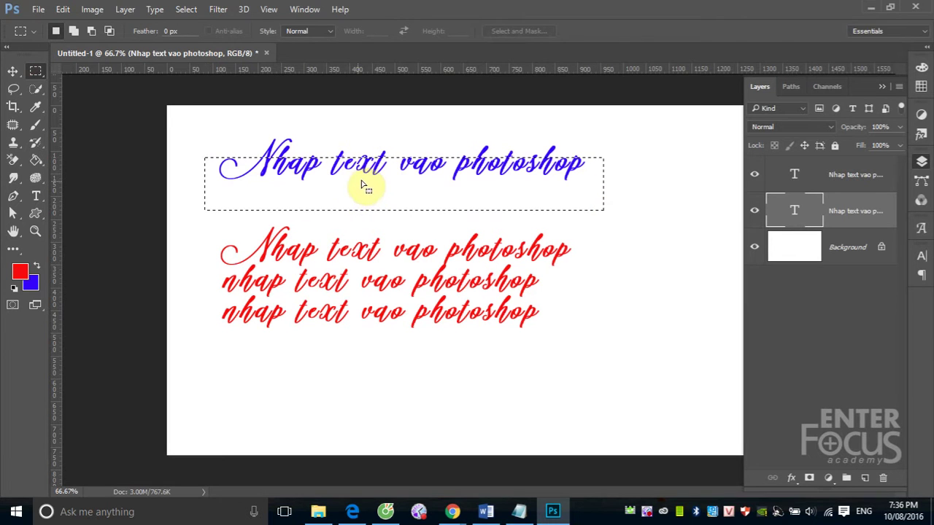
left_click_drag(399, 183, 403, 183)
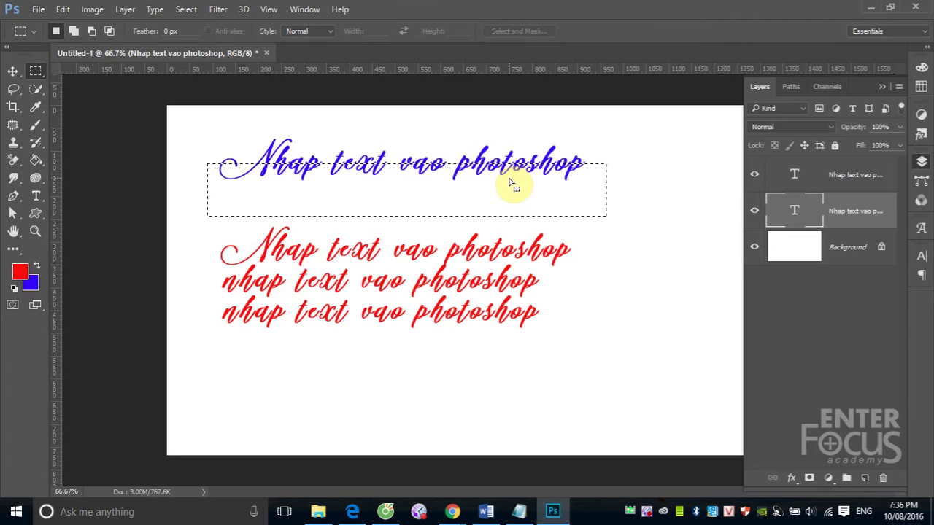
left_click(63, 8)
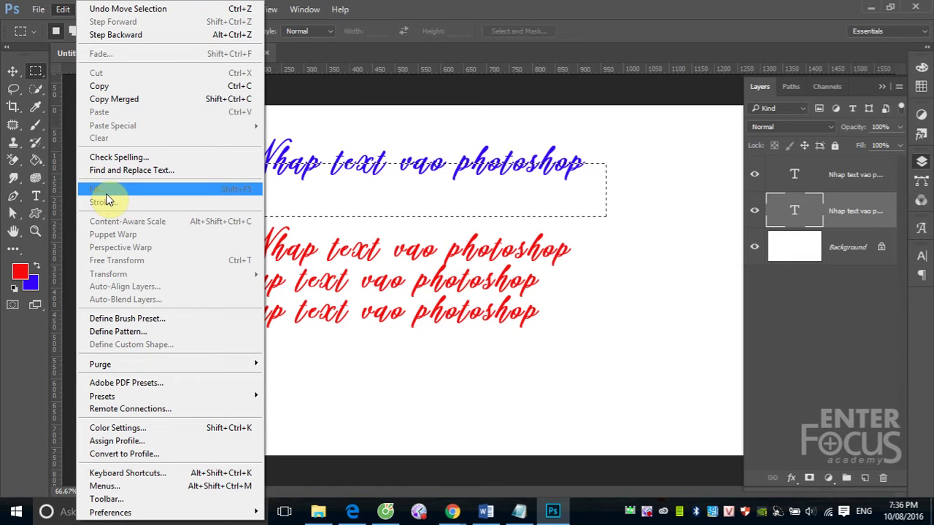
left_click(813, 299)
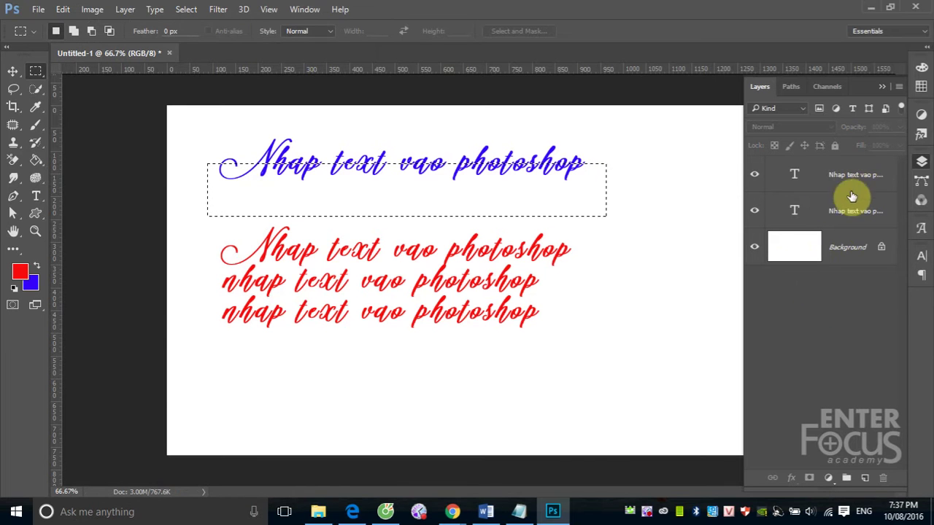
left_click(756, 176)
left_click(836, 217)
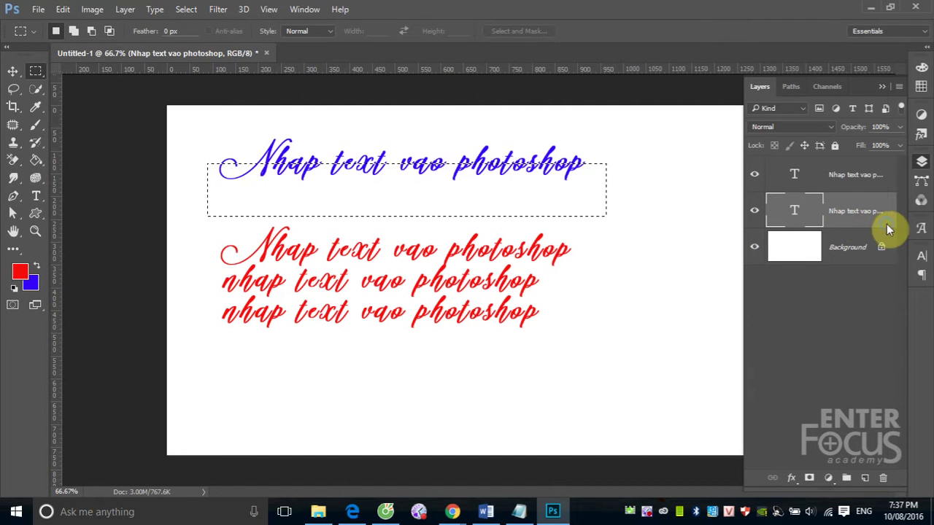
- Rasterize the title text layer and lock its transparent pixels
right_click(887, 224)
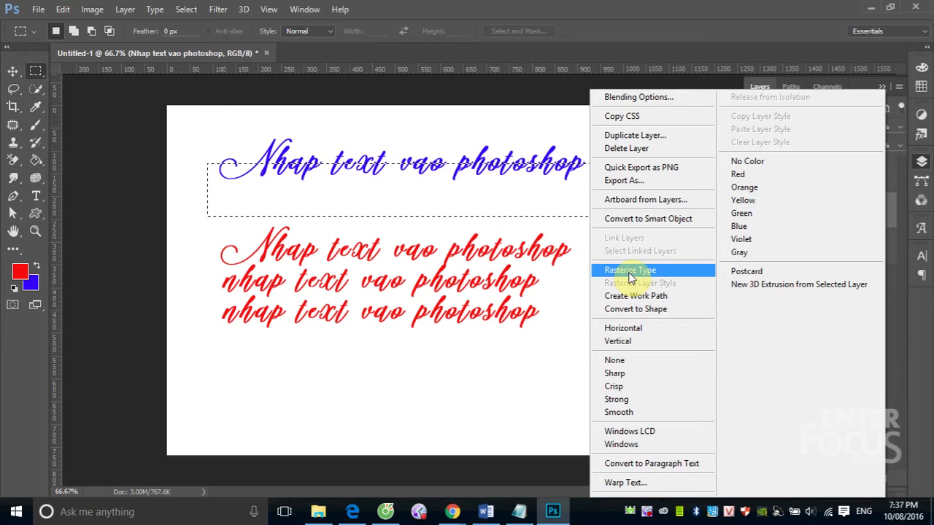
left_click(630, 271)
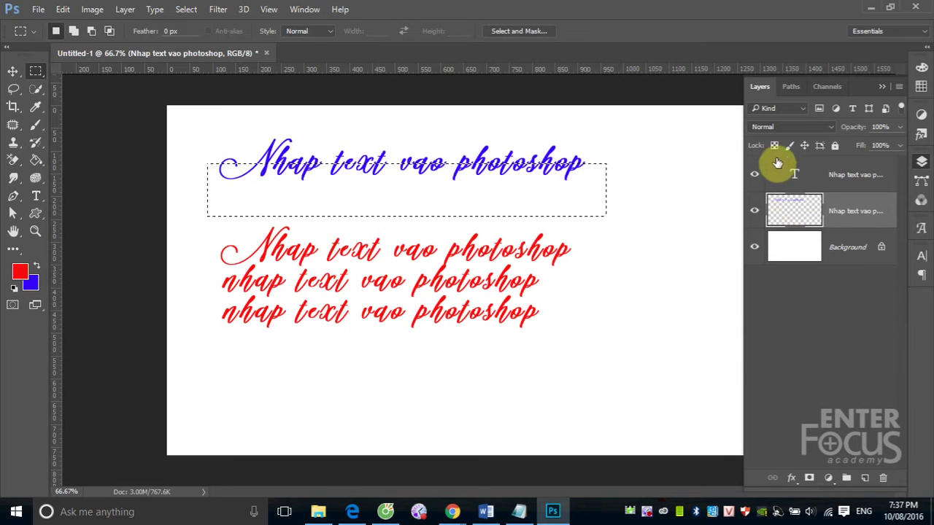
left_click(775, 146)
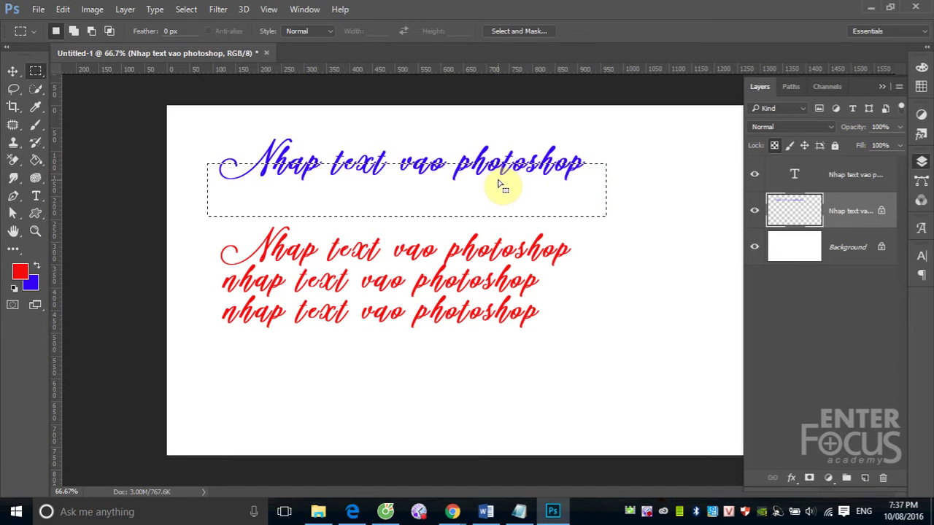
- Fill the selected lower half of the title red, then deselect
key("alt")
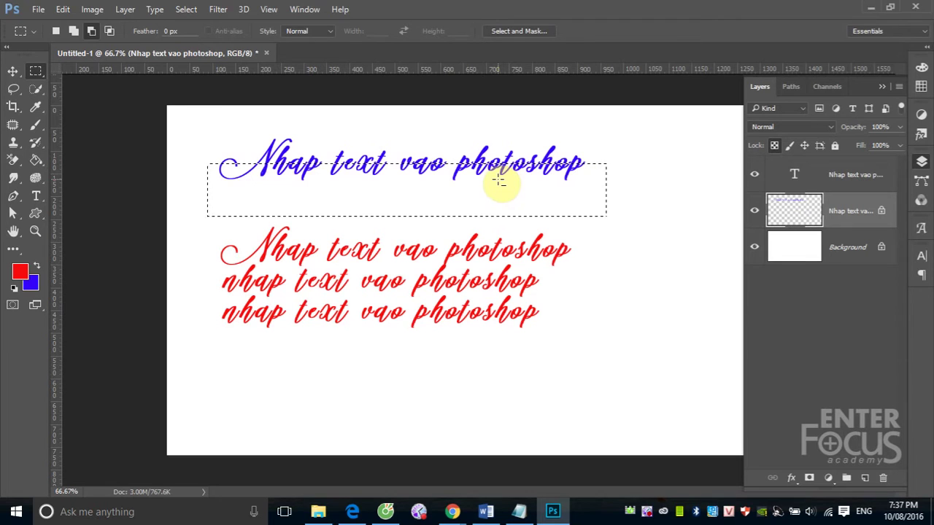
key("alt+BackSpace")
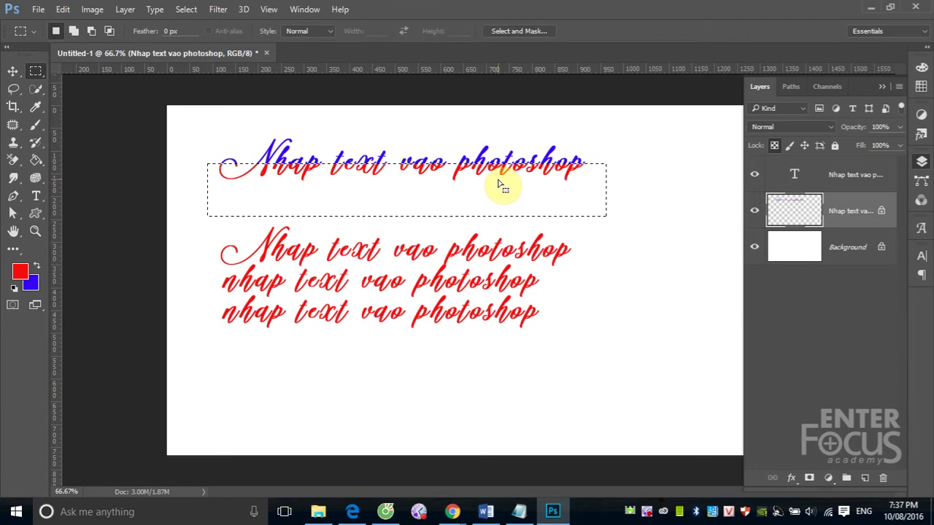
key("ctrl+d")
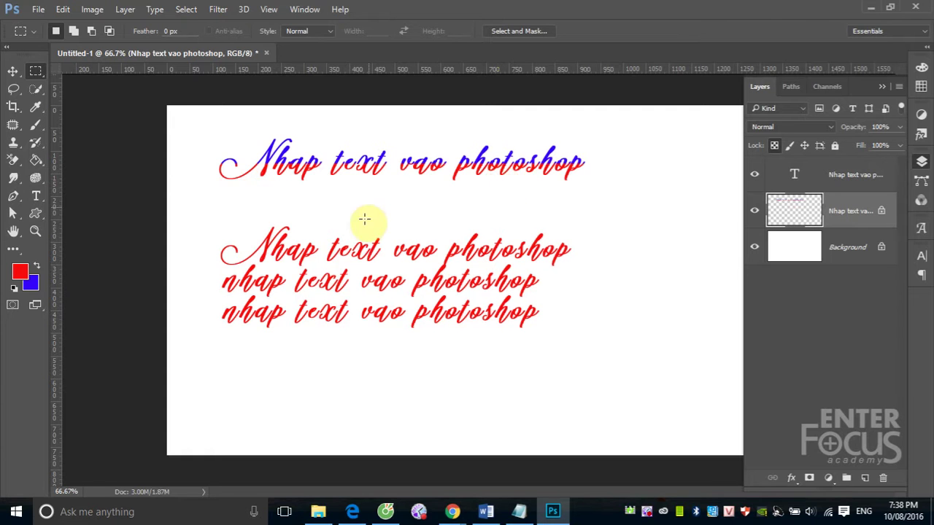
- Select the paragraph layer and highlight its first two lines with the Type tool
left_click(12, 71)
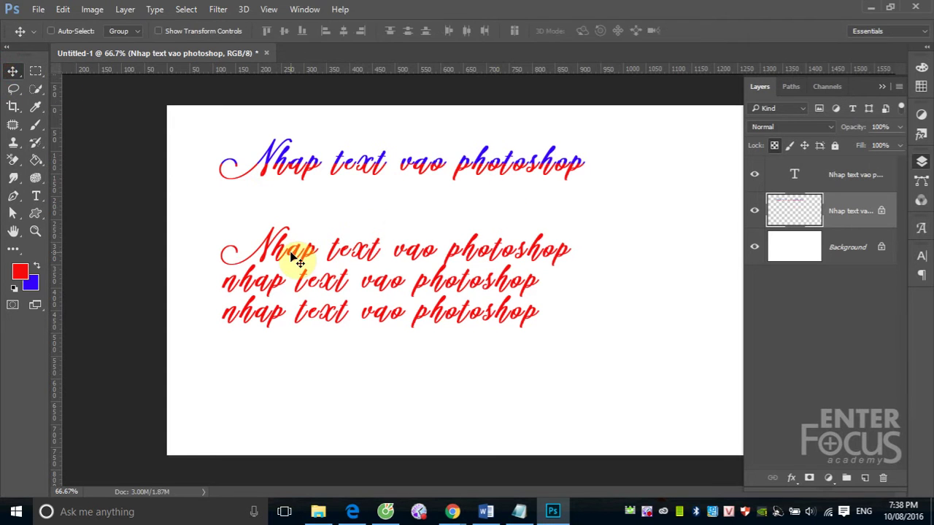
right_click(292, 249)
left_click(325, 261)
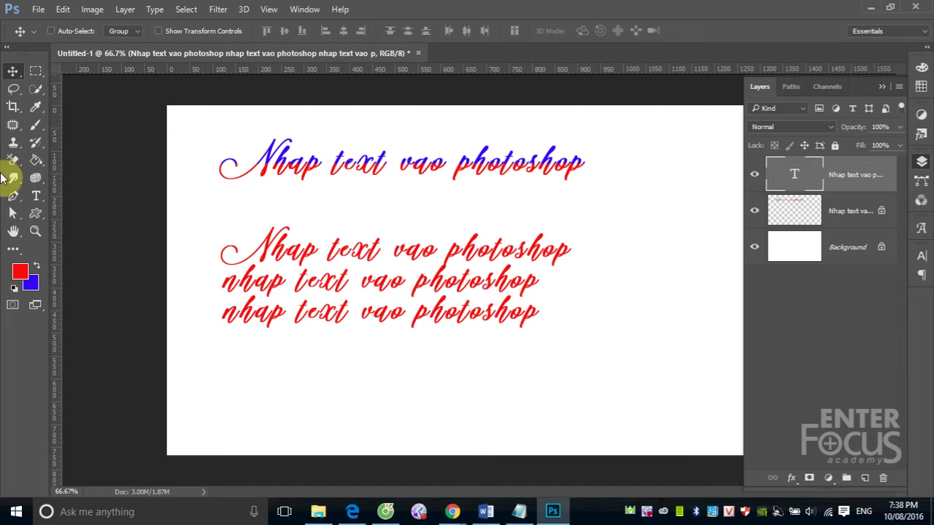
left_click(36, 195)
left_click_drag(227, 253, 590, 234)
key("ctrl+c")
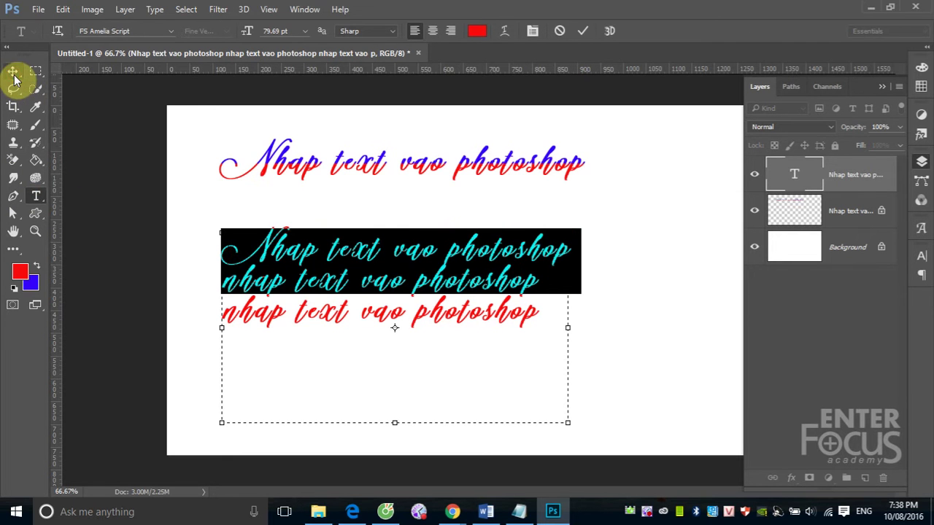
left_click(12, 70)
- Paste 'Nhap text vao photoshop' as a new line and move it beneath the paragraph
left_click(36, 196)
left_click(328, 406)
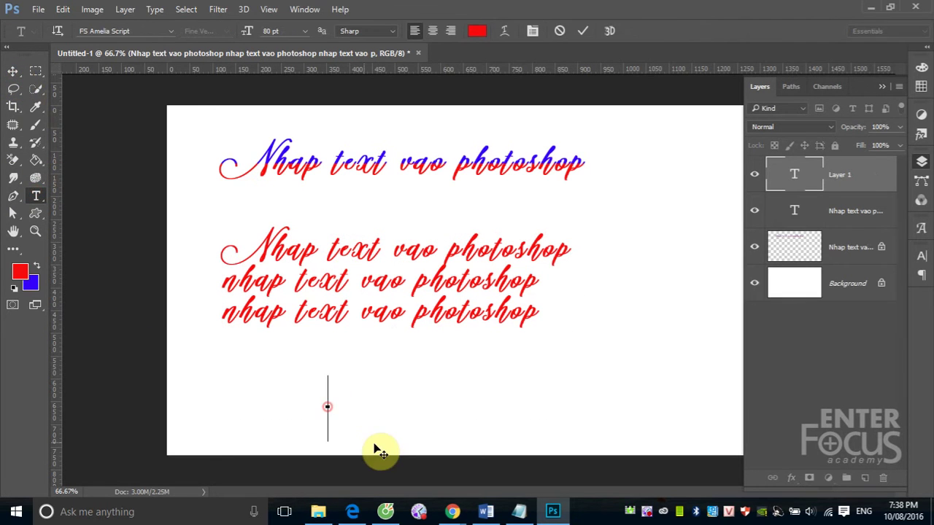
key("ctrl+v")
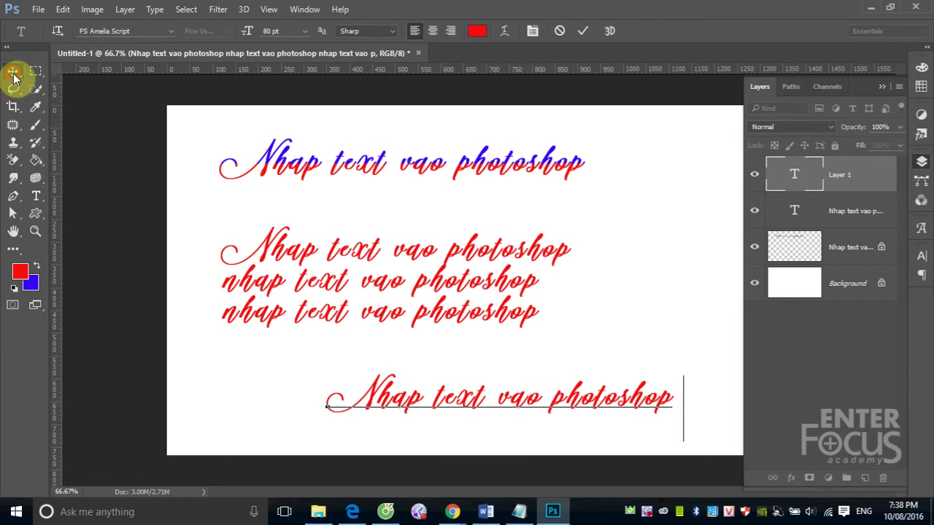
left_click(12, 72)
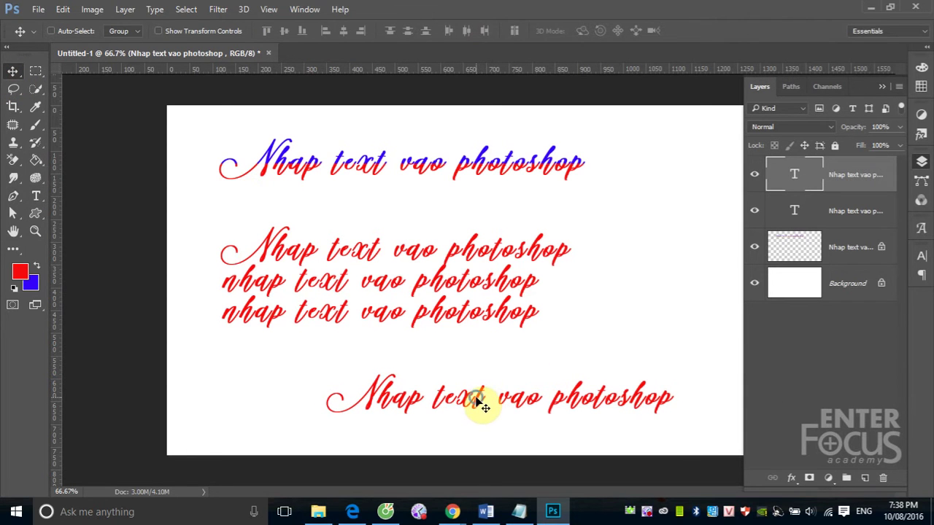
right_click(475, 401)
left_click(492, 349)
mouse_move(484, 403)
left_mouse_down()
mouse_move(390, 370)
mouse_move(385, 377)
left_mouse_up()
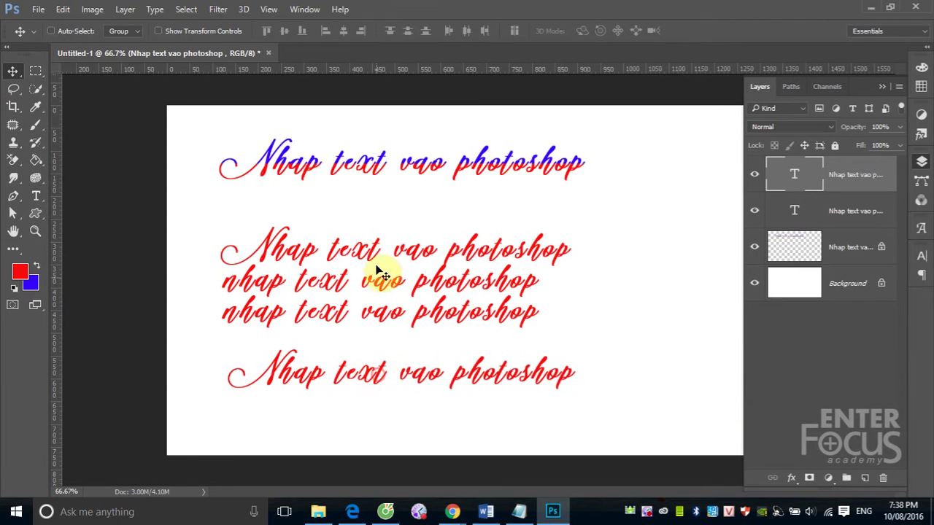
right_click(372, 260)
left_click(386, 264)
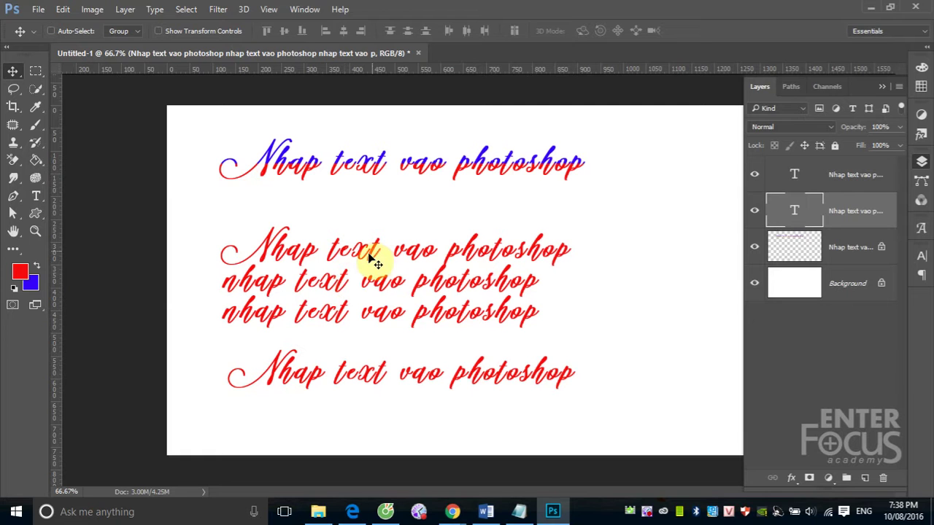
- Convert the three-line paragraph text into point text via the Type menu
left_click(155, 9)
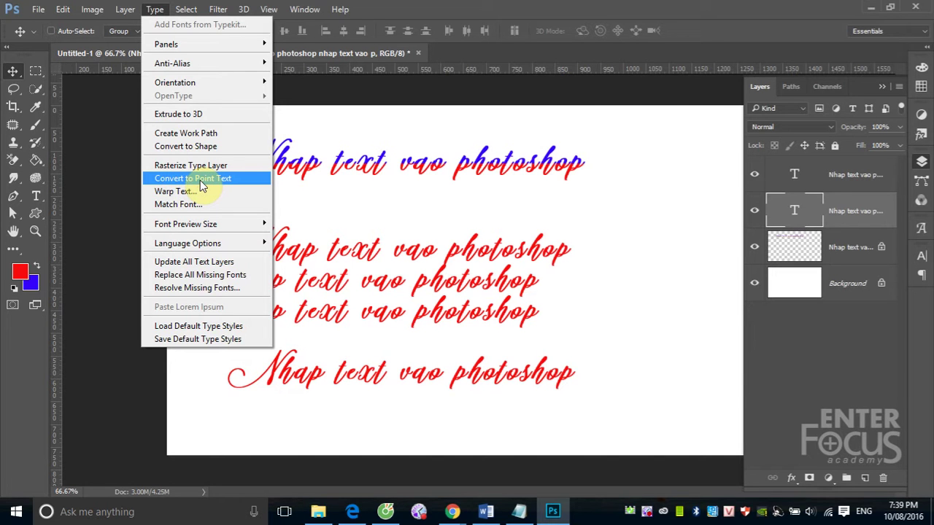
left_click(202, 179)
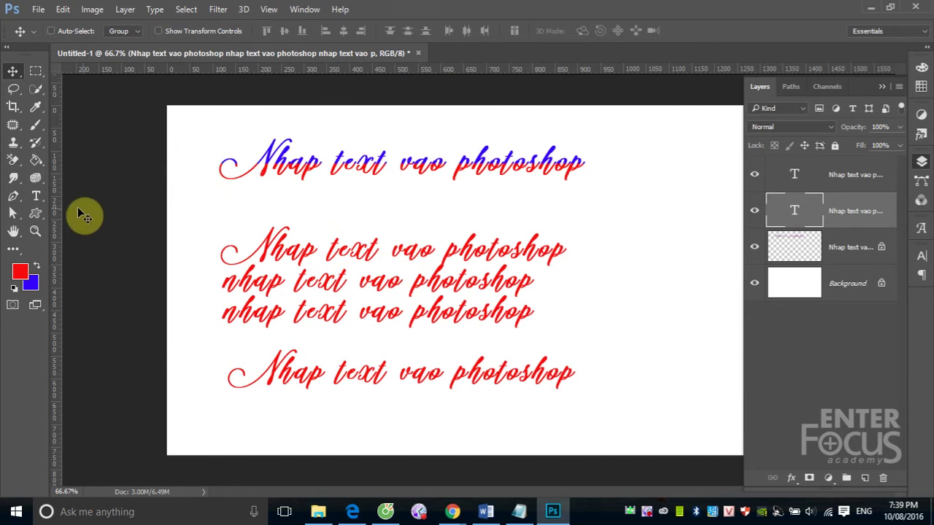
left_click(36, 196)
left_click(241, 247)
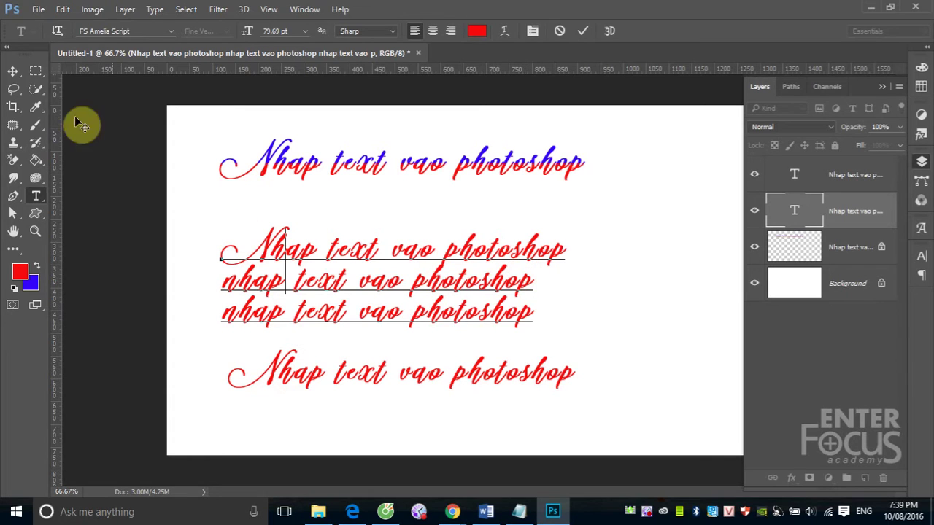
left_click(13, 71)
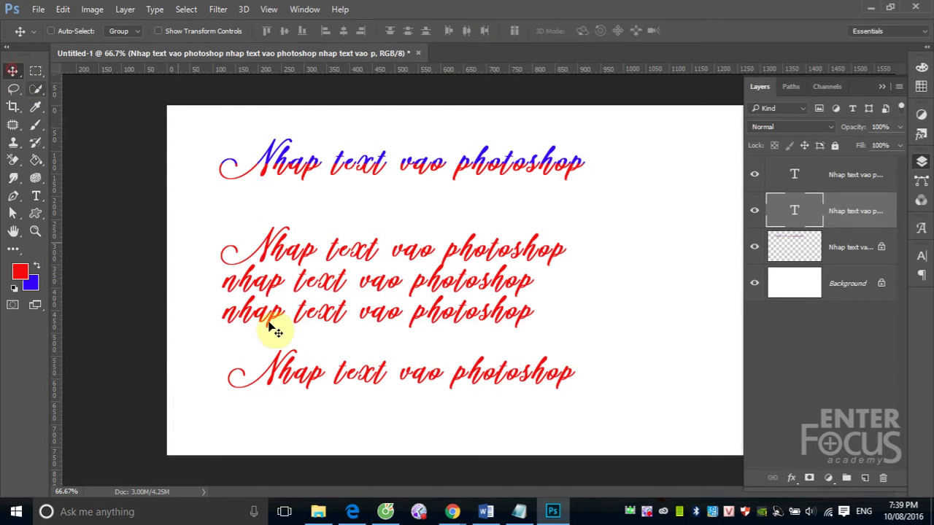
- Select the bottom line's layer and convert it to paragraph text
right_click(340, 378)
left_click(371, 387)
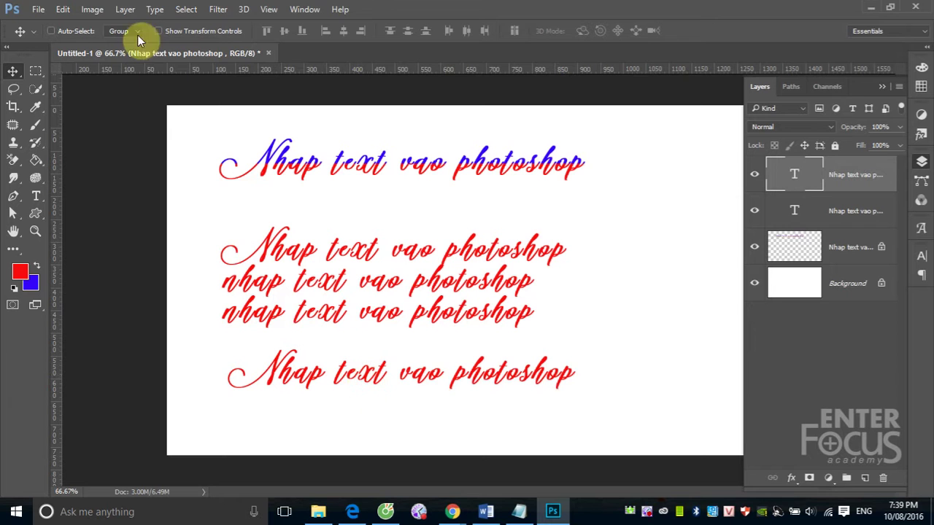
left_click(154, 9)
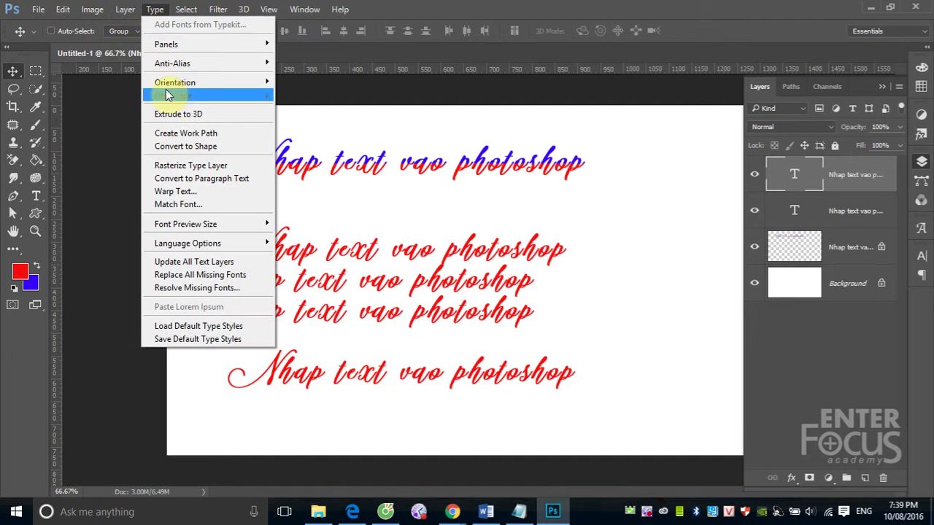
left_click(206, 182)
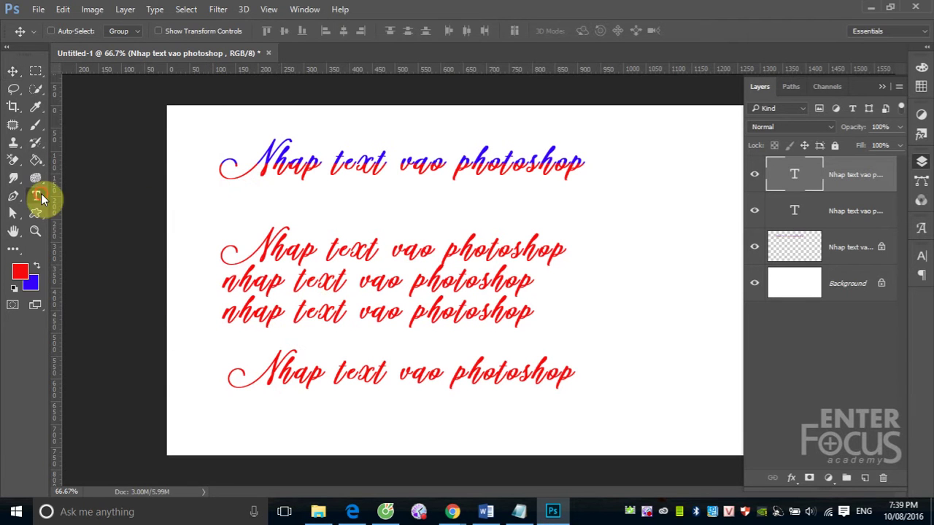
left_click(38, 195)
left_click(271, 371)
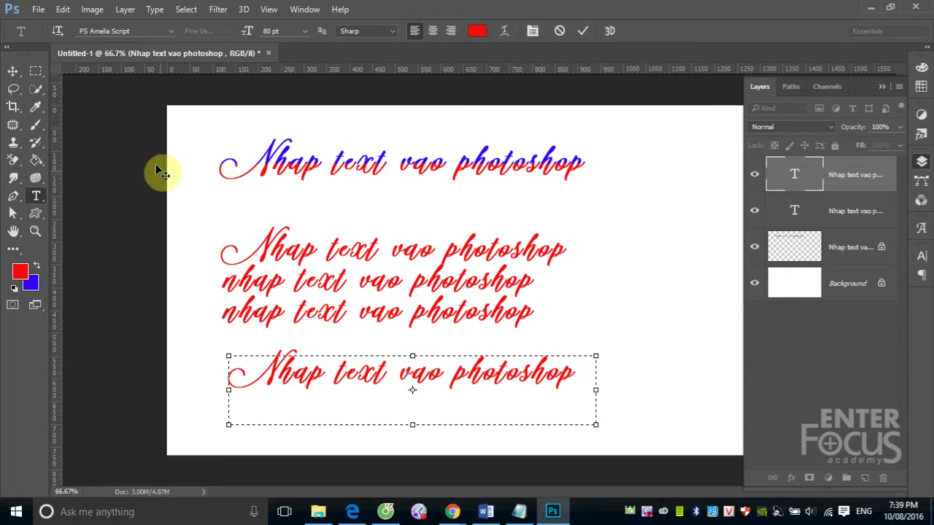
left_click(13, 71)
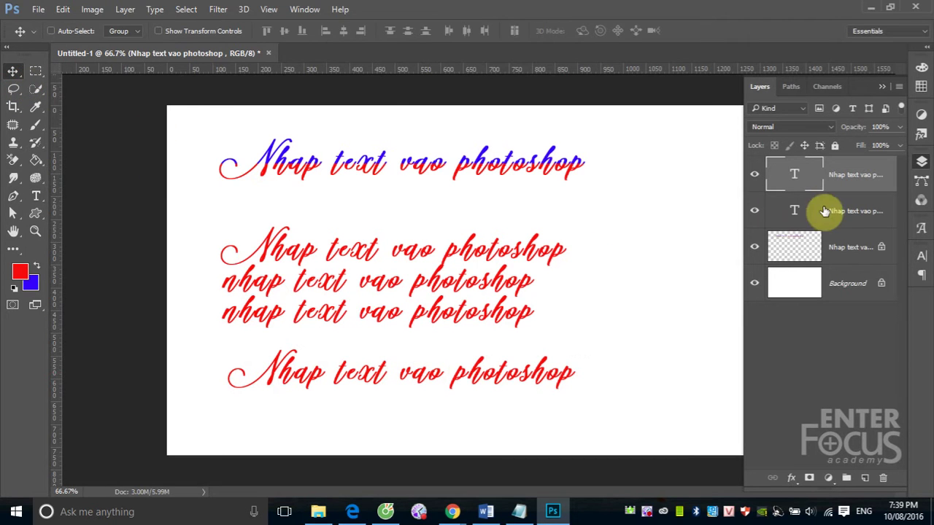
right_click(493, 254)
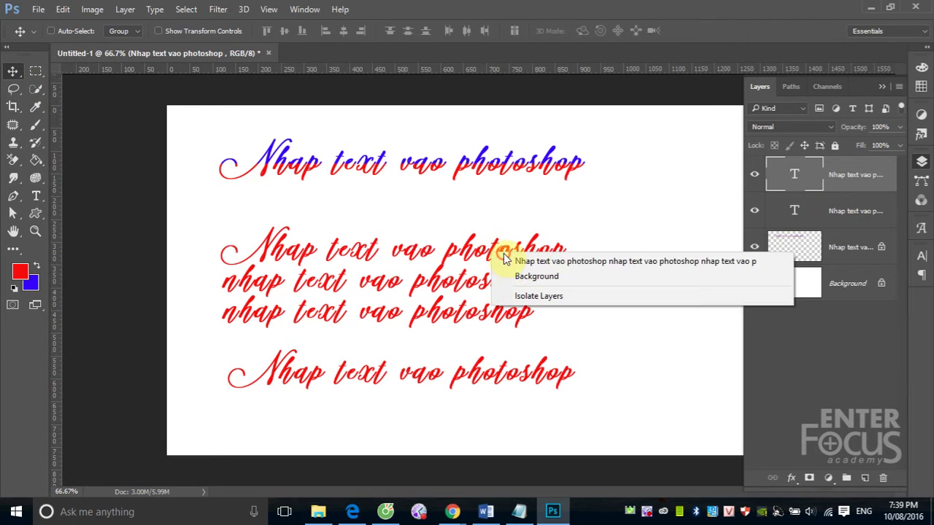
left_click(859, 182)
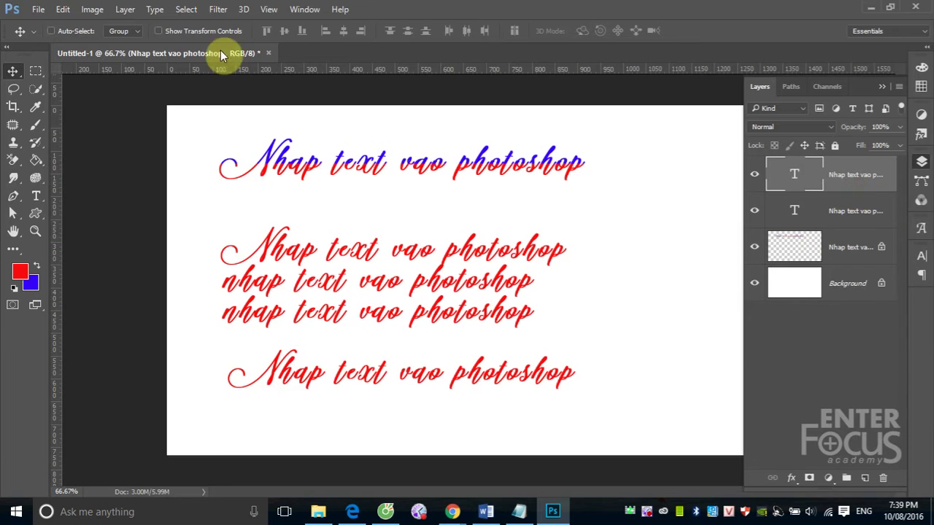
left_click(154, 10)
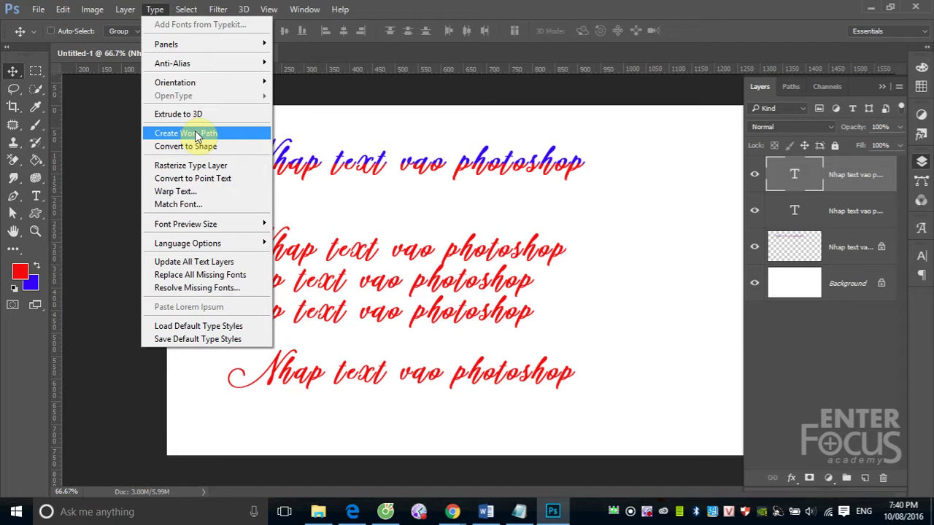
left_click(196, 134)
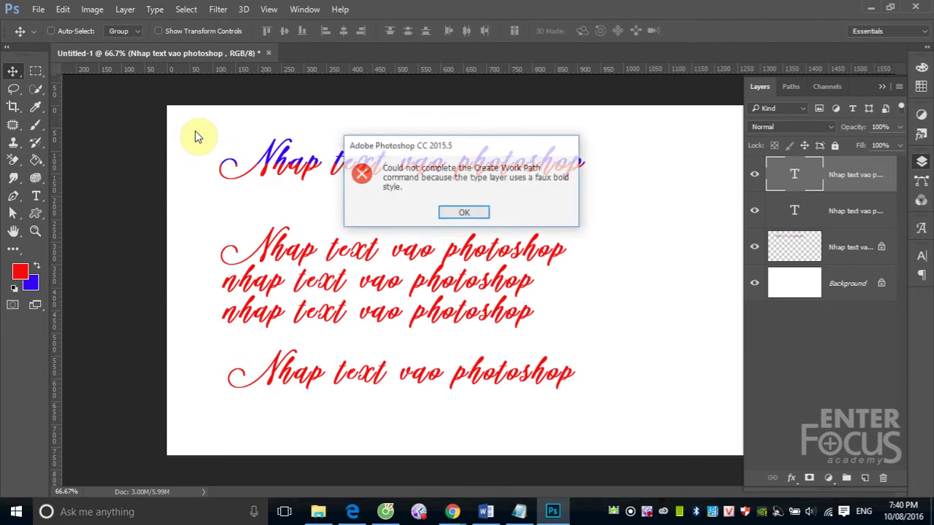
left_click(456, 211)
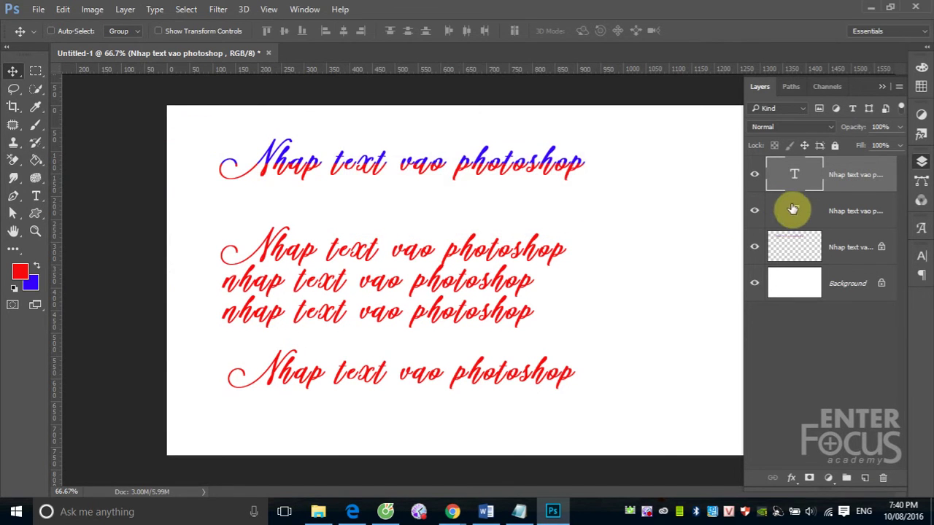
left_click(754, 176)
left_click(154, 10)
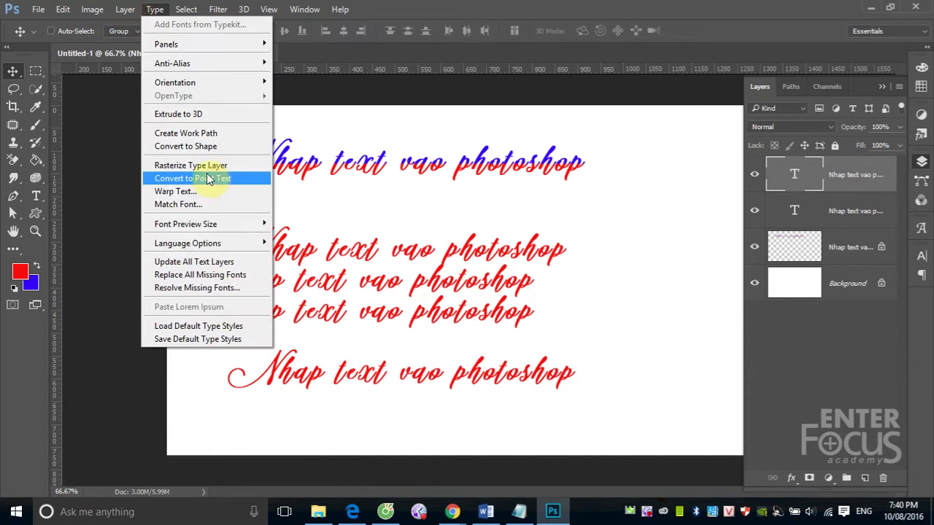
left_click(205, 134)
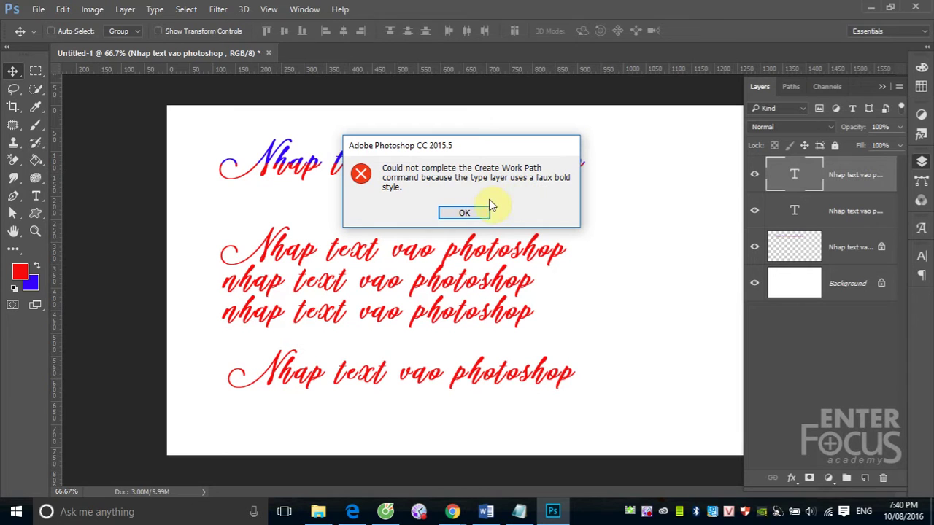
left_click(471, 213)
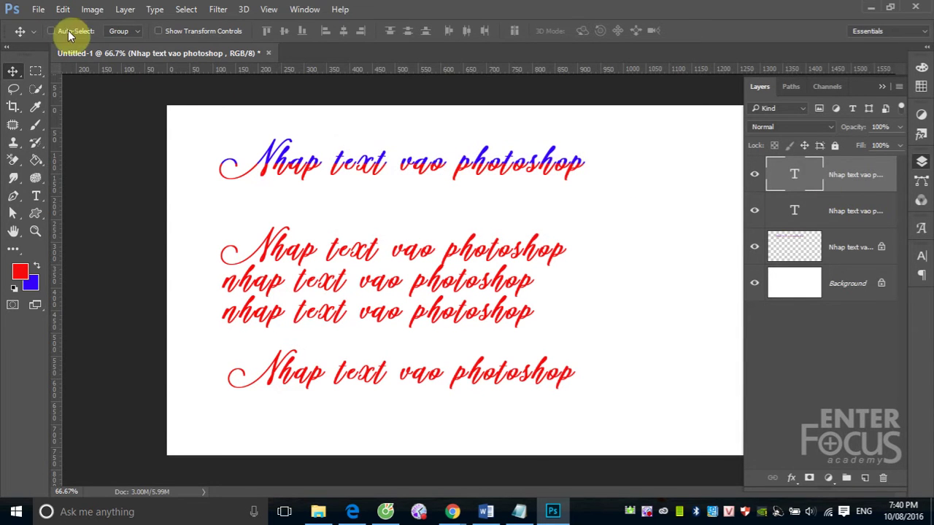
- Select all letters of the bottom script line and set its font to Arial
left_click(36, 195)
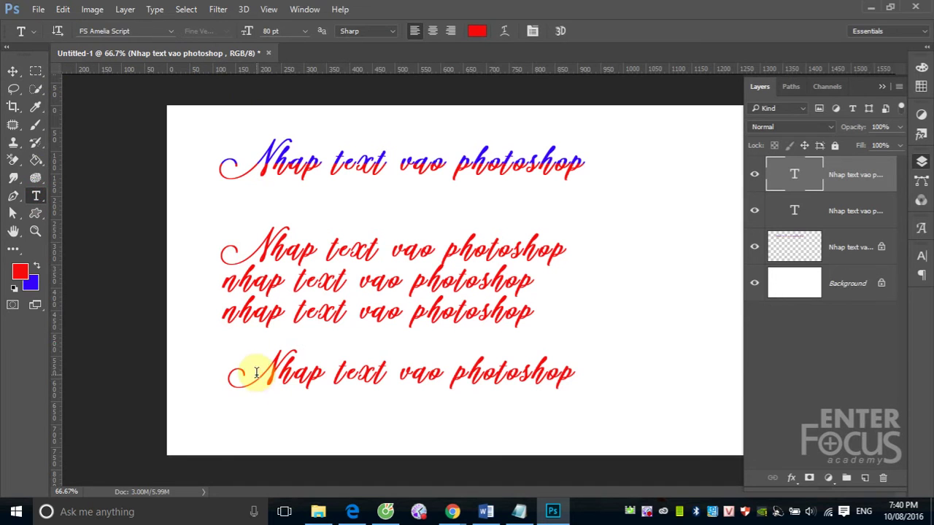
left_click_drag(233, 375, 600, 362)
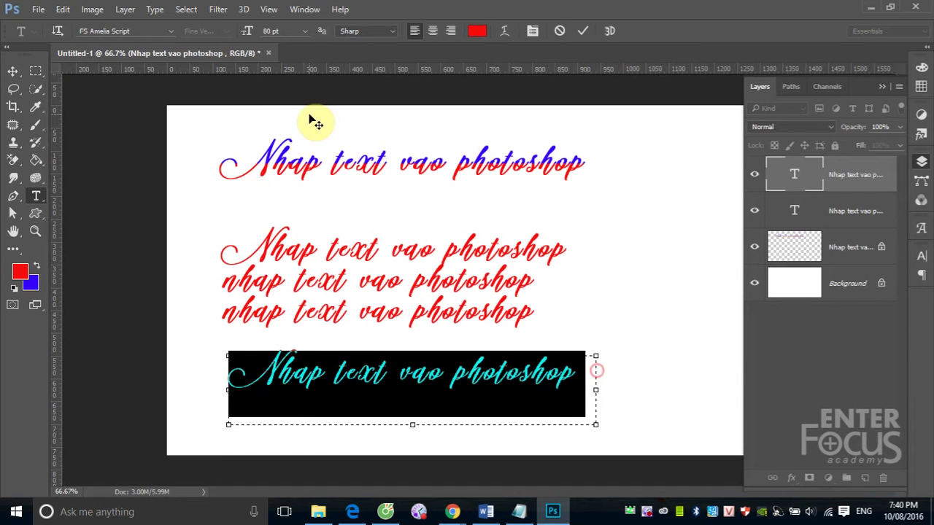
left_click(169, 32)
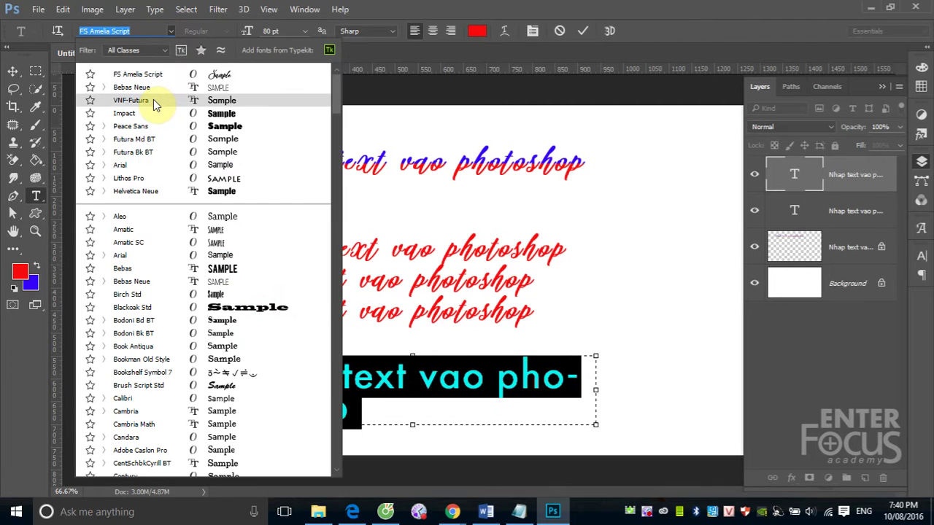
left_click(125, 166)
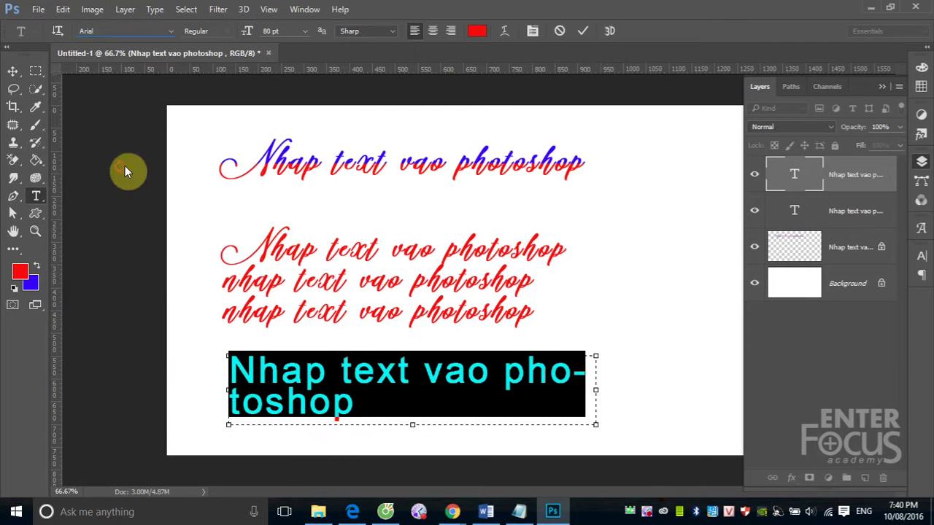
left_click(14, 70)
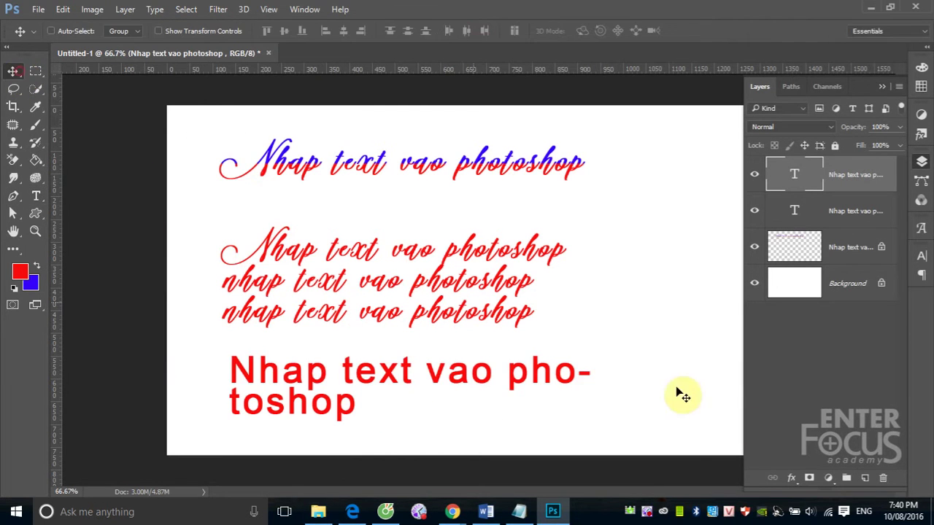
- Drag the bottom text box wider so the sentence fits on one line
right_click(552, 385)
left_click(605, 383)
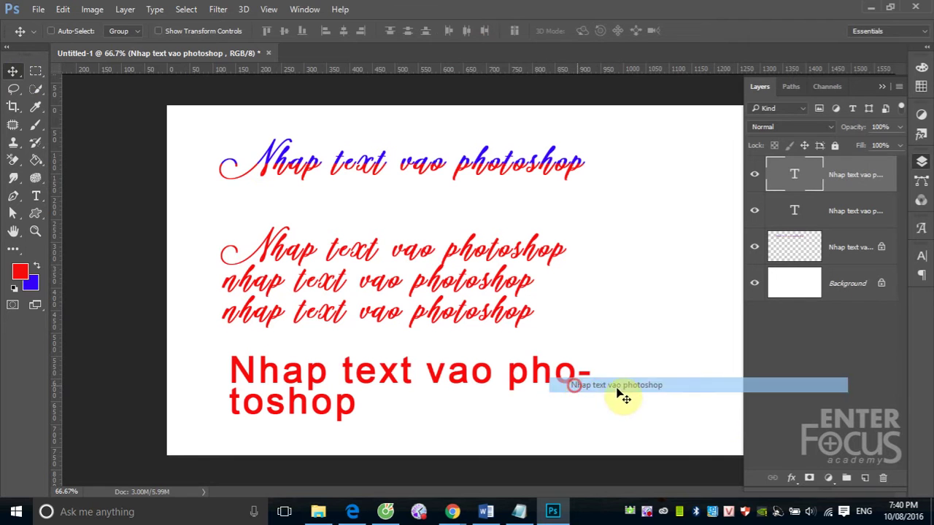
left_click(36, 195)
left_click(562, 372)
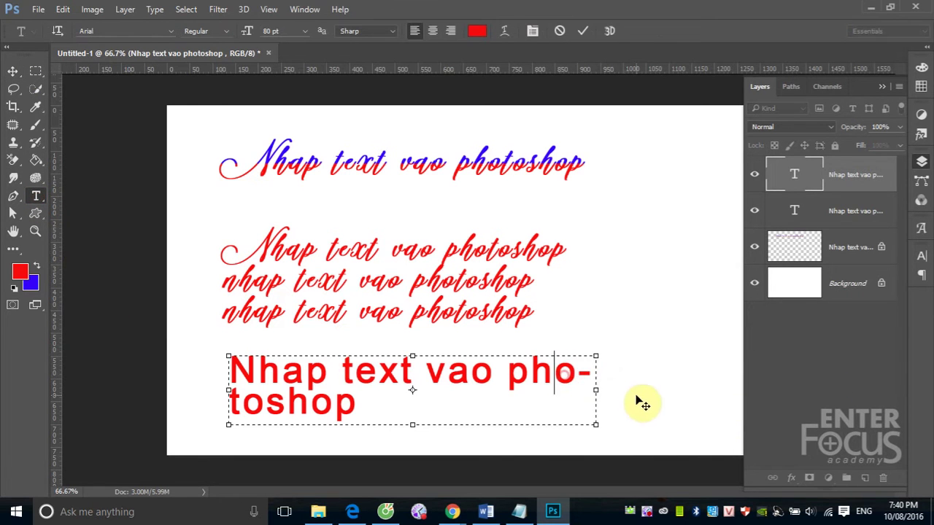
left_click_drag(594, 389, 717, 390)
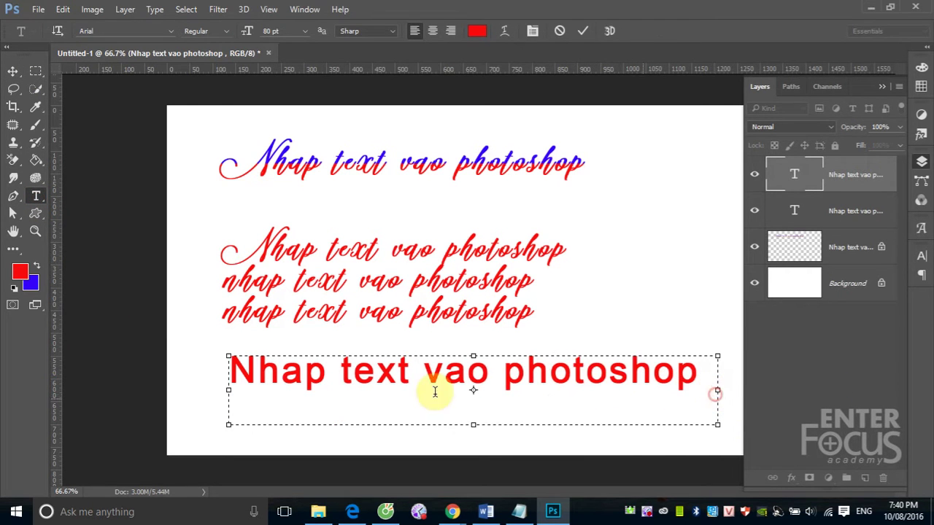
left_click(13, 70)
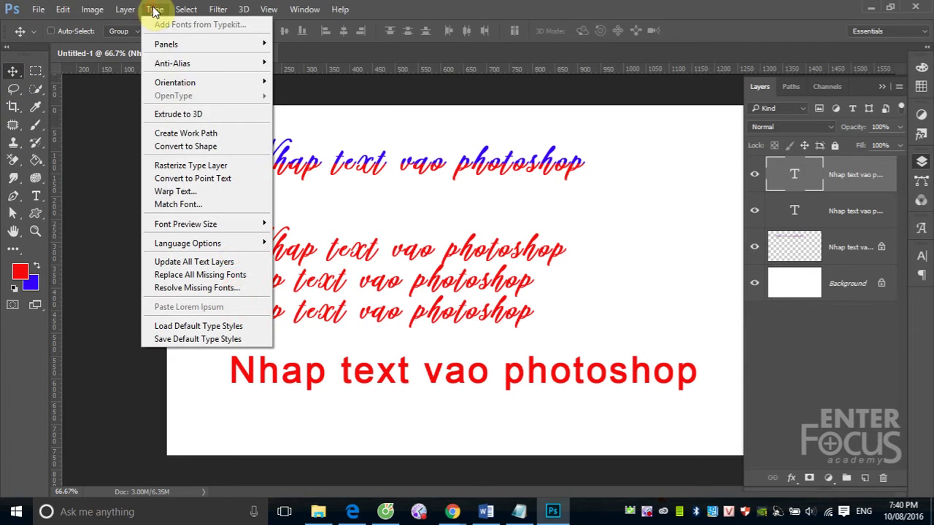
- Try Type > Create Work Path and dismiss the faux bold error
left_click(155, 8)
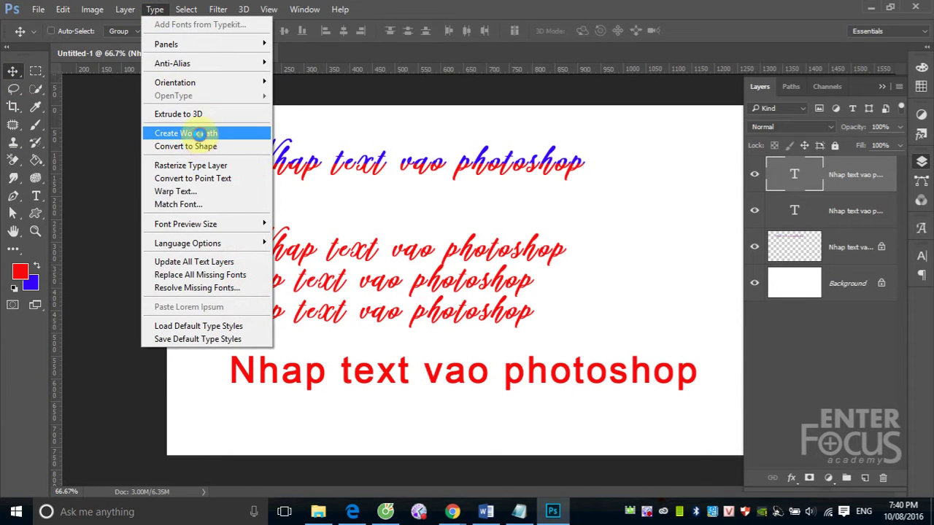
left_click(191, 133)
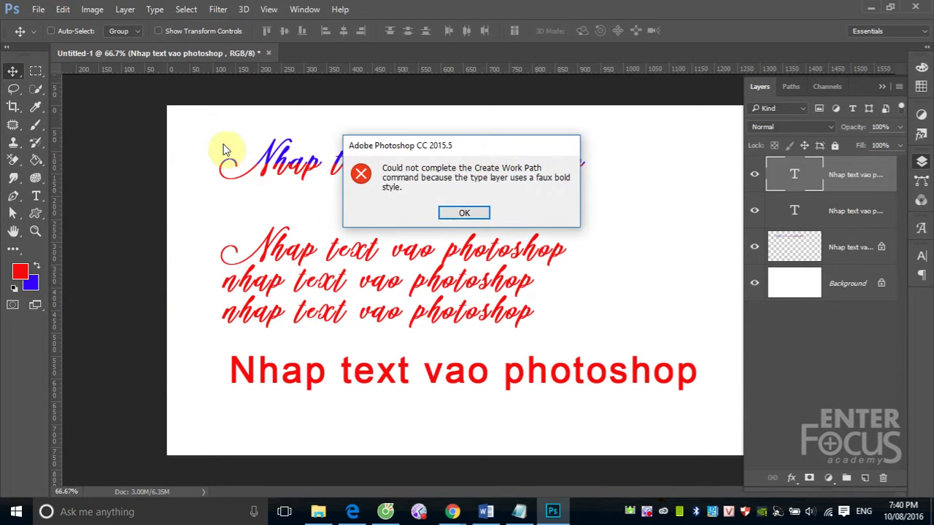
left_click(468, 215)
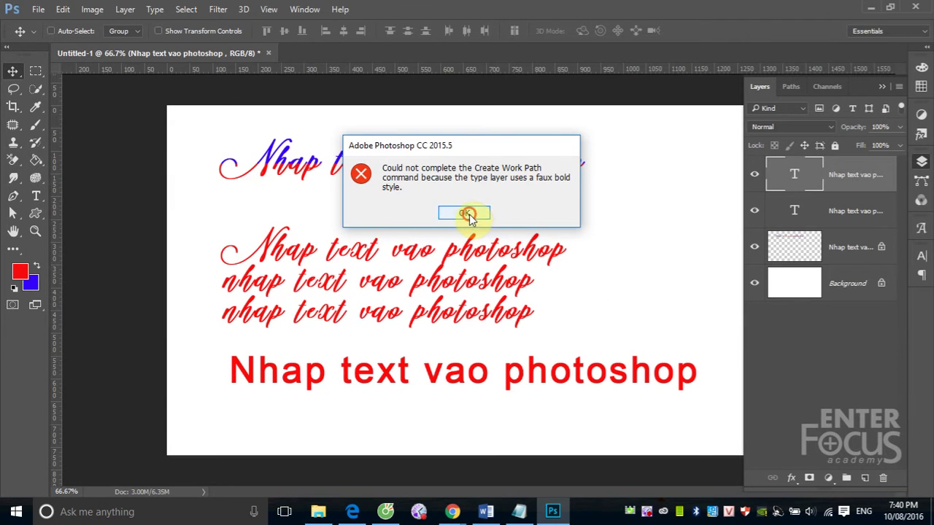
- Switch off Faux Bold in the Character panel, then create a work path from the Arial letters
left_click(38, 196)
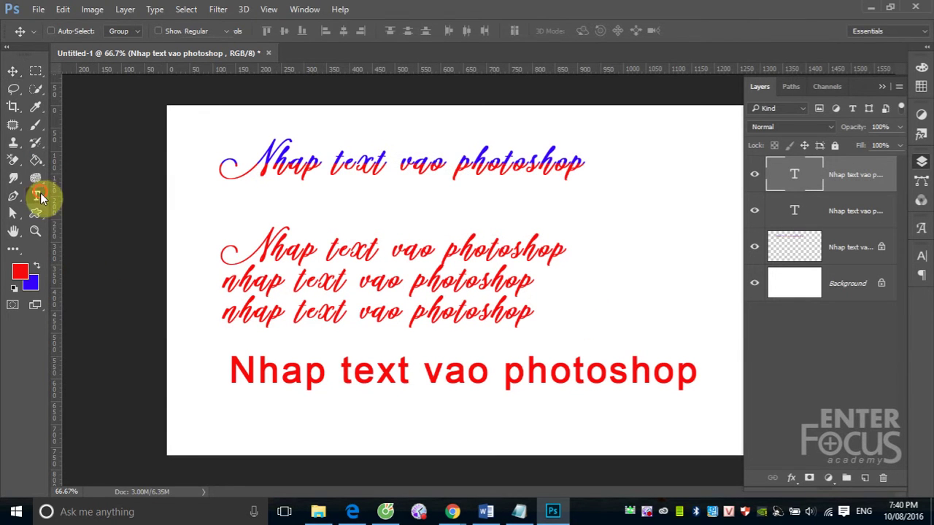
left_click(257, 372)
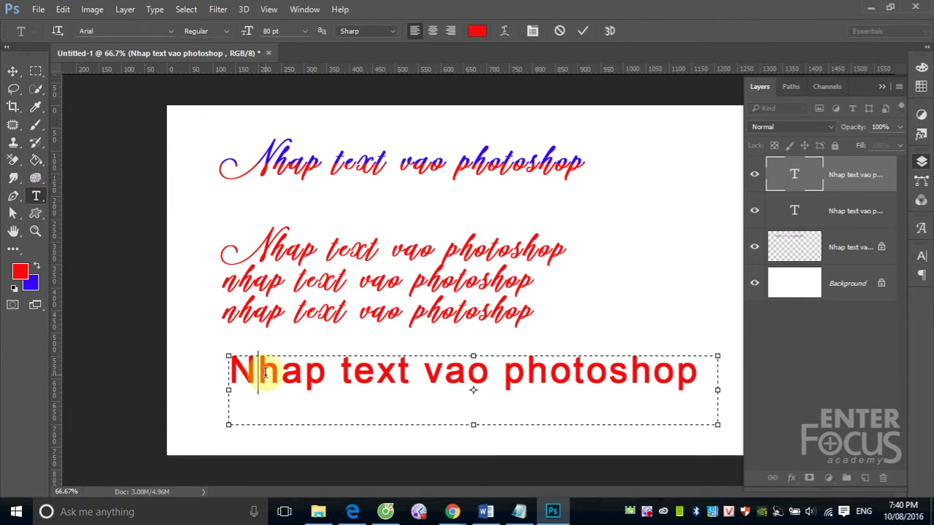
left_click(13, 71)
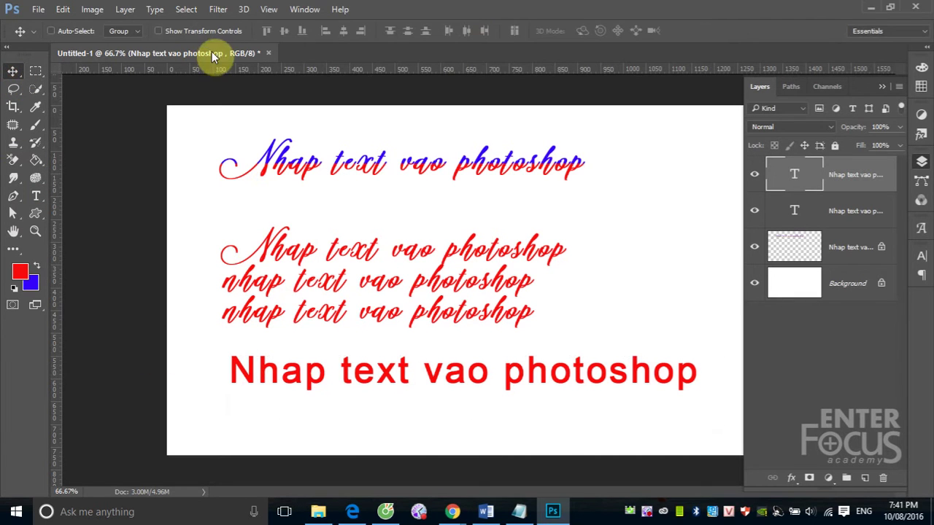
left_click(921, 256)
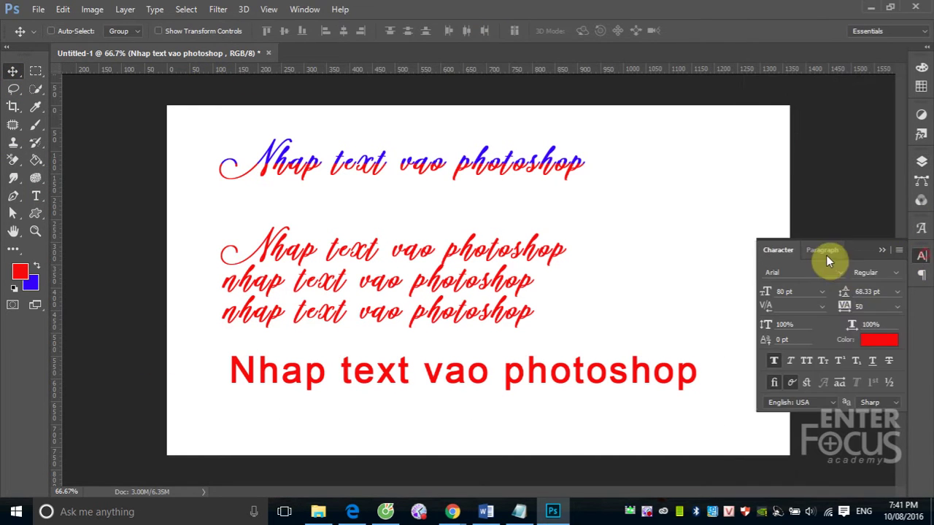
left_click(774, 360)
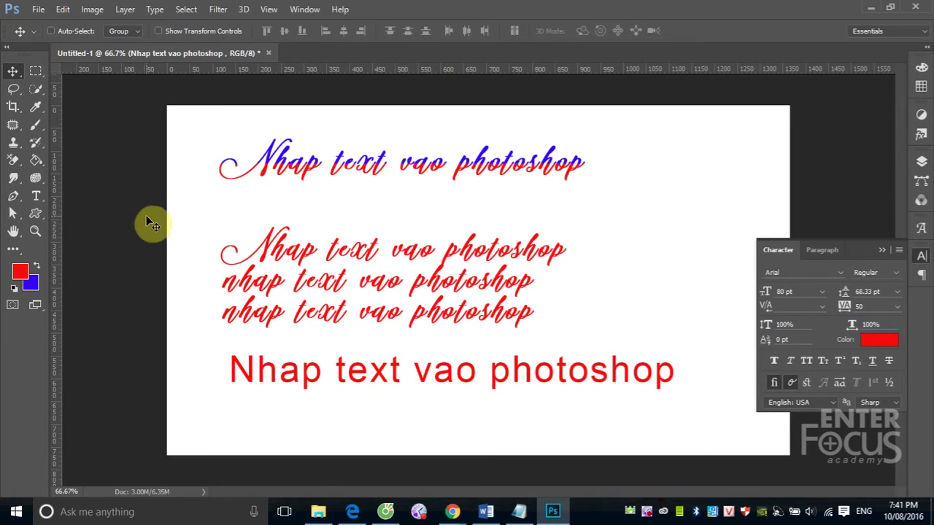
left_click(154, 9)
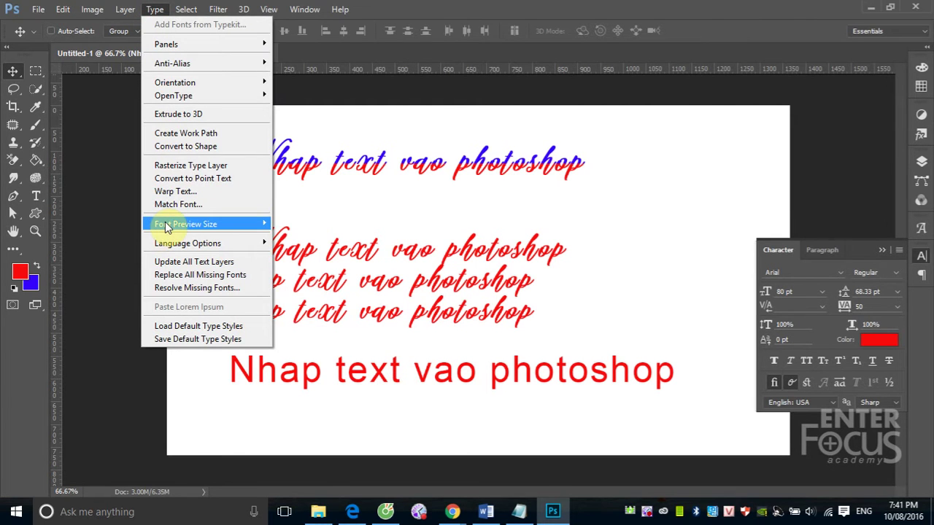
left_click(184, 133)
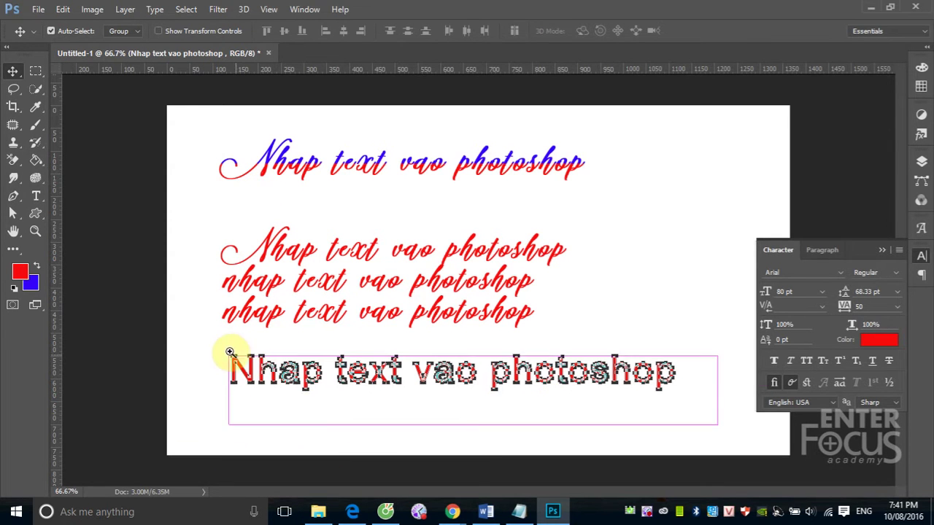
- Zoom in on 'Nhap', view and deselect Work Path in Paths, then return to Layers
left_click_drag(212, 342, 365, 424)
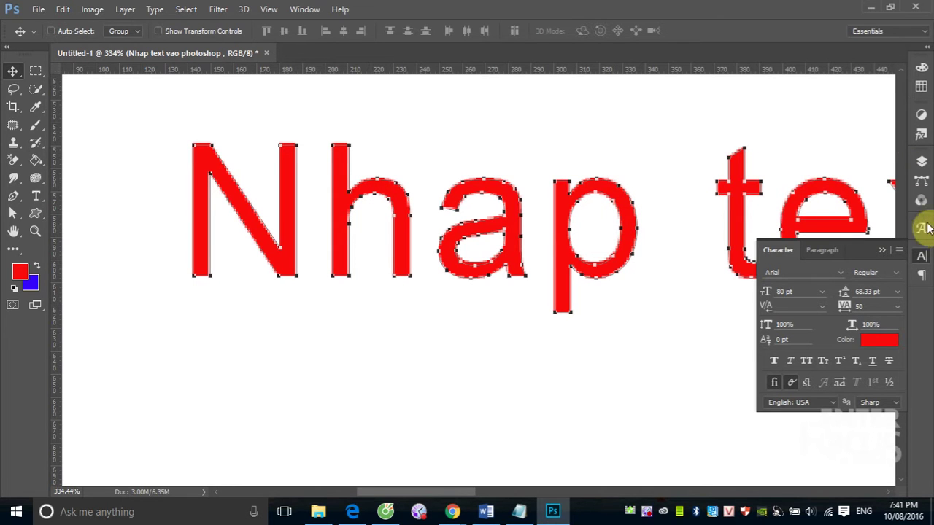
left_click(921, 181)
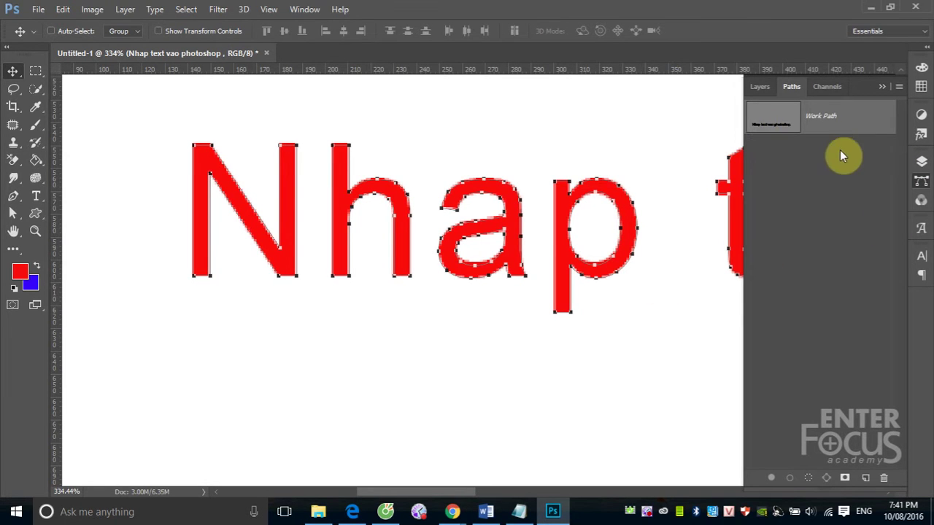
left_click(847, 189)
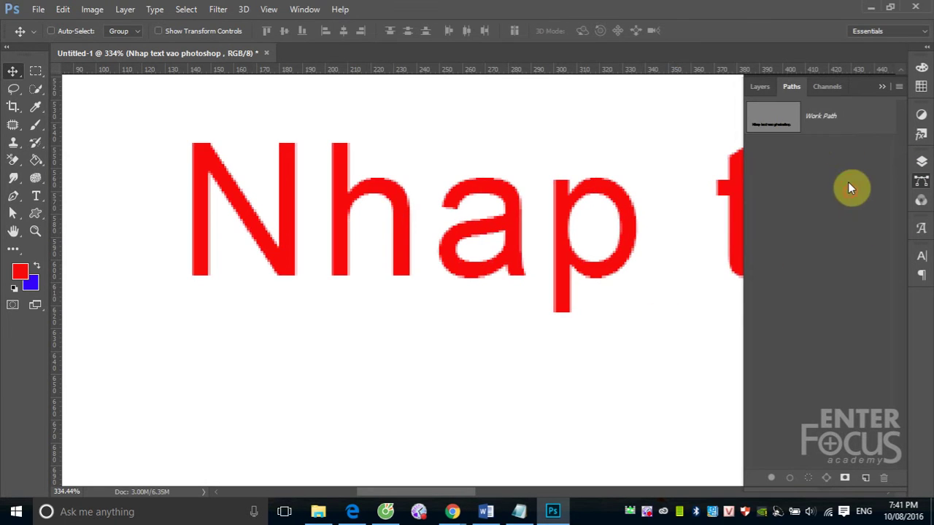
left_click(757, 87)
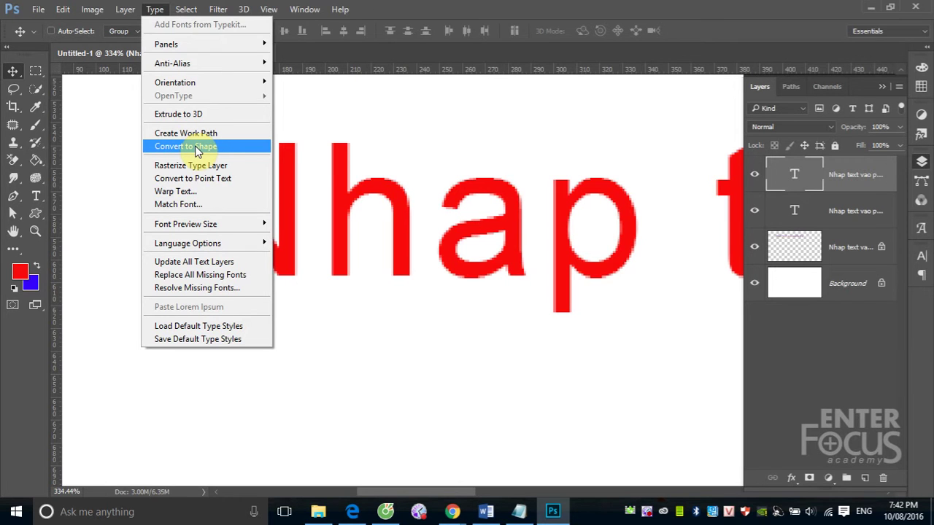
left_click(195, 146)
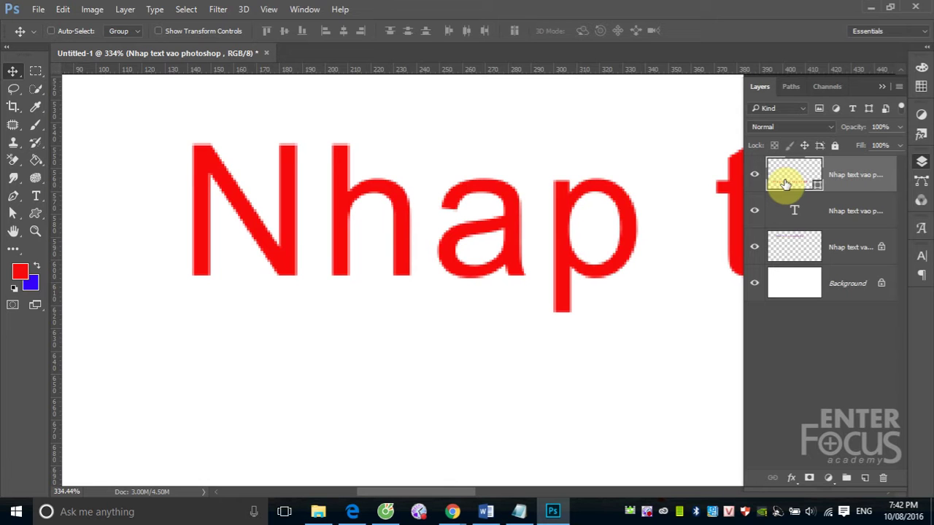
left_click(786, 183)
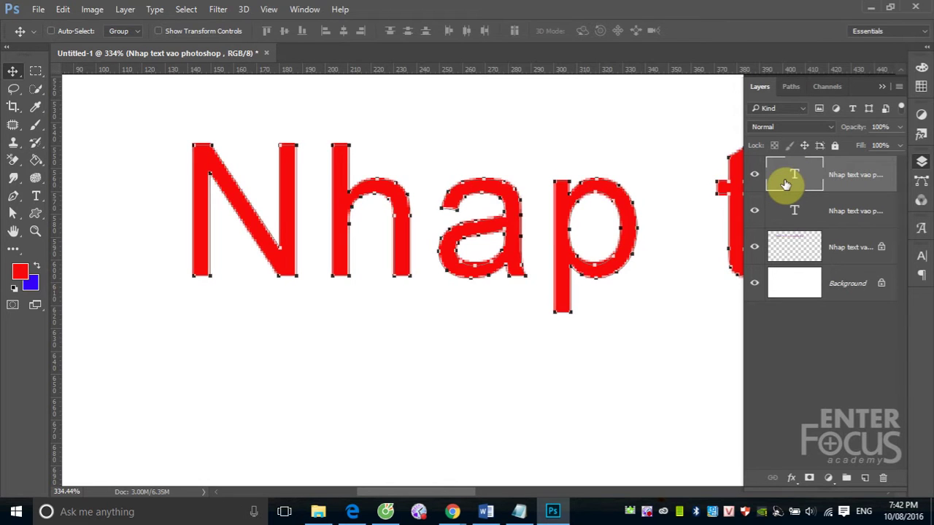
left_click(921, 180)
left_click(864, 280)
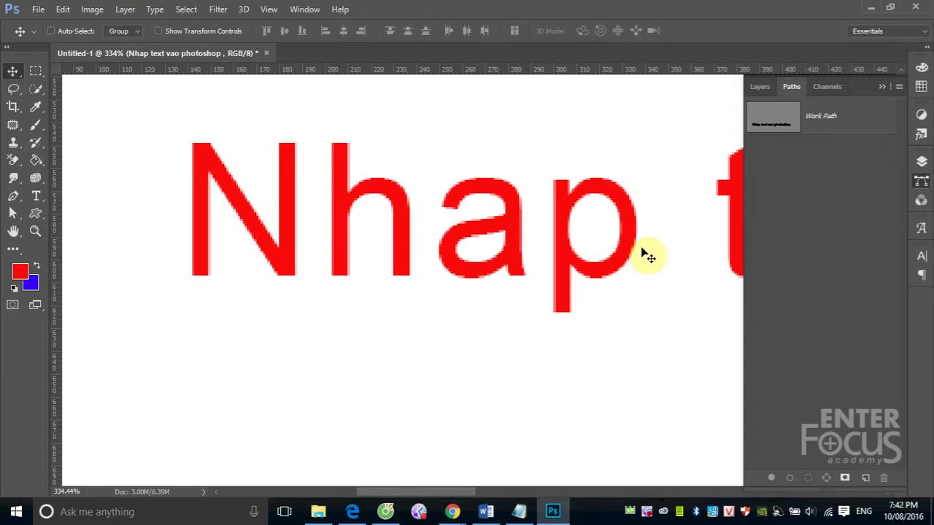
left_click(759, 86)
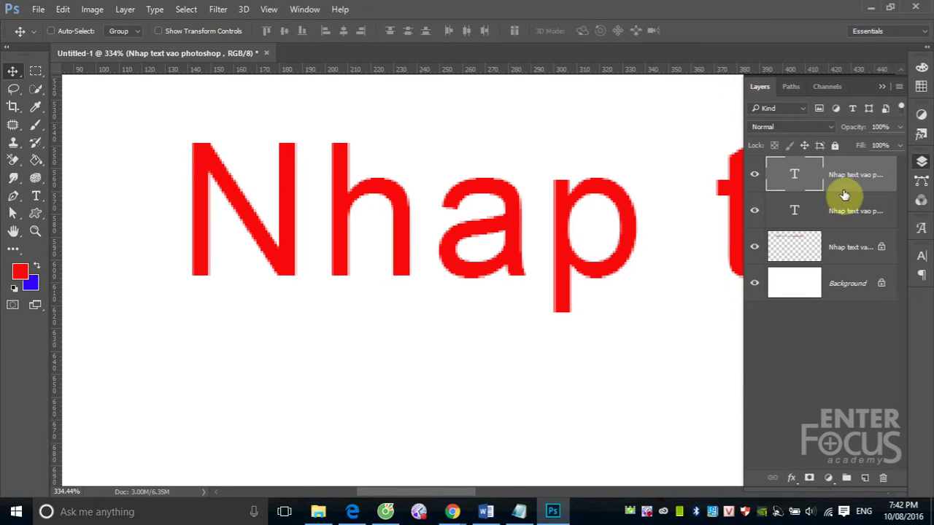
right_click(865, 181)
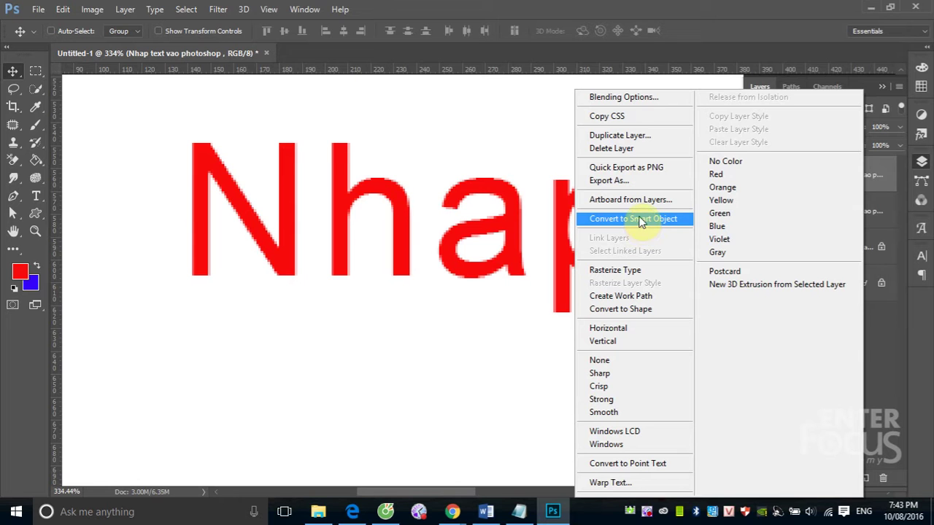
left_click(638, 218)
left_click(361, 340)
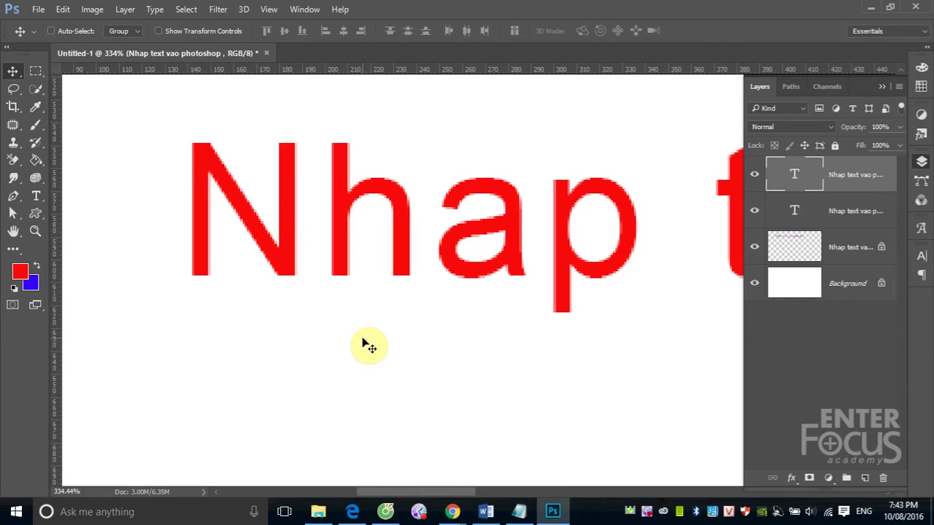
key("ctrl+minus")
key("ctrl+minus")
key("ctrl+minus")
key("ctrl+minus")
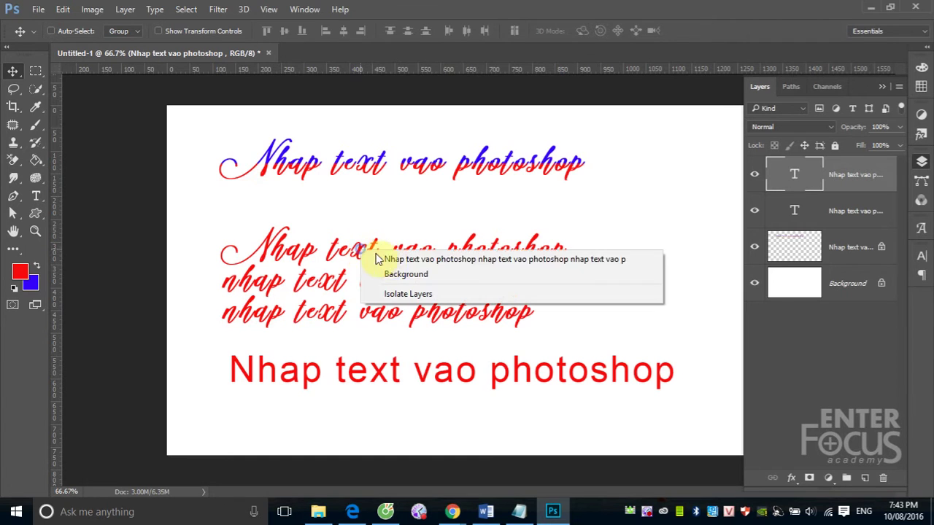
- Select the three-line script text layer and drag it up toward the title
right_click(360, 252)
left_click(392, 259)
left_click_drag(365, 255, 362, 220)
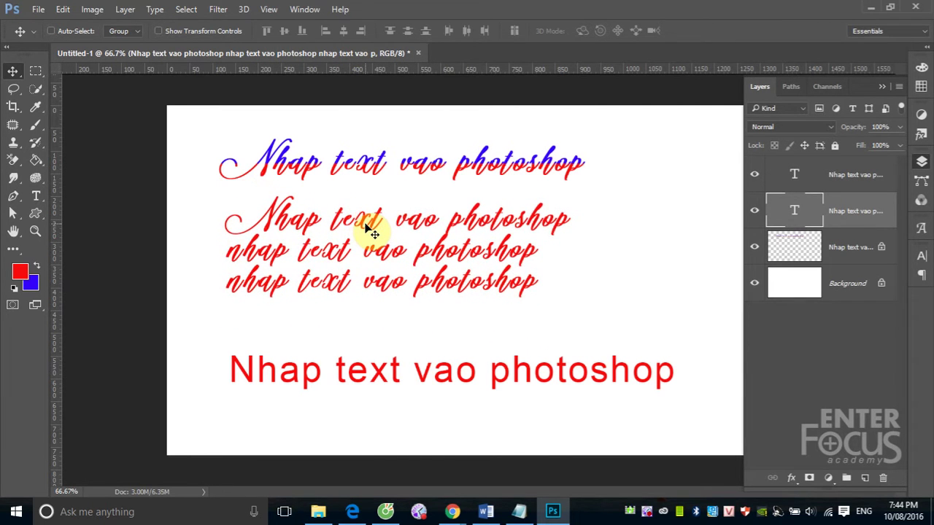
left_click(36, 196)
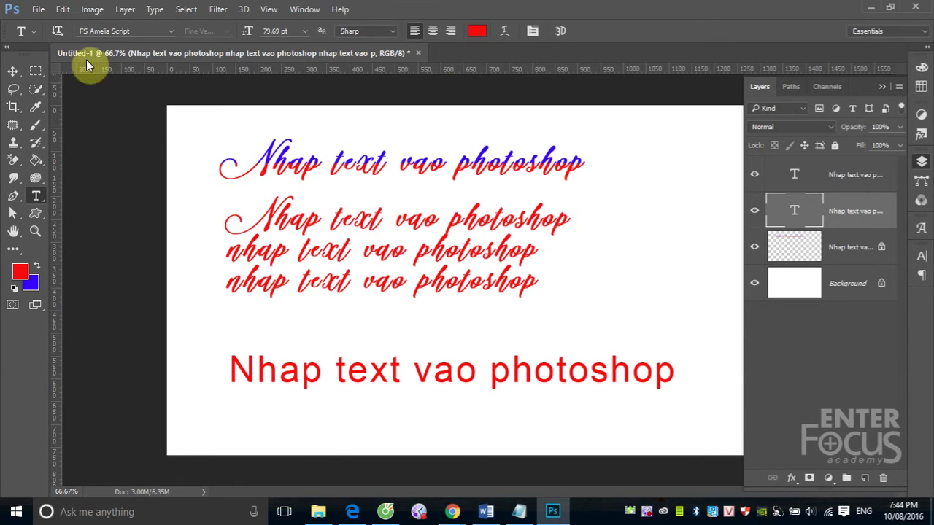
- Make the cursive text vertical, move its columns to the left edge, and raise the Arial line
left_click(58, 31)
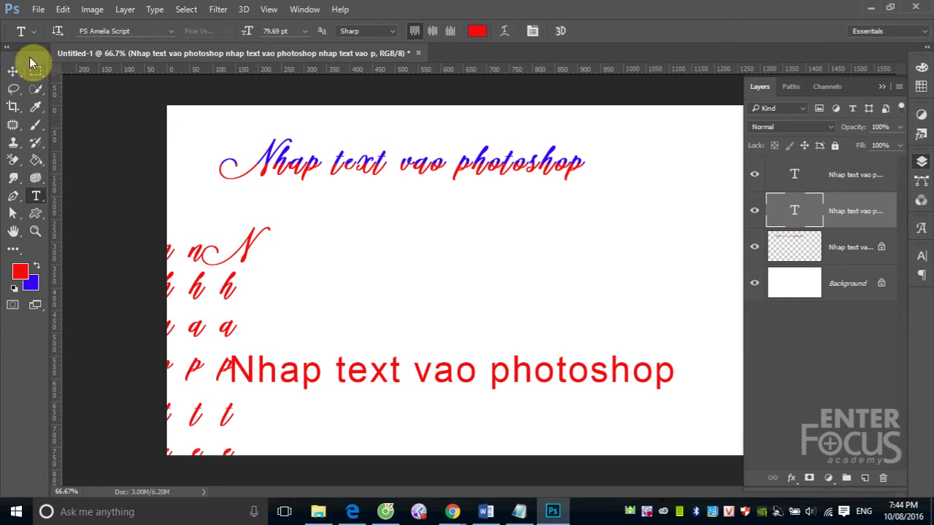
left_click(12, 70)
left_click_drag(223, 263, 446, 228)
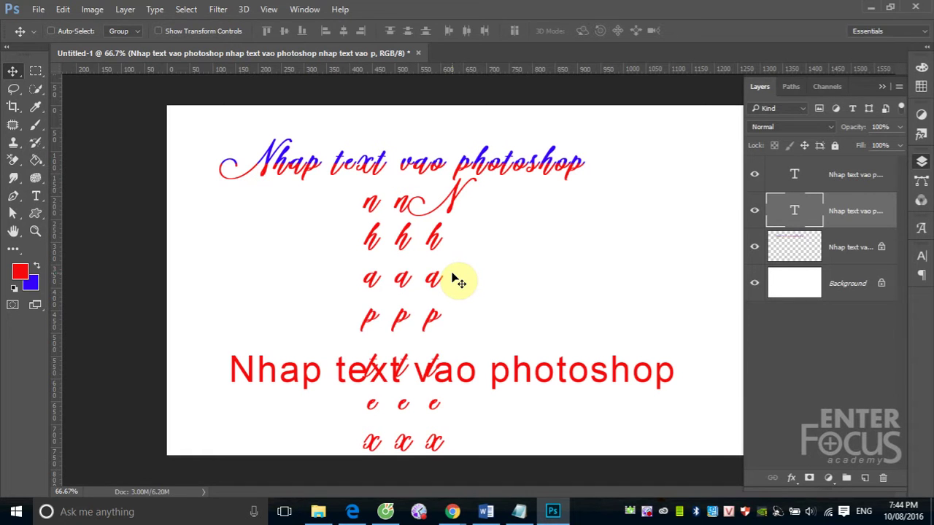
left_click_drag(431, 217, 240, 196)
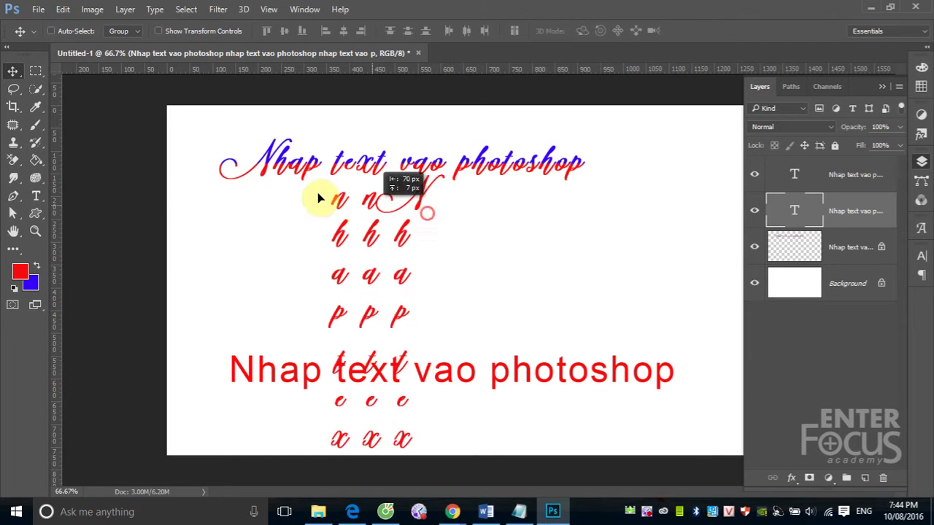
mouse_move(377, 380)
left_mouse_down()
mouse_move(422, 329)
mouse_move(445, 209)
left_mouse_up()
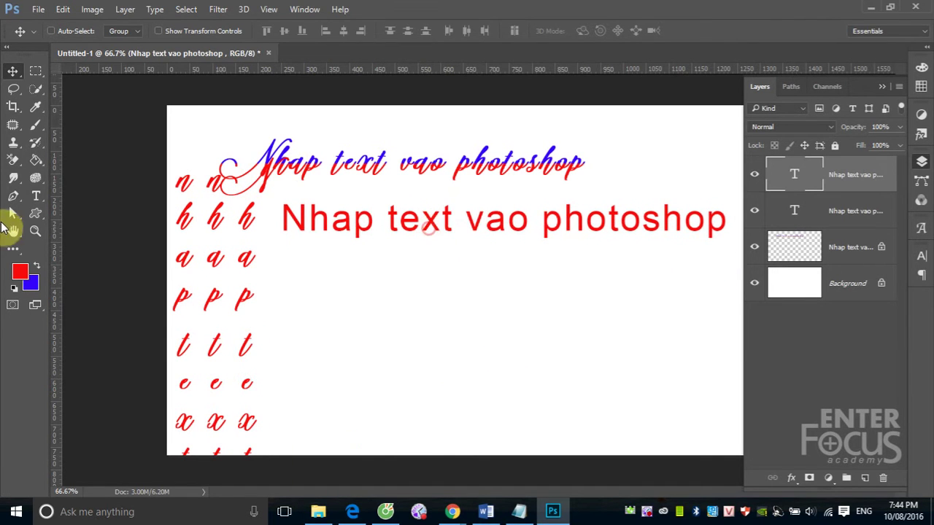
- Switch the Arial line to vertical text orientation
left_click(36, 196)
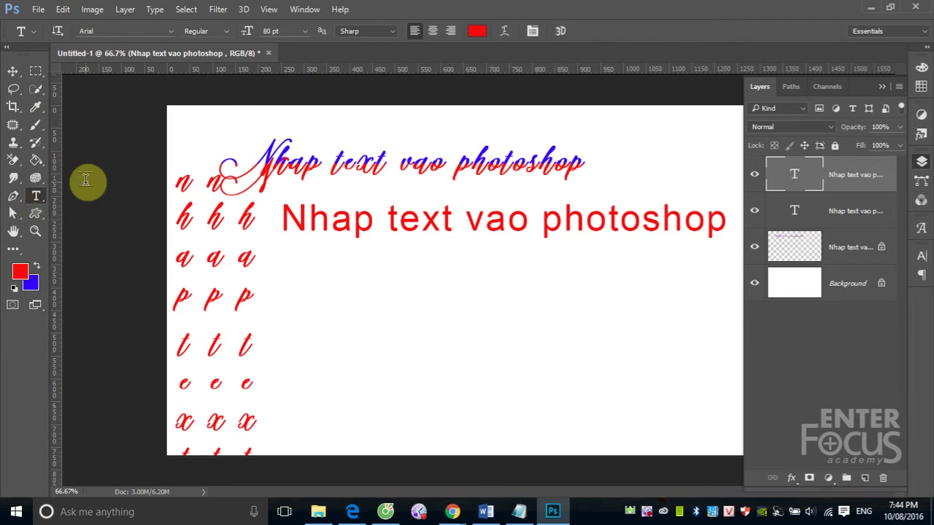
left_click(58, 33)
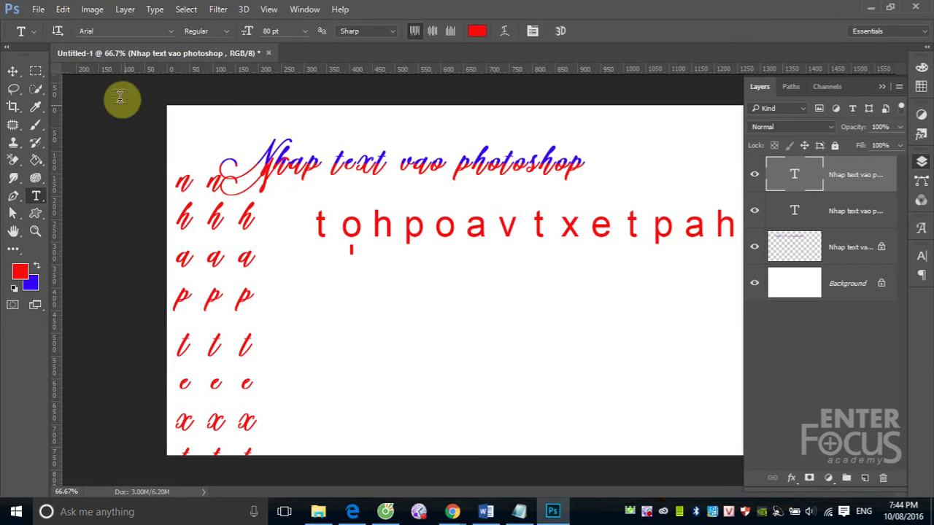
left_click(14, 73)
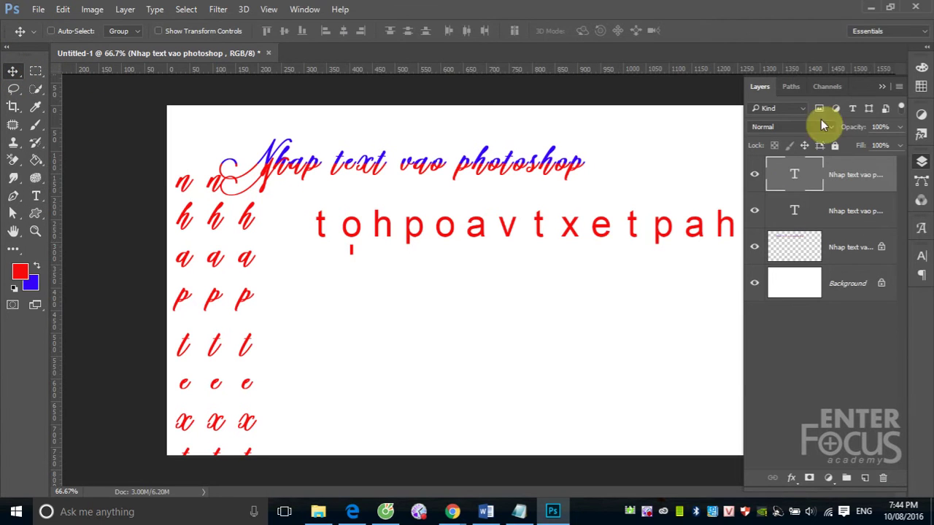
left_click(879, 88)
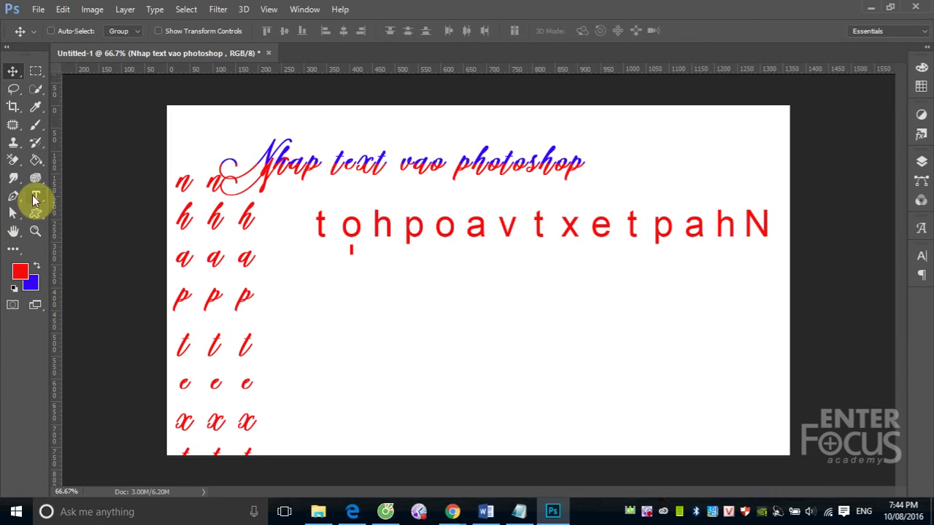
- Stretch the Arial text frame much taller, then return the text to horizontal
left_click(36, 196)
left_click(500, 226)
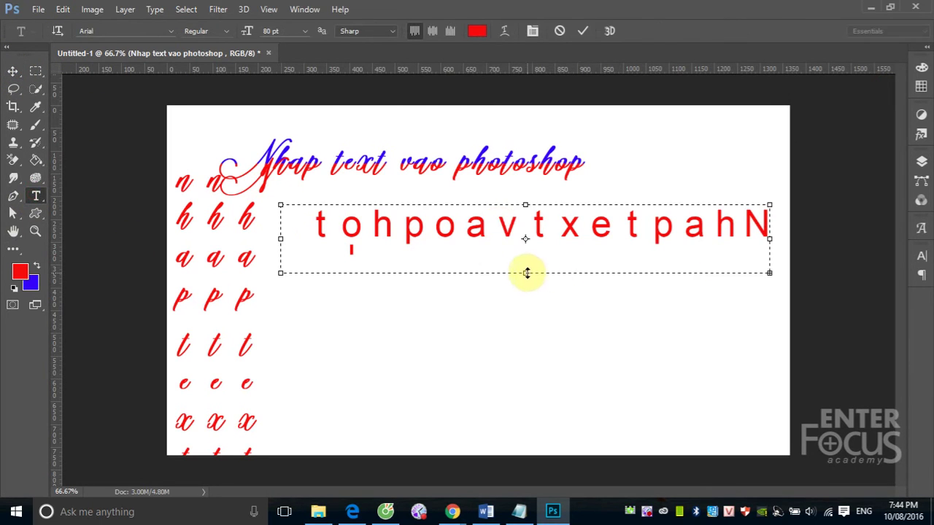
left_click_drag(525, 273, 539, 438)
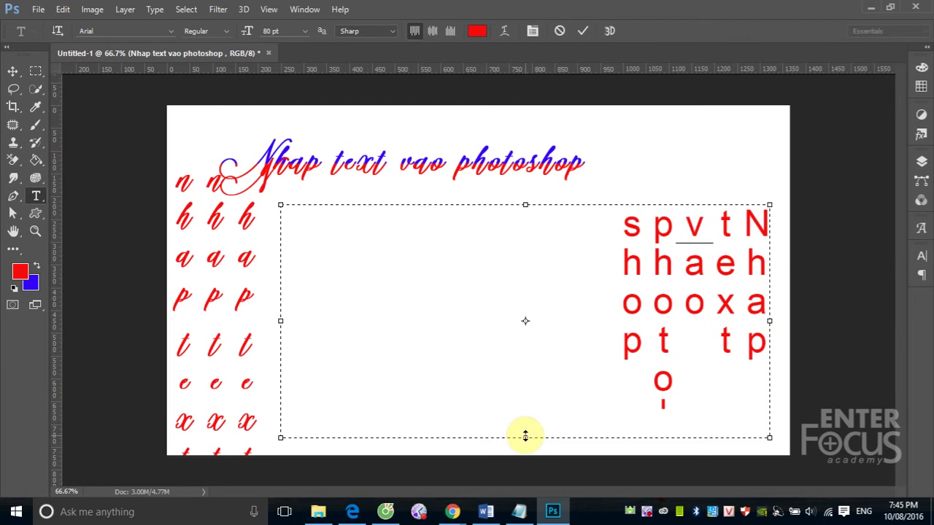
left_click_drag(526, 436, 523, 480)
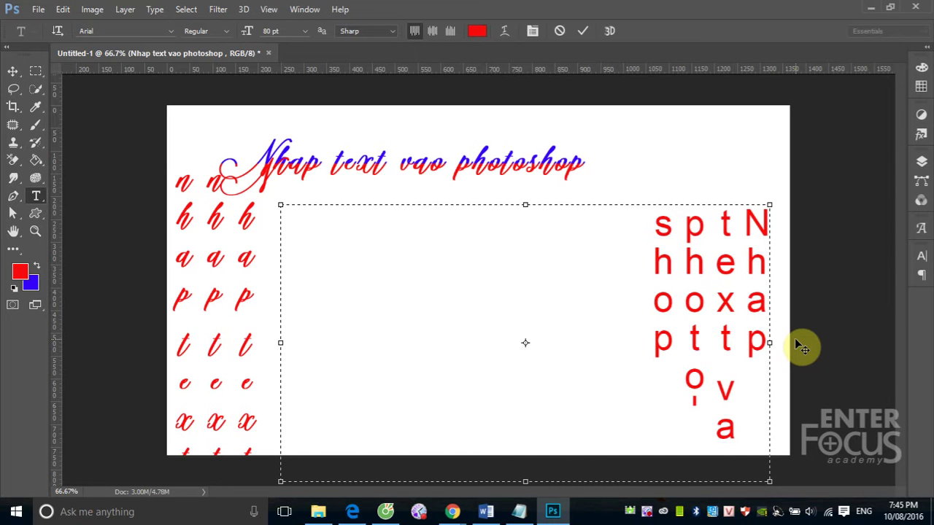
left_click(56, 31)
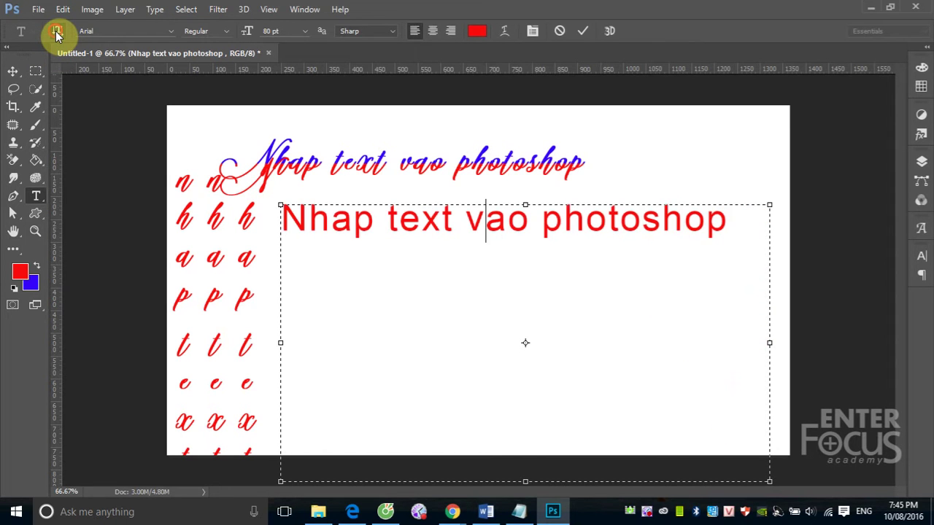
left_click(56, 31)
left_click(55, 31)
left_click(18, 73)
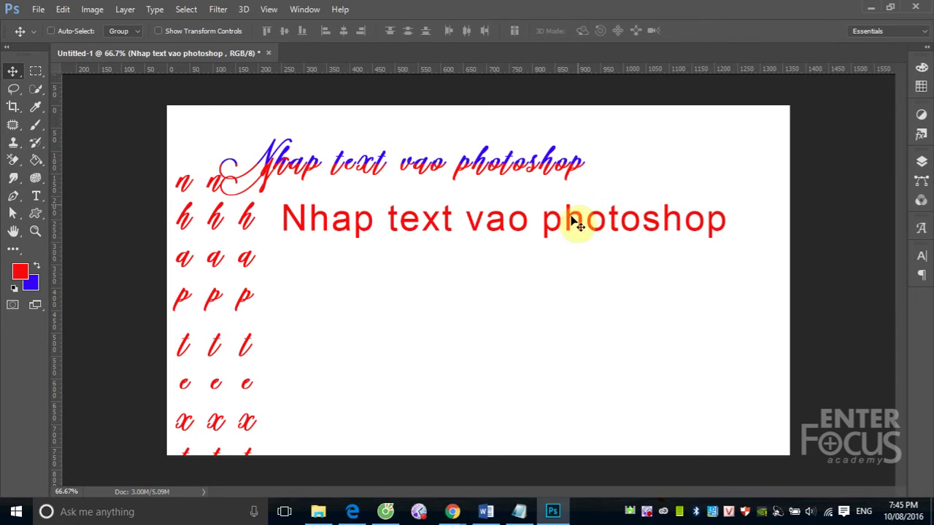
- Select the cursive letter-column layer and delete it
left_click(246, 264)
right_click(249, 263)
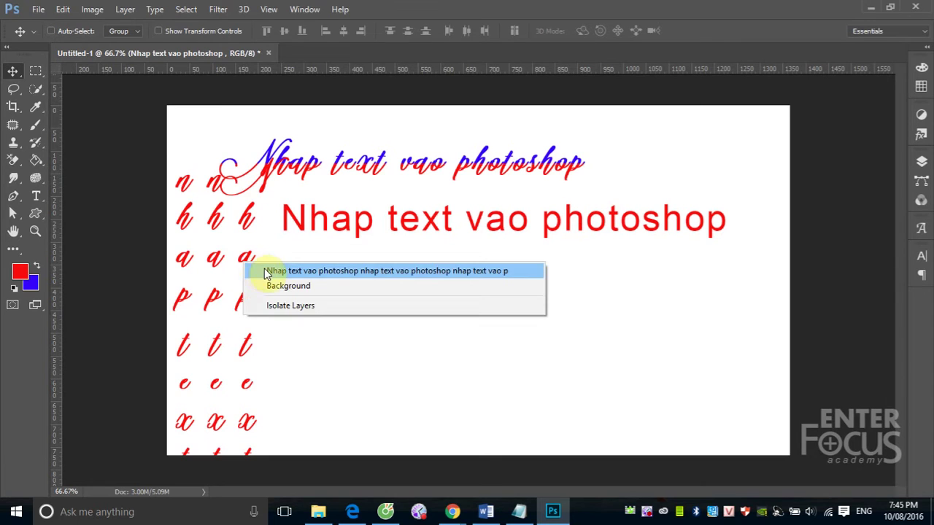
left_click(264, 268)
key("Delete")
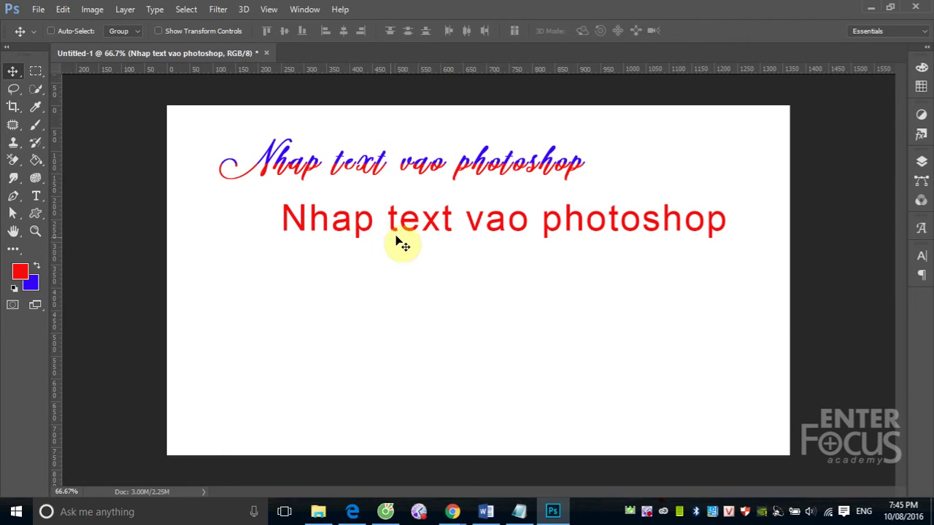
- Move the 'Nhap text vao photoshop' line left under the title and show the Character panel
right_click(420, 234)
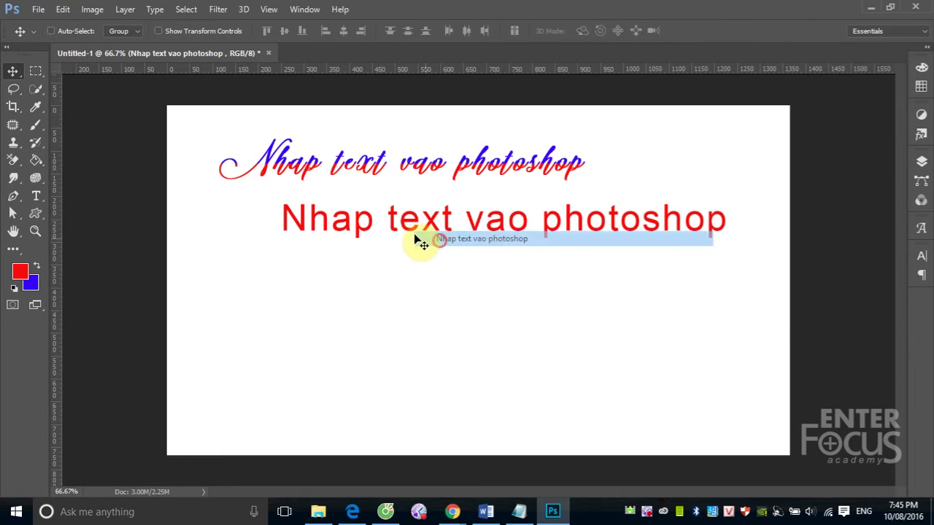
left_click(424, 241)
mouse_move(412, 232)
left_mouse_down()
mouse_move(357, 223)
mouse_move(360, 213)
left_mouse_up()
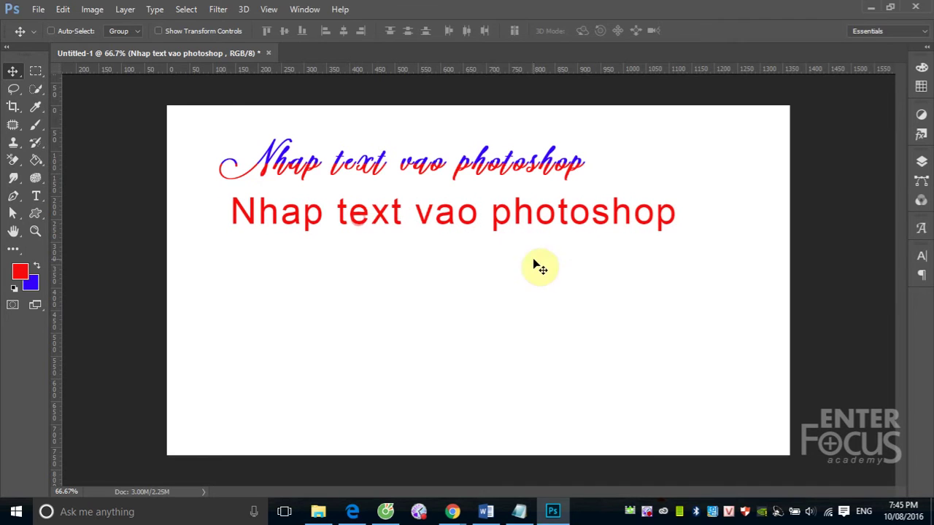
left_click(922, 257)
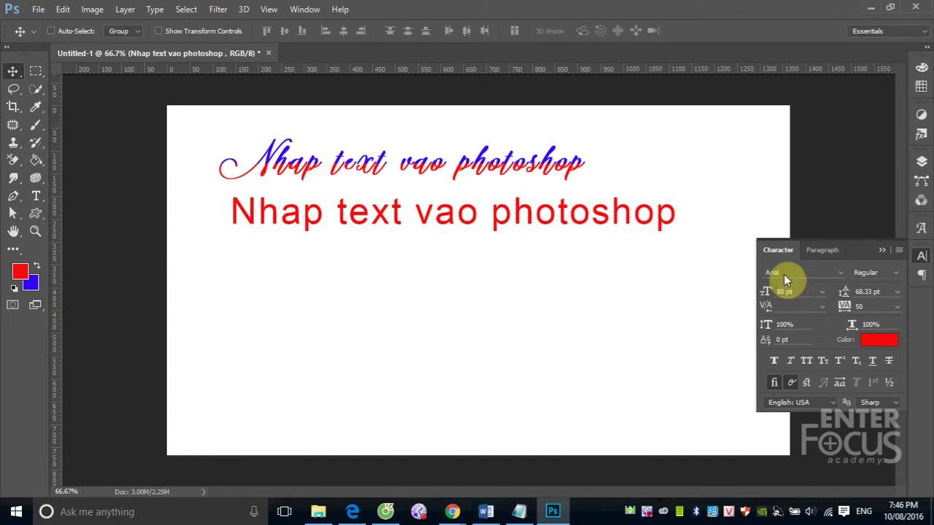
left_click(896, 273)
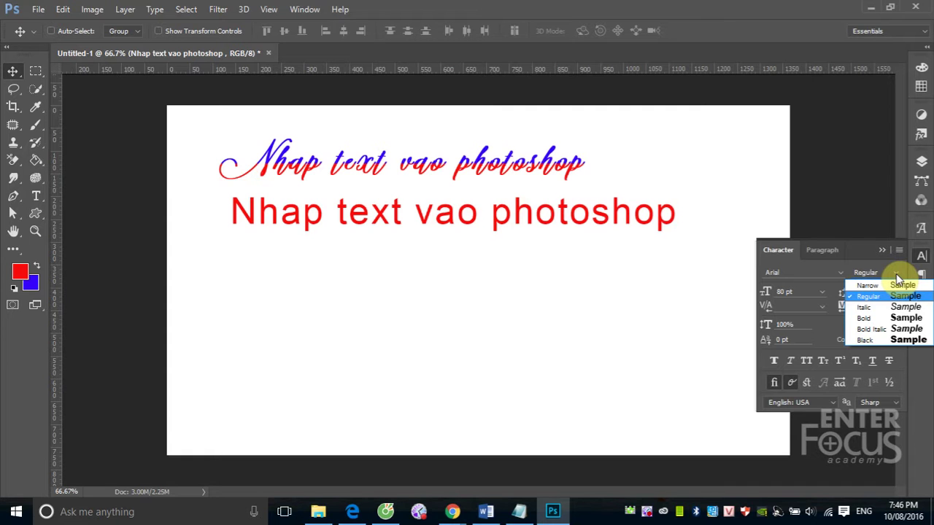
left_click(857, 338)
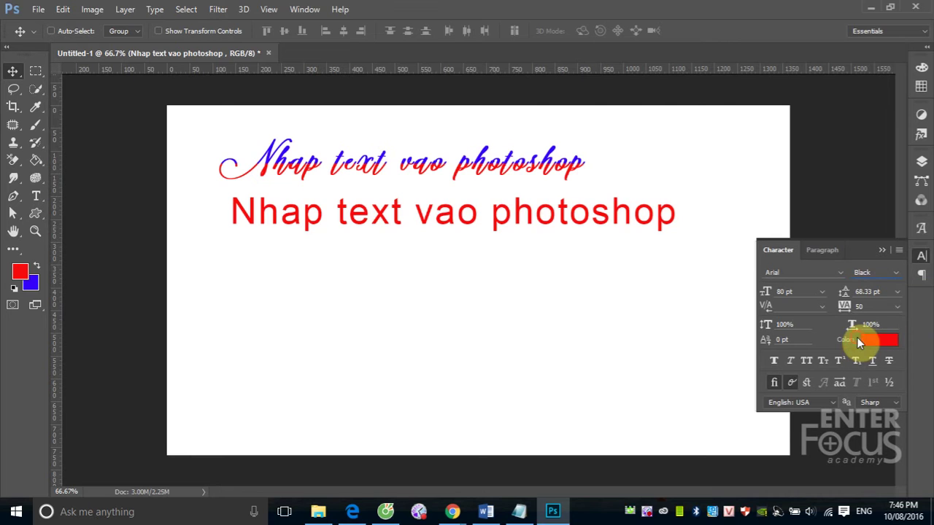
left_click(897, 280)
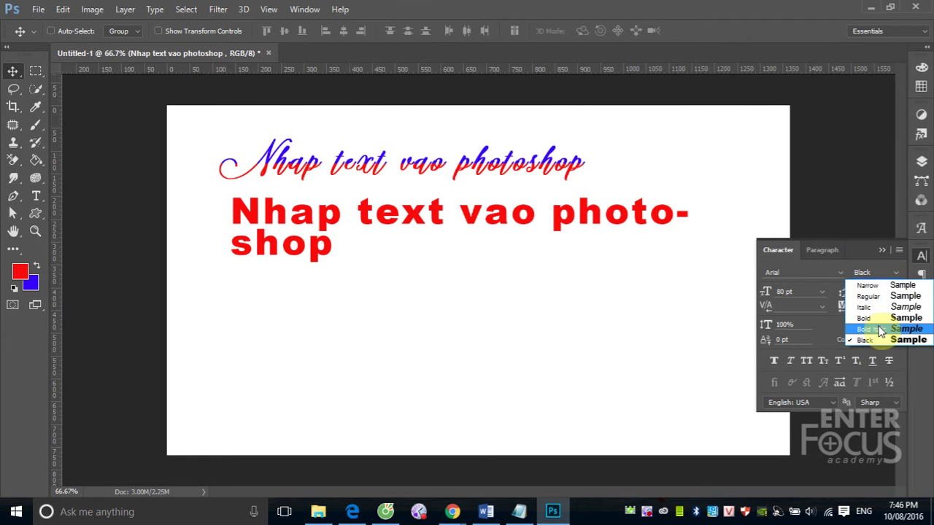
left_click(885, 328)
left_click(896, 273)
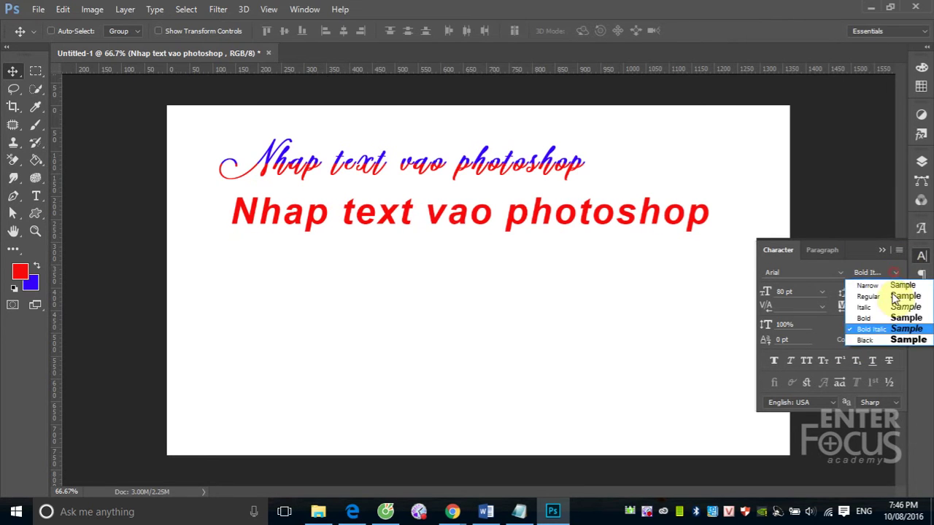
left_click(875, 319)
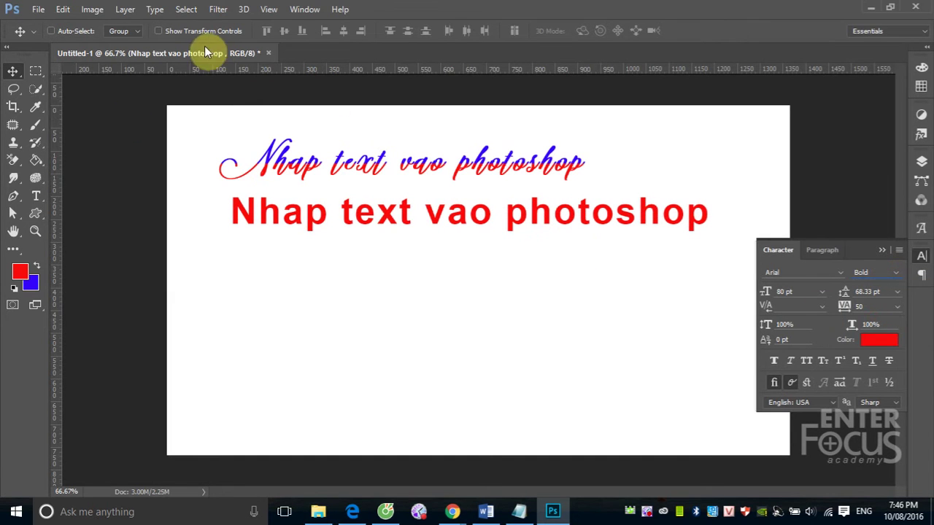
left_click(35, 196)
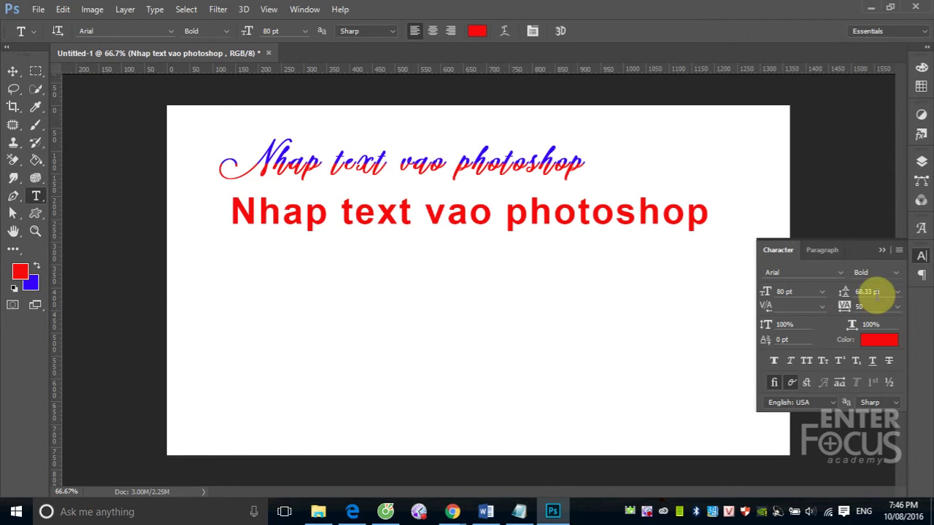
left_click(896, 272)
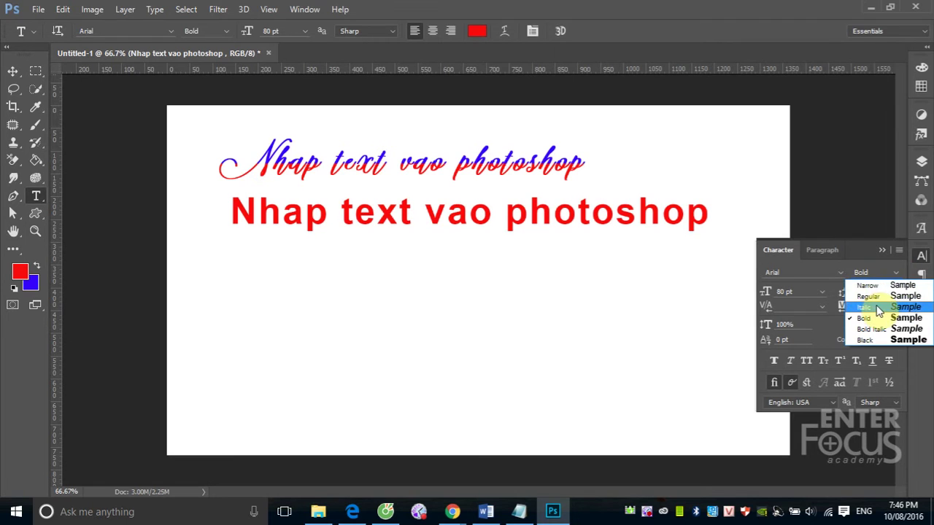
left_click(876, 296)
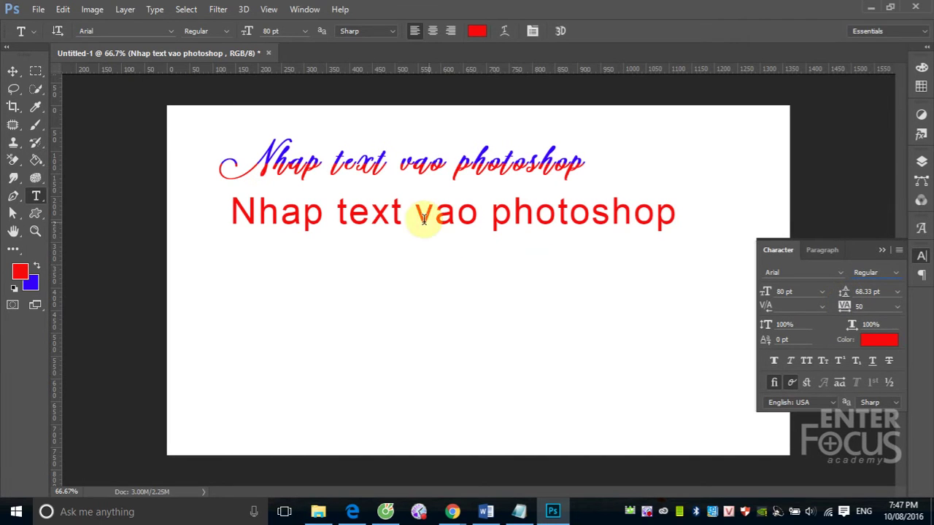
- Narrow the Arial text frame so the line wraps onto two lines
left_click(251, 212)
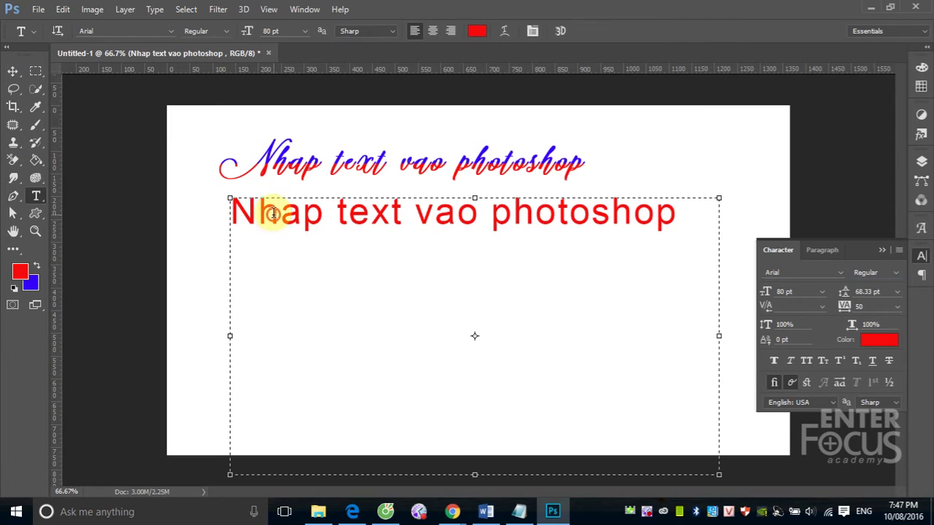
mouse_move(723, 336)
left_mouse_down()
mouse_move(475, 343)
mouse_move(505, 344)
left_mouse_up()
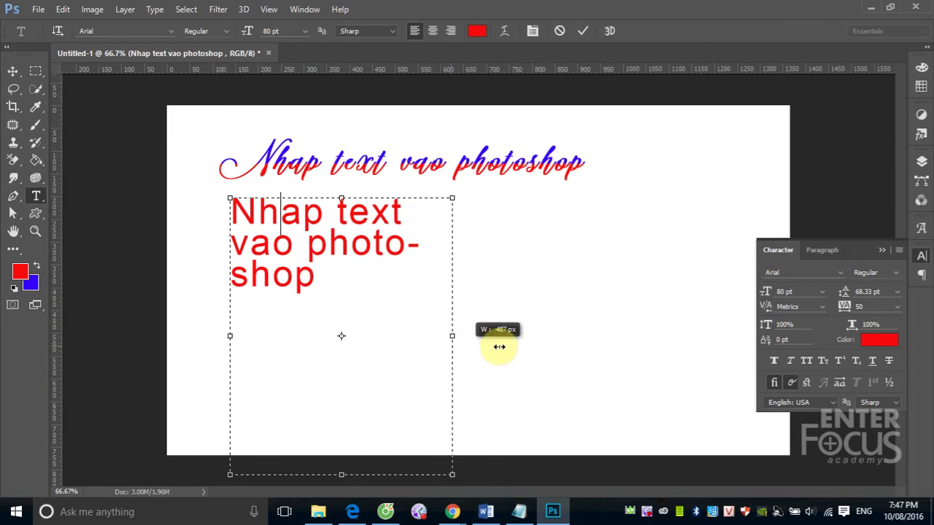
left_click(283, 228)
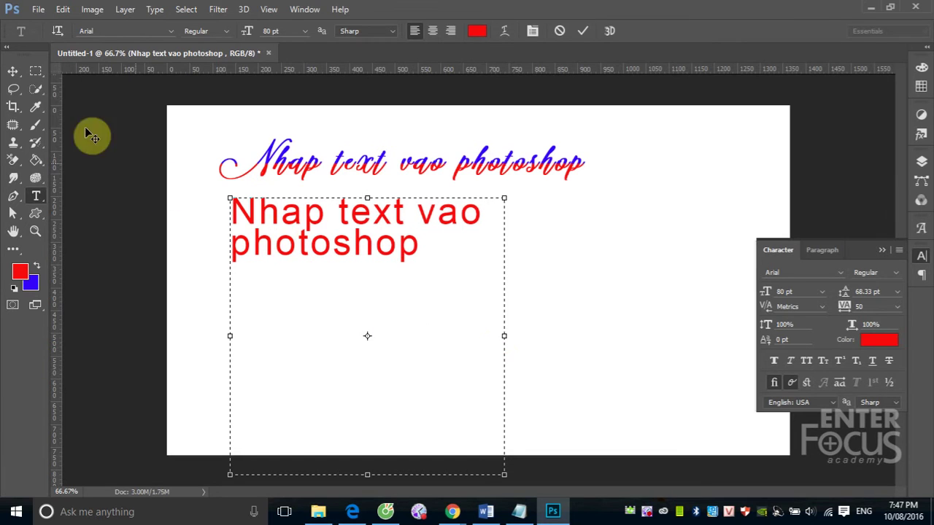
left_click(13, 71)
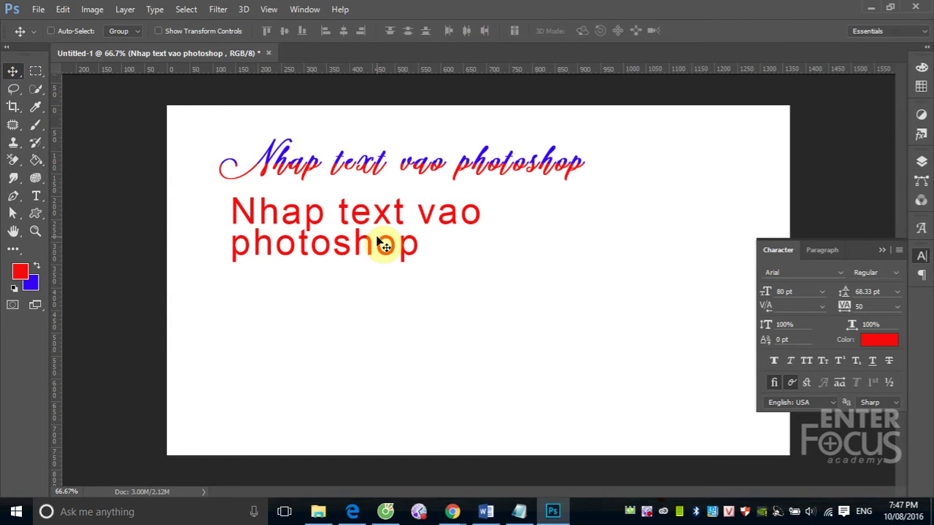
- Set leading to 72 pt, raise it to 126 pt, then reset it to Auto
left_click(897, 292)
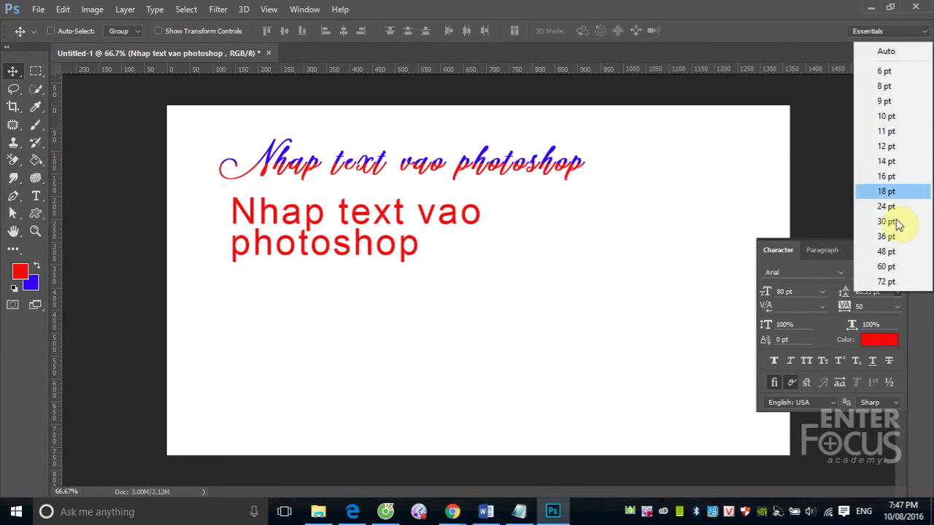
left_click(890, 282)
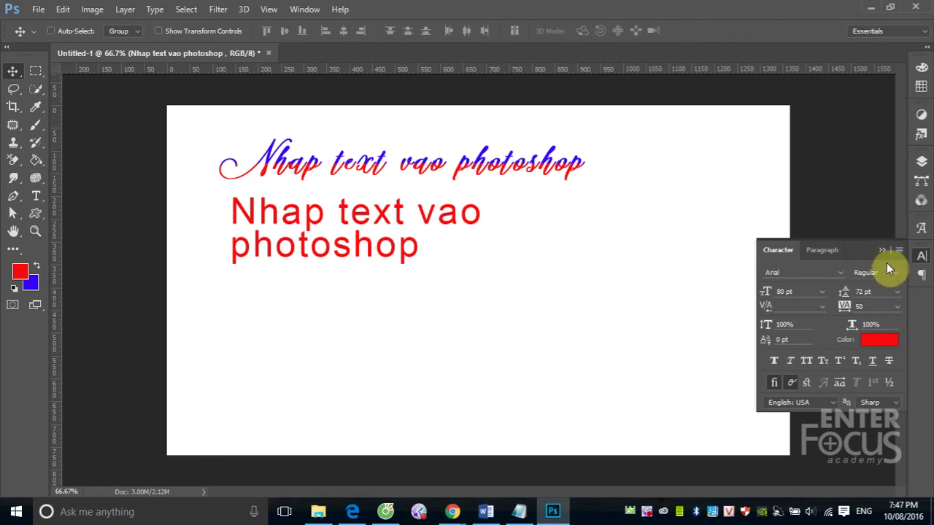
left_click_drag(844, 294, 875, 292)
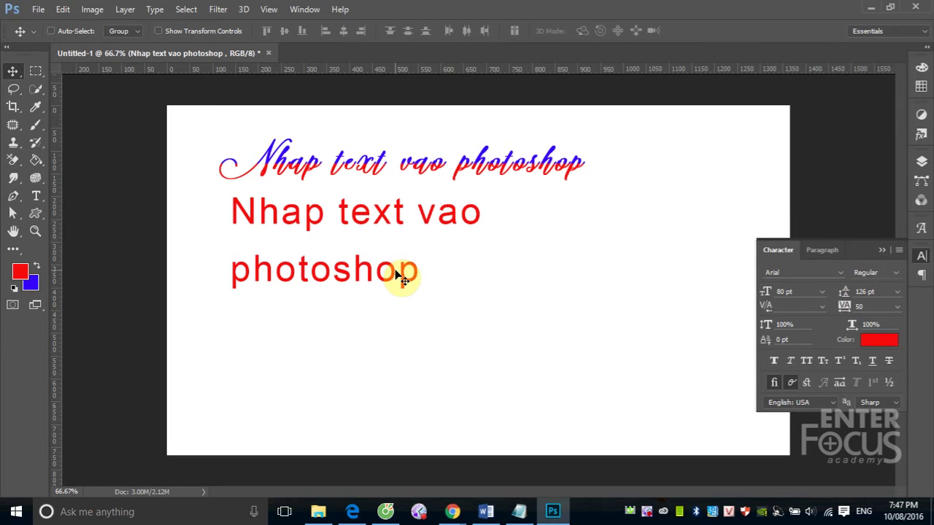
left_click(899, 293)
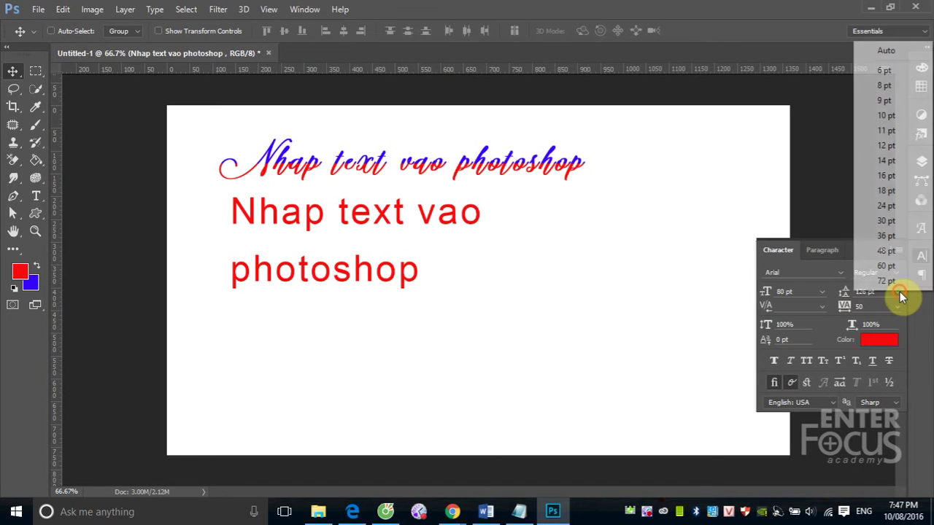
left_click(881, 52)
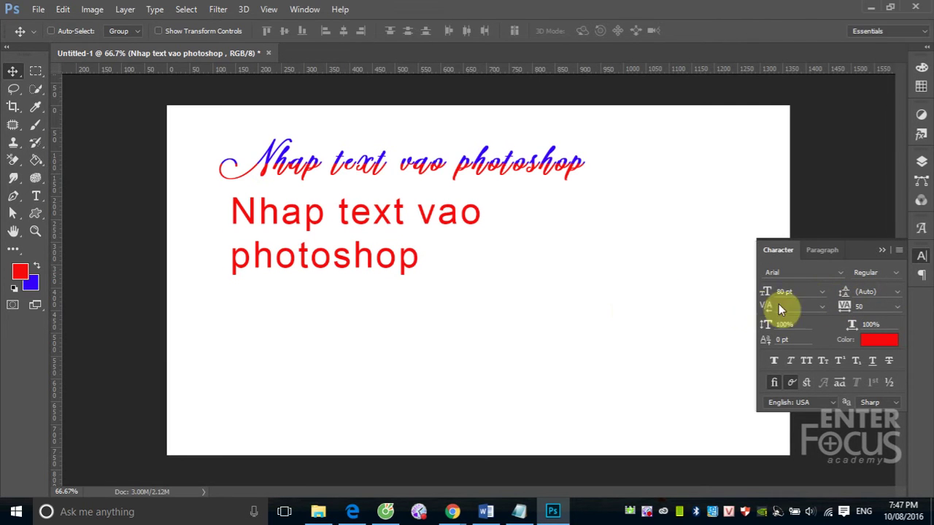
- Try tracking values 10, 50, 0, -100 and 100 on the red paragraph, finishing at 0
left_click(898, 291)
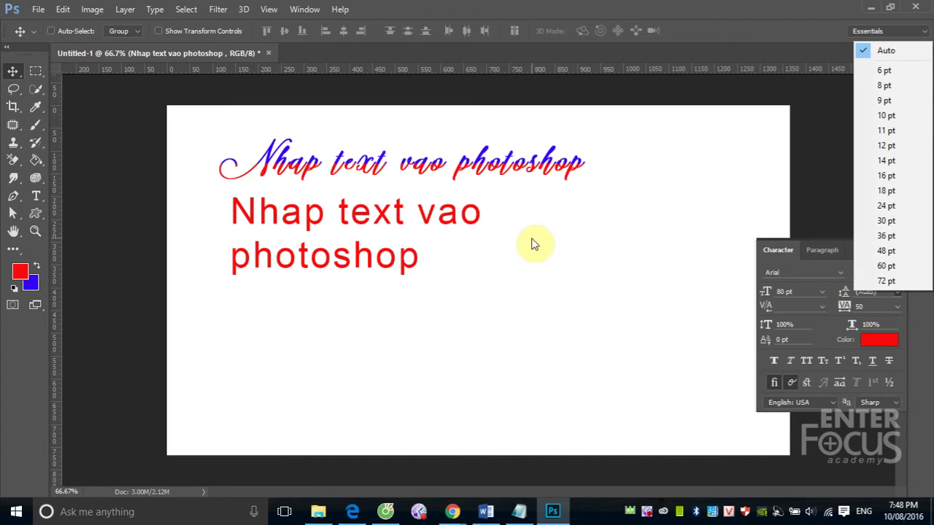
left_click(841, 308)
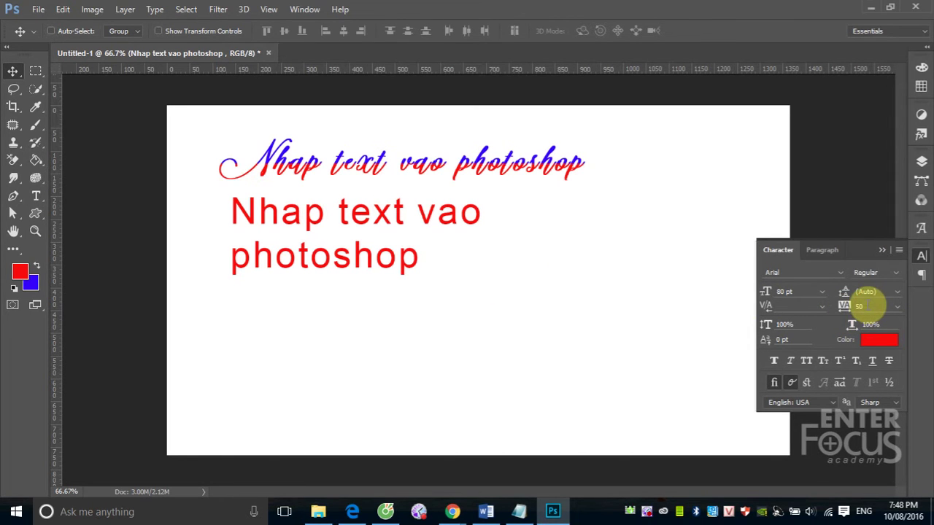
left_click_drag(875, 304, 862, 310)
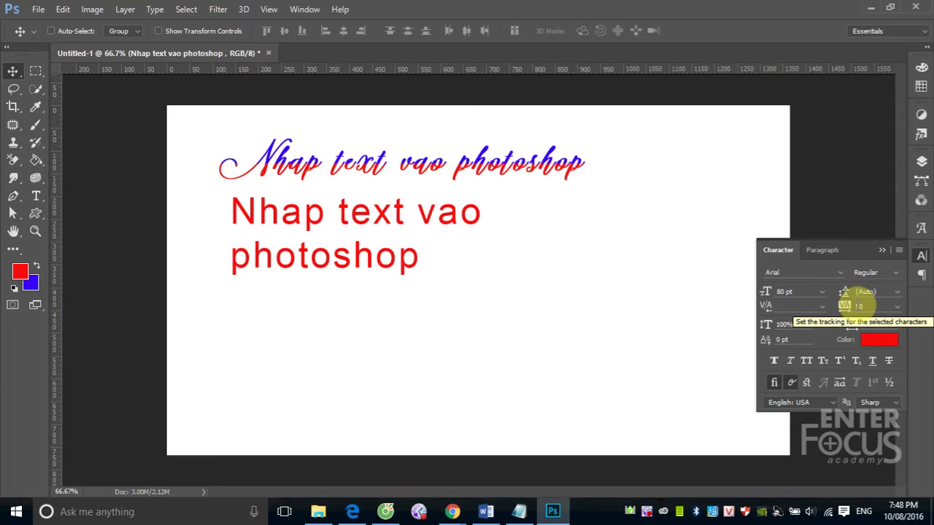
left_click_drag(846, 306, 897, 314)
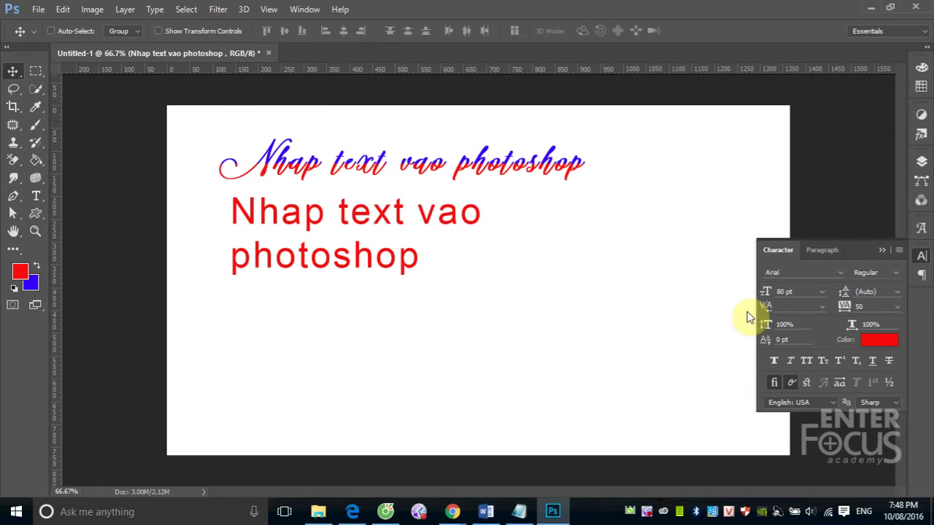
left_click(898, 311)
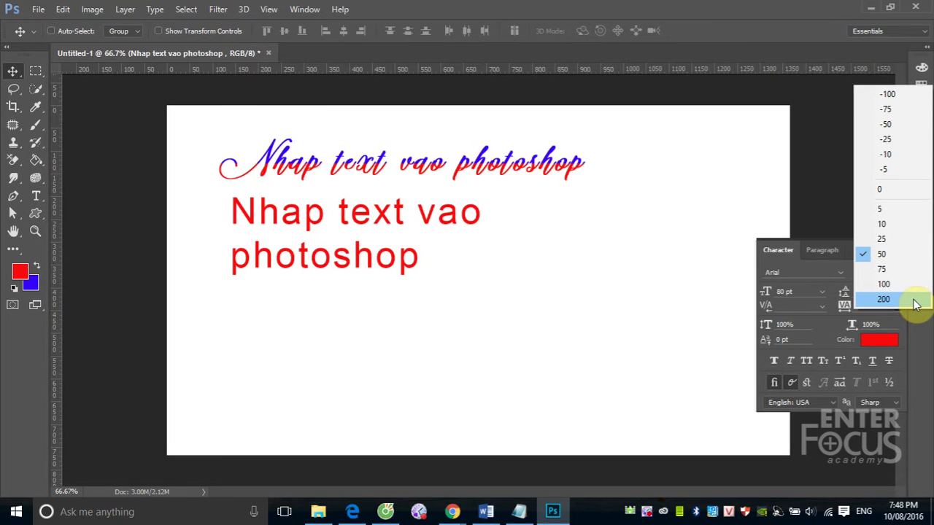
left_click(898, 189)
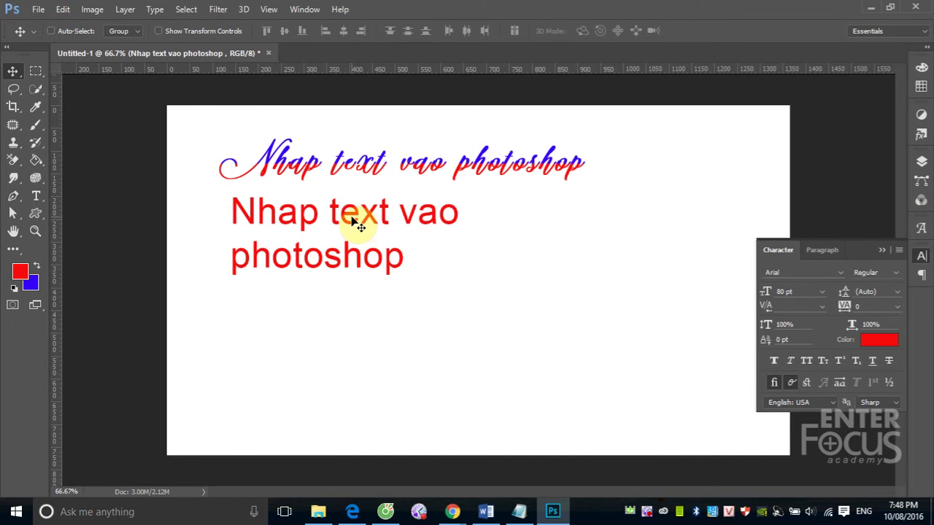
left_click(899, 307)
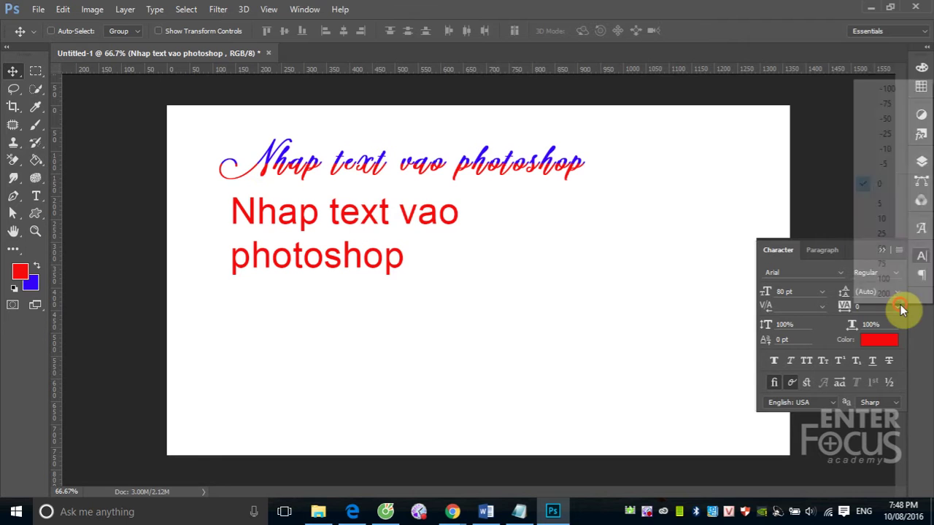
left_click(898, 92)
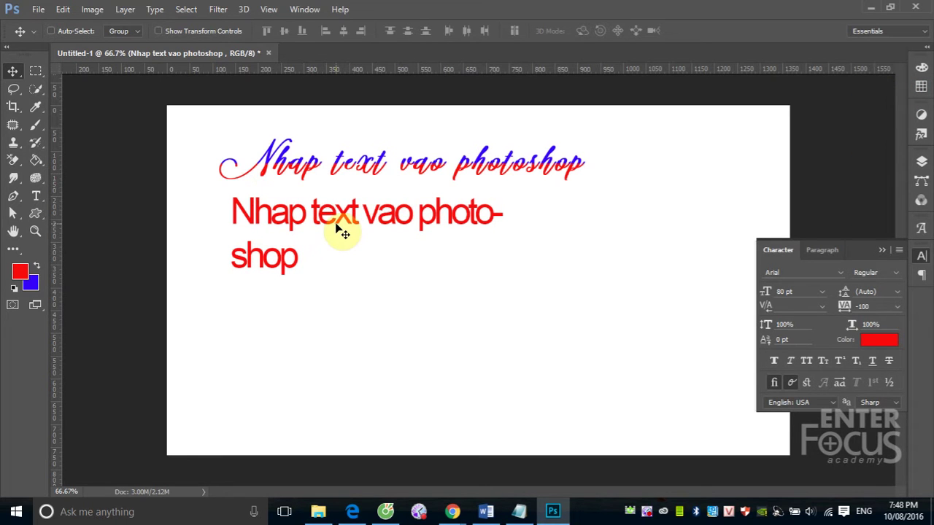
left_click(899, 307)
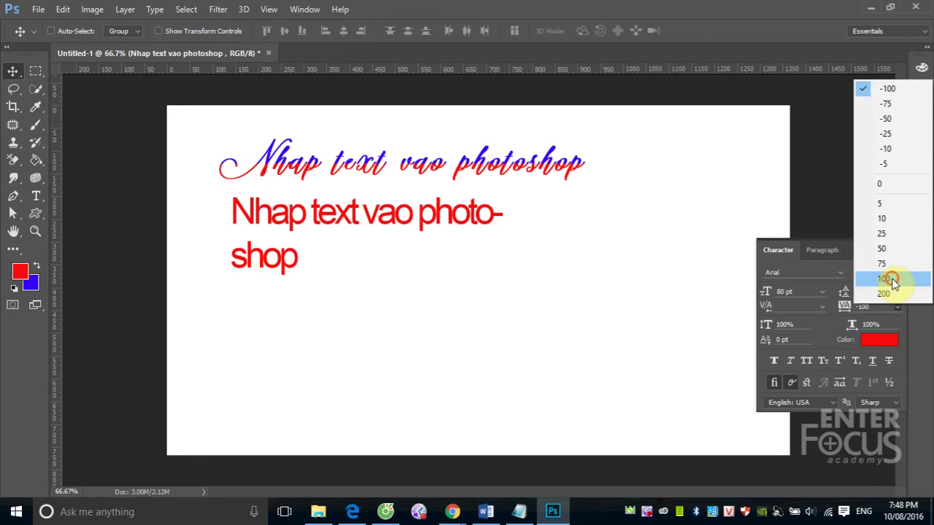
left_click(891, 278)
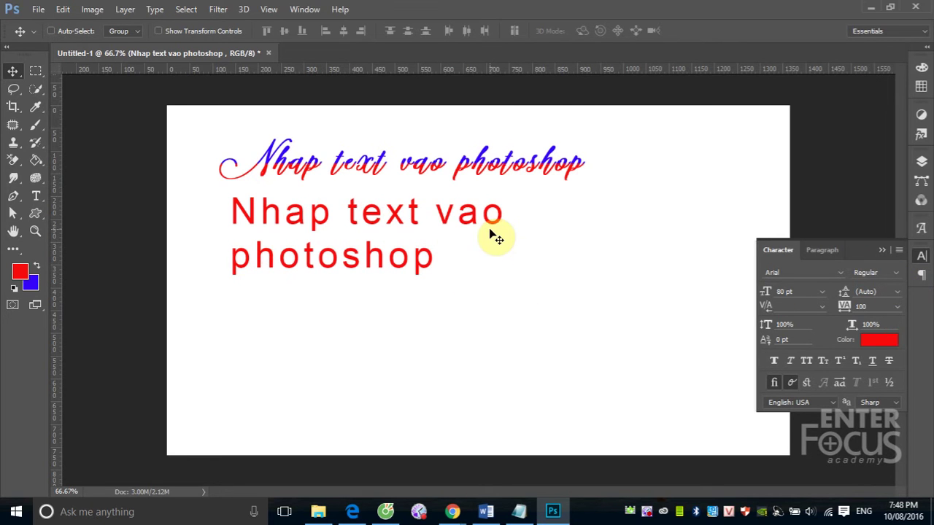
left_click(899, 314)
left_click(900, 187)
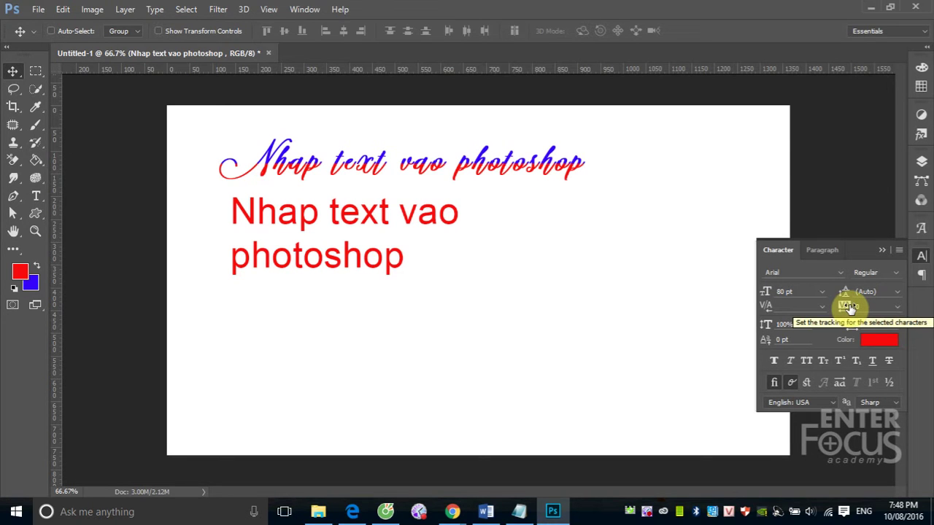
- With the Type tool, set kerning between 'te' and 'xt' to 200, after briefly trying -50
left_click(35, 197)
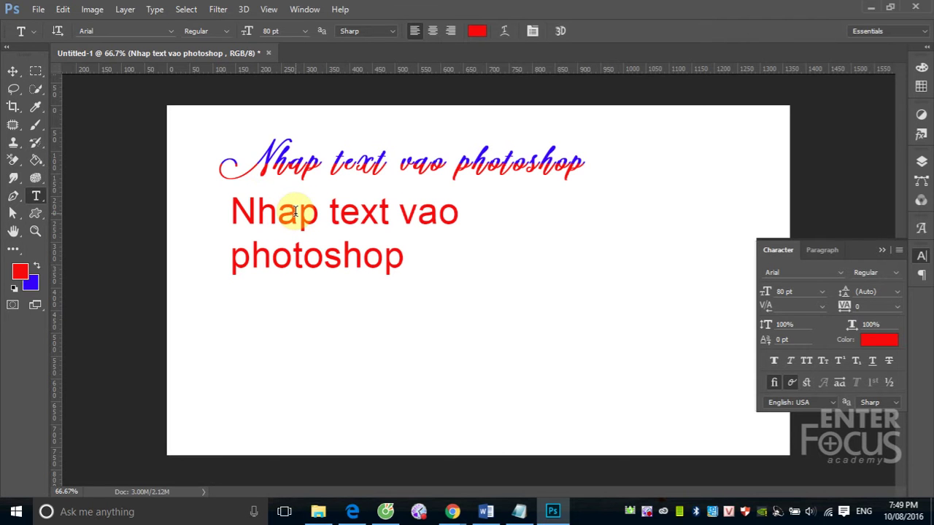
left_click(361, 211)
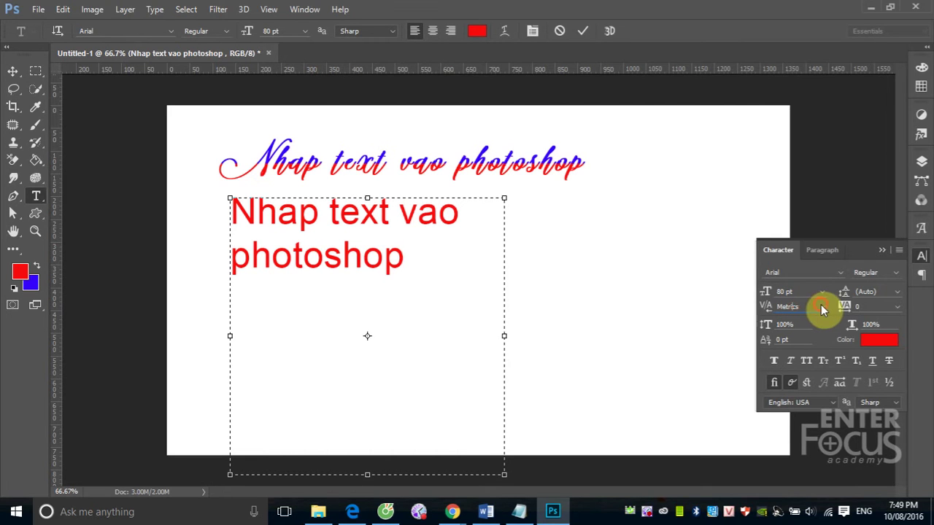
left_click(822, 307)
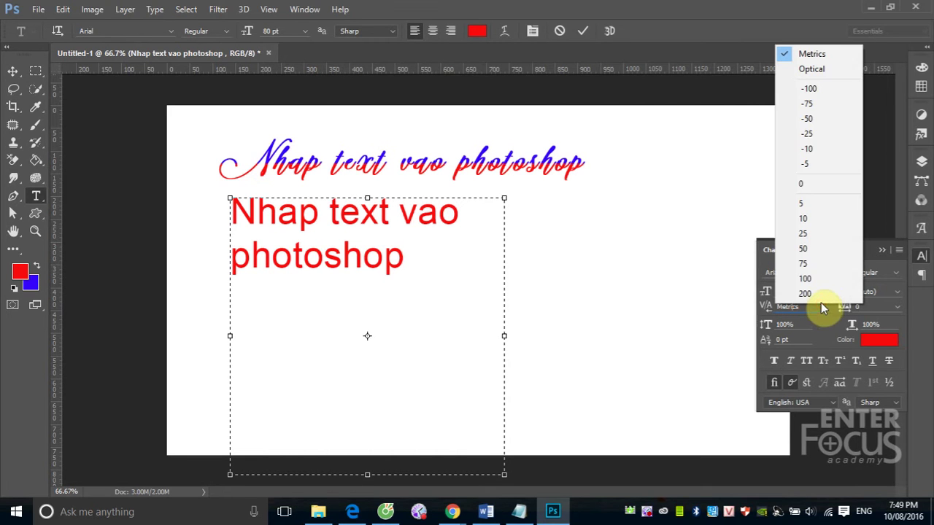
left_click(810, 119)
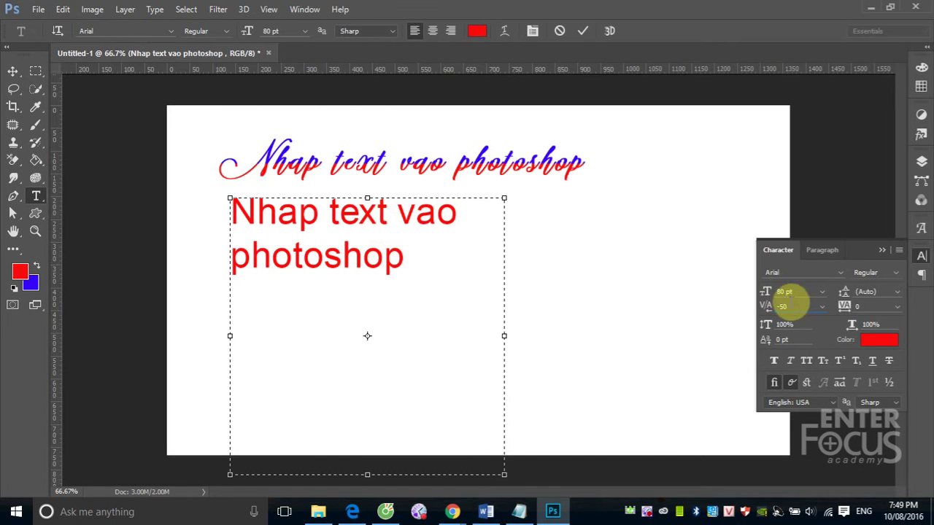
left_click(821, 308)
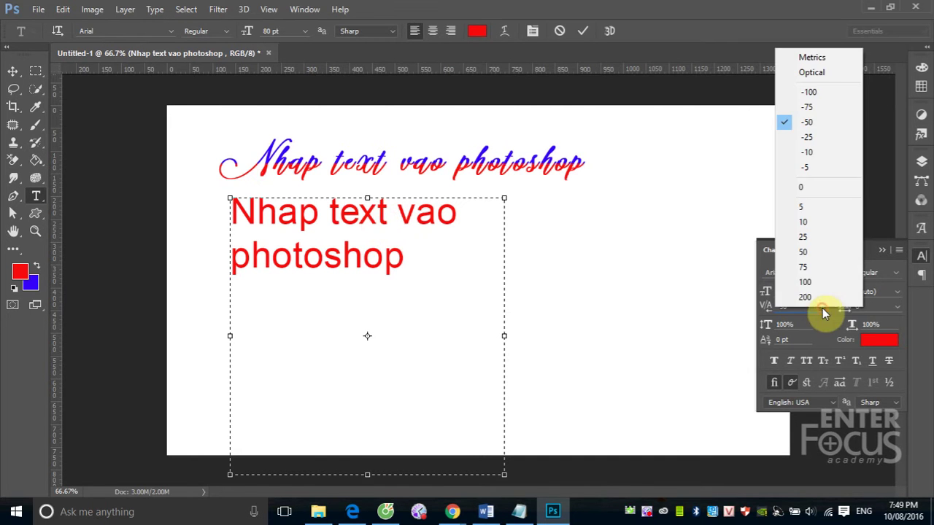
left_click(359, 214)
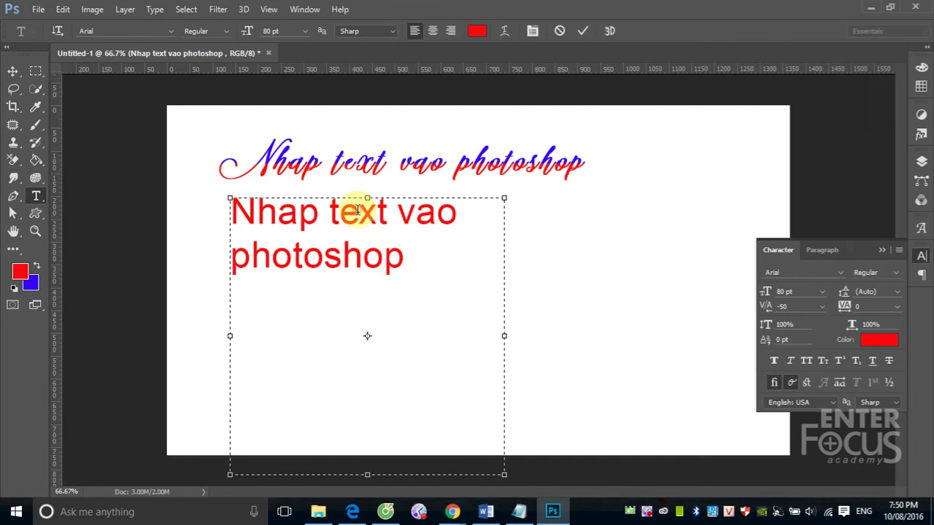
left_click(823, 307)
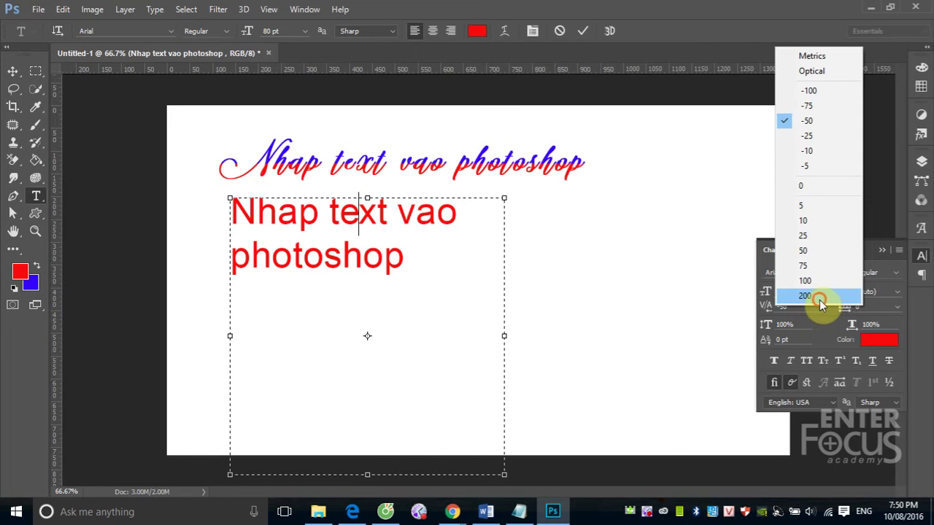
left_click(822, 297)
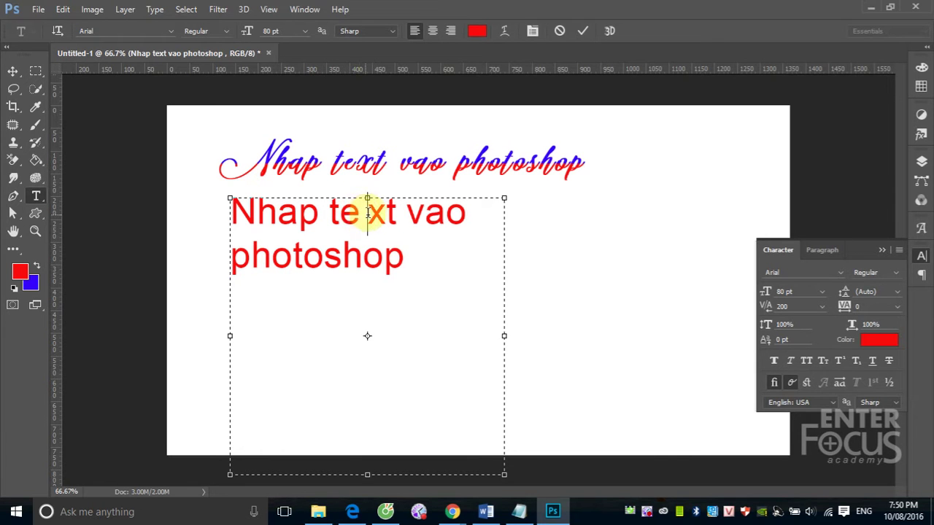
left_click(370, 212)
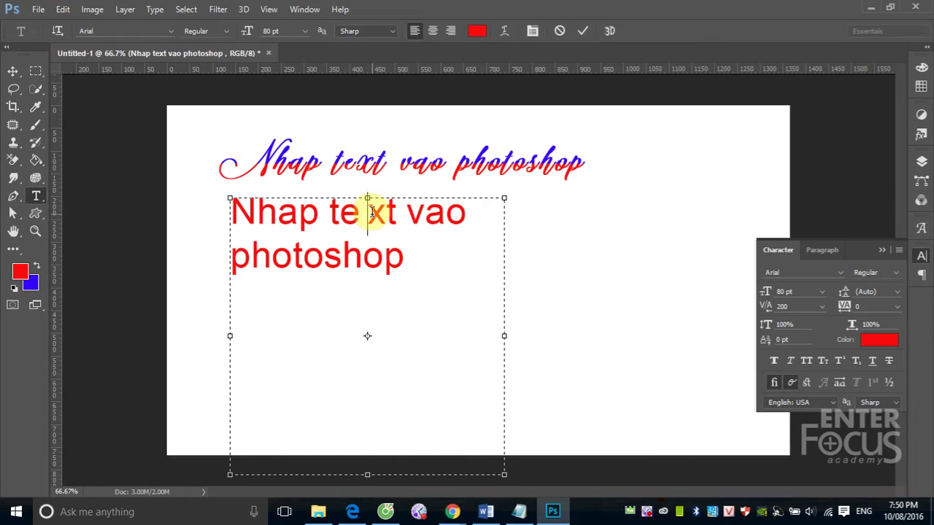
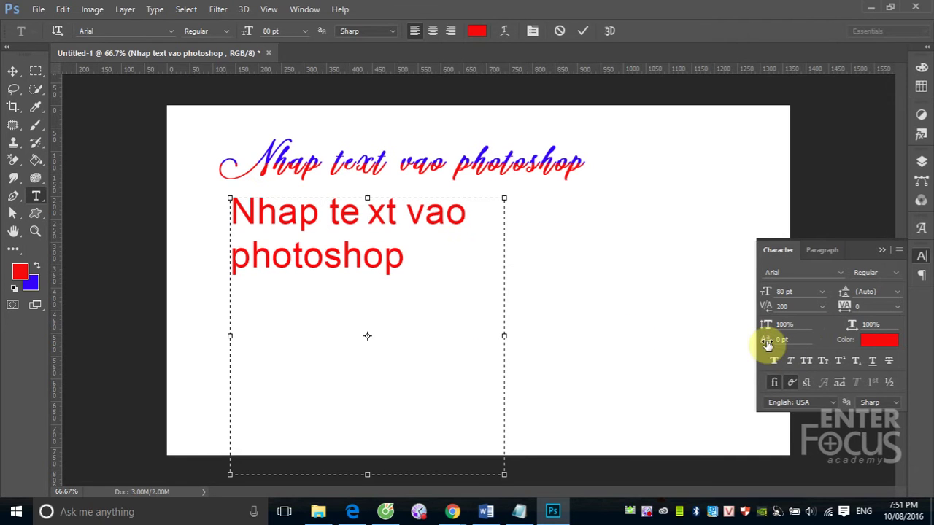
- Raise the first line 'Nhap te xt vao' with a 55 pt baseline shift and commit
left_click_drag(767, 340, 813, 350)
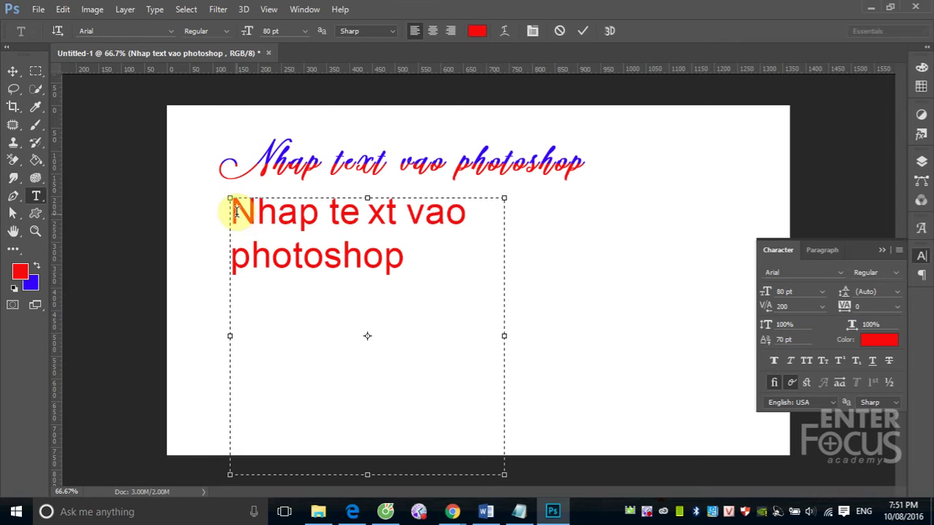
left_click_drag(232, 212, 465, 210)
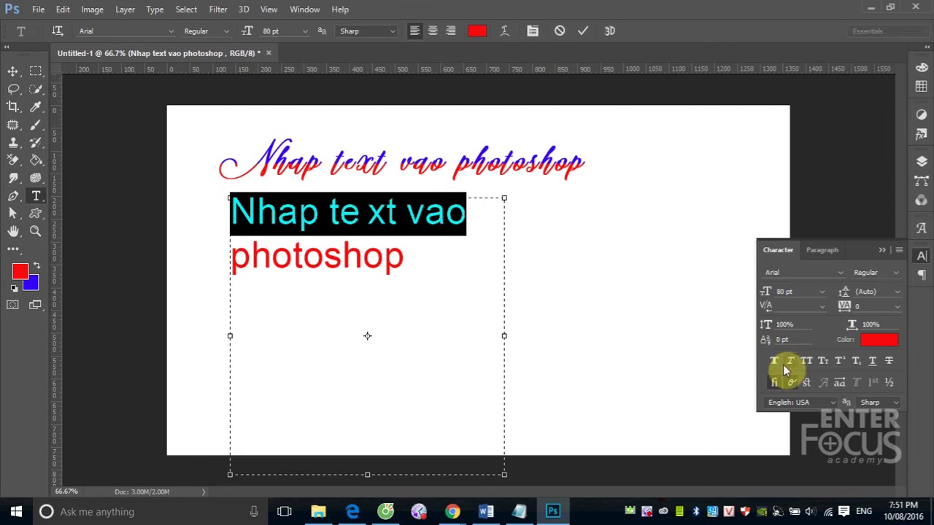
left_click_drag(771, 345, 809, 346)
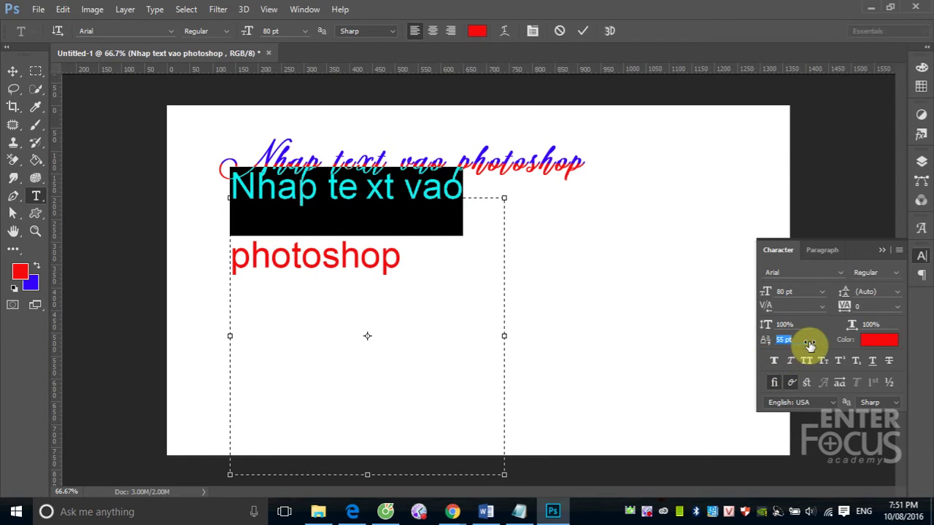
left_click(12, 71)
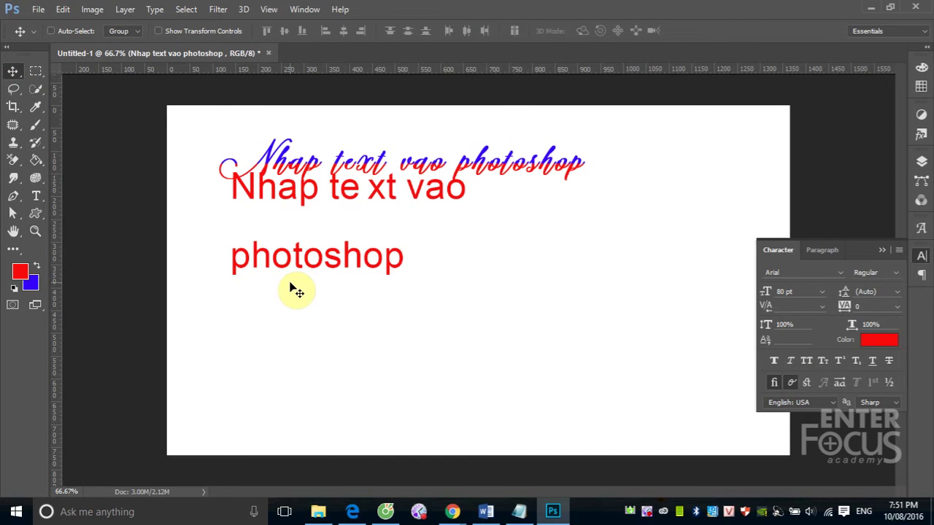
- Reselect the first line and set its baseline shift back to 0 pt
left_click(35, 196)
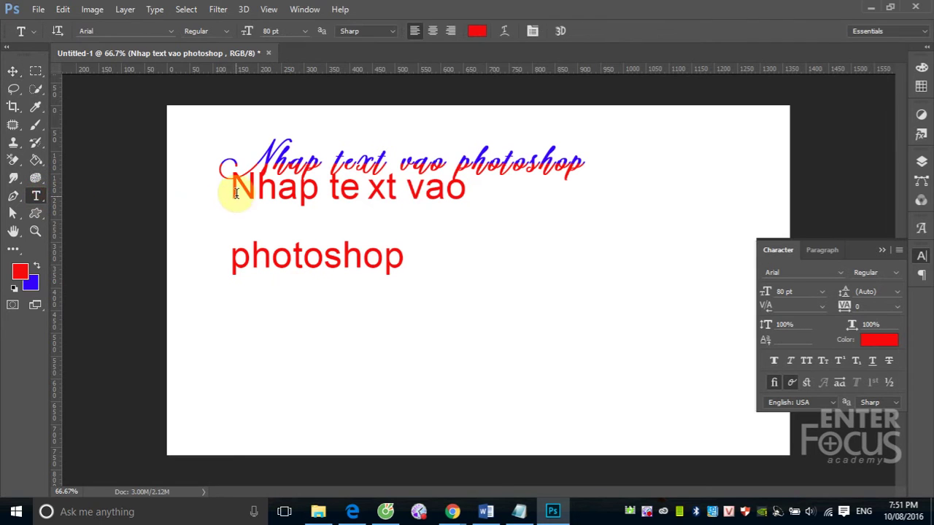
left_click_drag(232, 189, 467, 192)
left_click(796, 340)
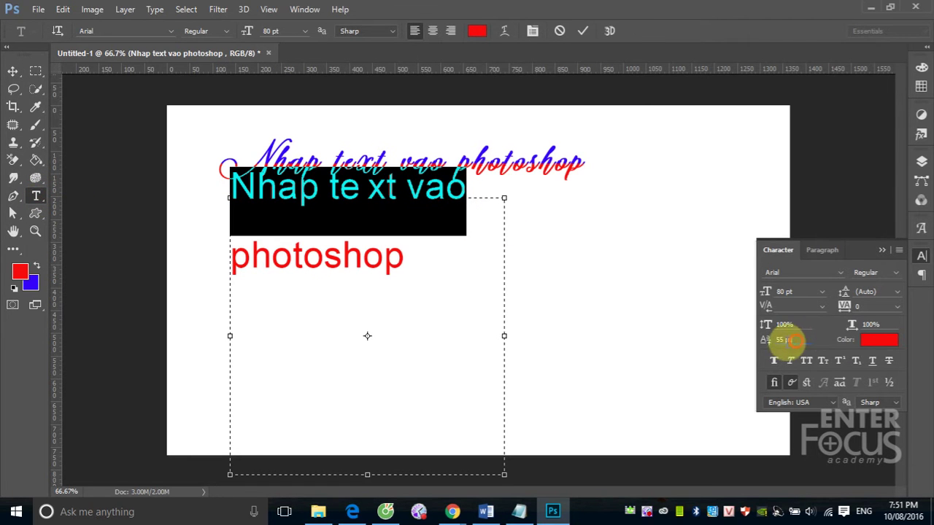
type("0")
key("Return")
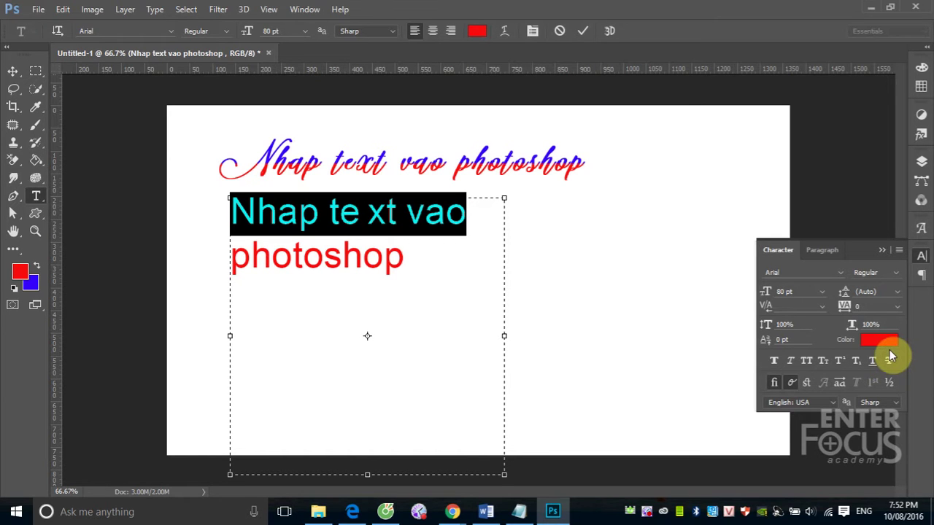
left_click(774, 361)
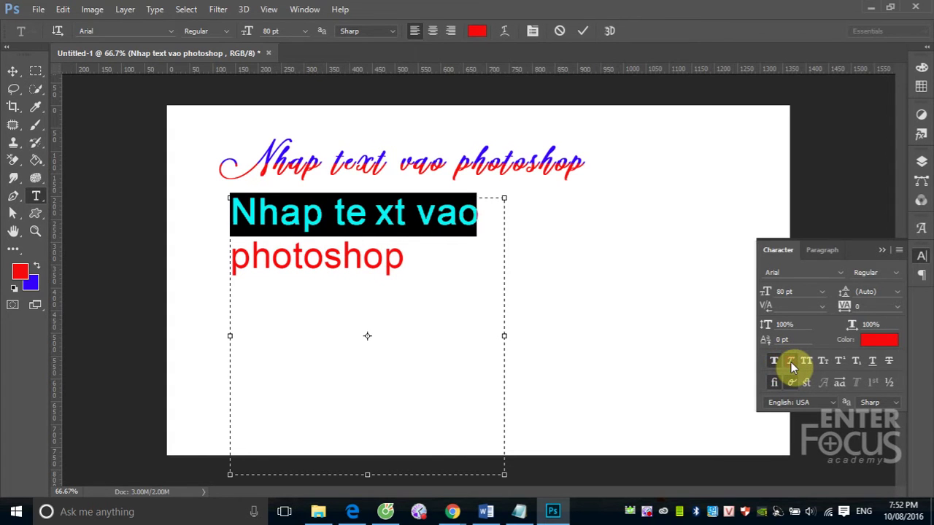
left_click(791, 362)
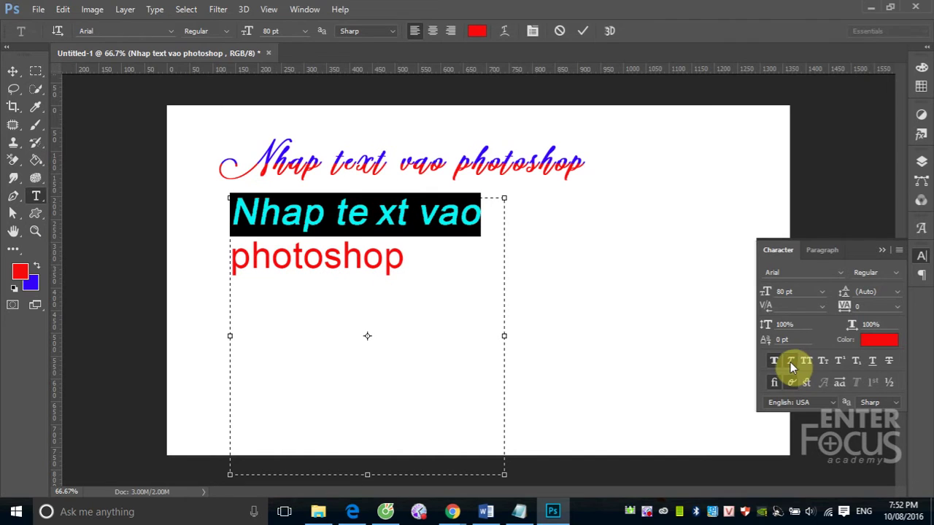
left_click(791, 362)
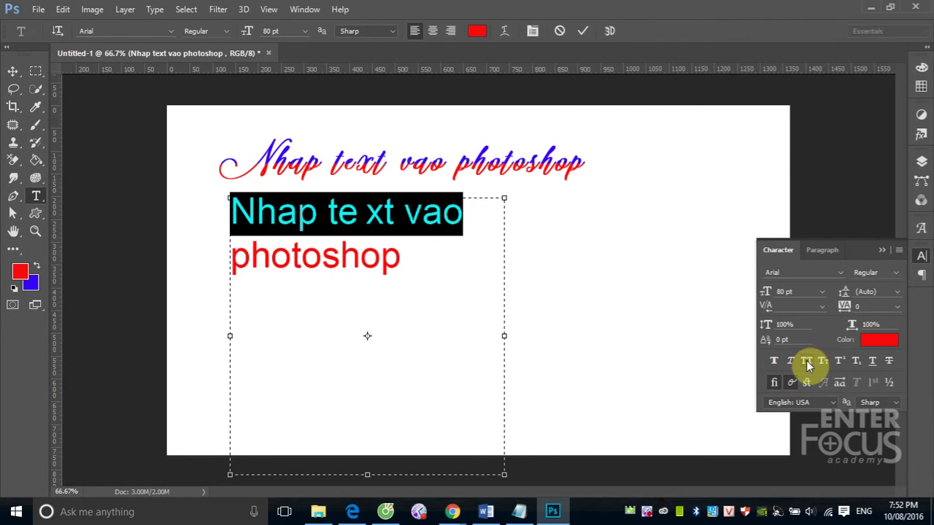
left_click(806, 361)
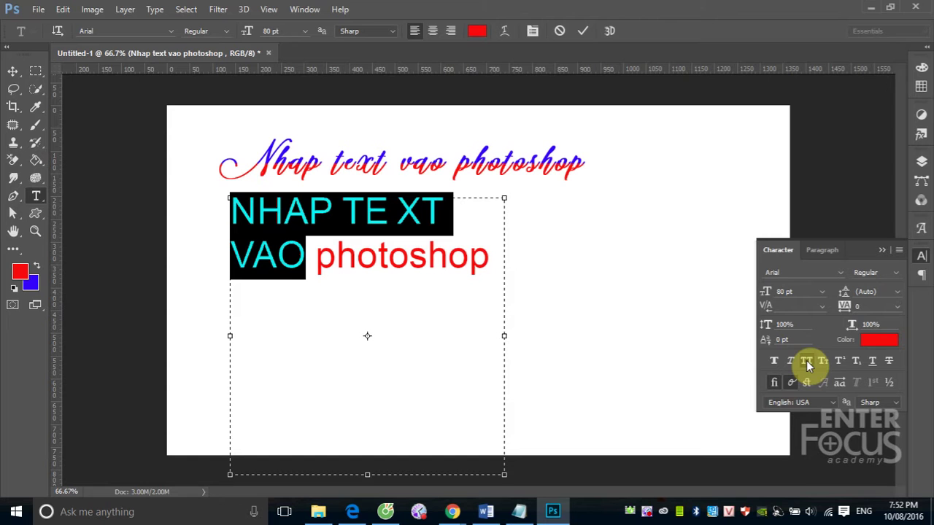
left_click(807, 361)
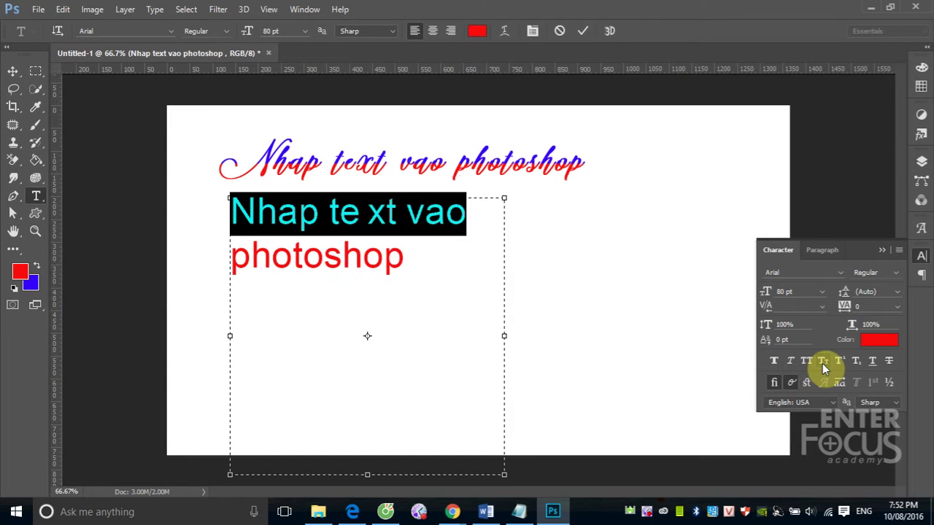
left_click(822, 362)
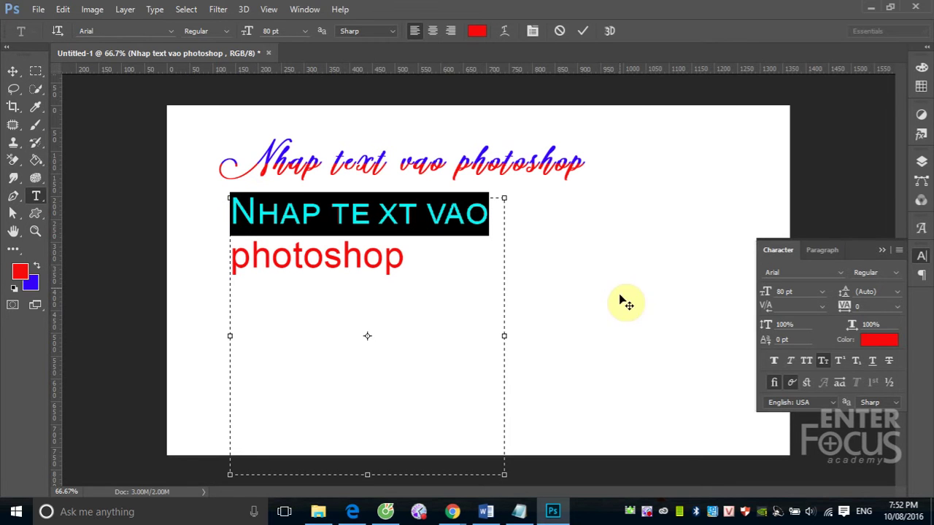
left_click(822, 360)
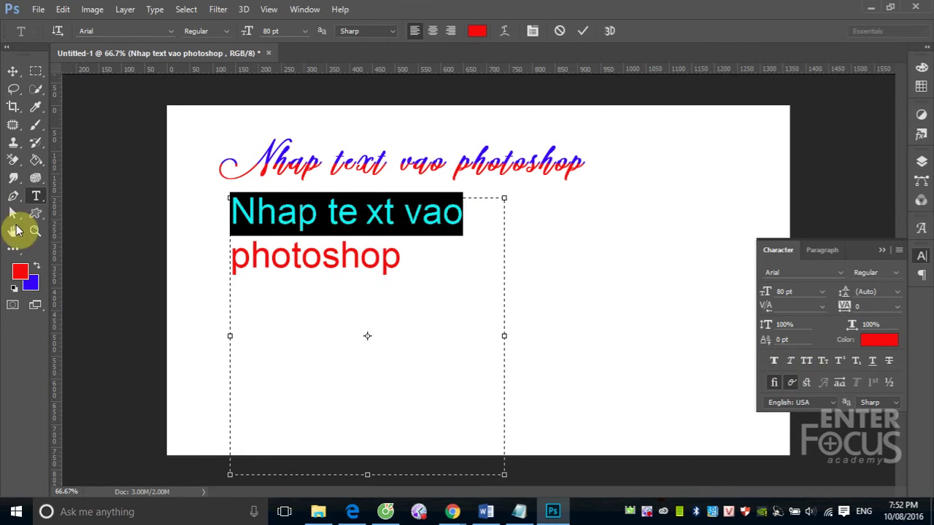
left_click(13, 70)
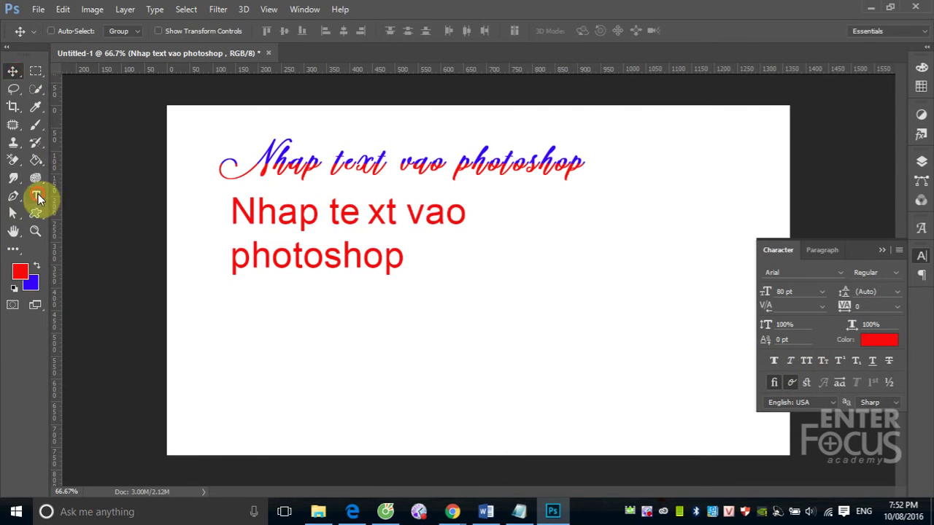
- Add a new text layer reading a2+b2 to the right of photoshop
left_click(36, 195)
left_click(547, 264)
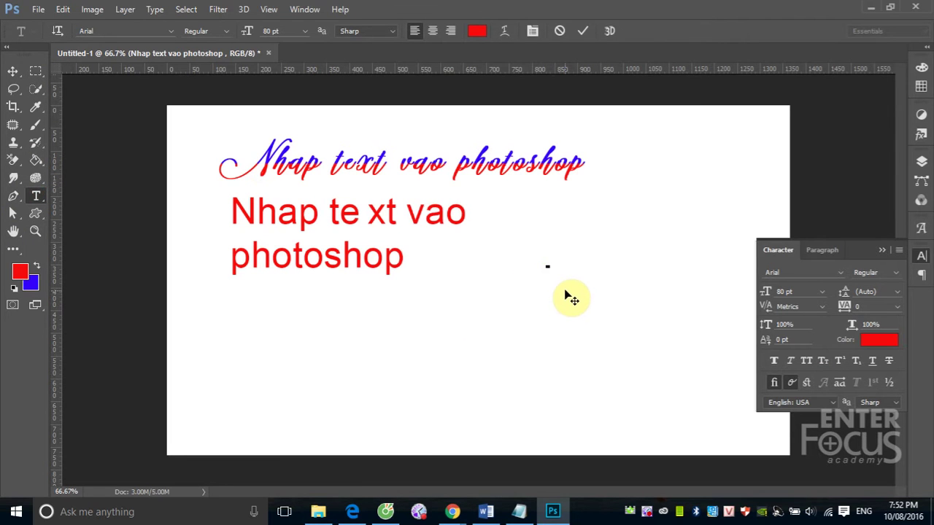
type("a2")
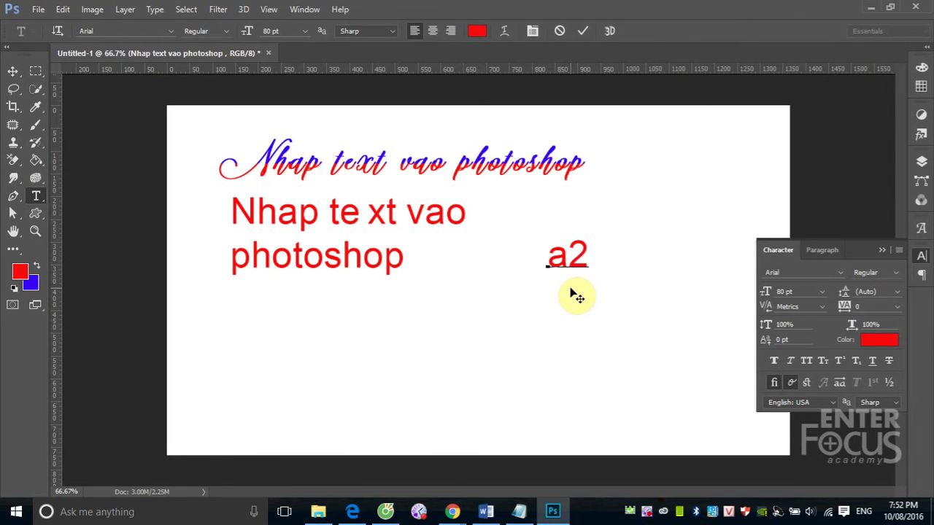
type("+")
type("b2")
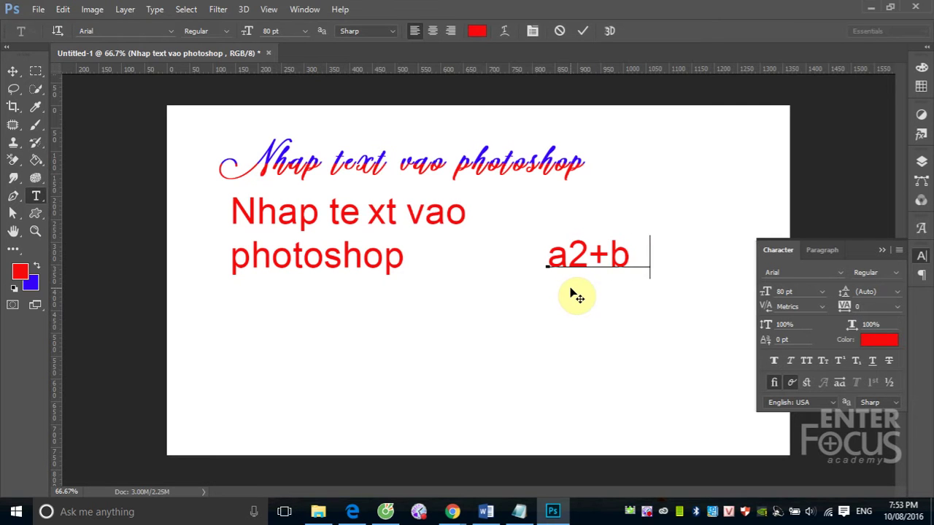
- Make both 2s in a2+b2 superscripts and commit the text
left_click_drag(567, 254, 588, 254)
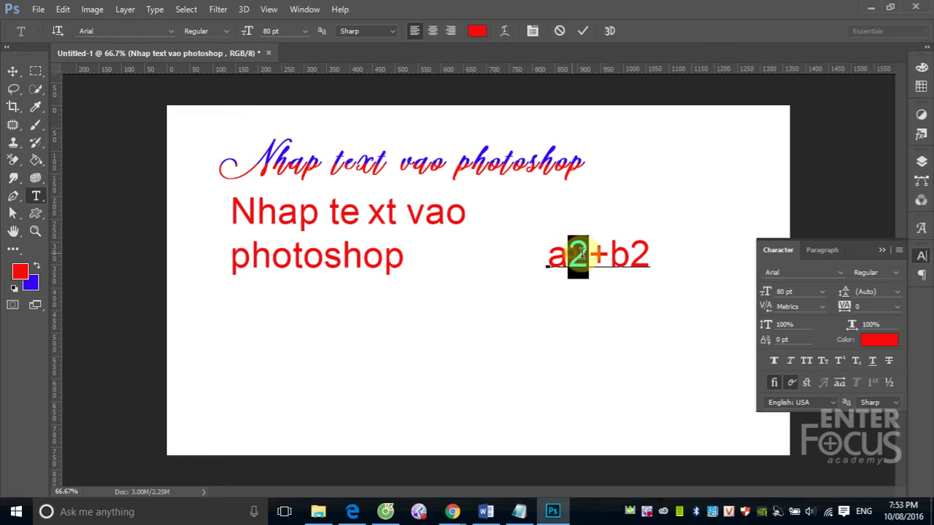
left_click(842, 365)
left_click(629, 254)
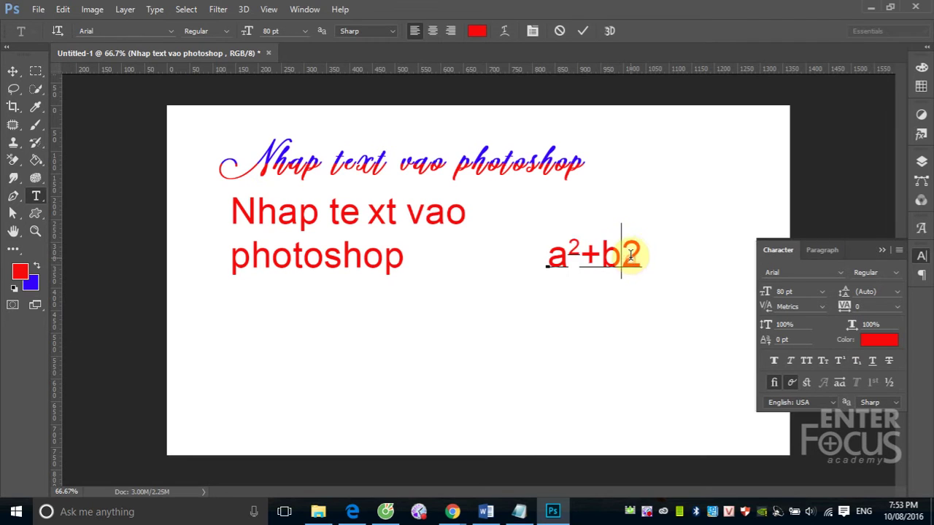
double_click(631, 254)
left_click_drag(622, 254, 632, 256)
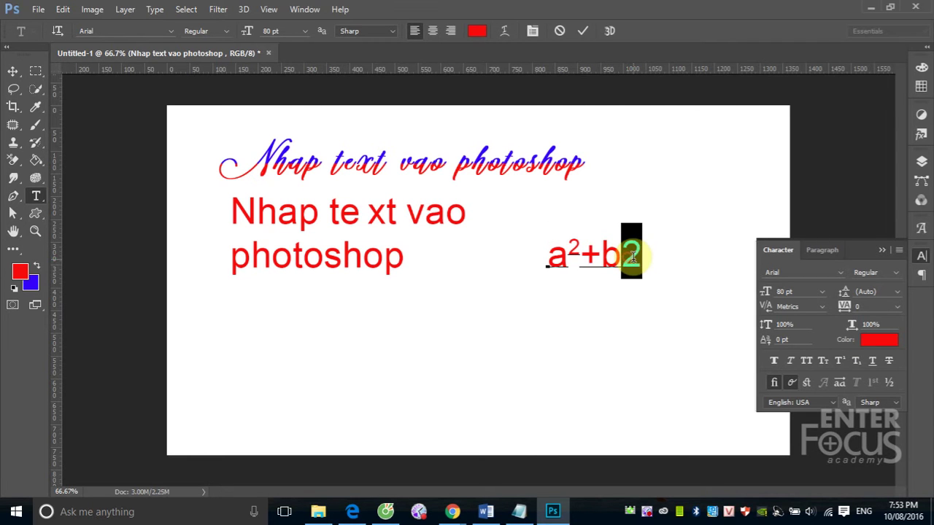
left_click(841, 361)
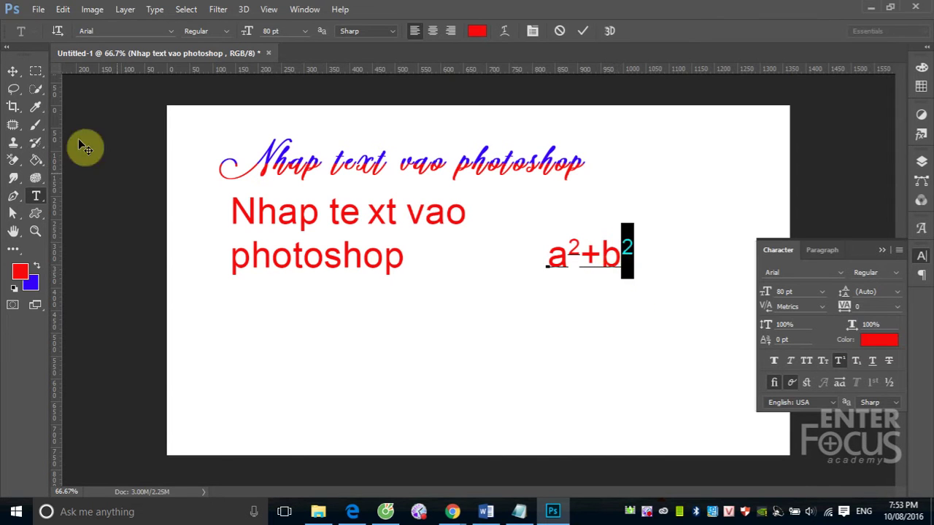
left_click(12, 71)
- Add a new text layer below a²+b² reading H2SO4, with the H at normal size
left_click(35, 196)
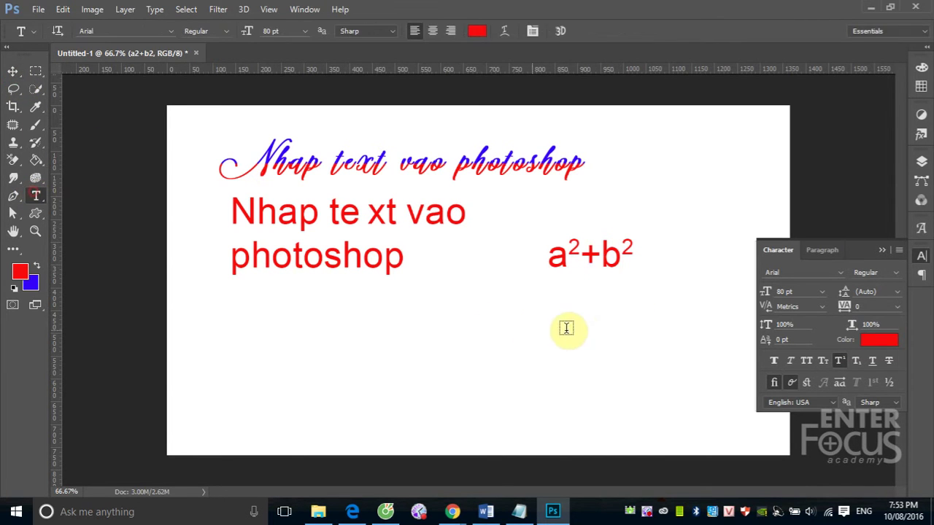
left_click(561, 335)
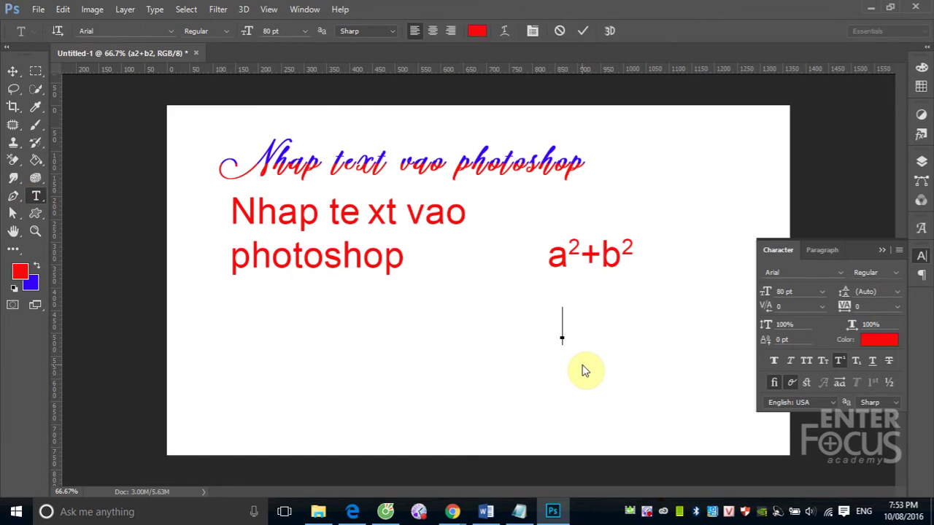
type("H")
left_click_drag(567, 319, 579, 323)
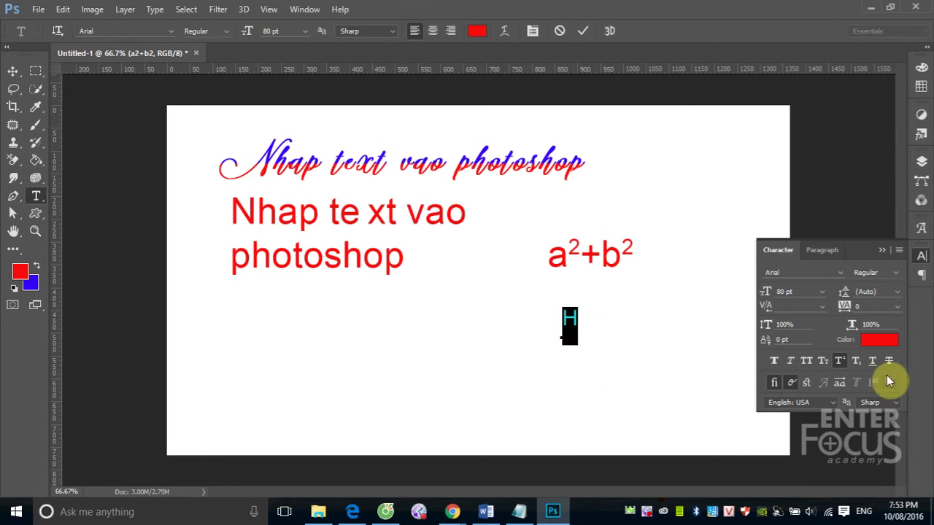
left_click(839, 361)
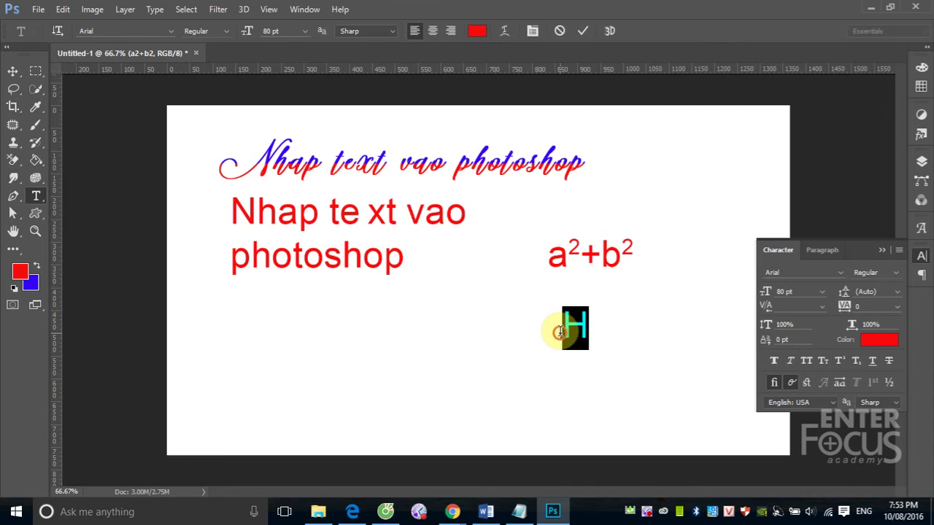
left_click_drag(559, 332, 591, 328)
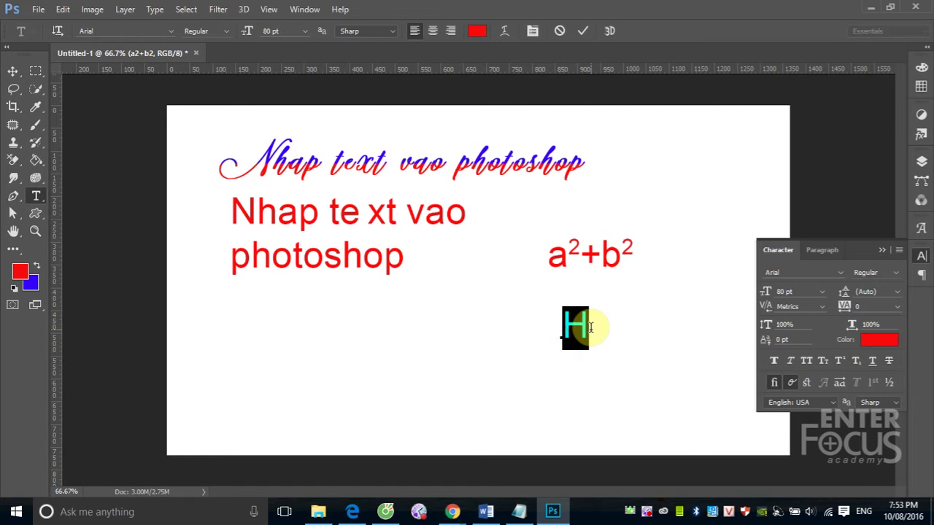
left_click(591, 328)
type("2")
type("SO")
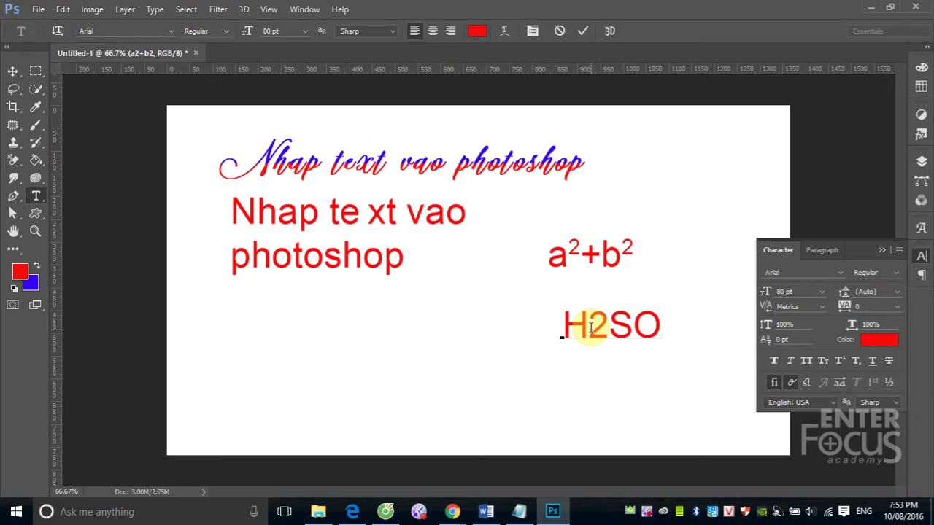
type("4")
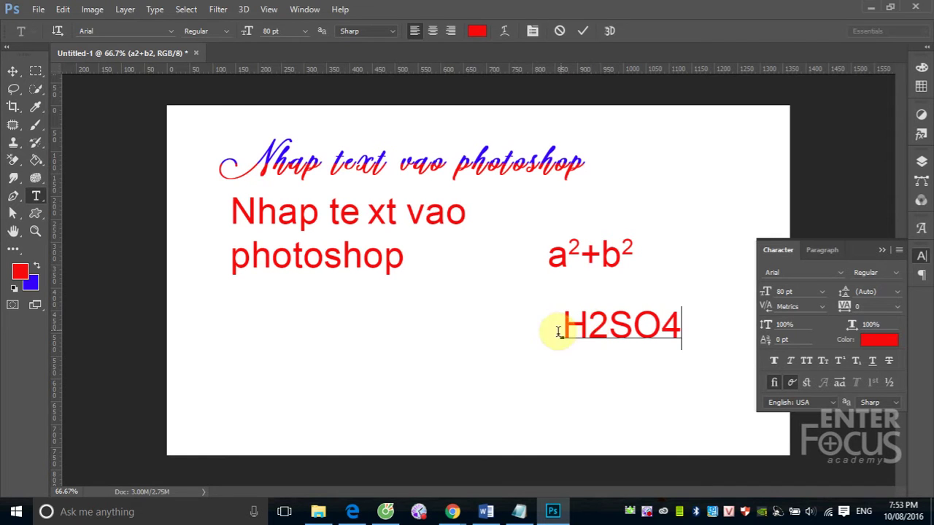
- Make the 2 and the 4 in H2SO4 subscripts and commit the text
left_click_drag(588, 329, 668, 329)
left_click(856, 360)
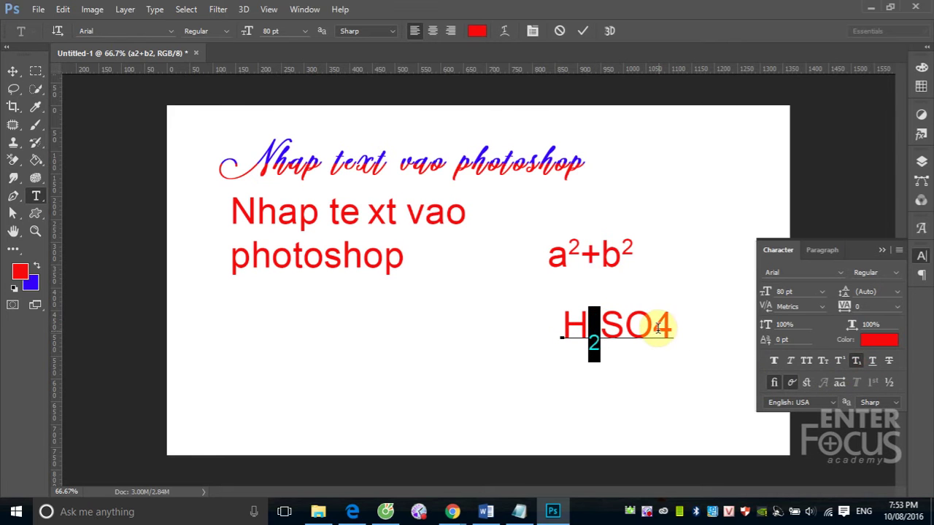
left_click(857, 362)
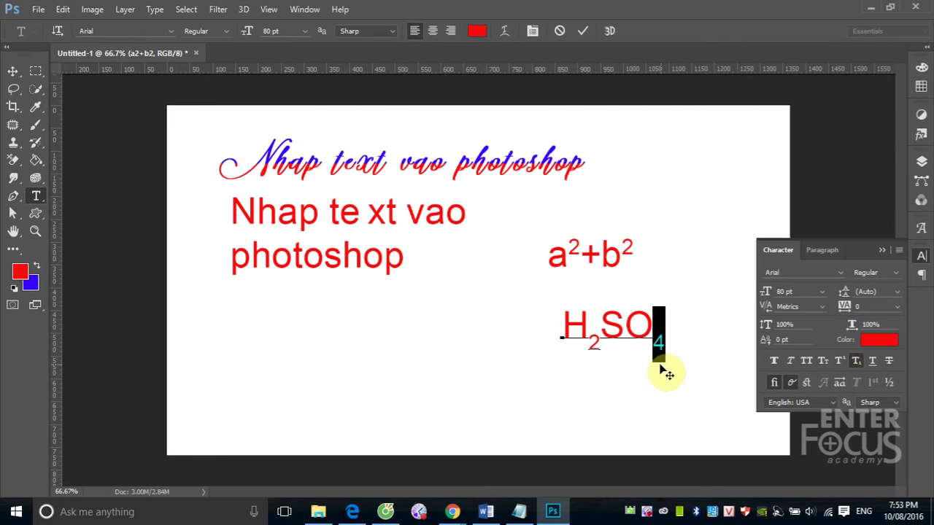
left_click(12, 72)
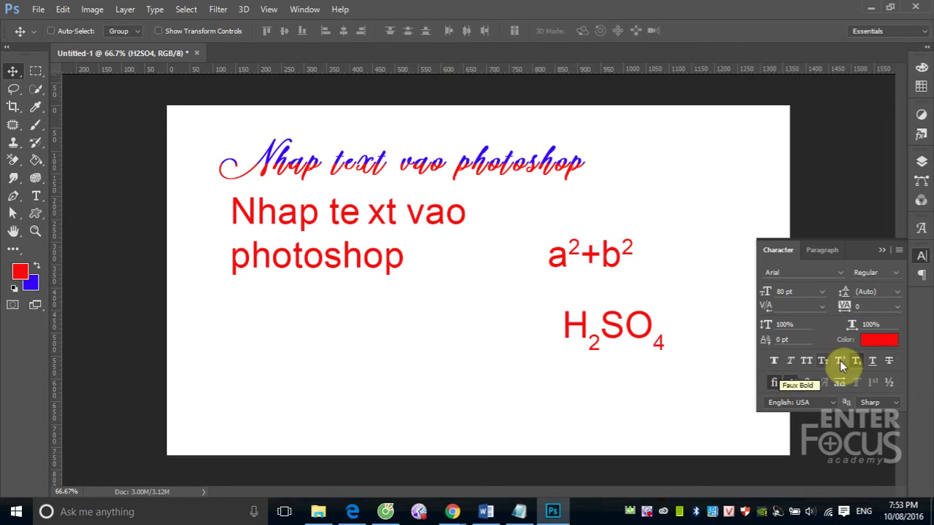
- Show the Paragraph settings, with all indents and spacing at 0 pt, leaving the text unchanged
left_click(828, 252)
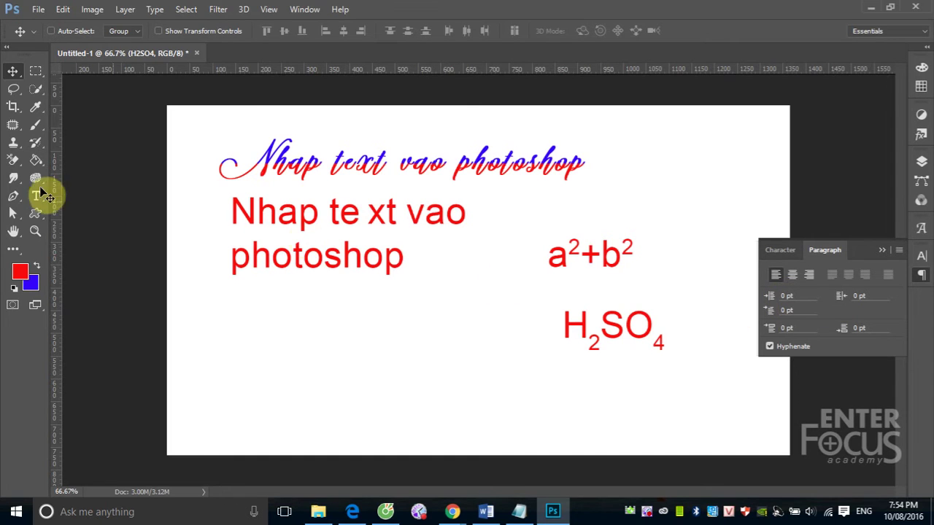
left_click(38, 197)
left_click(367, 212)
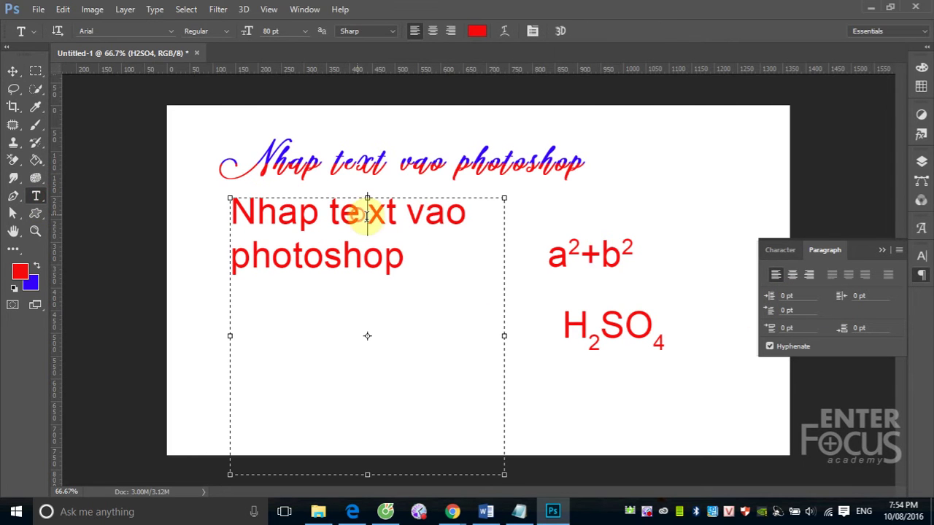
left_click(13, 71)
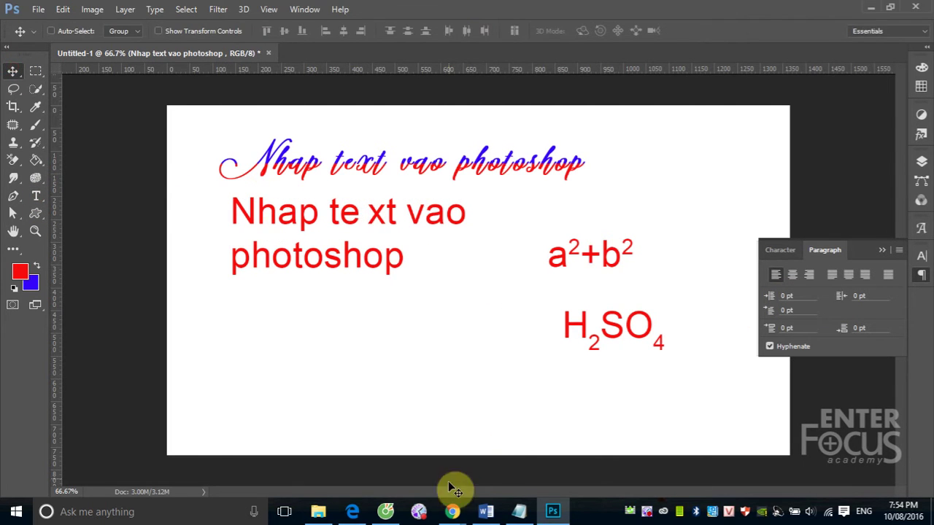
mouse_move(452, 512)
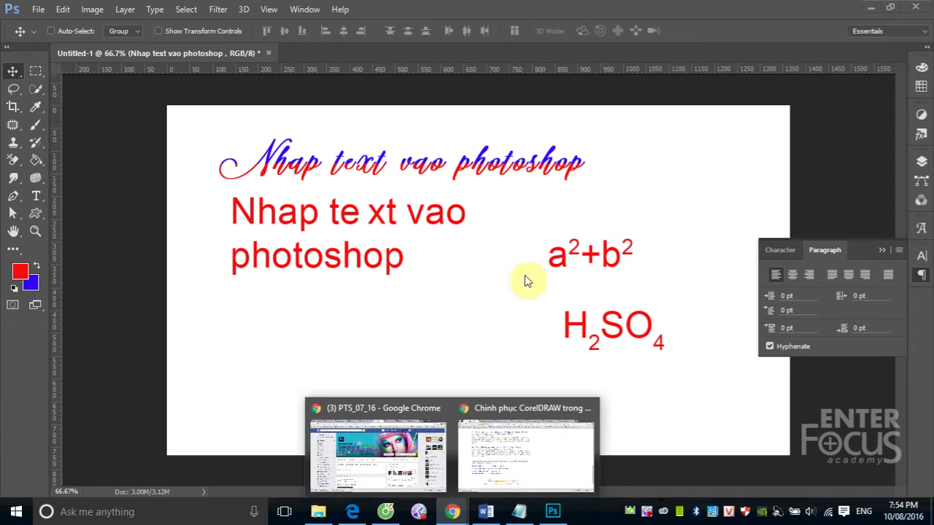
- Load google.com in a new Chrome tab, then return to the Photoshop document
left_click(534, 432)
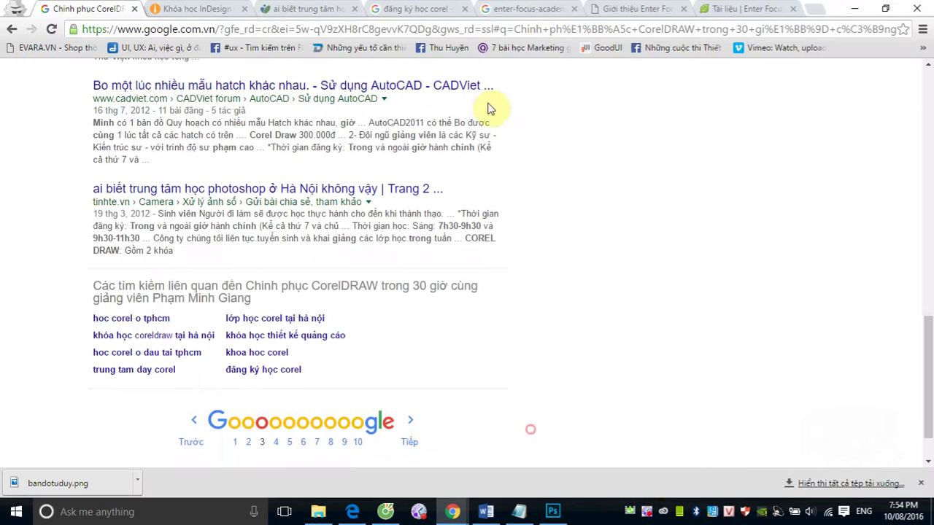
left_click(810, 8)
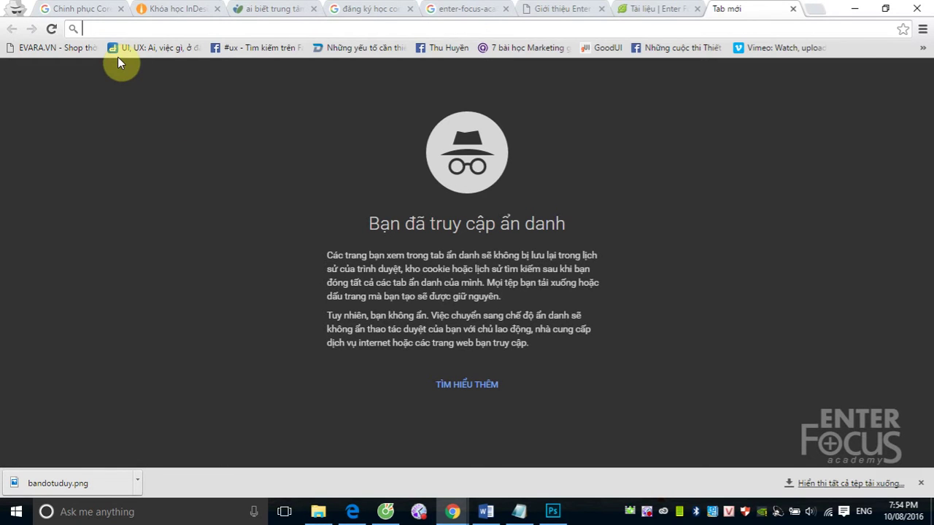
type("go")
key("End")
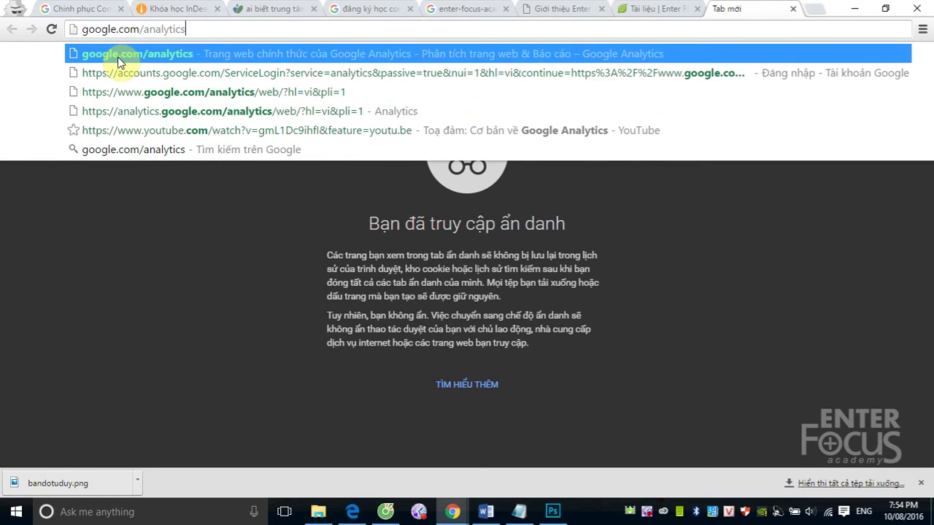
key("BackSpace")
key("BackSpace")
key("BackSpace")
key("BackSpace")
key("BackSpace")
key("BackSpace")
key("BackSpace")
key("BackSpace")
key("BackSpace")
key("BackSpace")
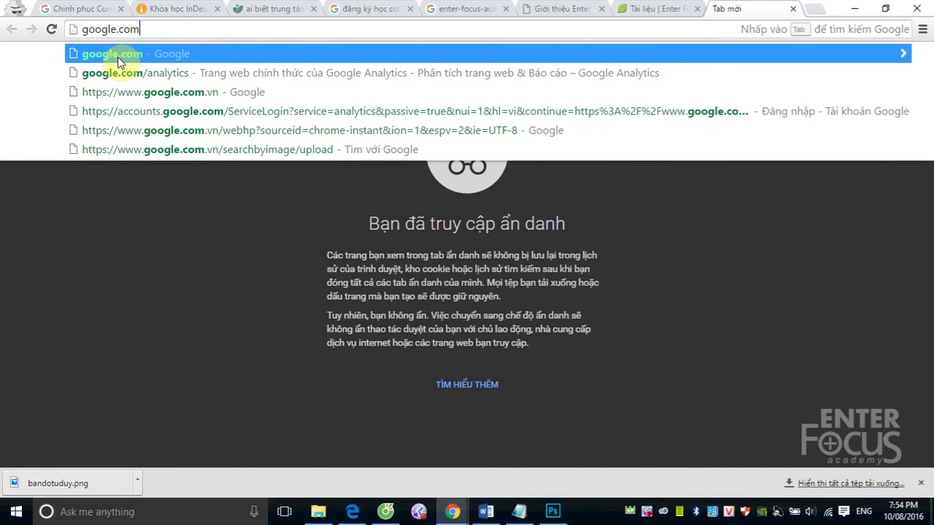
left_click(118, 62)
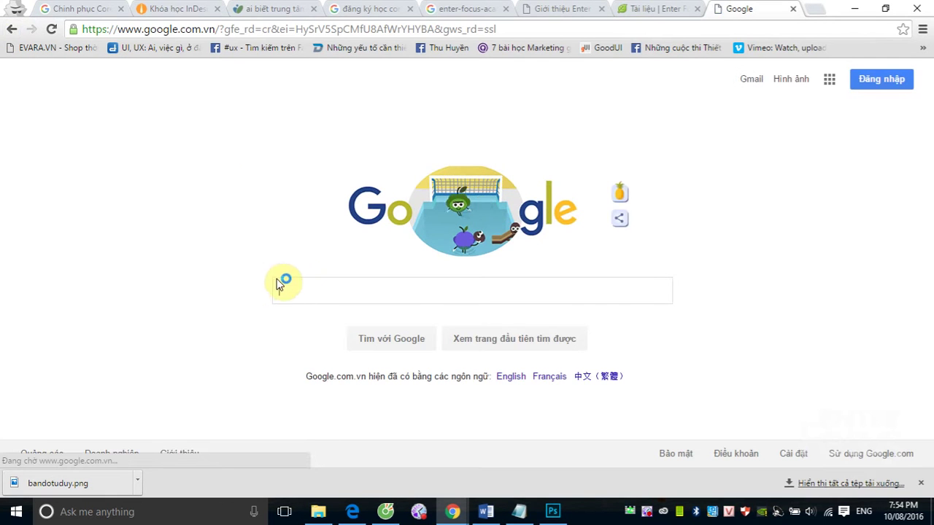
left_click(292, 290)
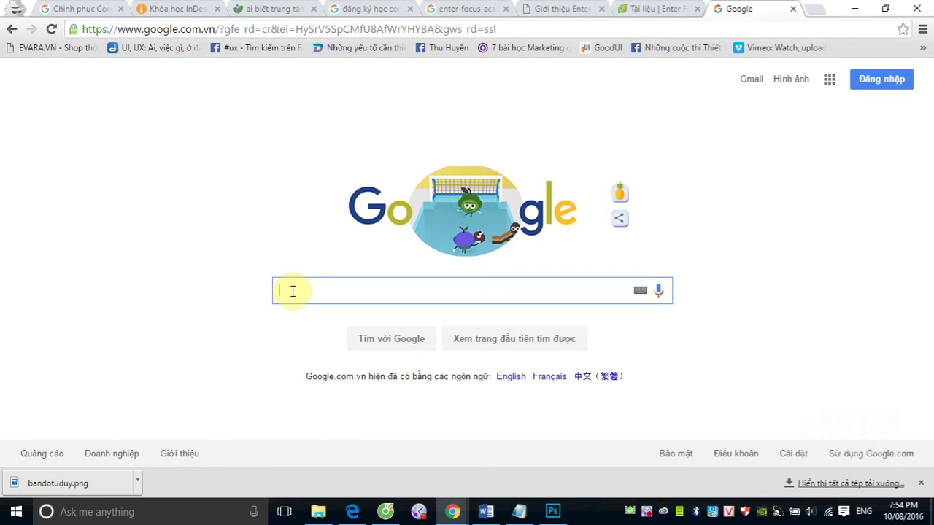
left_click(552, 511)
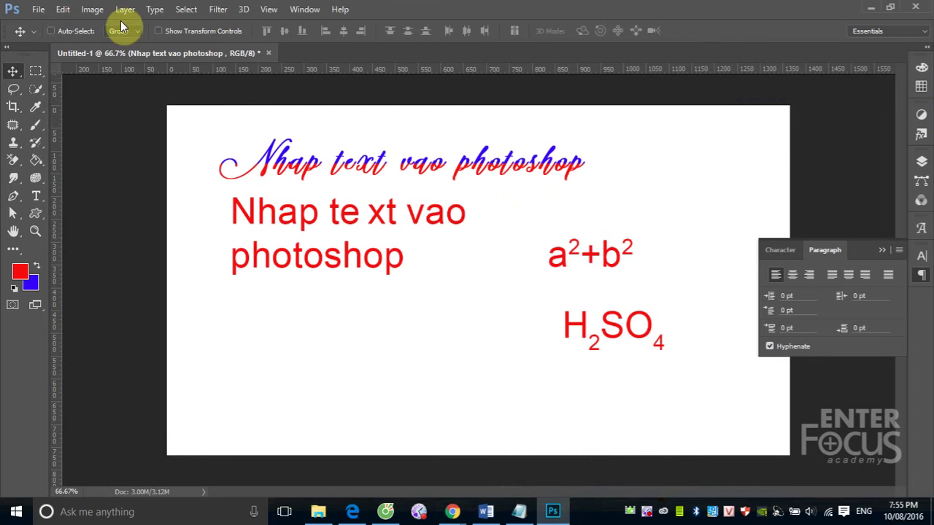
- Add a new text line below photoshop filled via Type > Paste Lorem Ipsum
left_click(155, 12)
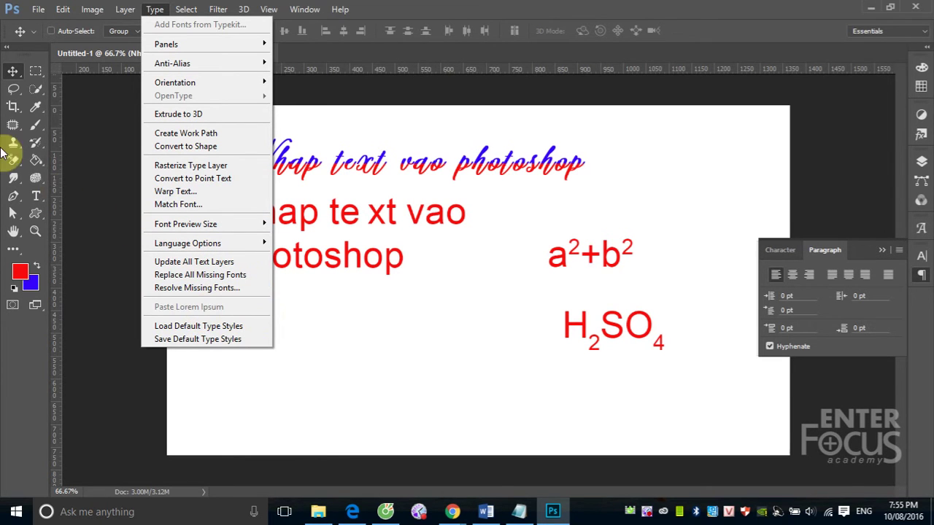
left_click(35, 196)
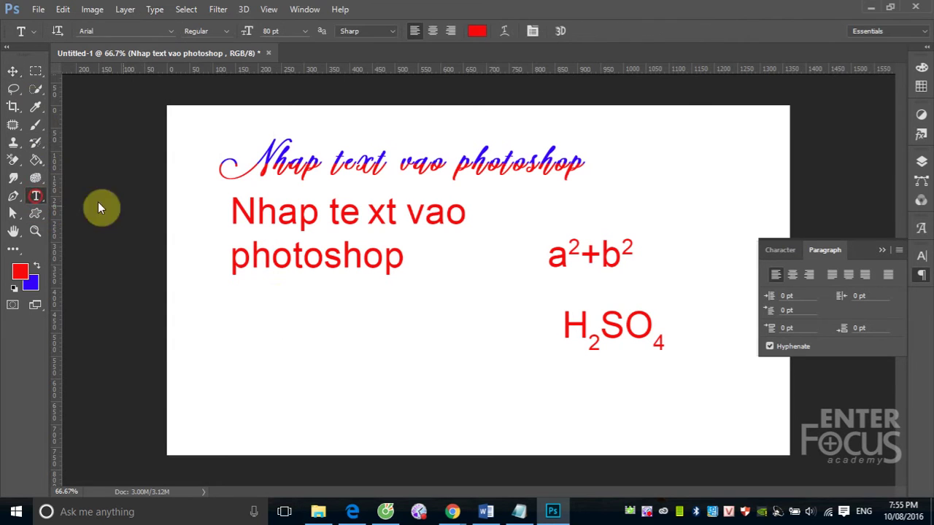
left_click(233, 312)
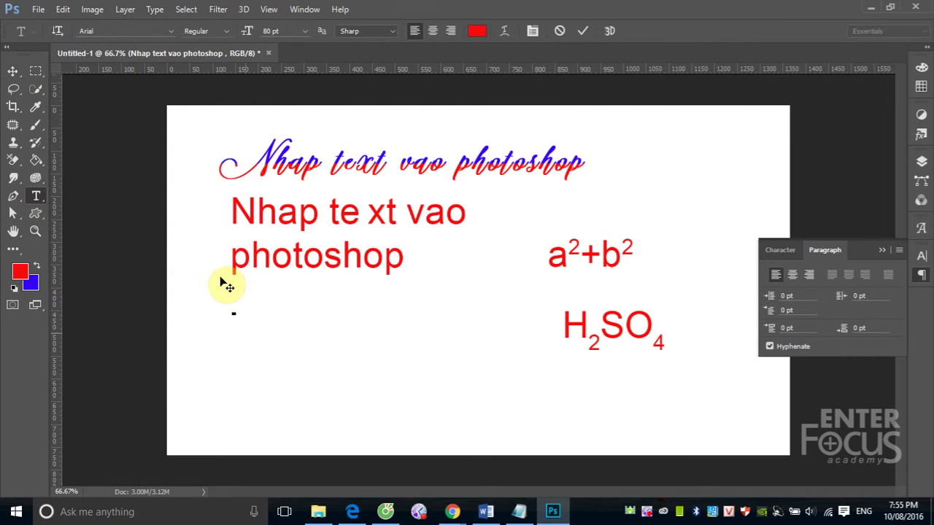
left_click(154, 10)
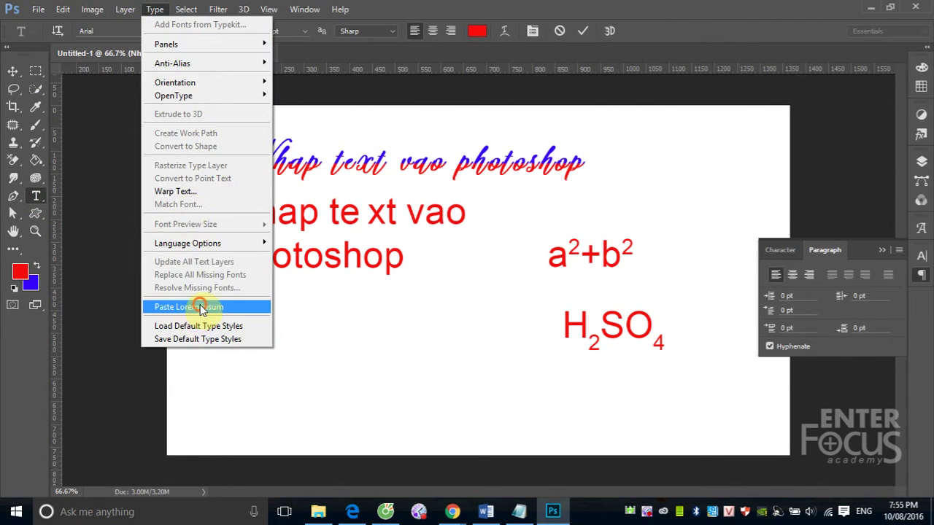
left_click(197, 307)
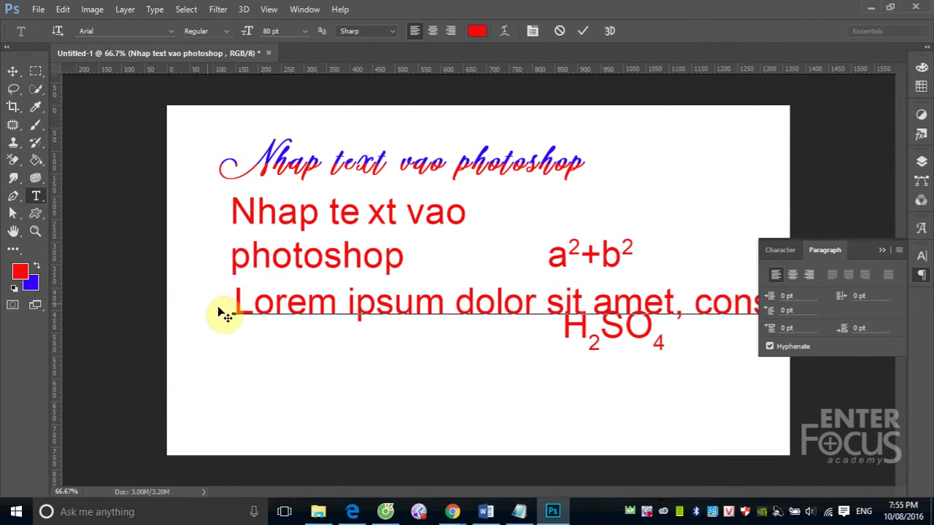
left_click(12, 71)
- Delete the cursive title layer and the red 'Nhap te xt vao photoshop' layer
right_click(295, 171)
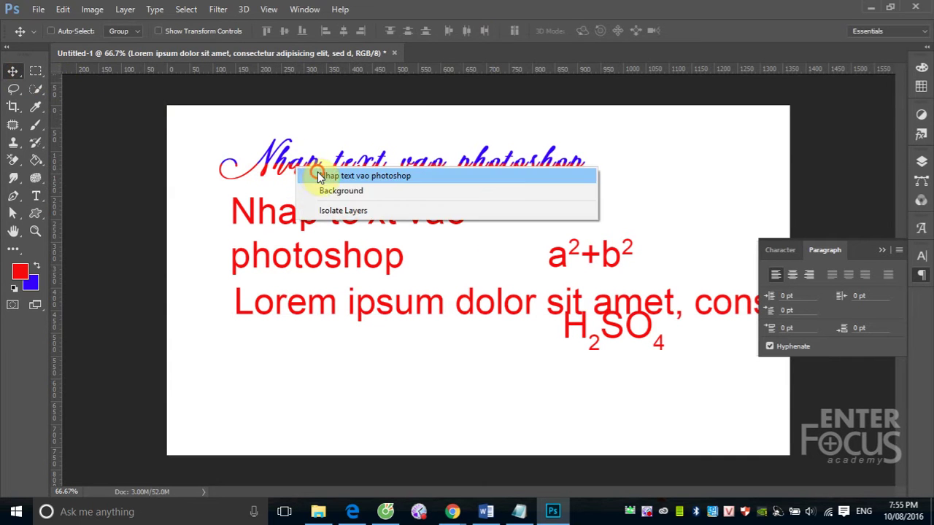
left_click(321, 177)
key("Delete")
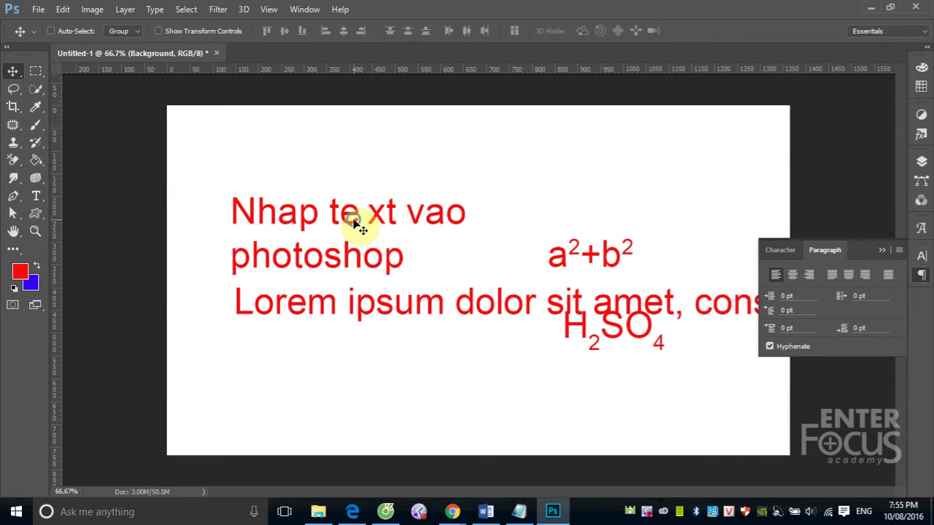
right_click(358, 223)
left_click(375, 231)
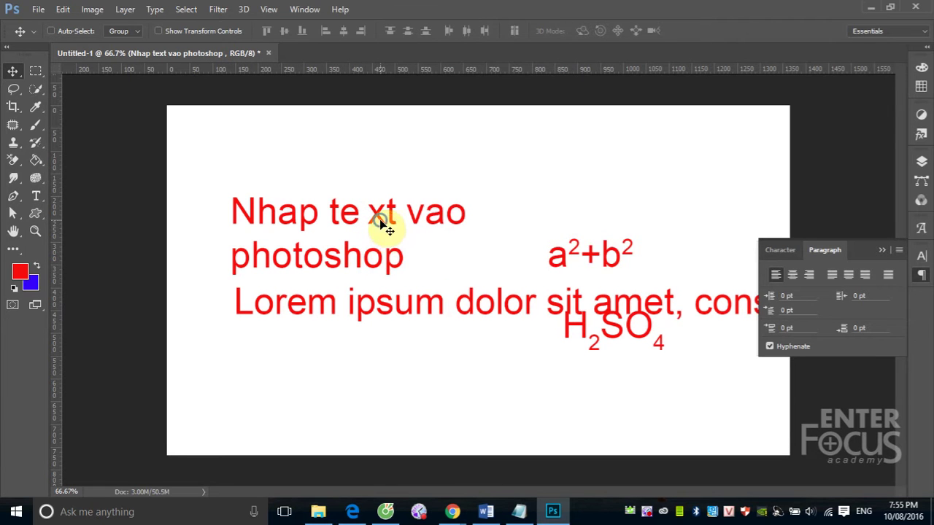
right_click(380, 240)
left_click(400, 231)
key("Delete")
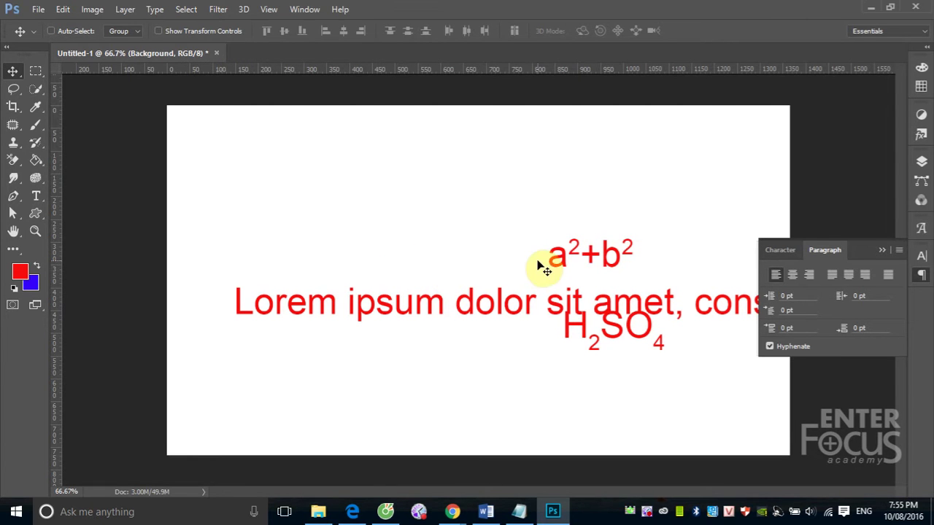
- Delete the a²+b² and H₂SO₄ layers and move the Lorem ipsum line up and left
right_click(563, 266)
left_click(580, 279)
key("Delete")
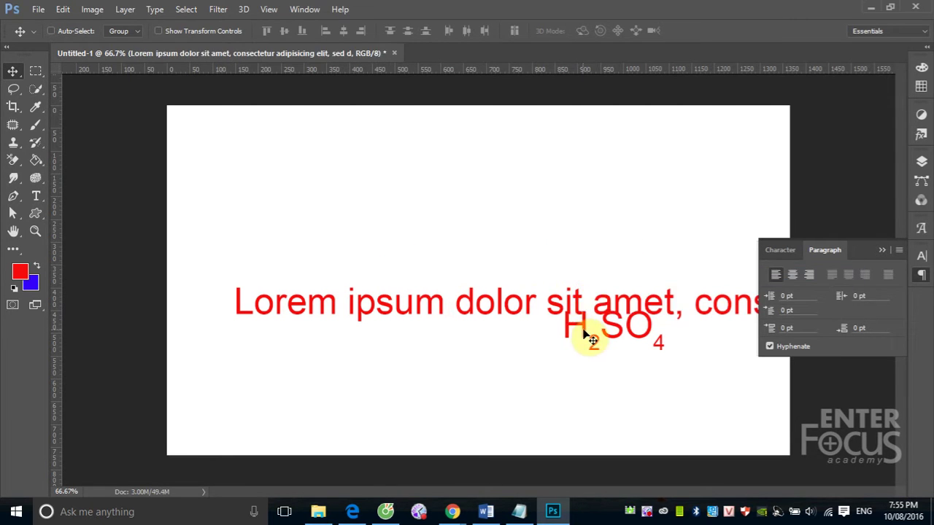
right_click(593, 332)
left_click(596, 340)
key("Delete")
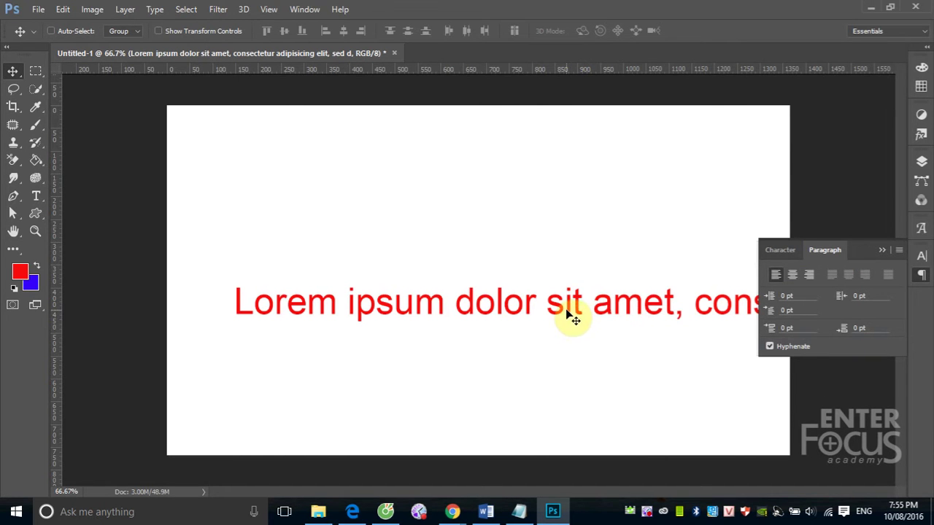
mouse_move(577, 312)
left_mouse_down()
mouse_move(531, 207)
mouse_move(540, 208)
left_mouse_up()
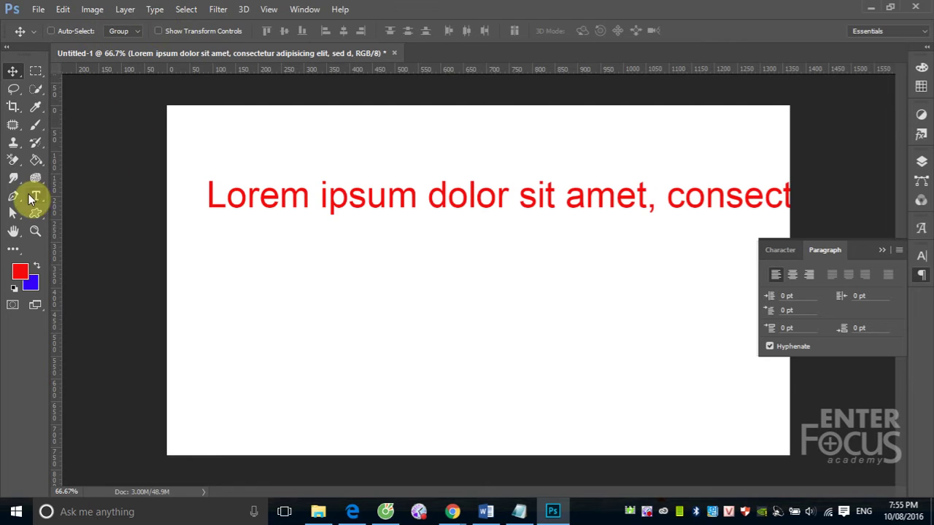
- Draw a paragraph text box below the line and fill it with Lorem Ipsum placeholder
left_click(36, 196)
left_click_drag(196, 260, 587, 425)
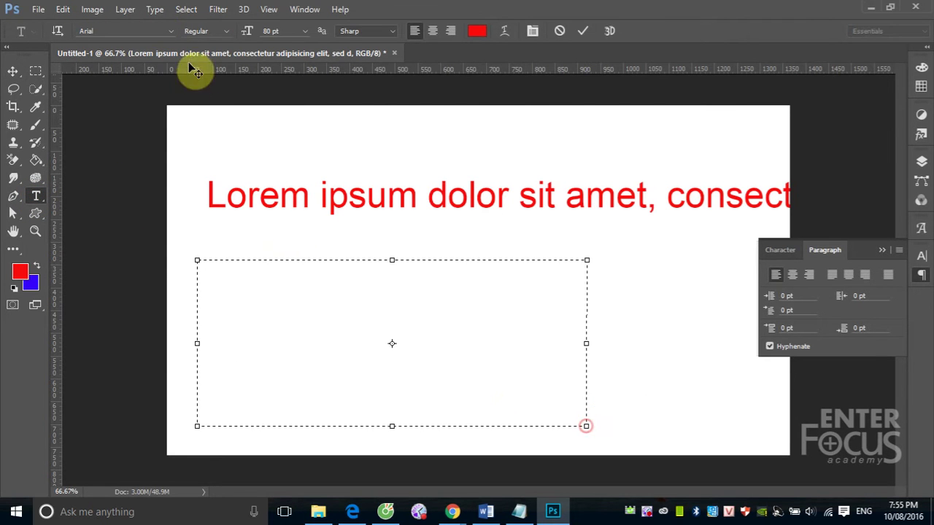
left_click(153, 10)
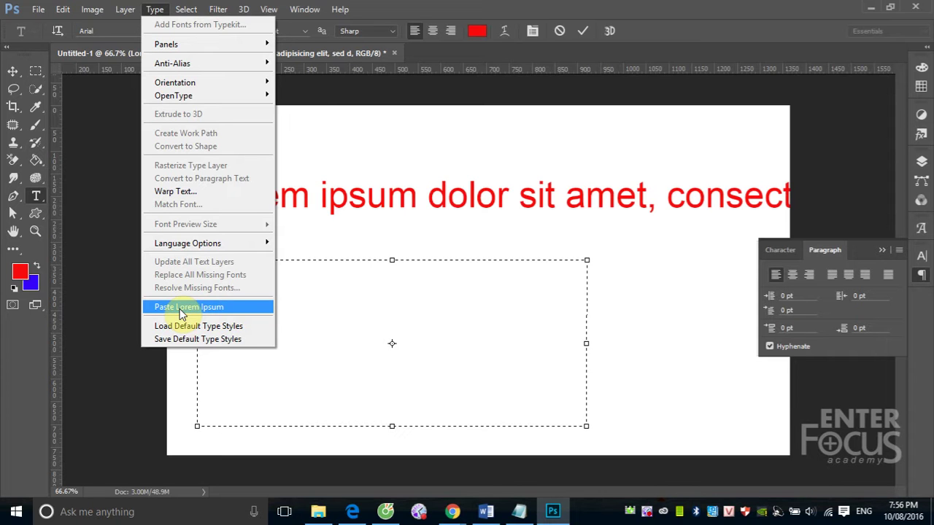
left_click(181, 306)
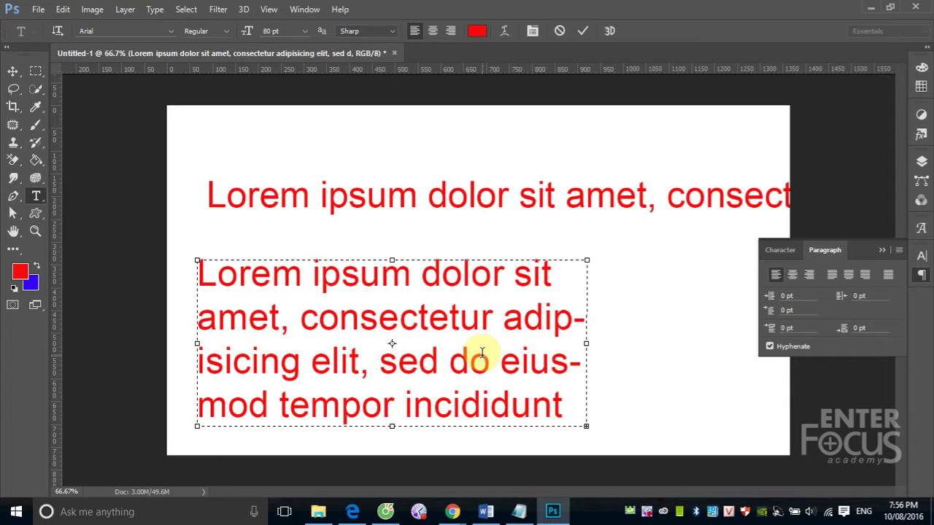
- Set all the paragraph text to 12 pt font size
key("ctrl+a")
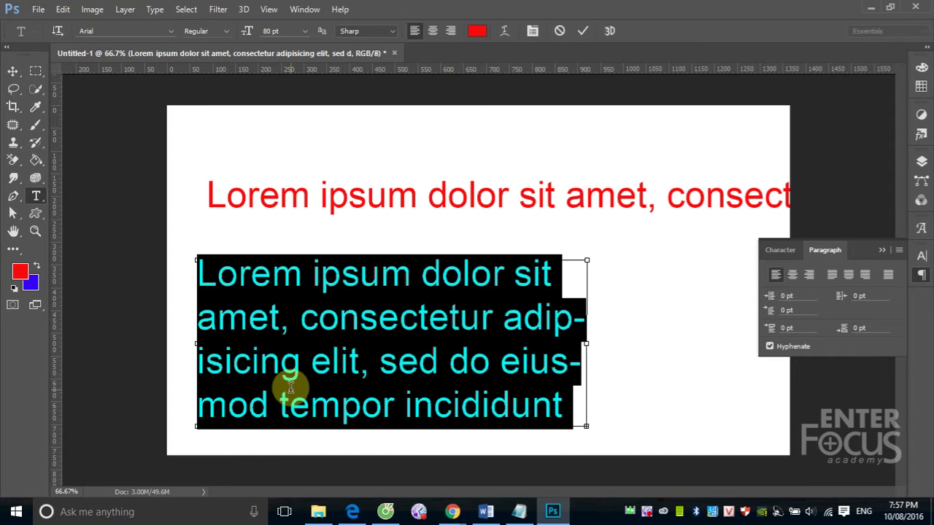
left_click(780, 249)
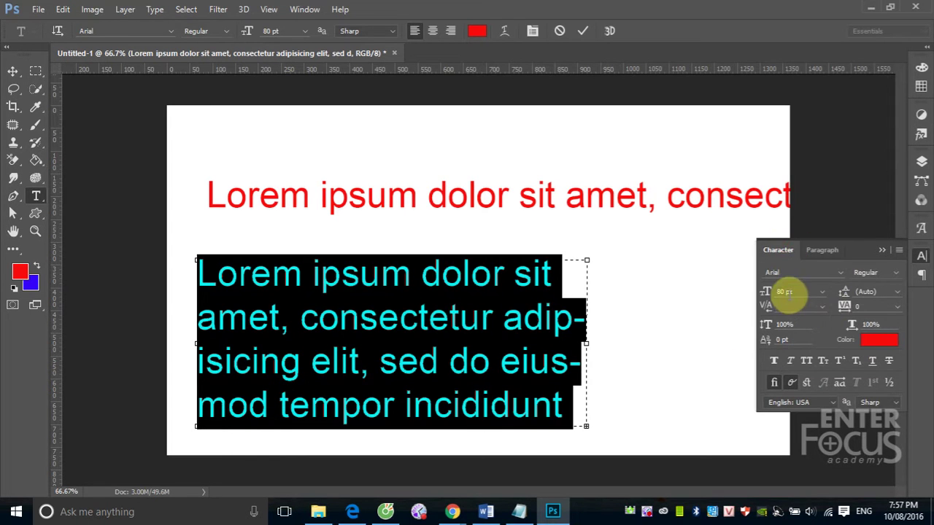
left_click(822, 291)
left_click(811, 150)
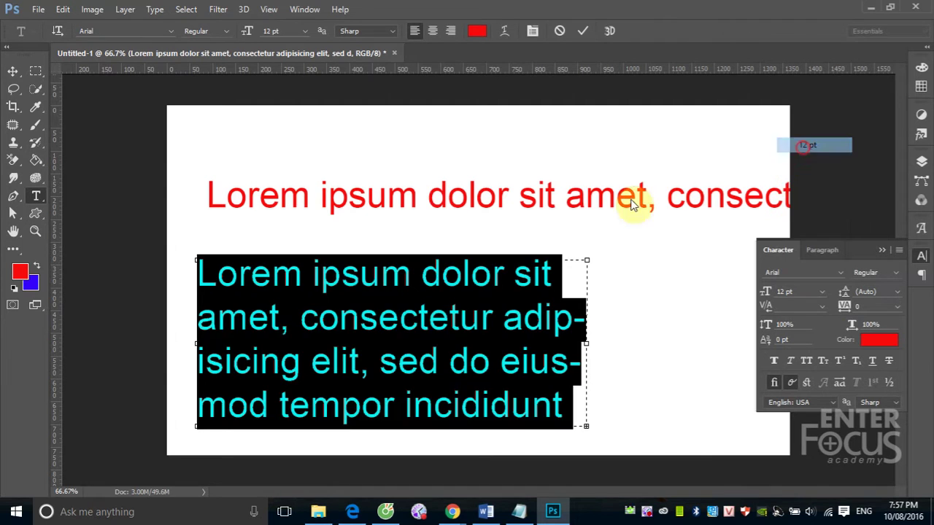
left_click(13, 71)
- Narrow the box to about 510 px and start new paragraphs at 'velit esse' and 'quae ab illo'
left_click_drag(190, 237, 642, 417)
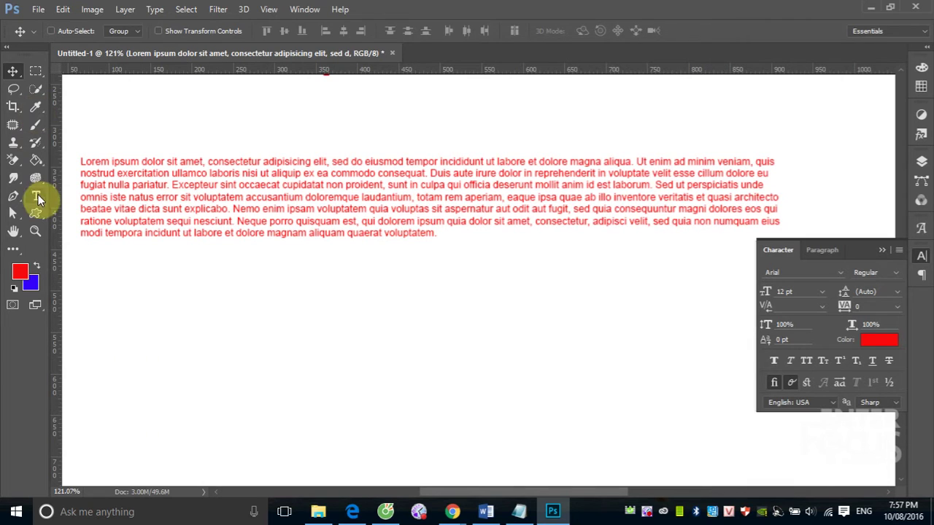
left_click(37, 196)
left_click(277, 185)
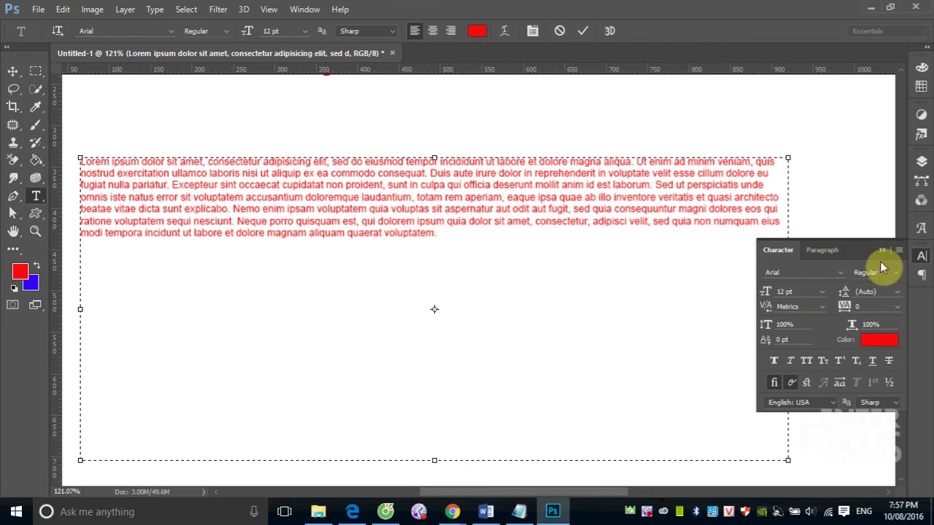
left_click_drag(787, 309, 502, 329)
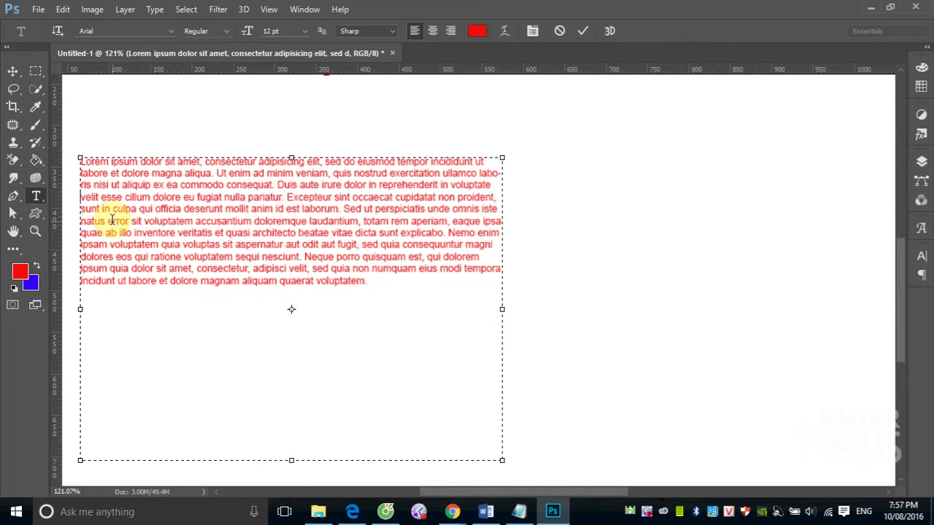
key("Return")
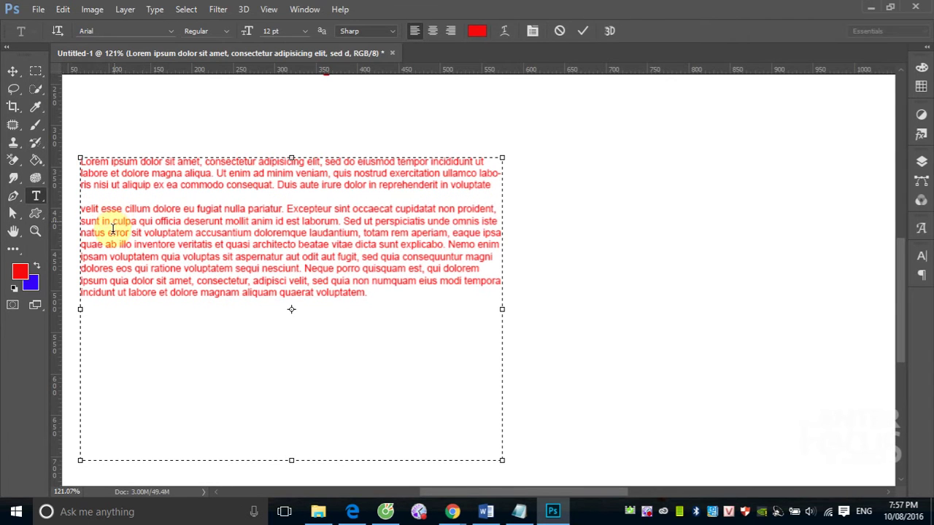
left_click(81, 245)
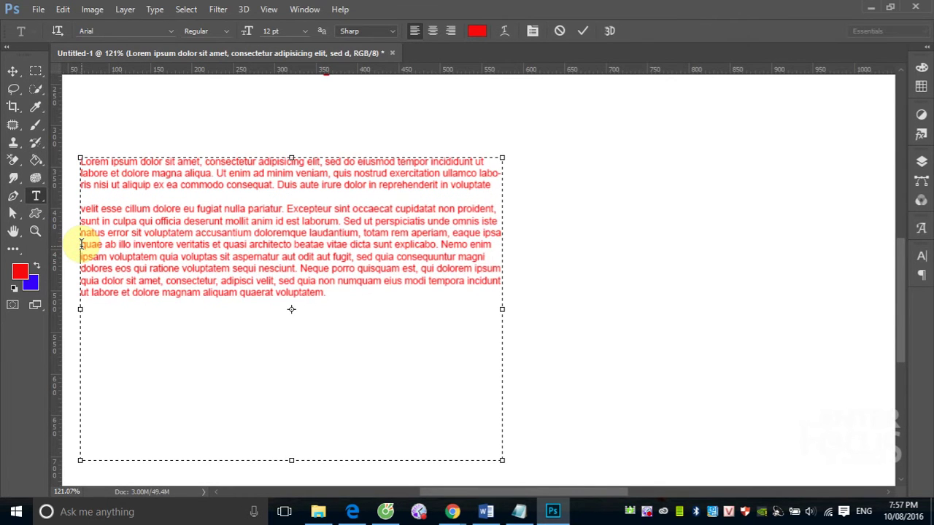
key("Return")
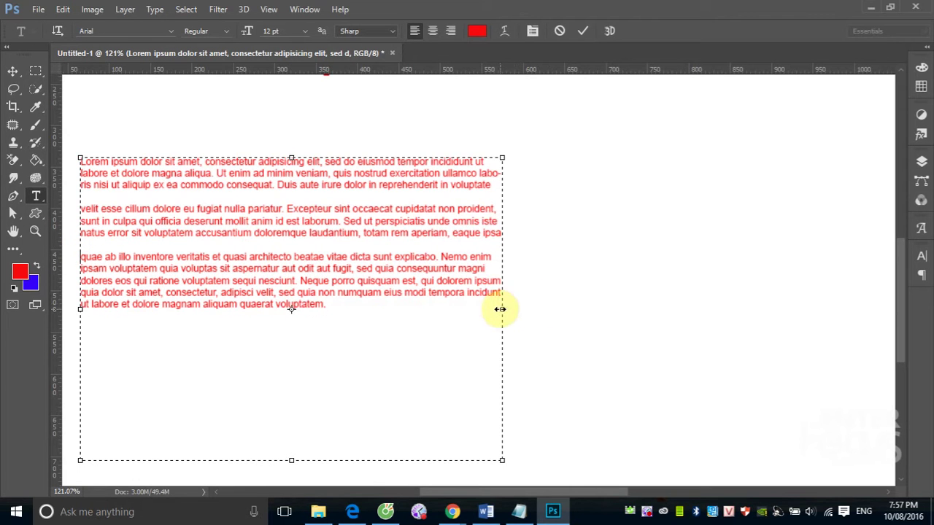
- Narrow the box to 357 px wide and nudge the block slightly right and up
left_click_drag(500, 309, 374, 326)
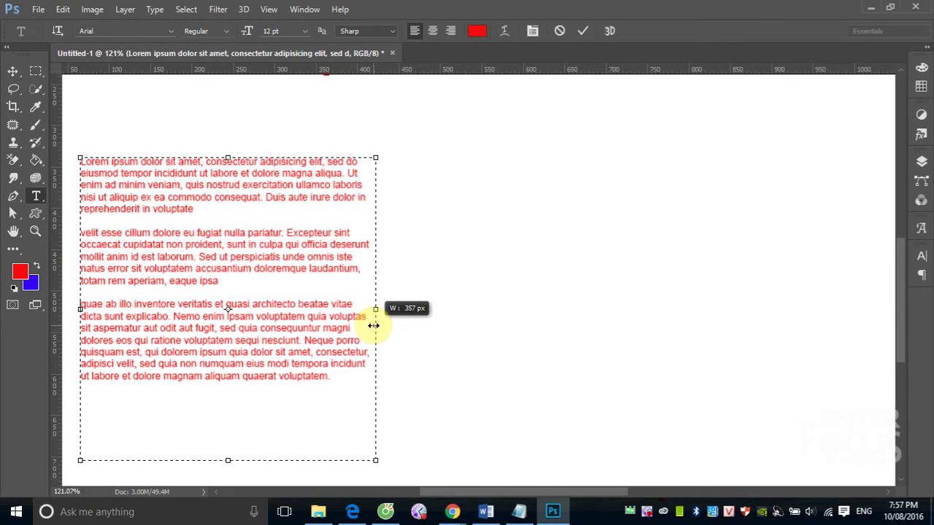
left_click(12, 71)
left_click_drag(217, 184, 343, 158)
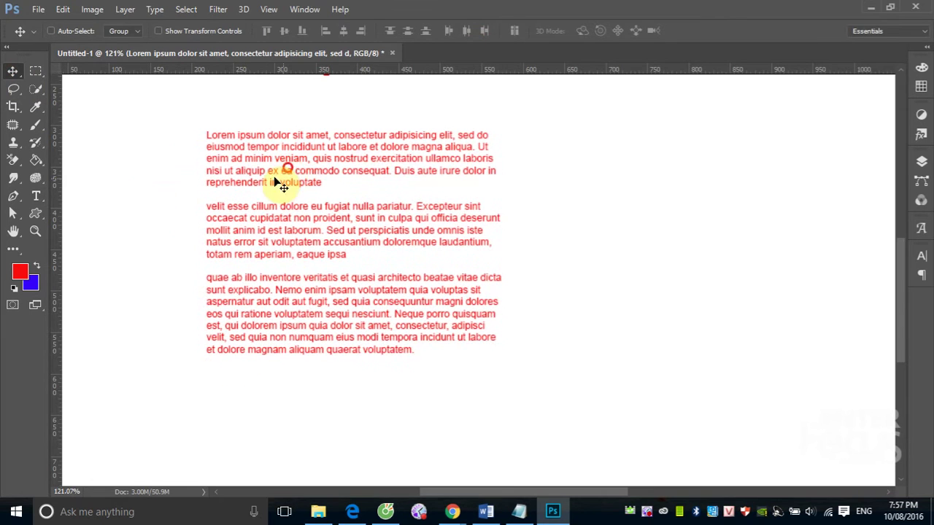
- Add vertical guides at the text's left and right edges, leaving the left indent at 0 pt
left_click(922, 275)
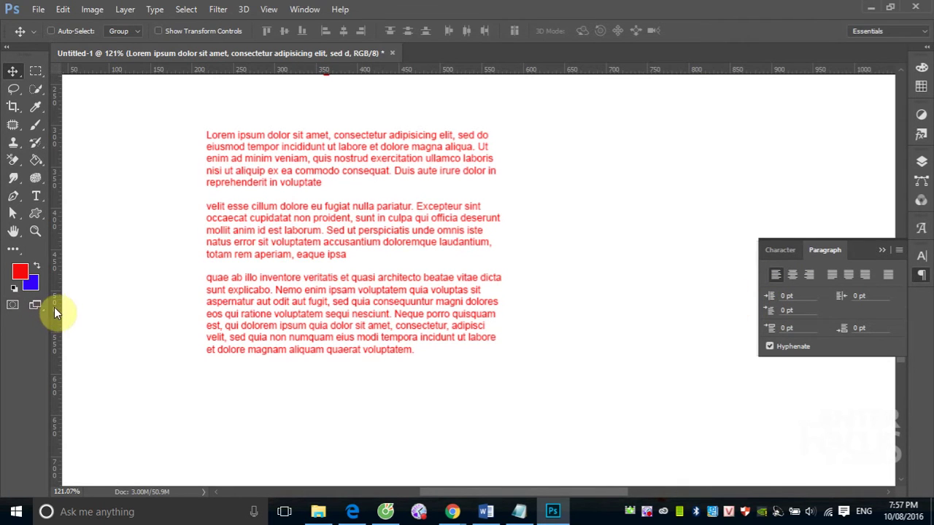
left_click_drag(57, 312, 207, 307)
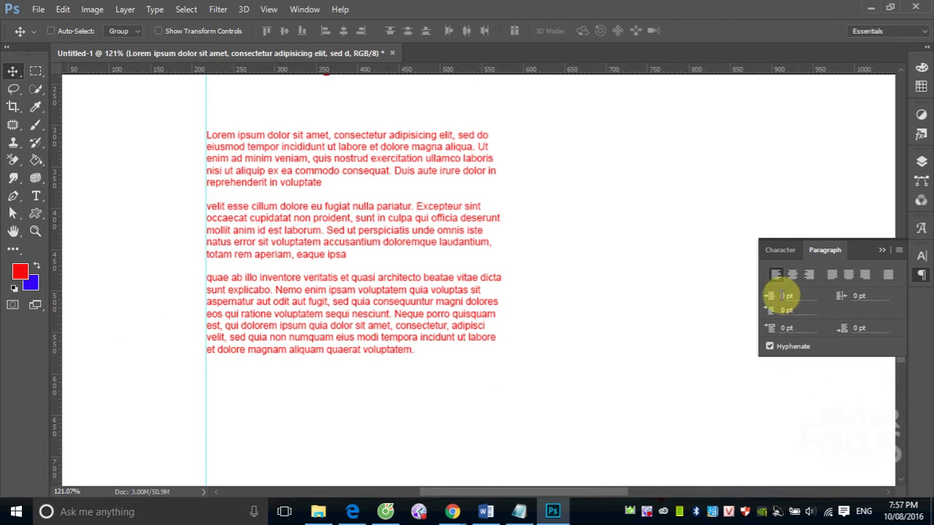
left_click(784, 295)
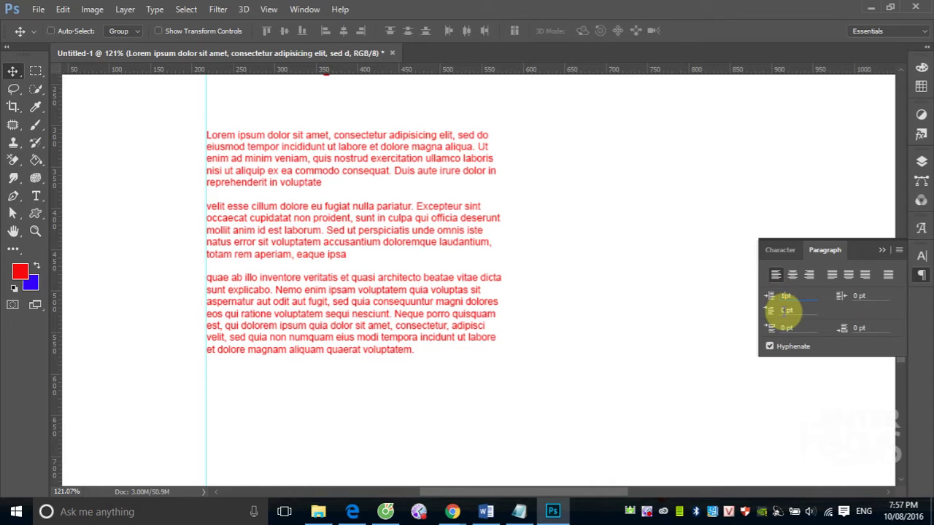
type("10")
key("Return")
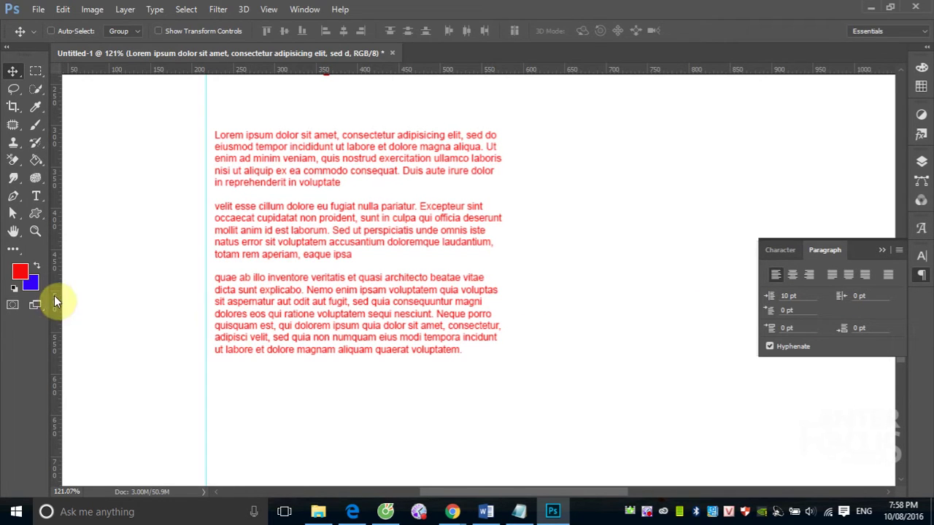
left_click_drag(54, 296, 503, 293)
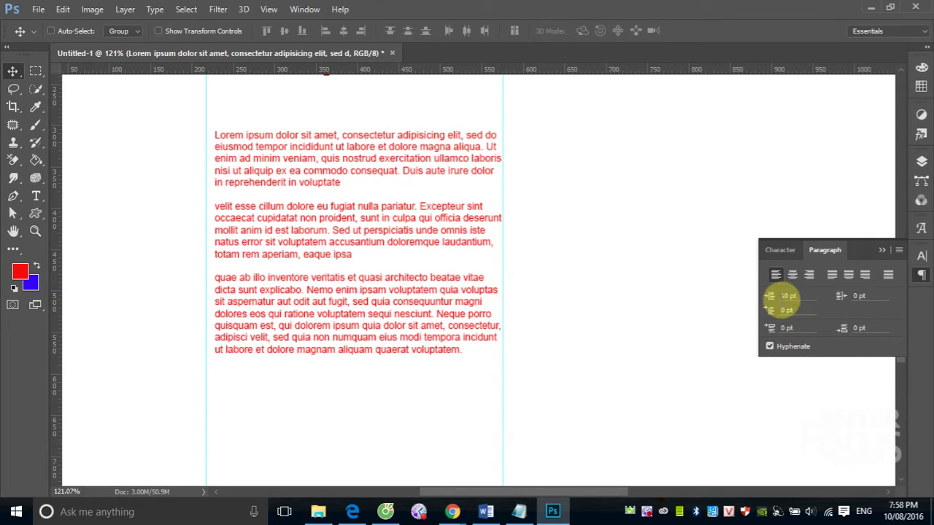
type("10")
key("Return")
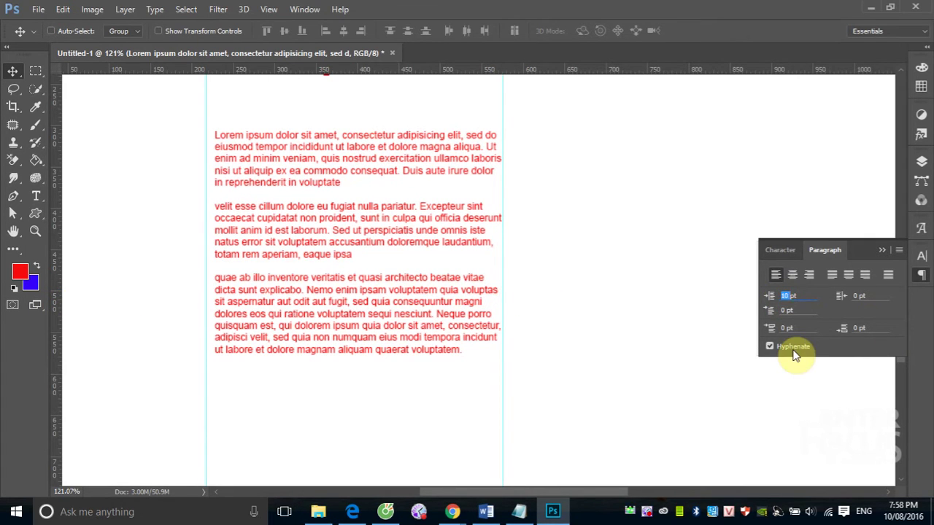
type("0pt")
key("Return")
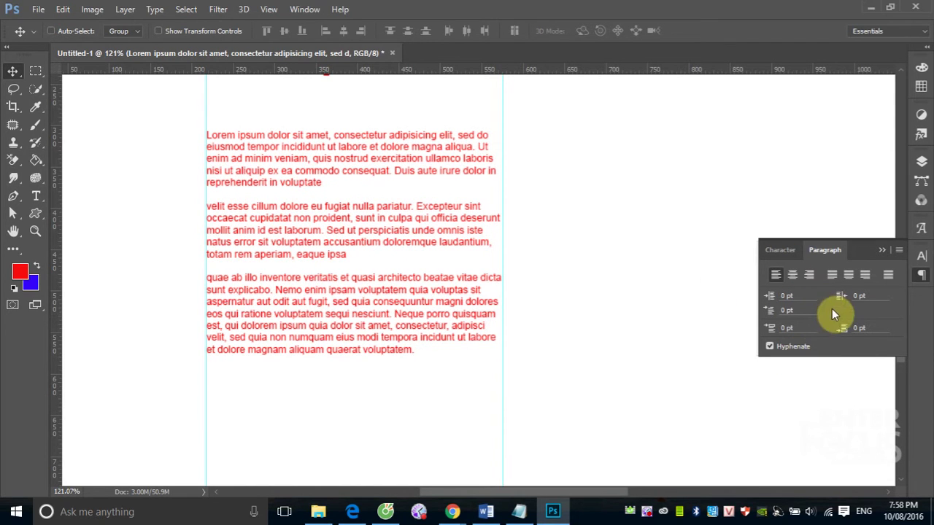
- Give the paragraphs a 10 pt right indent and a 10 pt first-line indent
left_click(856, 297)
type("10")
key("Return")
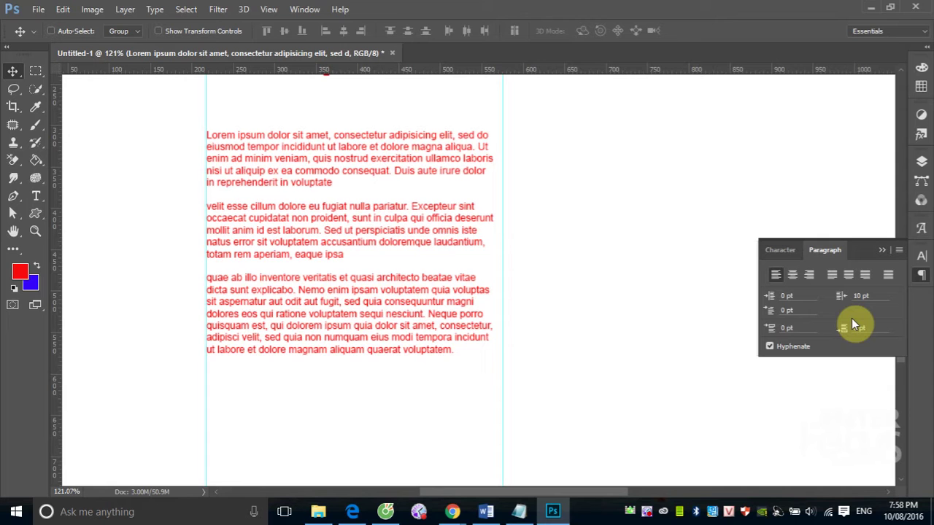
left_click(787, 311)
type("10")
key("Return")
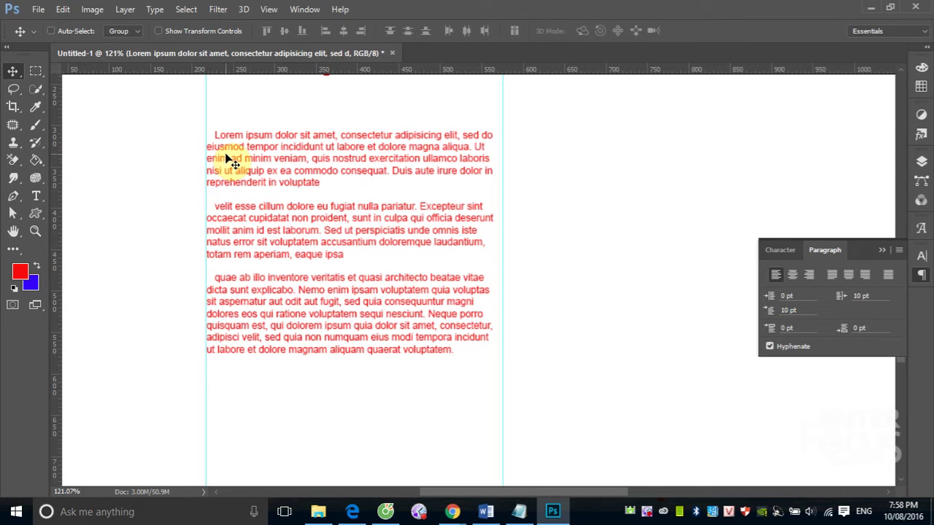
left_click(780, 251)
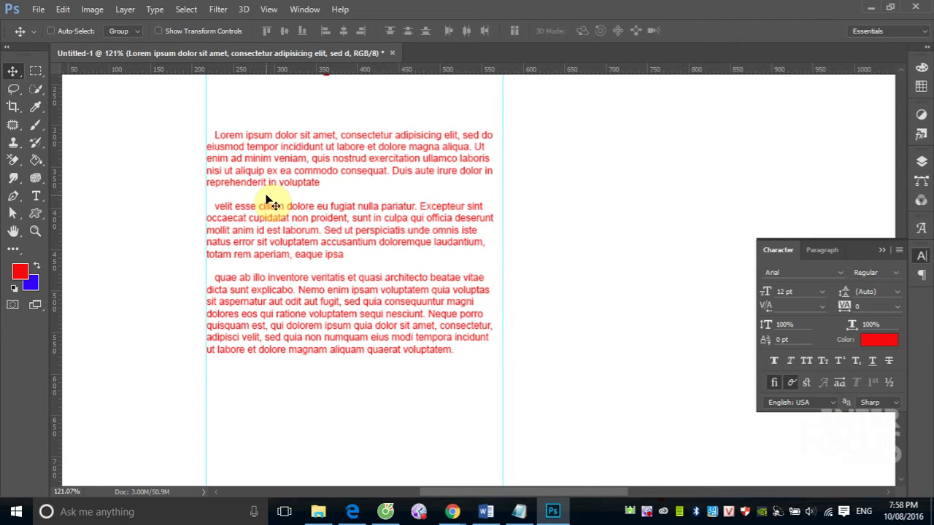
left_click(125, 9)
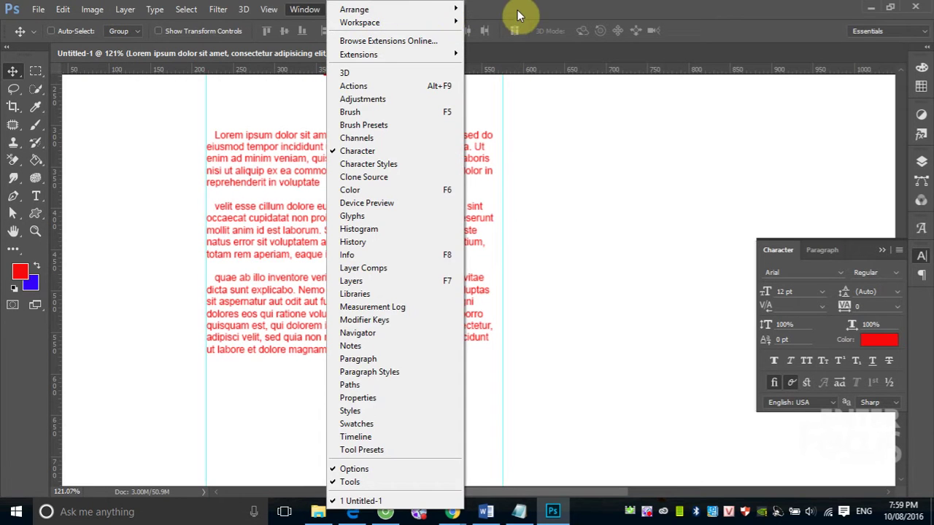
left_click(518, 18)
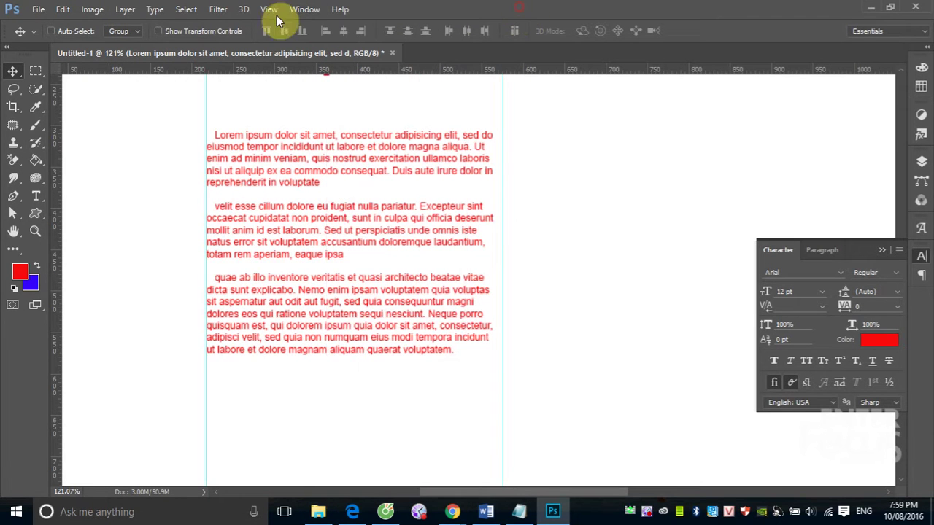
left_click(154, 11)
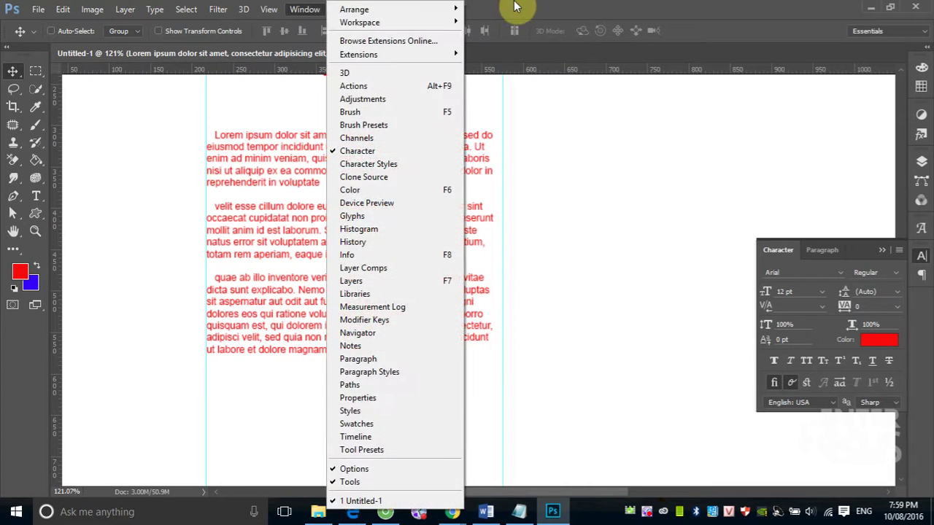
left_click(516, 7)
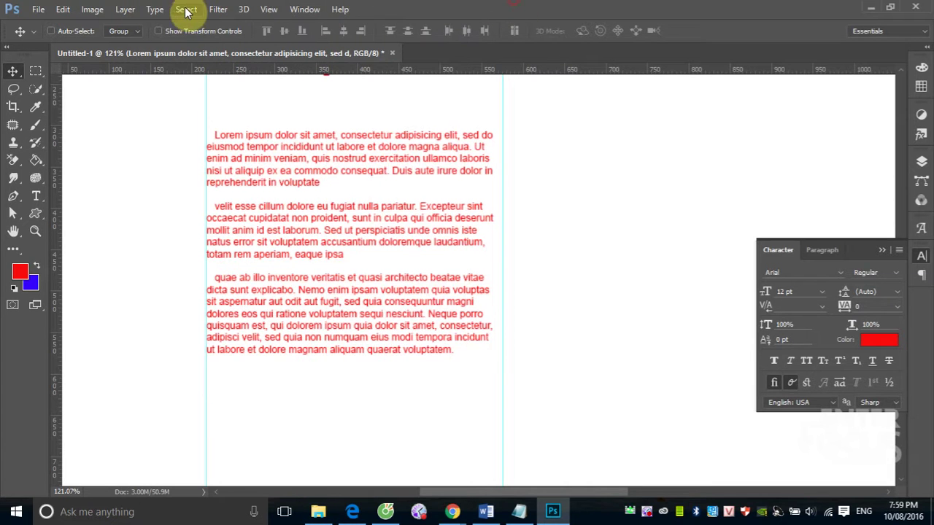
left_click(154, 11)
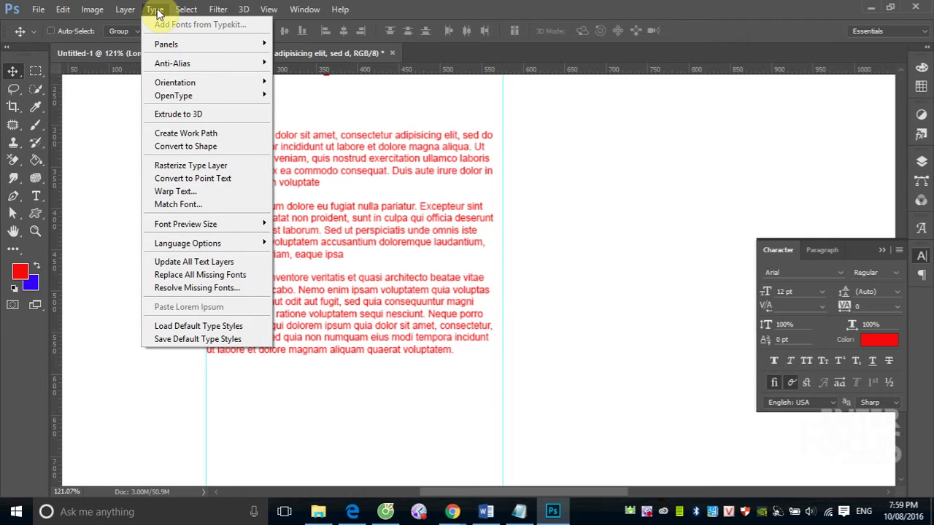
left_click(444, 15)
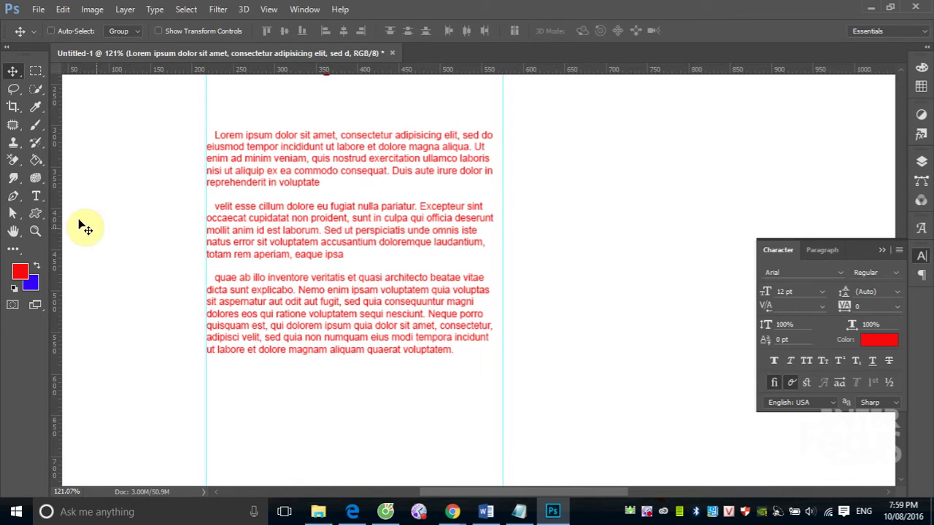
- Start a new text point right of the paragraphs with right and first-line indents at 0 pt
left_click(35, 196)
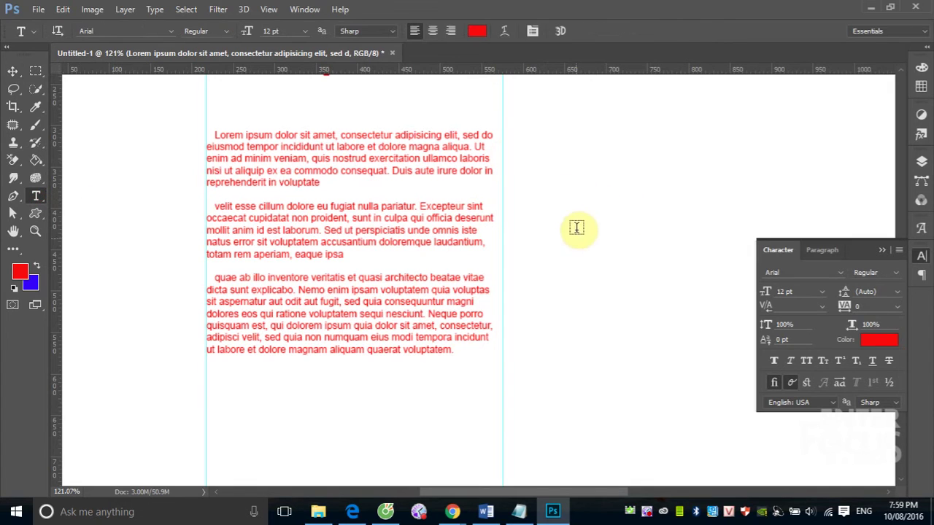
left_click(561, 197)
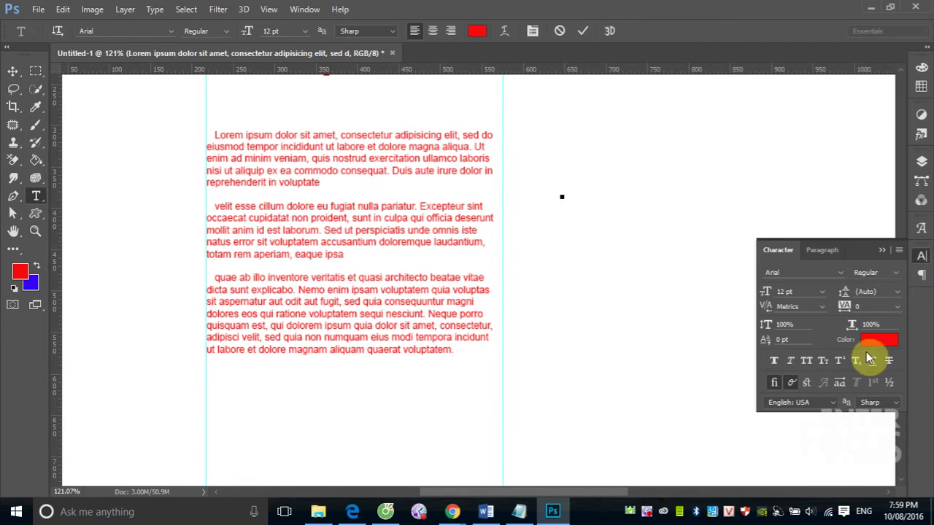
left_click(827, 251)
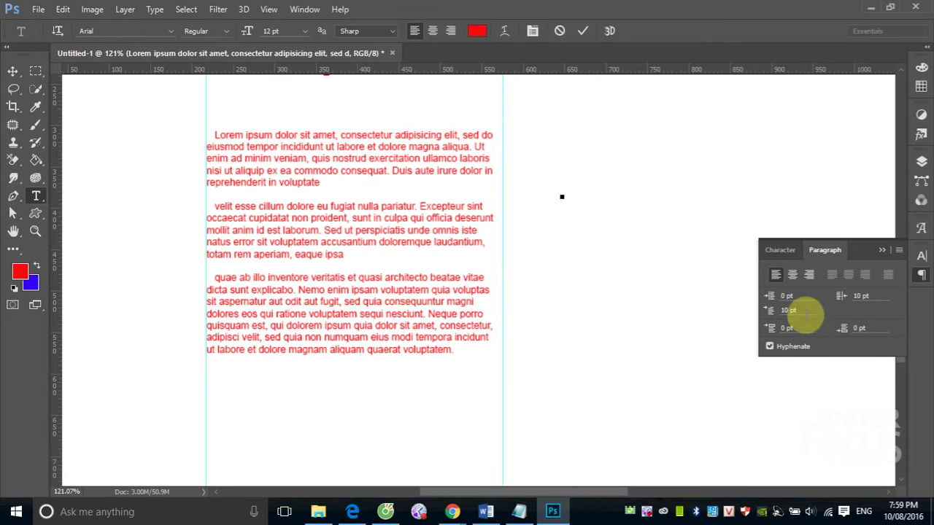
left_click(857, 296)
type("0pt")
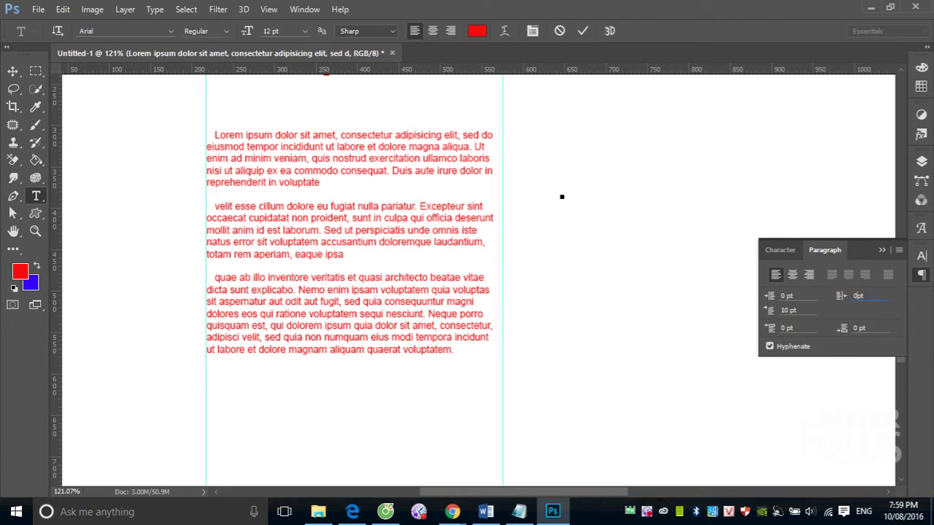
left_click(786, 310)
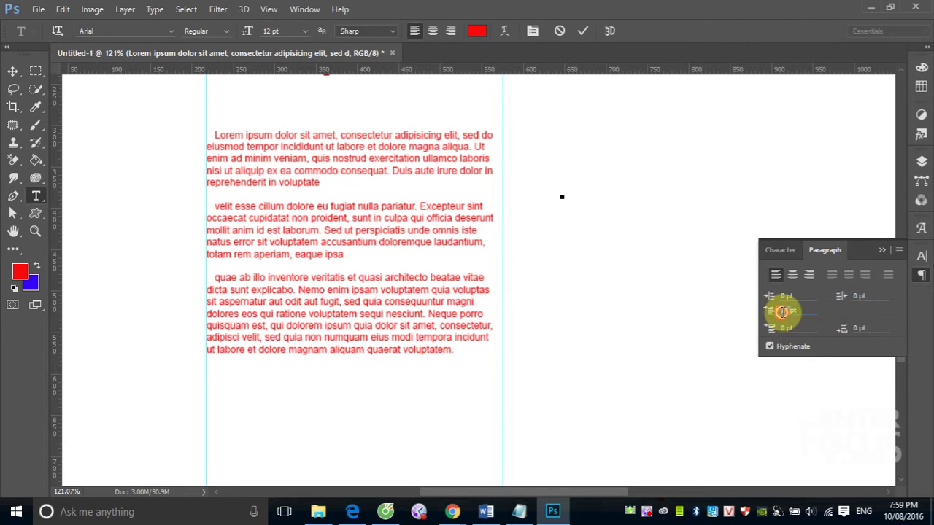
type("0")
key("Return")
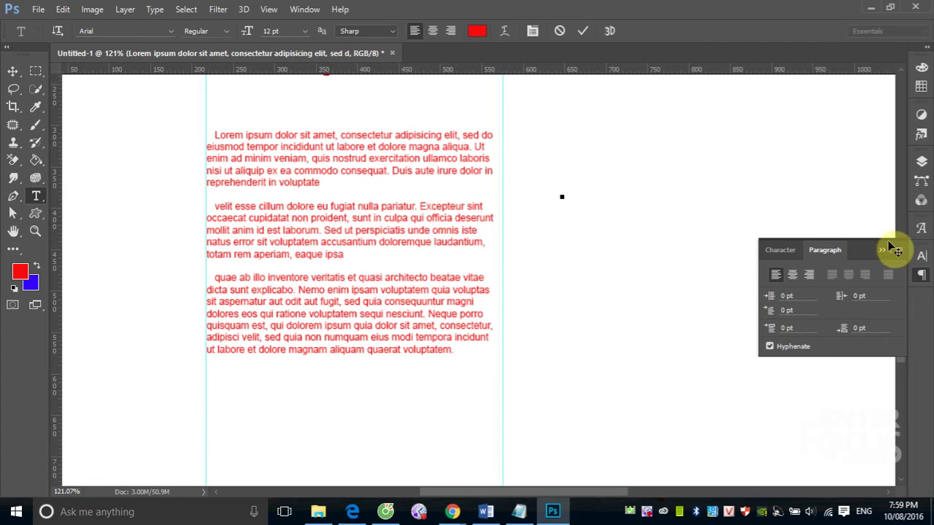
left_click(779, 249)
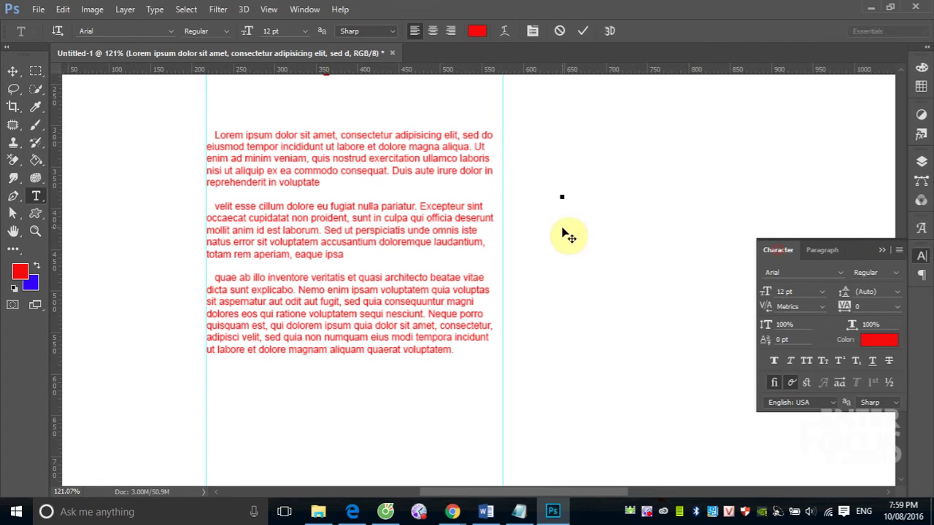
- Set the font size to 60 pt and type 'Bien dang text'
left_click(823, 292)
left_click(812, 268)
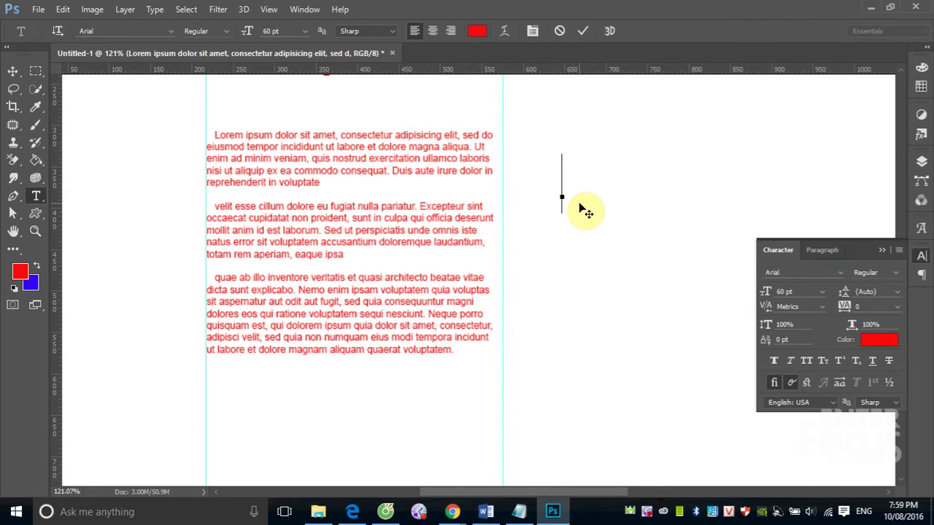
type("Bien ")
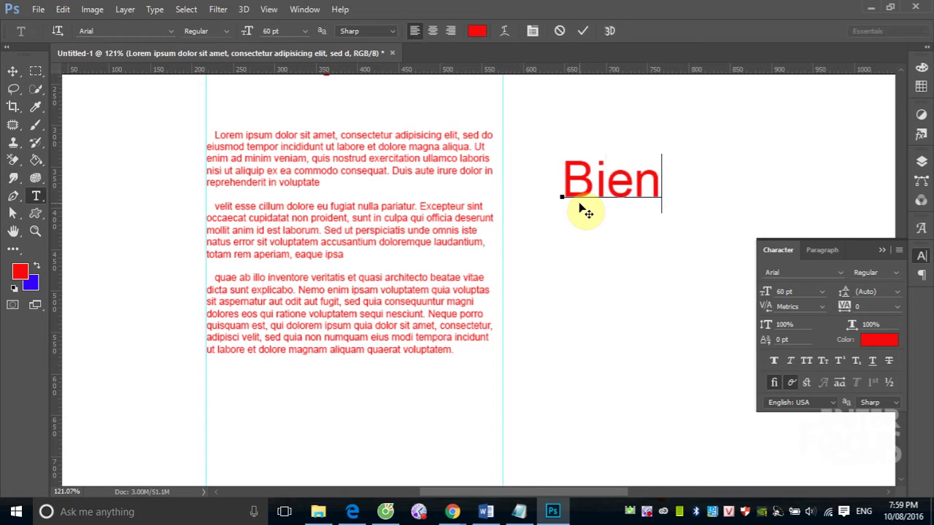
type("dan")
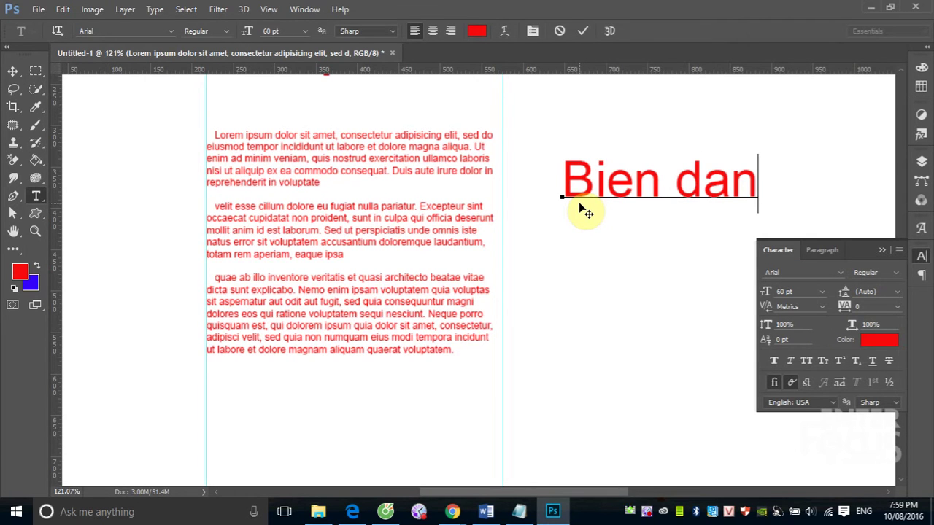
type("g tẽ")
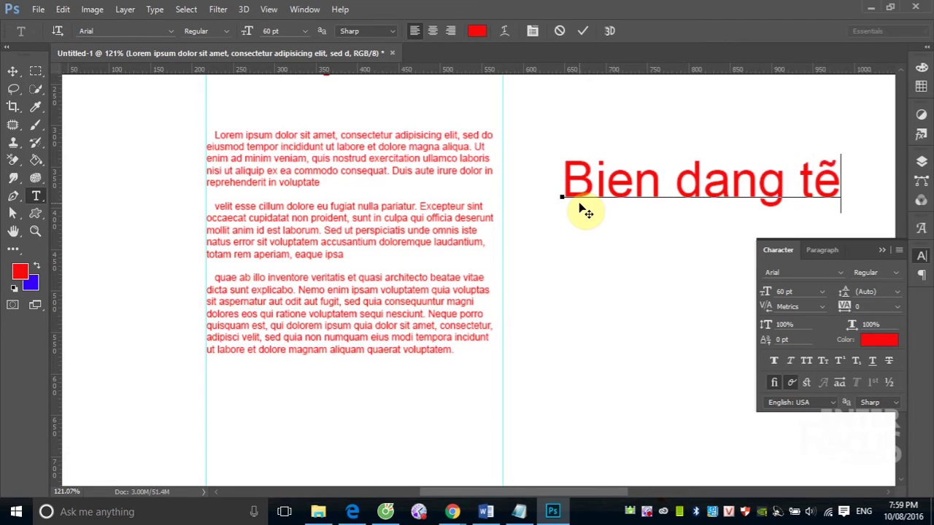
key("BackSpace")
type("ext")
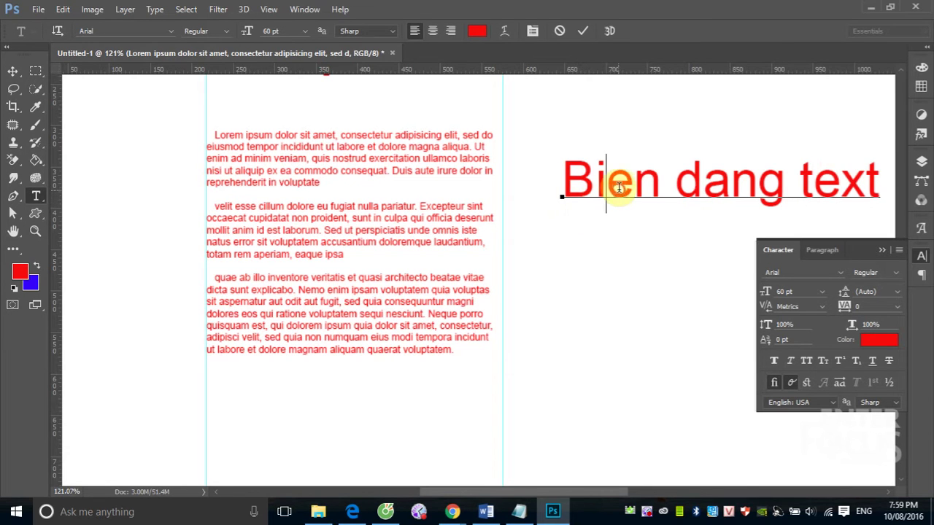
- Correct the accents so the heading reads 'Biến dạng text' and commit it
left_click_drag(605, 188, 621, 188)
type("ee")
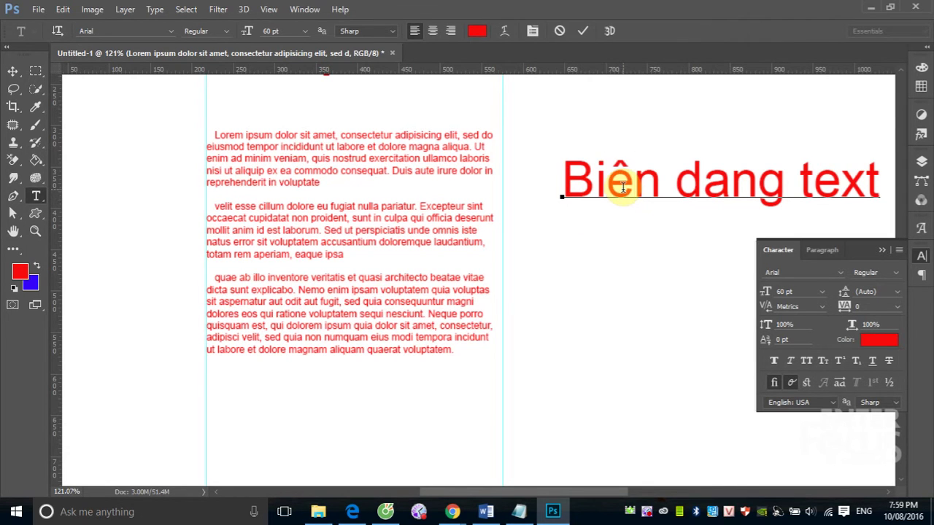
type("s")
left_click_drag(700, 184, 721, 186)
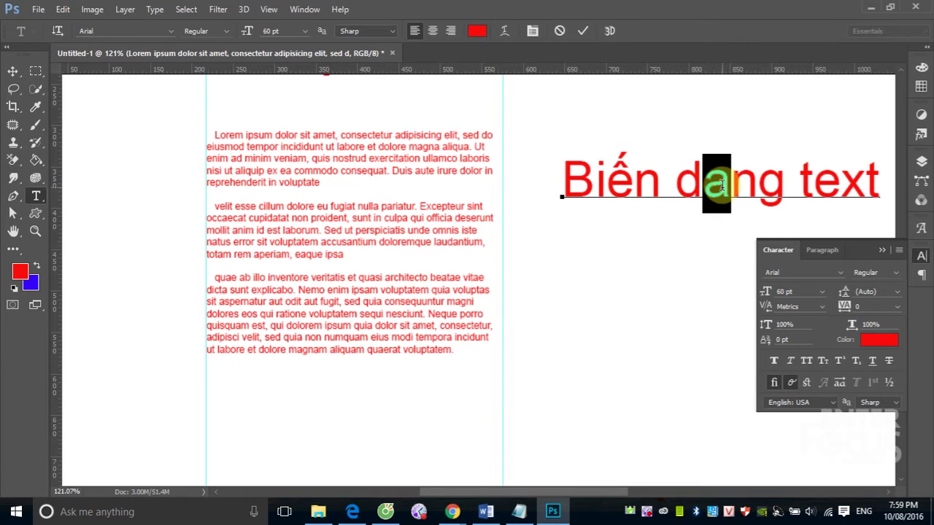
type("ạ")
left_click(21, 77)
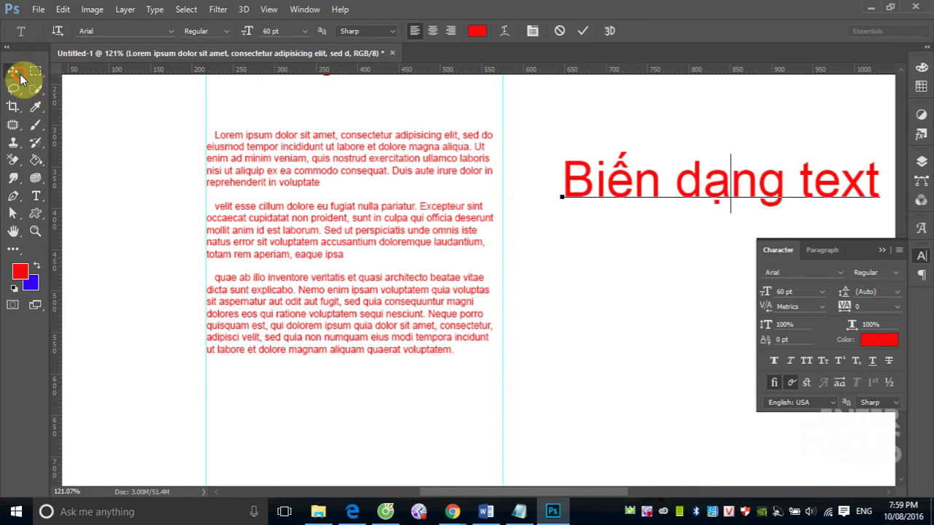
- Select the Lorem ipsum paragraph layer and delete it from the canvas
left_click(881, 251)
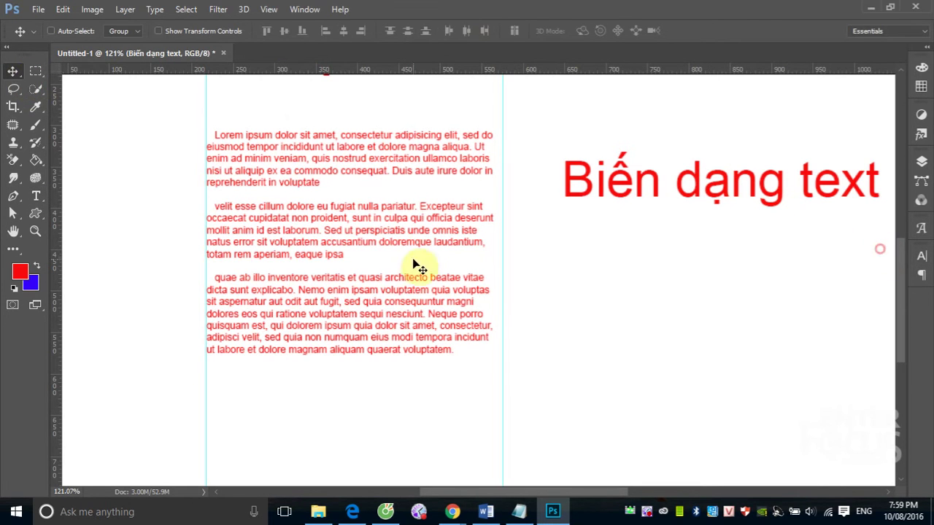
right_click(315, 239)
left_click(332, 253)
key("Delete")
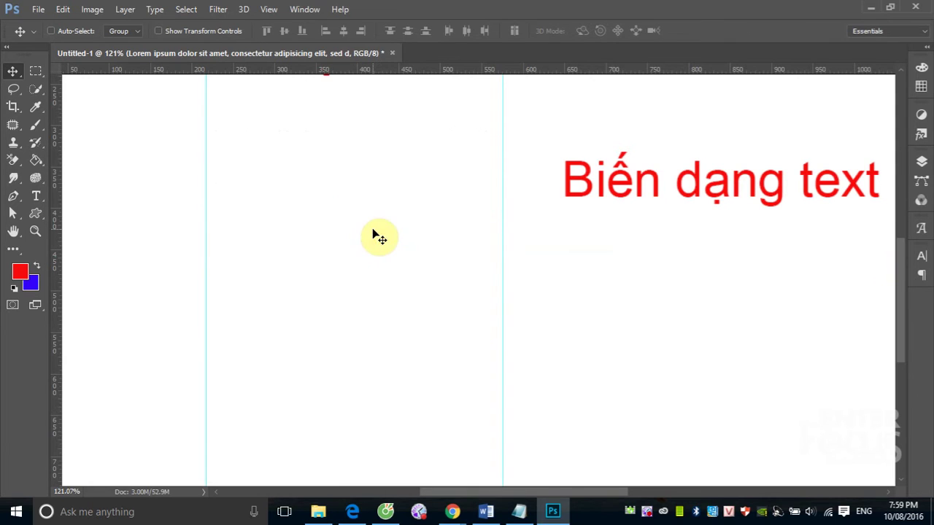
- Move the Biến dạng text heading to the left of the page and show the Layers panel
right_click(621, 199)
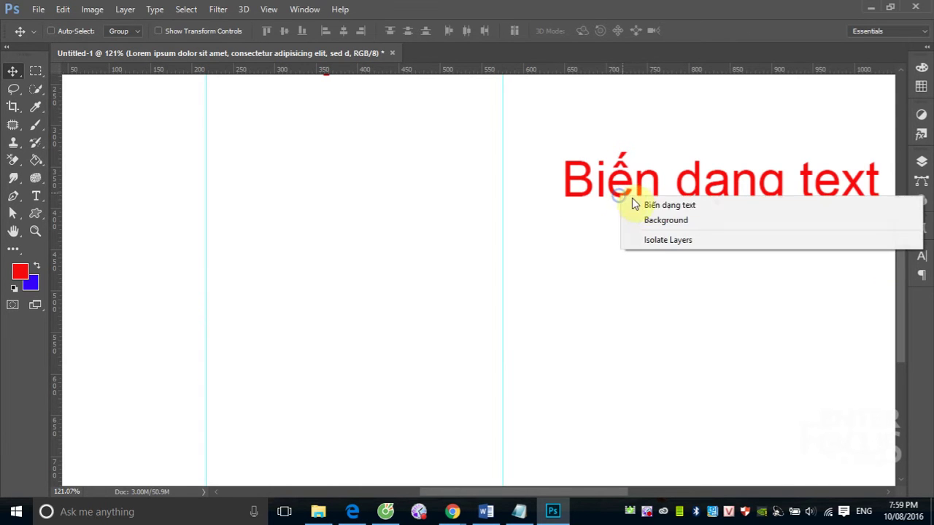
left_click(627, 203)
mouse_move(626, 204)
left_mouse_down()
mouse_move(370, 293)
mouse_move(277, 216)
left_mouse_up()
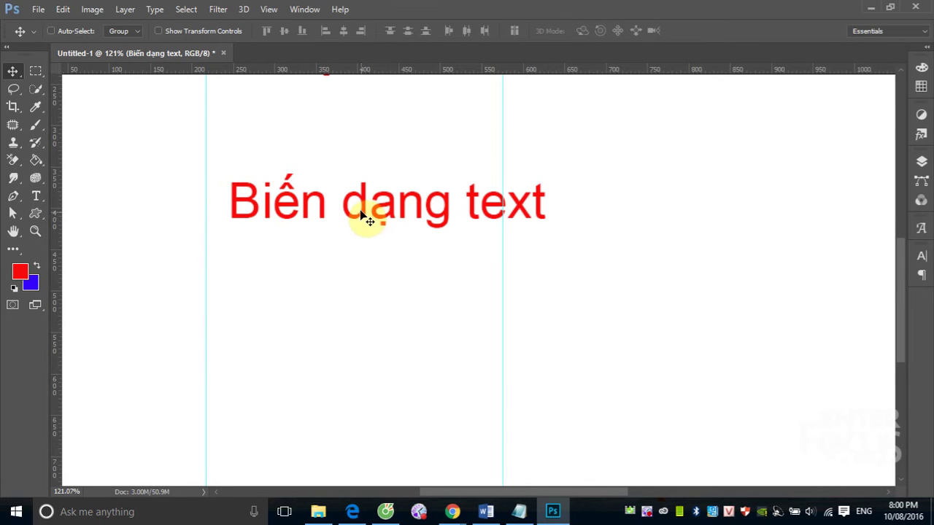
left_click(36, 198)
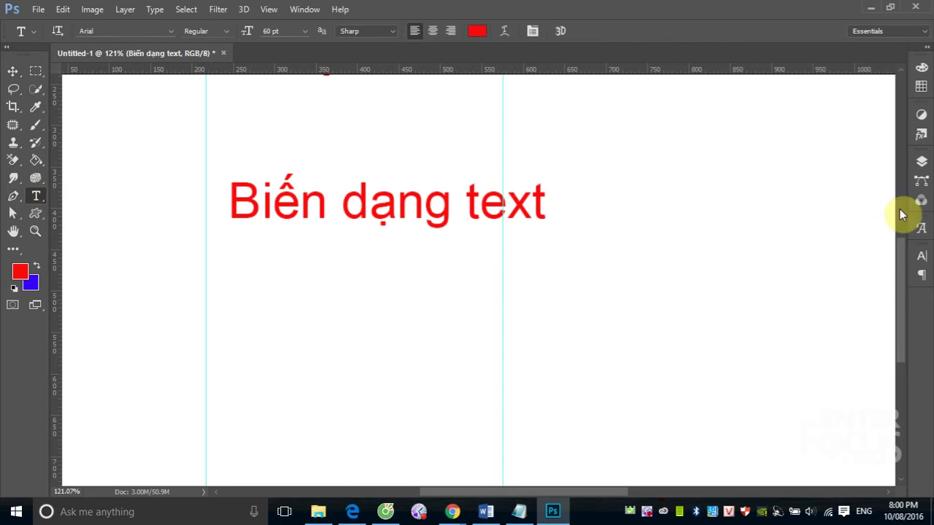
left_click(923, 163)
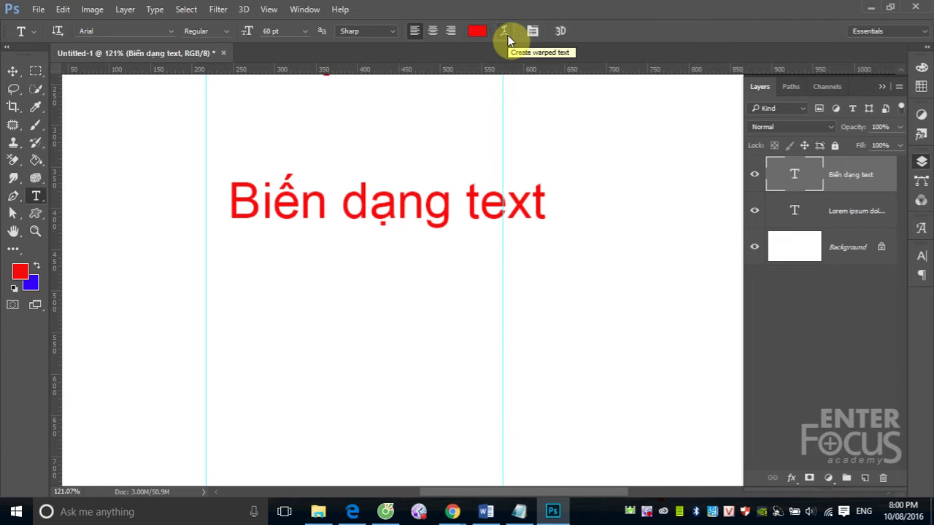
- Give the heading an Arc warp at +50 bend in Vertical orientation
left_click(508, 34)
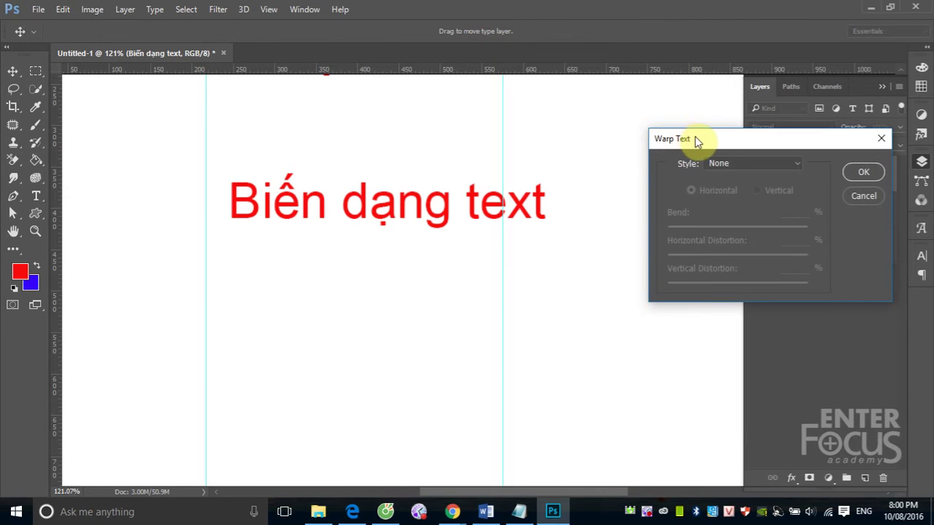
mouse_move(689, 121)
left_mouse_down()
mouse_move(637, 121)
mouse_move(595, 95)
left_mouse_up()
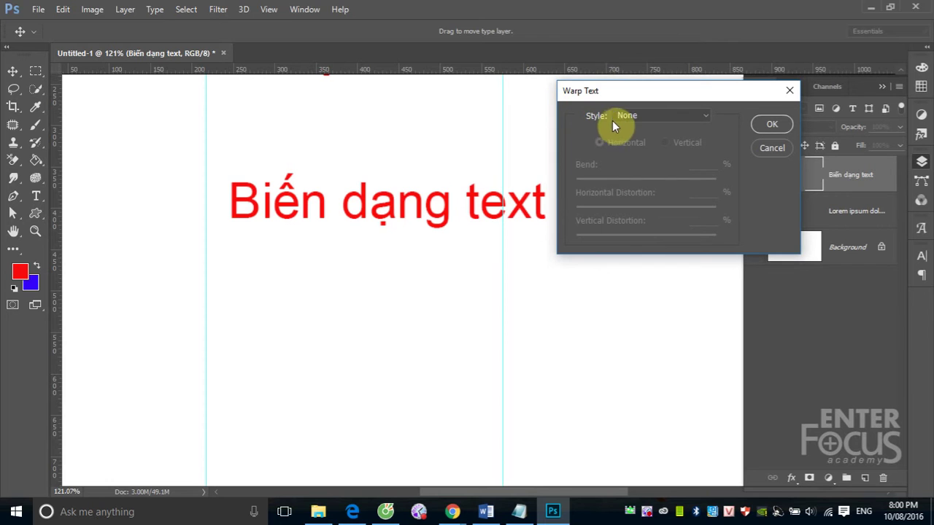
left_click_drag(694, 96, 739, 95)
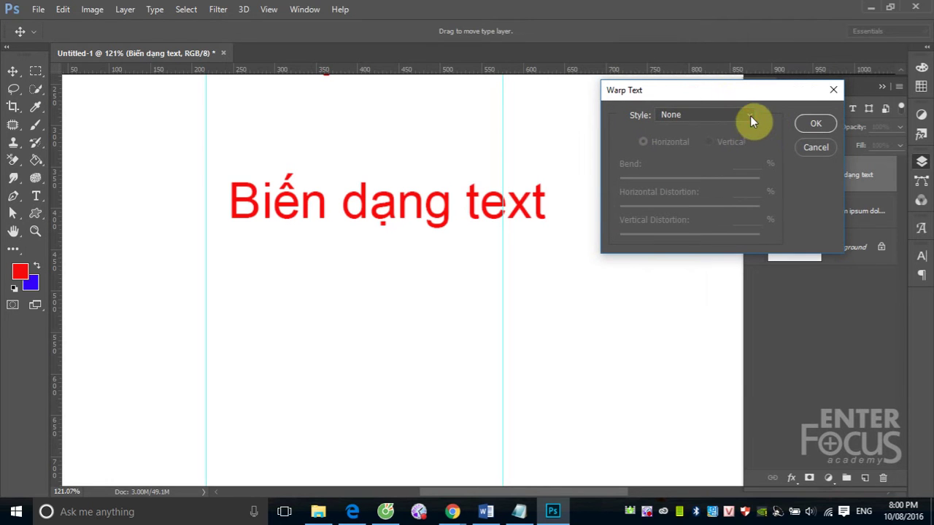
left_click(750, 116)
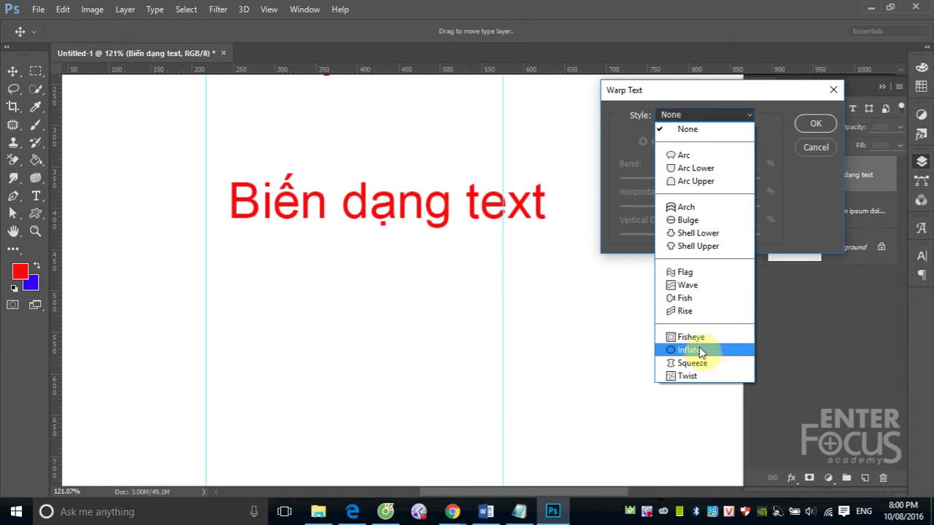
left_click(686, 156)
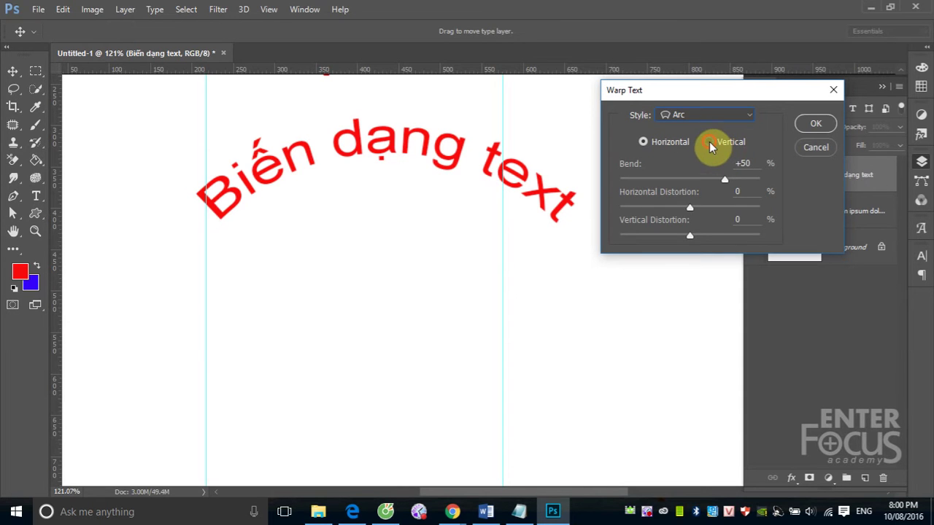
left_click(710, 143)
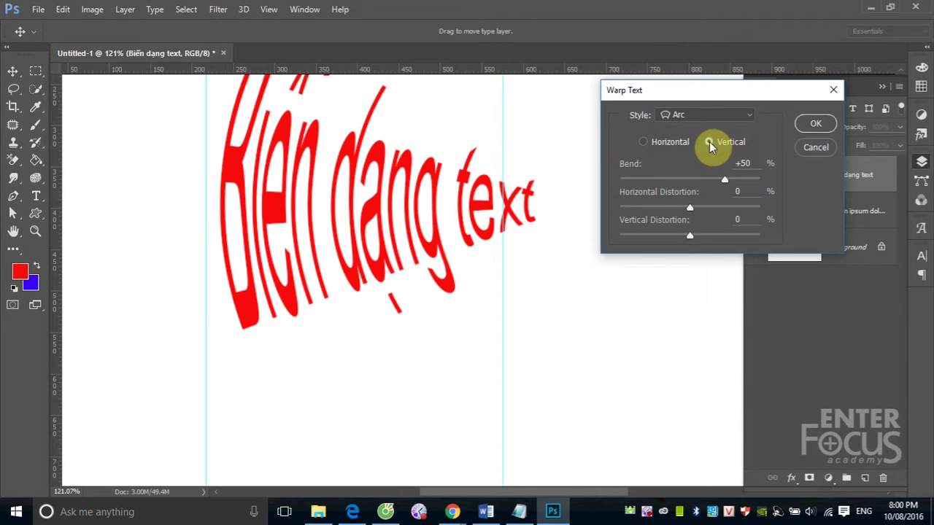
left_click(644, 142)
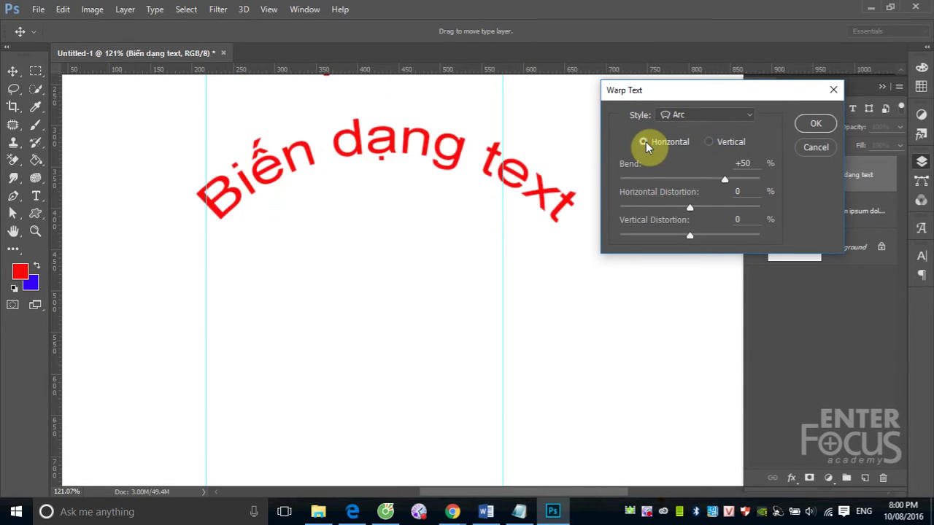
left_click(710, 142)
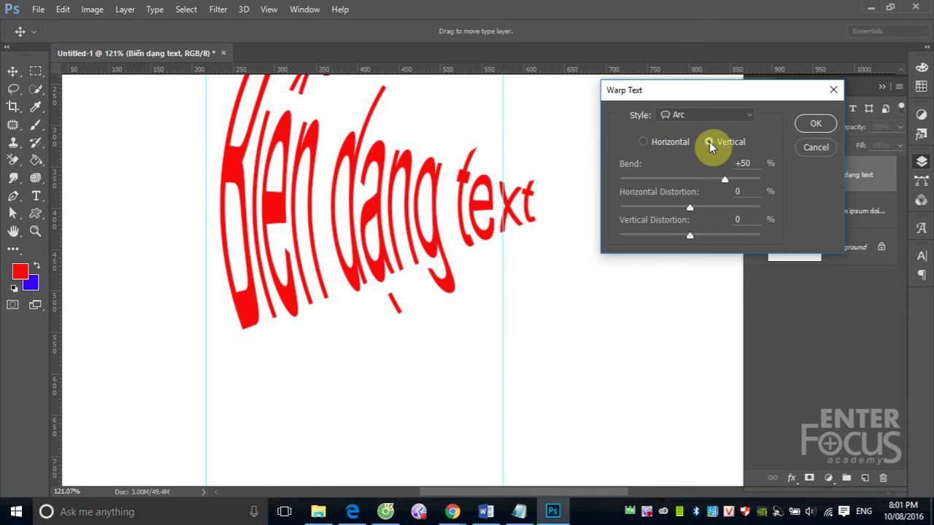
- Switch the Arc warp to Horizontal, test higher and lower bends, then set the bend to 0
left_click(642, 143)
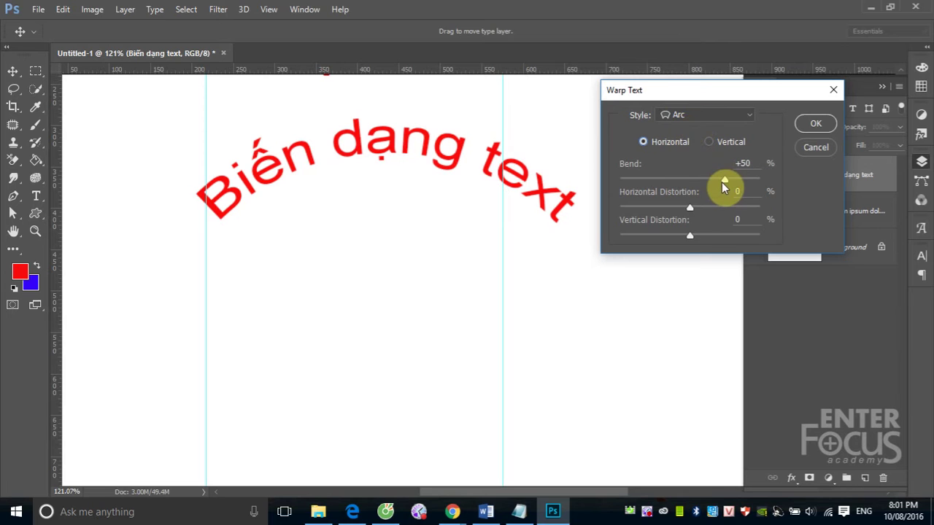
left_click_drag(724, 179, 747, 184)
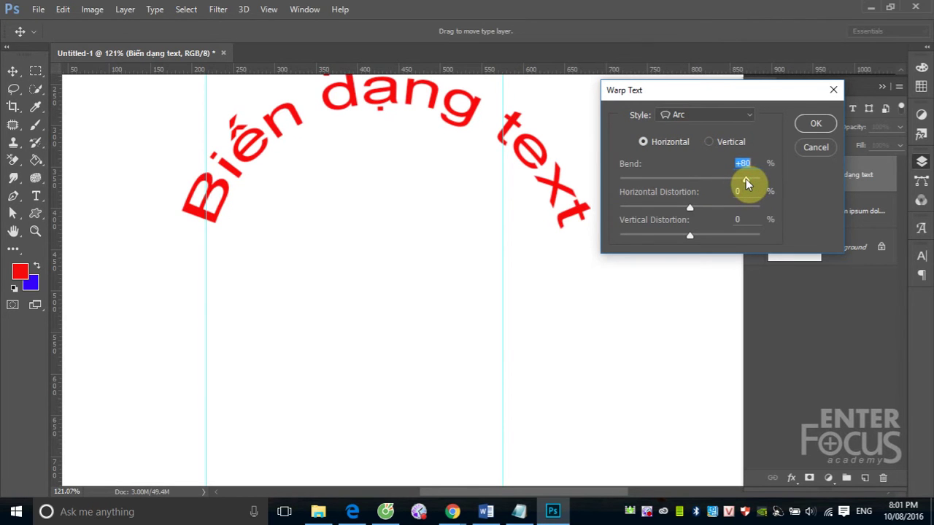
left_click_drag(746, 182, 641, 184)
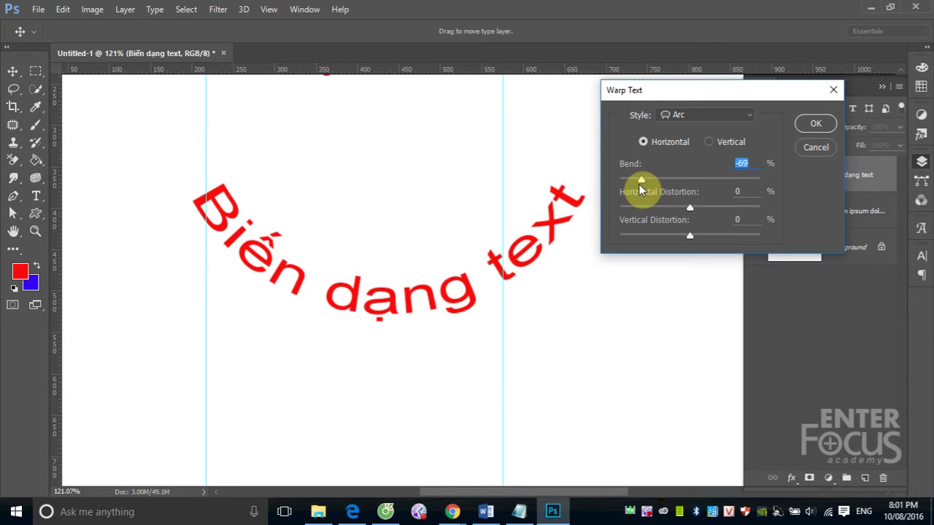
left_click_drag(641, 181, 690, 181)
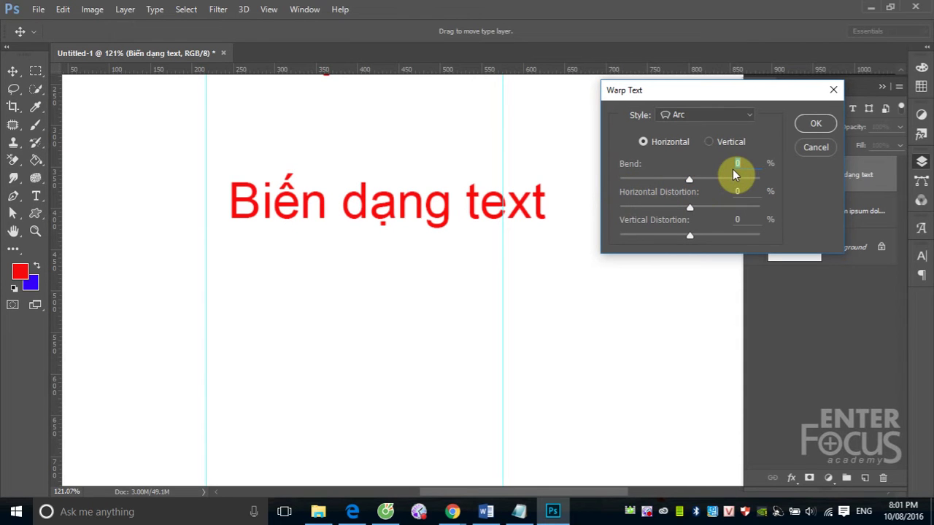
- Try horizontal and vertical distortion at ±100, then reset both to 0
left_click(693, 211)
left_click_drag(698, 207, 752, 208)
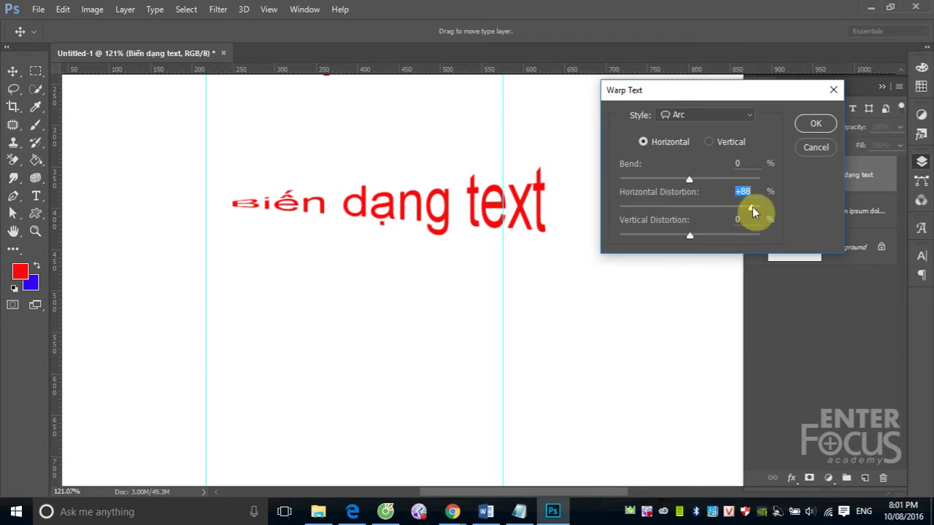
left_click_drag(752, 208, 619, 208)
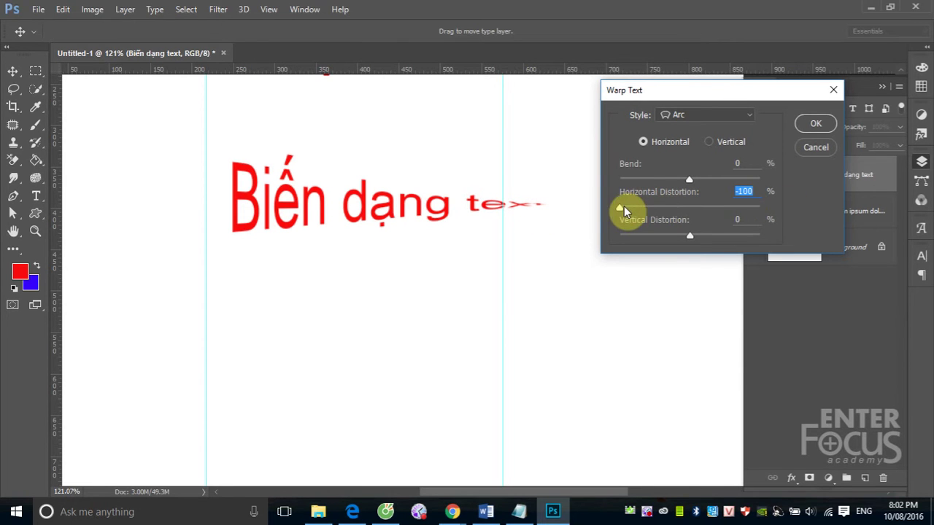
left_click_drag(621, 208, 690, 209)
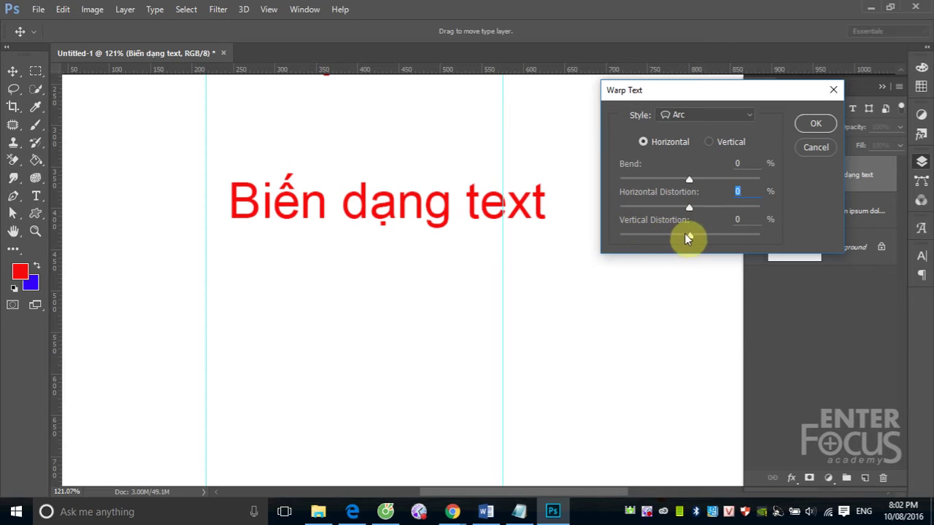
left_click_drag(686, 236, 617, 236)
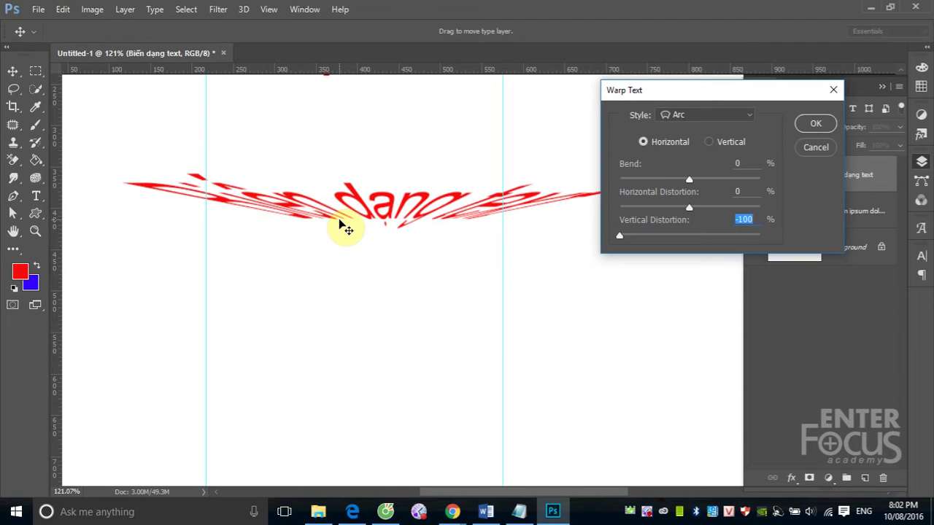
left_click_drag(621, 234, 785, 233)
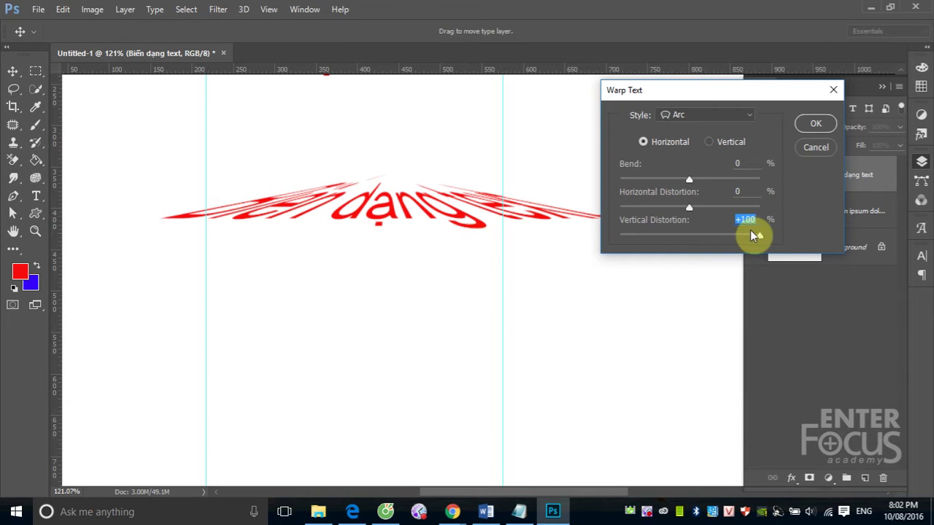
left_click_drag(761, 235, 690, 238)
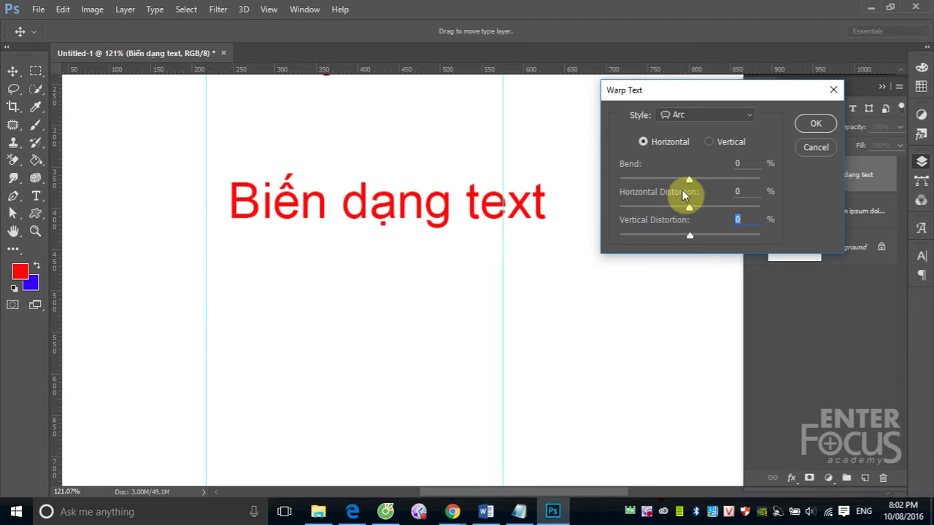
- Set the Arc bend to +43 and confirm the warp
left_click_drag(689, 181, 721, 182)
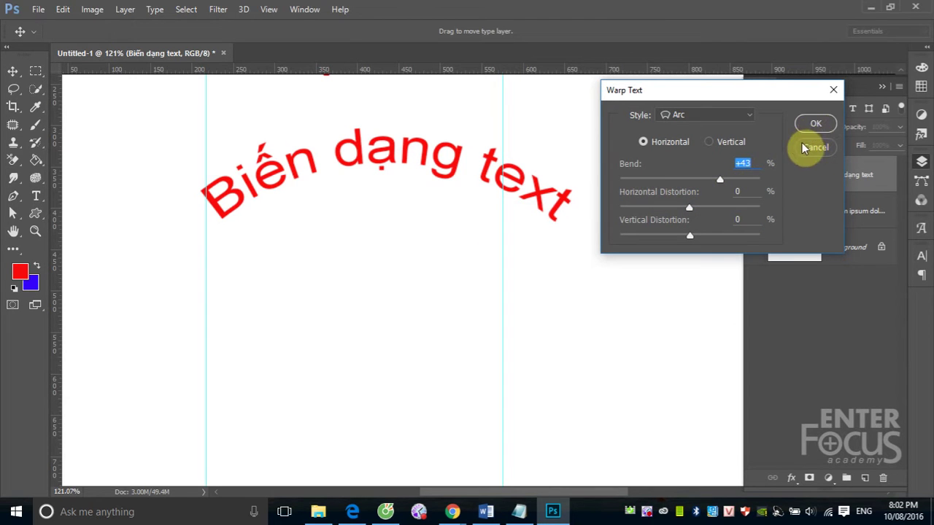
left_click(750, 116)
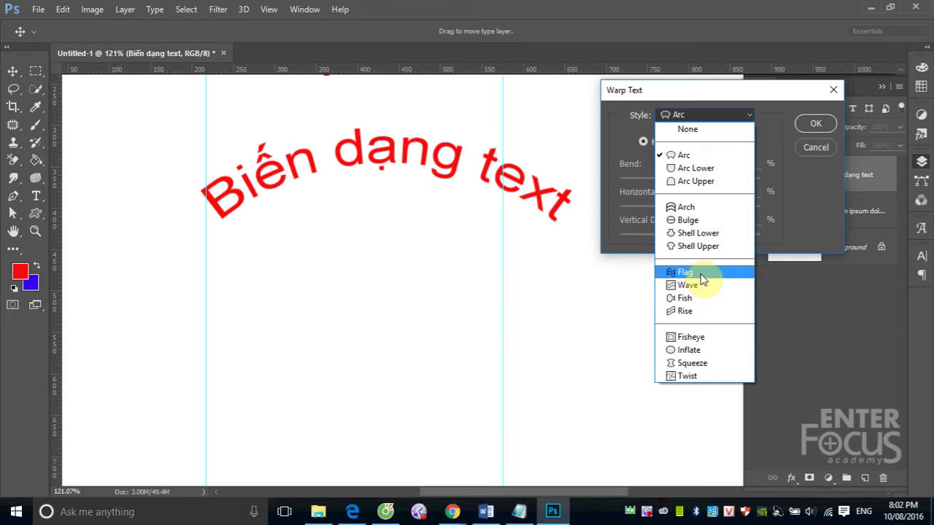
left_click(815, 124)
left_click(812, 124)
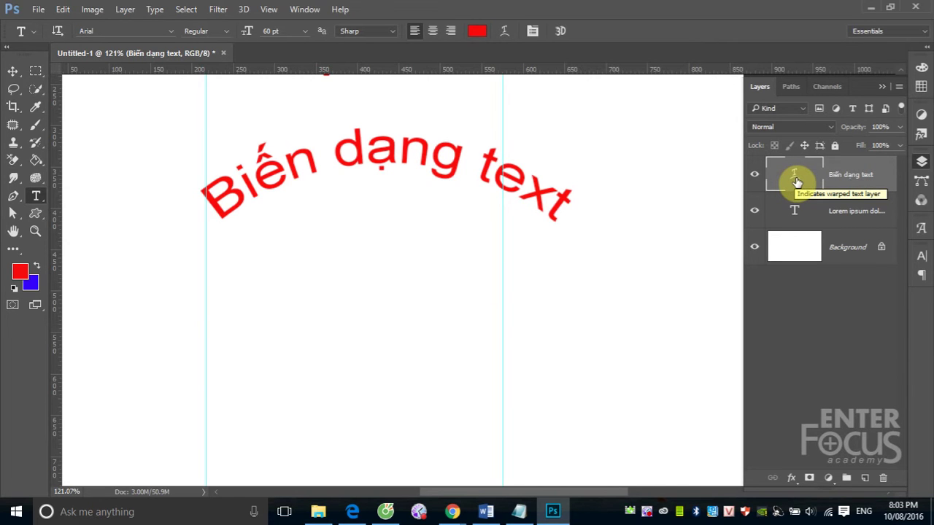
- Select the Biến dạng text layer with the Type tool active
left_click(13, 70)
left_click(800, 341)
left_click(834, 182)
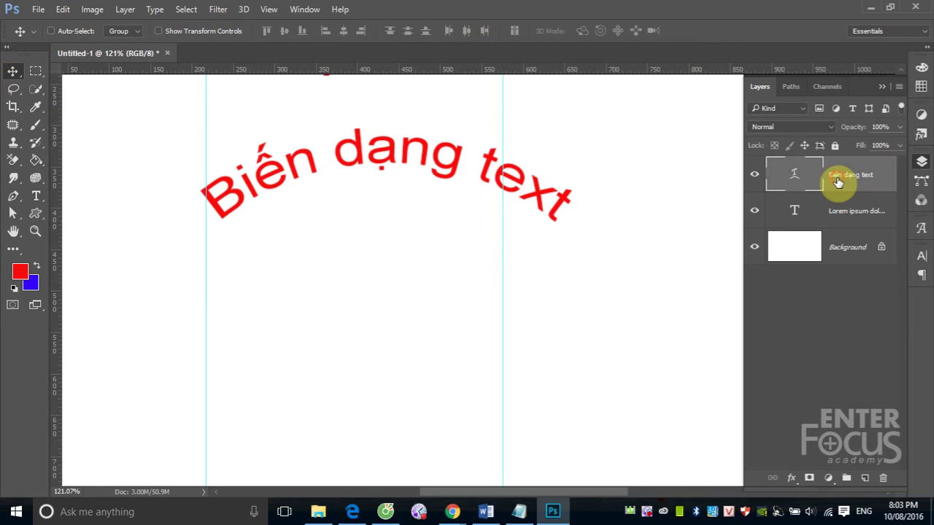
left_click(37, 201)
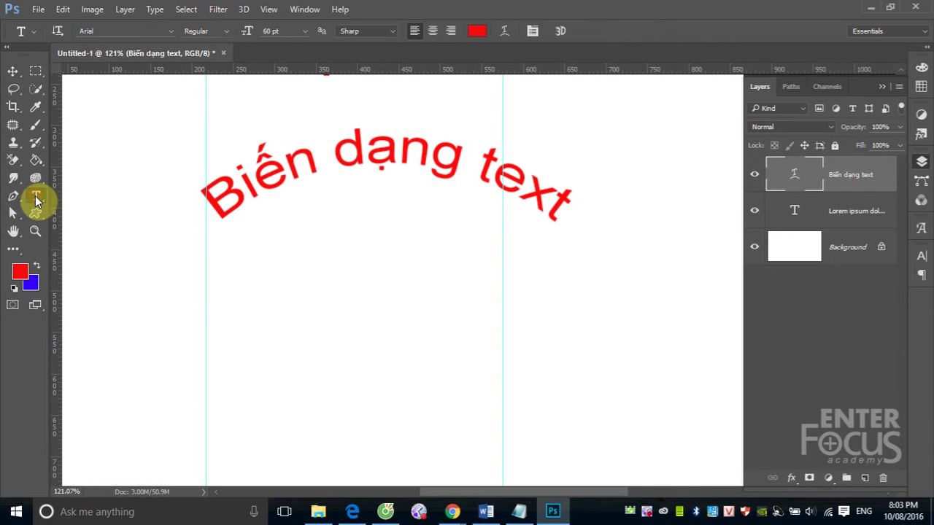
- Change the warp style to None and confirm, straightening the heading
left_click(505, 32)
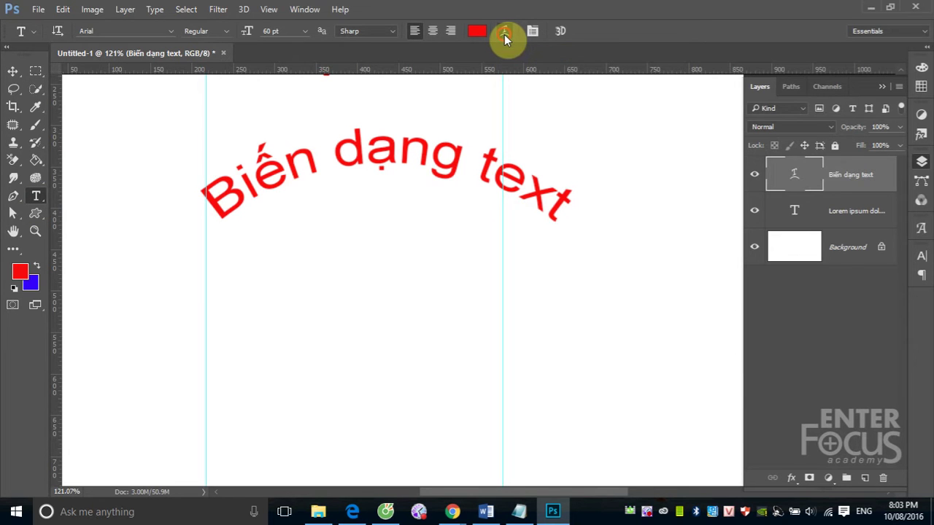
left_click(746, 114)
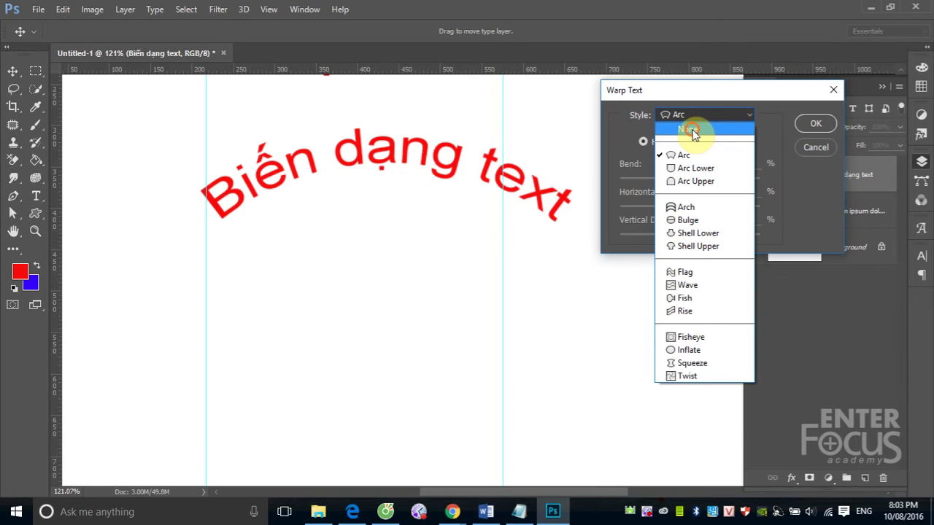
left_click(692, 130)
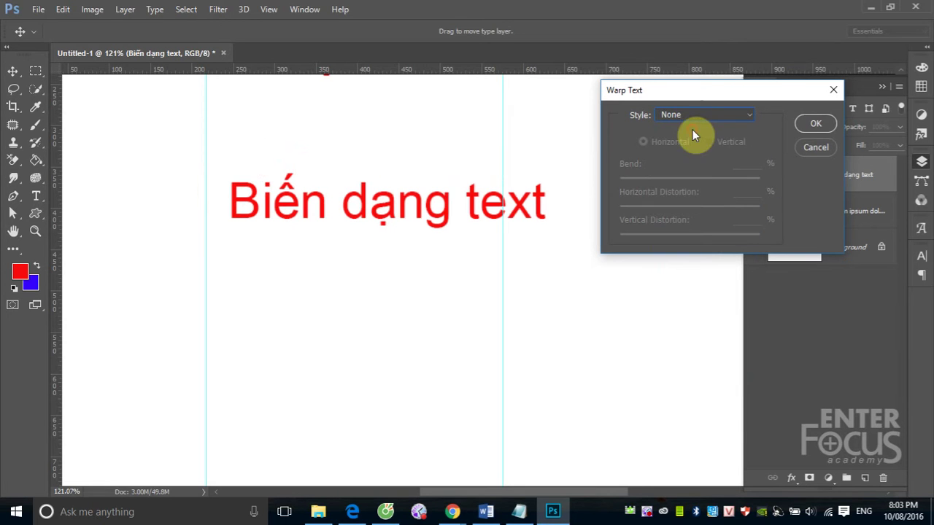
left_click(814, 125)
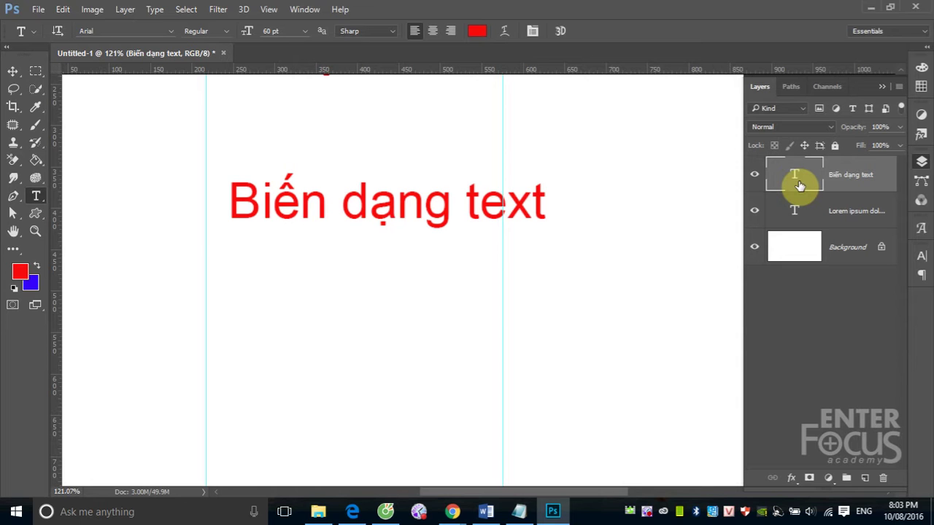
- Zoom out and move the Lorem ipsum line higher on the page
left_click(13, 73)
key("ctrl+minus")
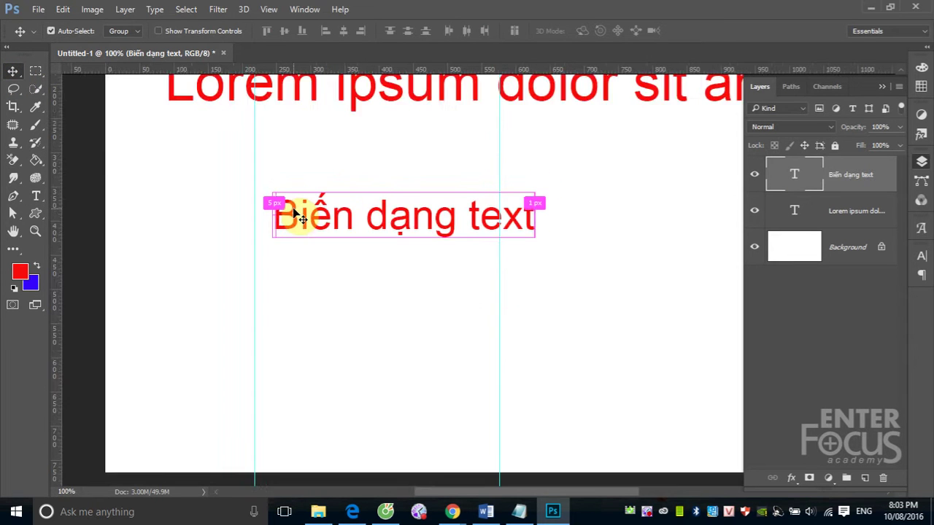
key("ctrl+minus")
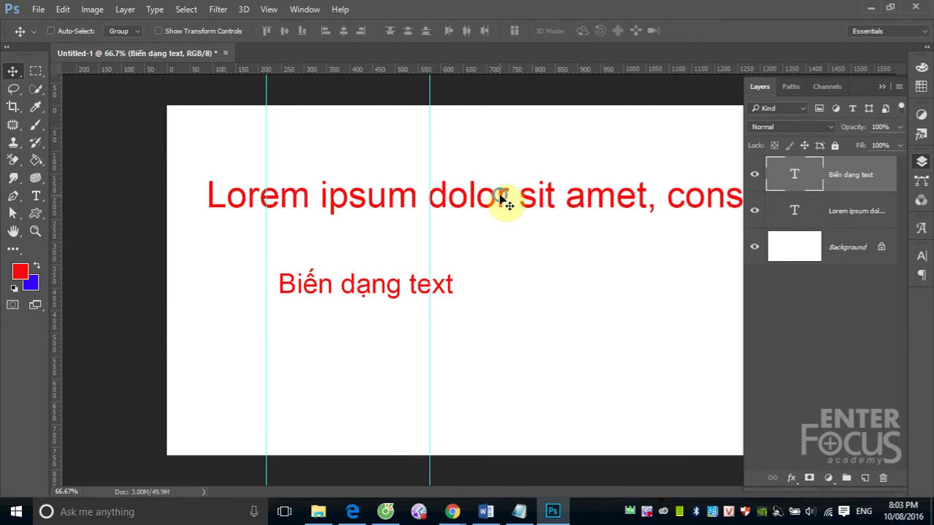
right_click(502, 198)
left_click(527, 203)
left_click_drag(547, 212, 541, 169)
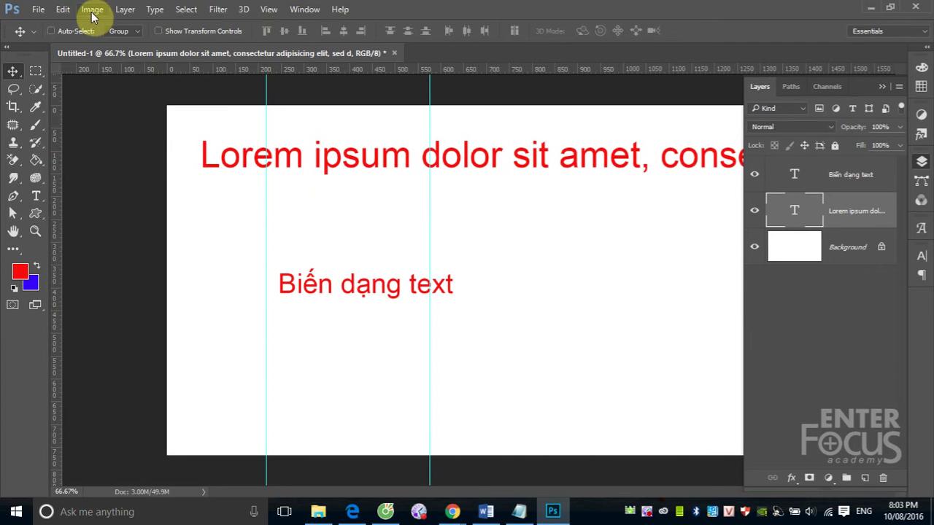
- Convert the Lorem ipsum line to paragraph text and begin editing its box
left_click(154, 9)
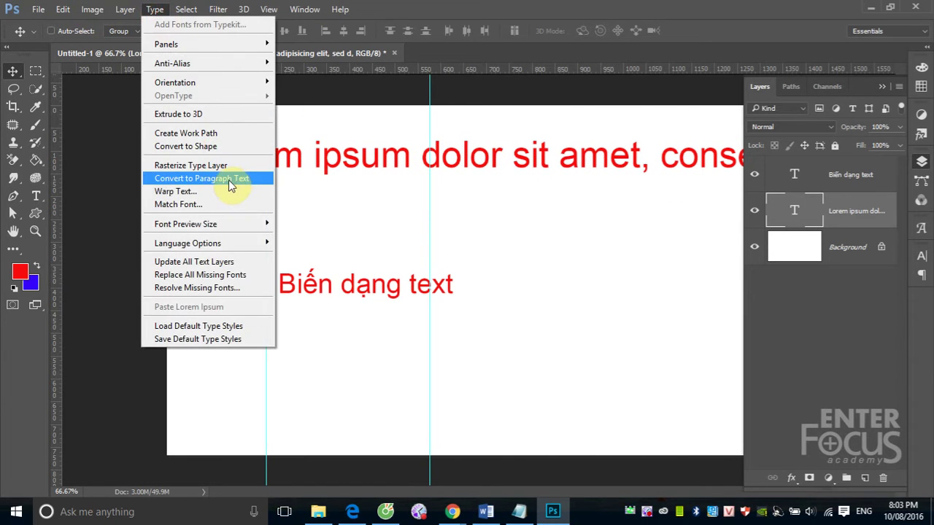
left_click(216, 180)
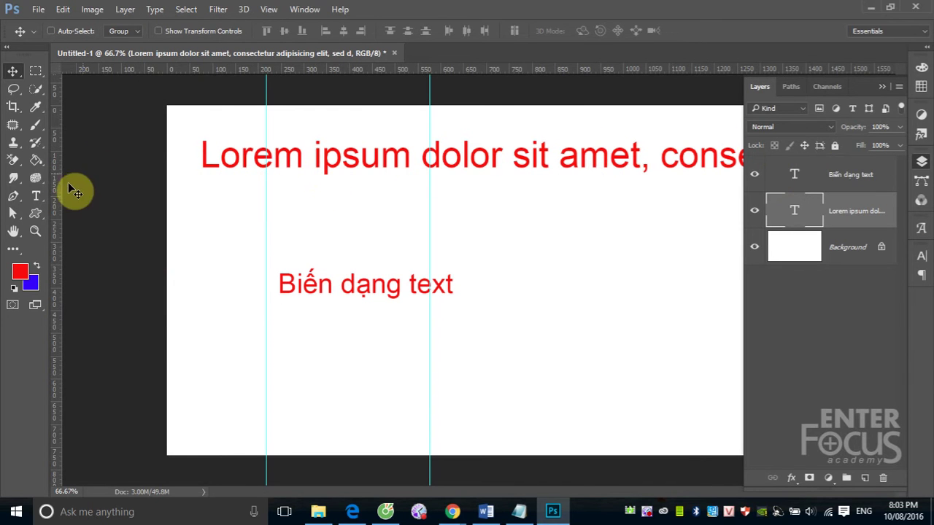
left_click(36, 196)
left_click(303, 157)
- Make the Lorem ipsum text box taller and narrower, moving it back onto the page
left_click(882, 86)
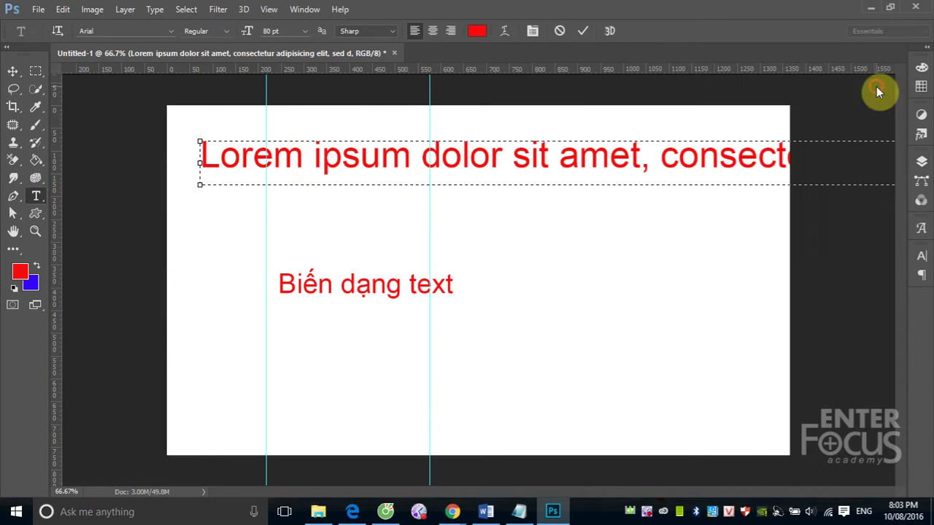
key("ctrl+minus")
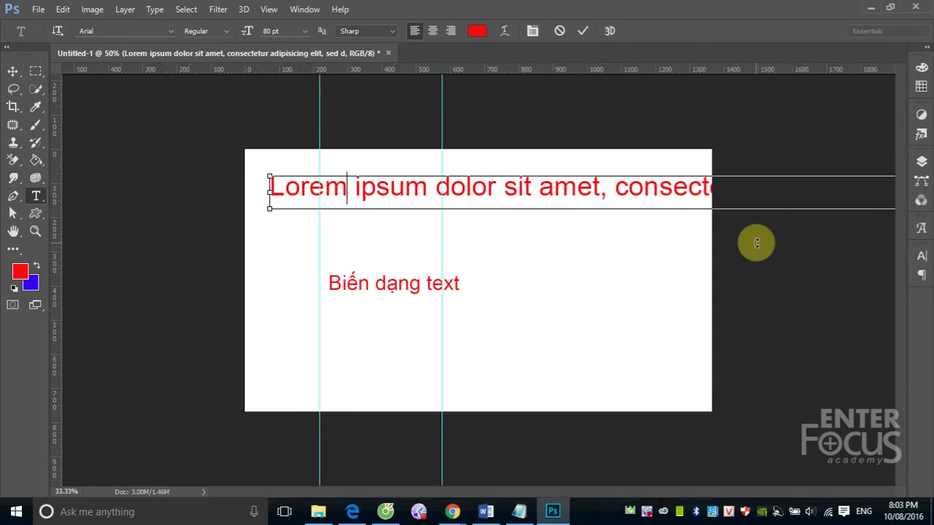
key("ctrl+minus")
key("ctrl+minus")
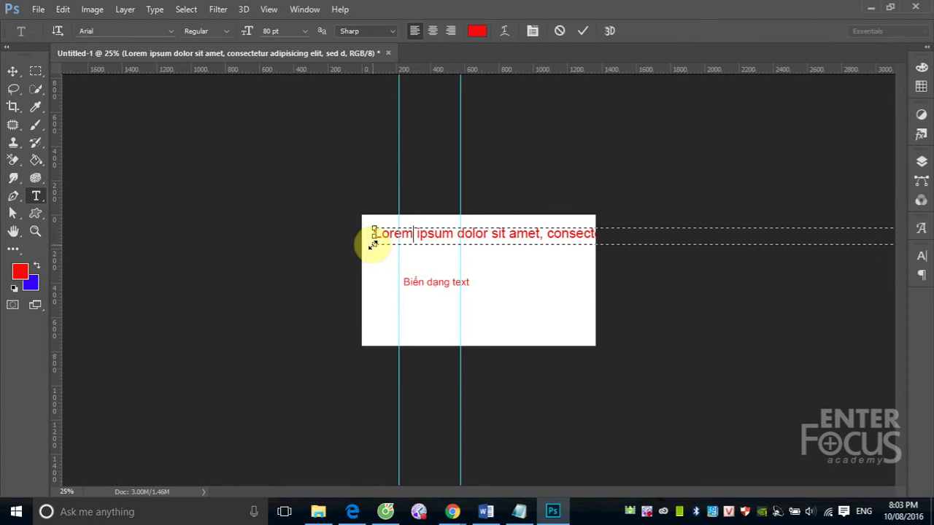
left_click_drag(373, 244, 371, 318)
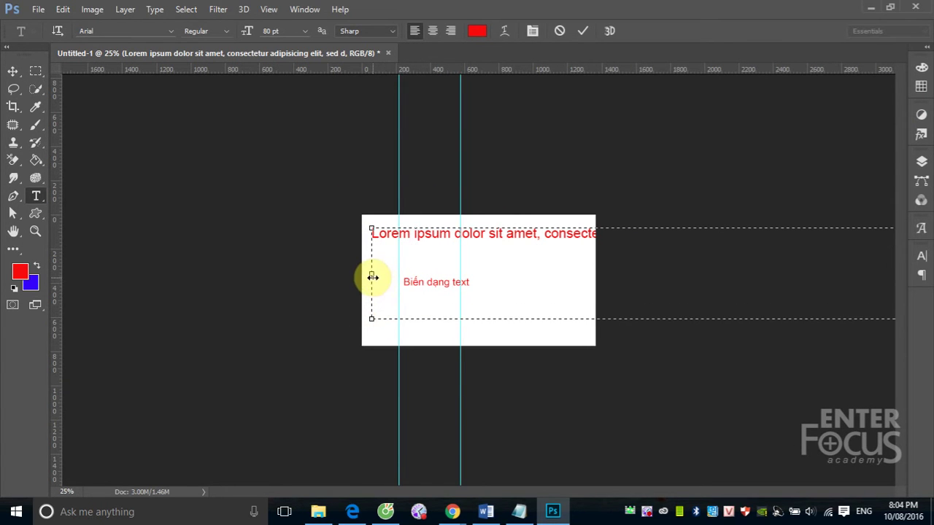
left_click_drag(373, 278, 560, 274)
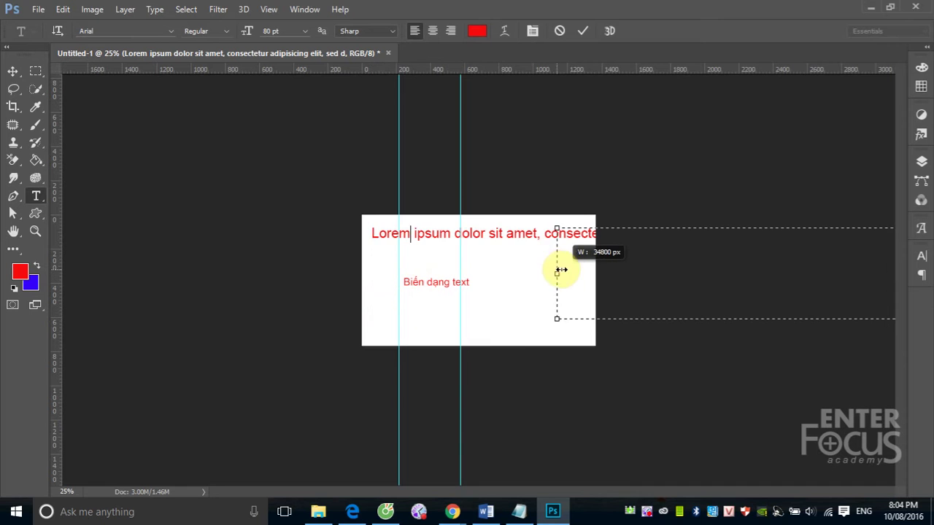
left_click(12, 70)
left_click_drag(553, 244, 390, 239)
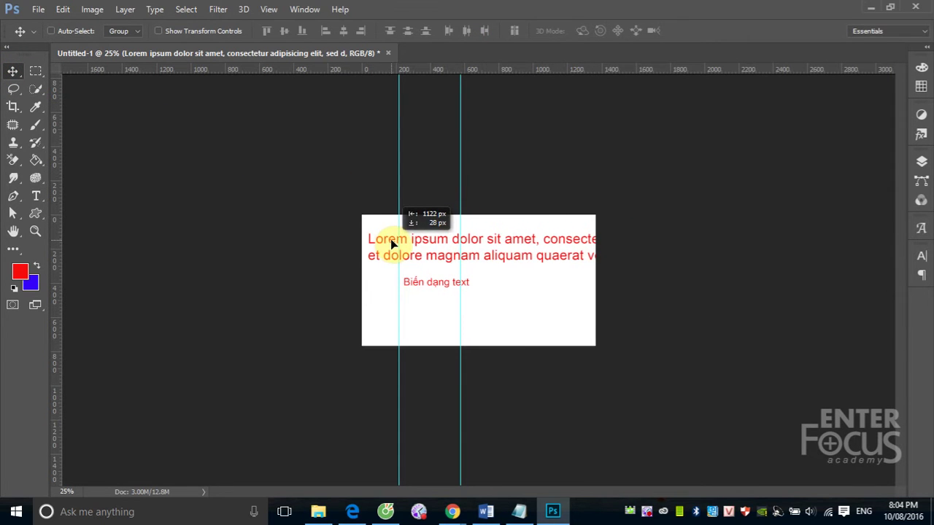
left_click(42, 199)
left_click(503, 253)
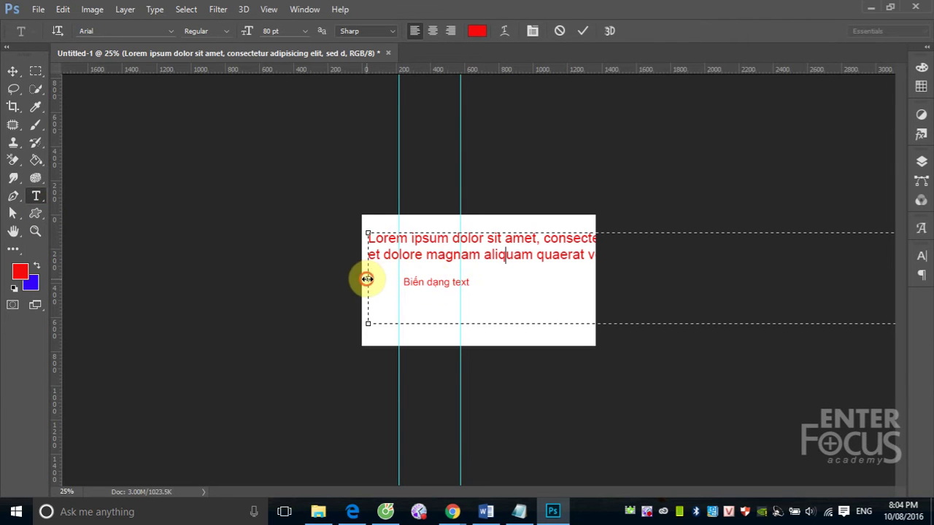
left_click_drag(367, 279, 571, 279)
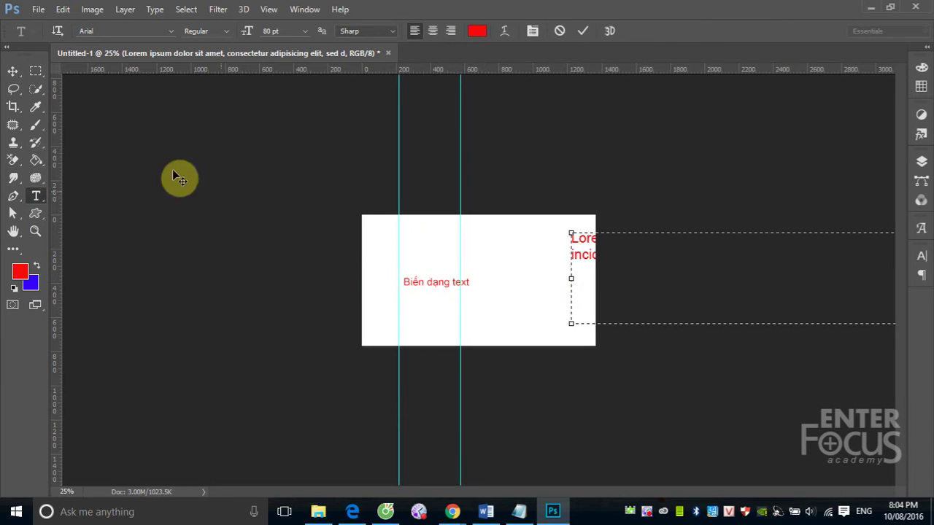
left_click(12, 75)
left_click_drag(586, 246, 377, 248)
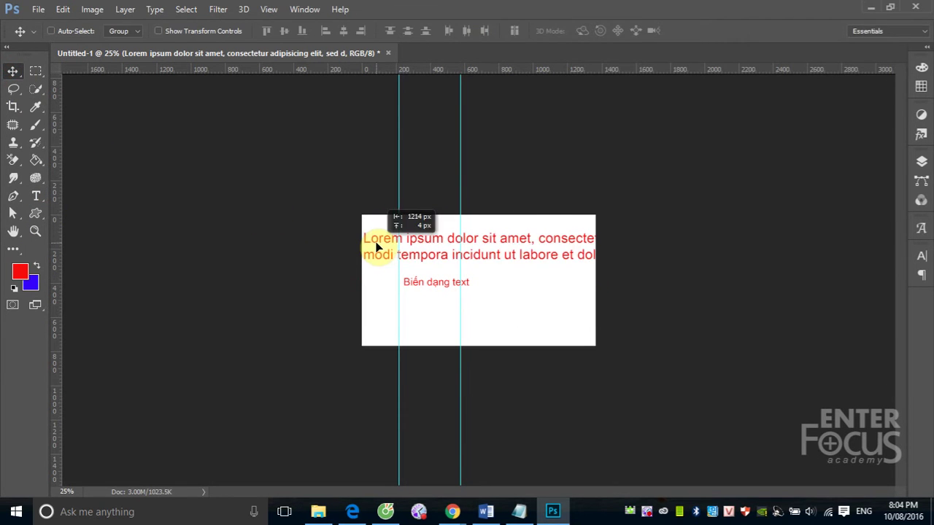
- Rewrap the paragraph into two lines above the heading, then delete the Lorem ipsum layer
left_click(35, 198)
left_click(431, 253)
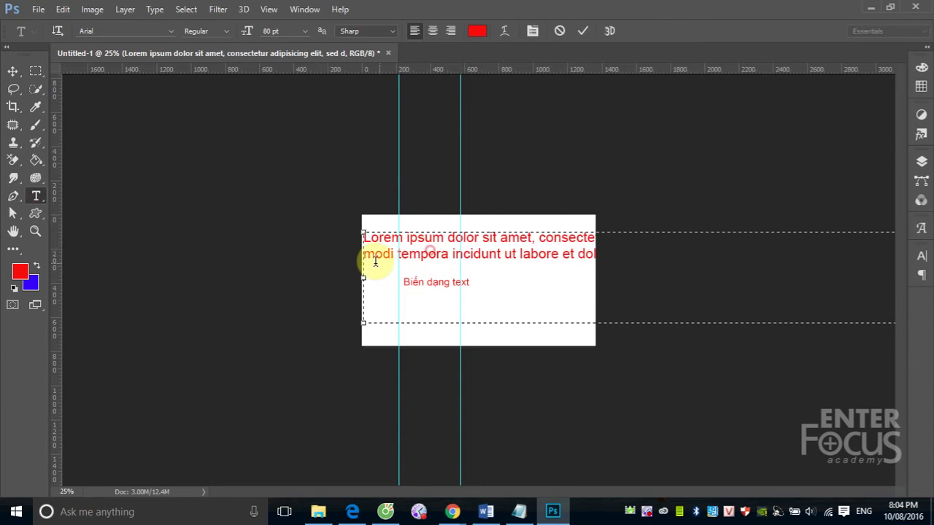
left_click_drag(363, 277, 793, 287)
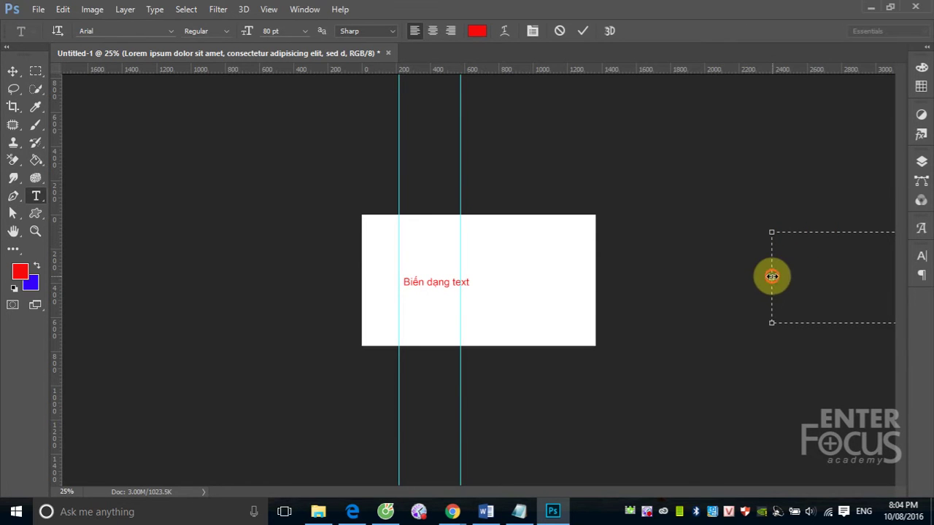
left_click_drag(771, 277, 537, 277)
left_click(12, 71)
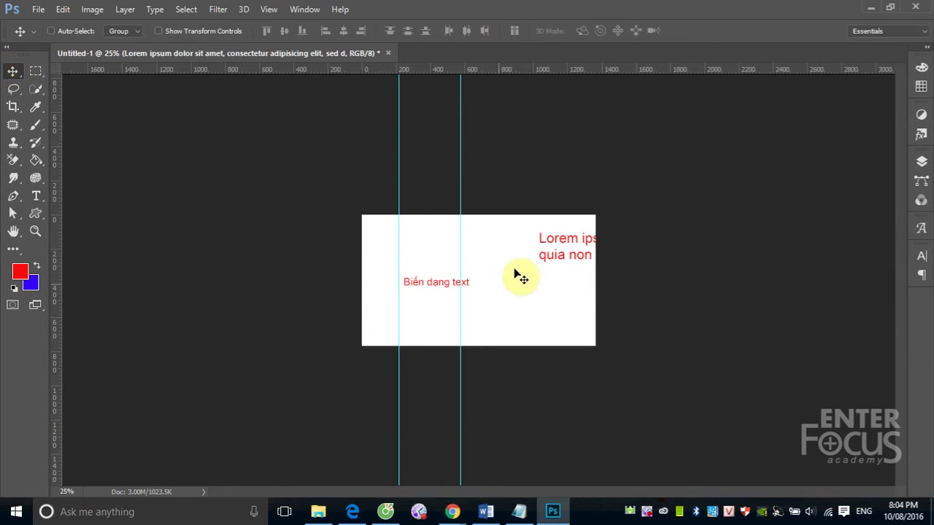
left_click_drag(559, 245, 400, 249)
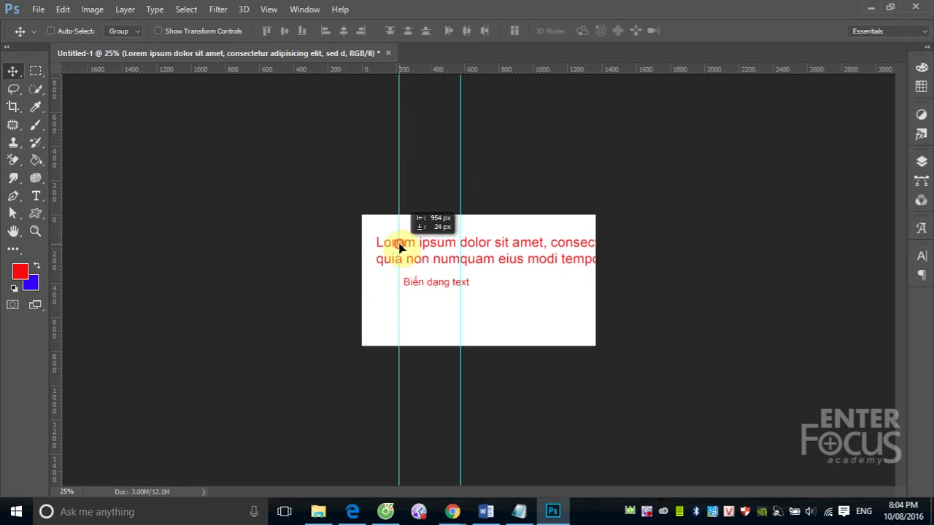
left_click(36, 196)
left_click(380, 254)
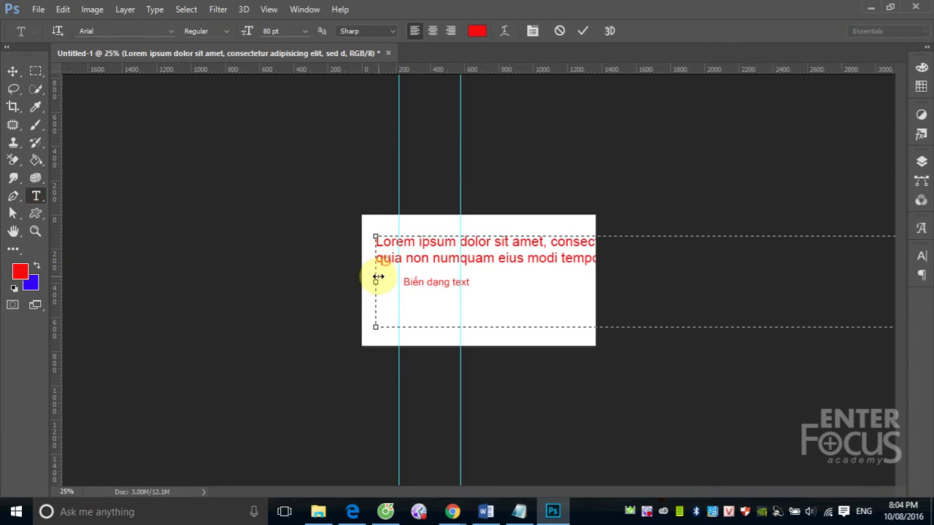
left_click_drag(378, 277, 573, 281)
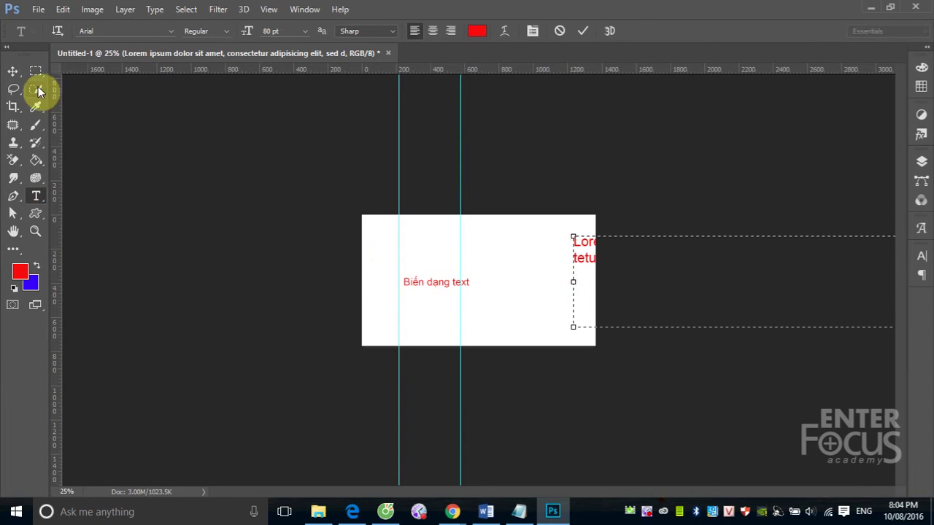
left_click(12, 71)
left_click_drag(579, 245, 370, 250)
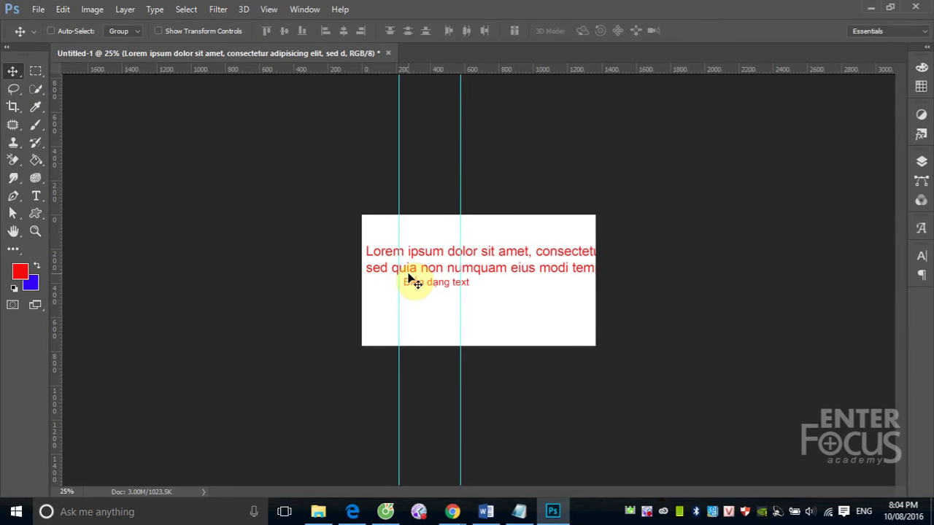
key("Delete")
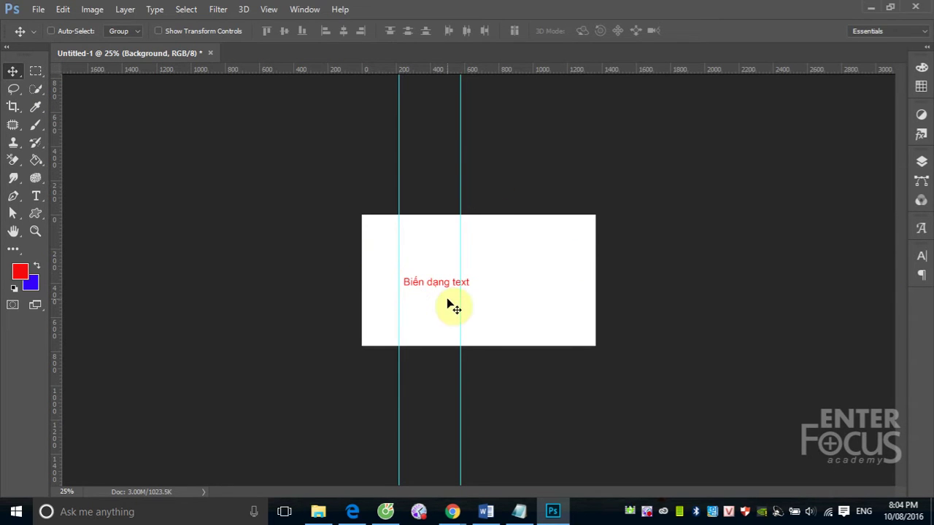
- Draw a paragraph box above the heading and fill it with 12 pt Lorem Ipsum text
left_click_drag(357, 192, 587, 381)
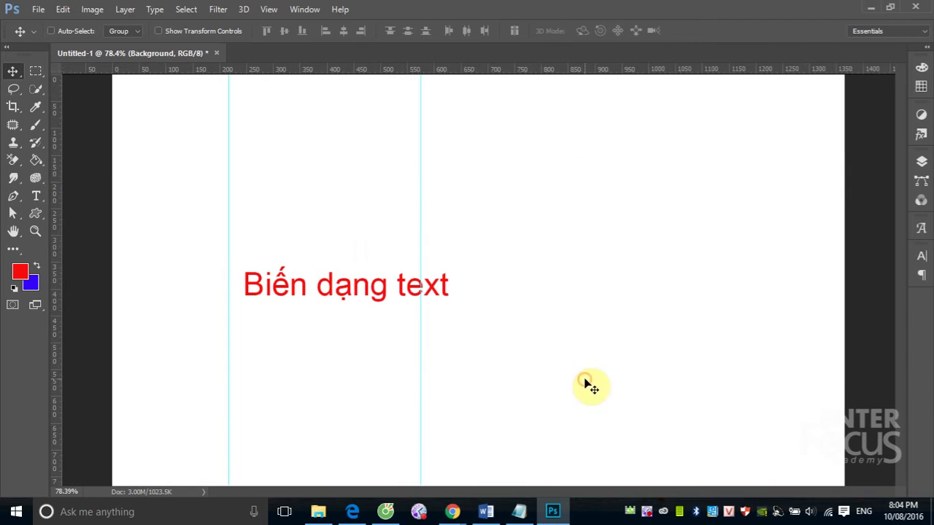
left_click(35, 196)
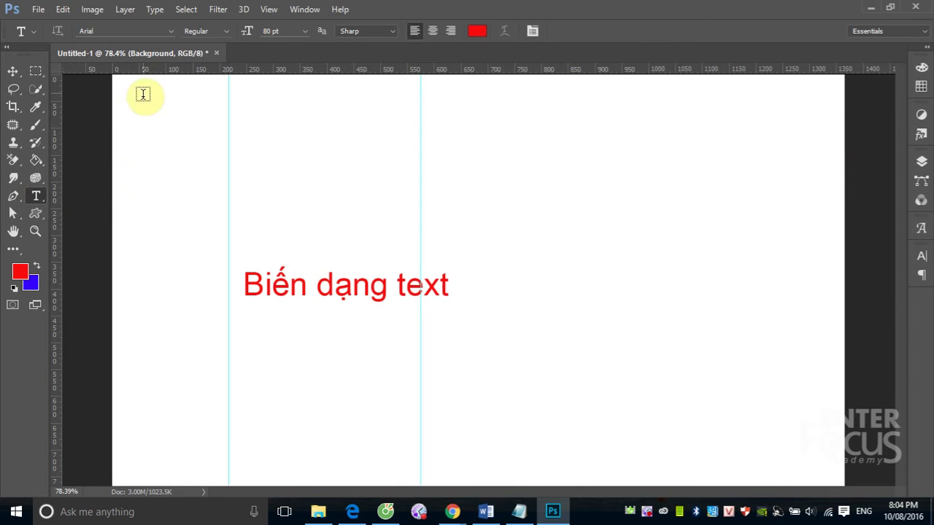
left_click_drag(162, 97, 576, 253)
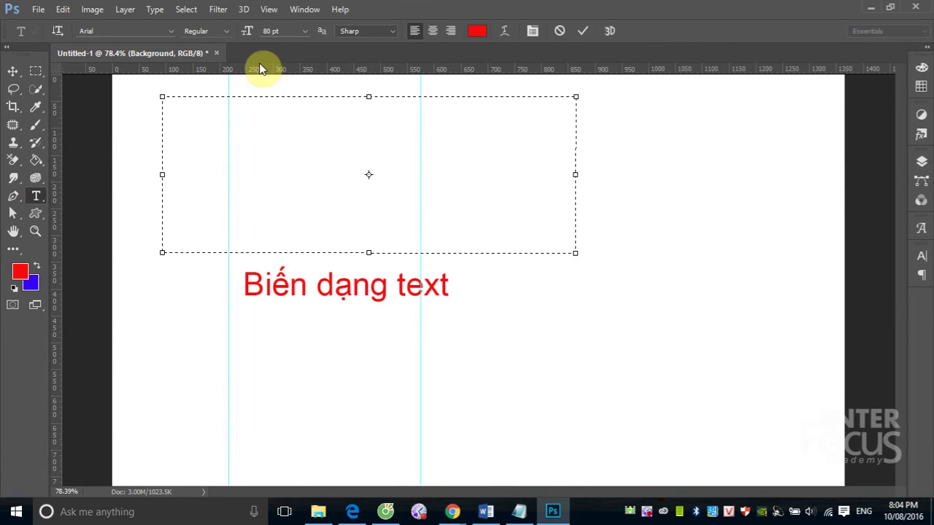
left_click(305, 31)
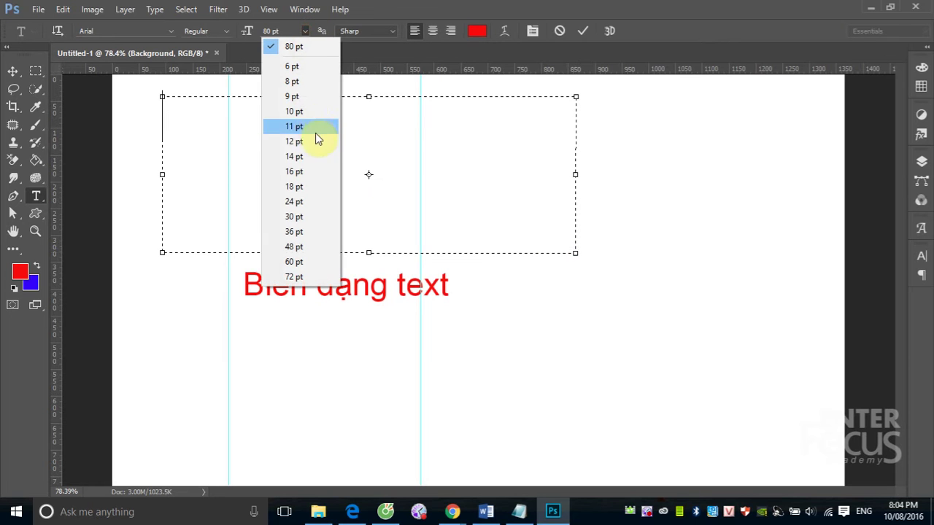
left_click(295, 141)
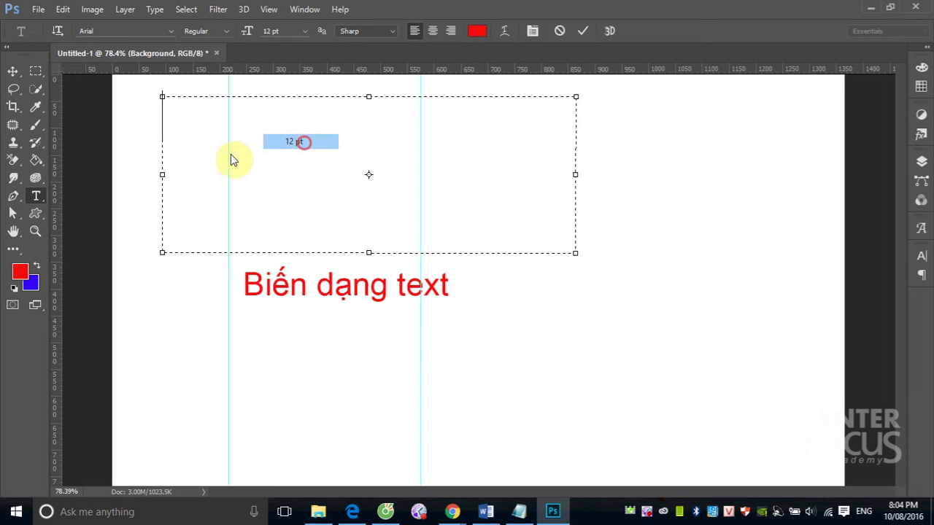
left_click(152, 11)
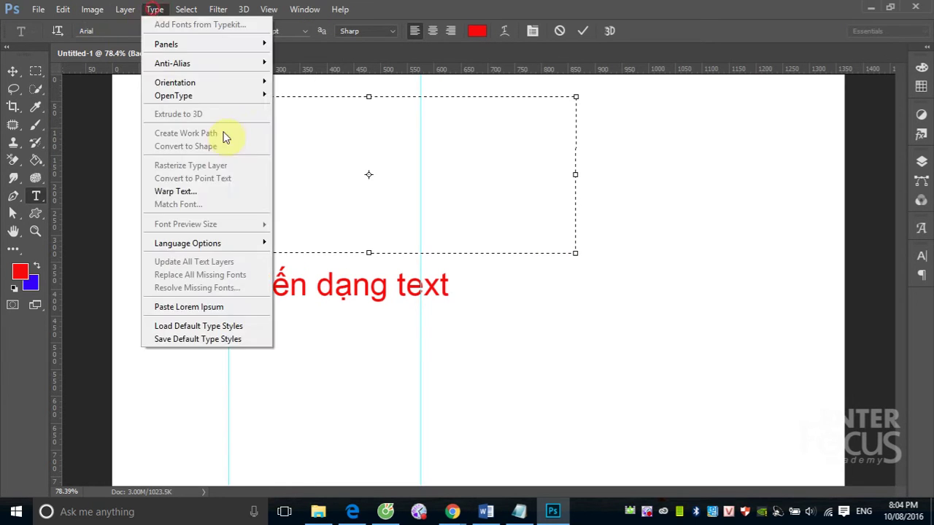
left_click(227, 307)
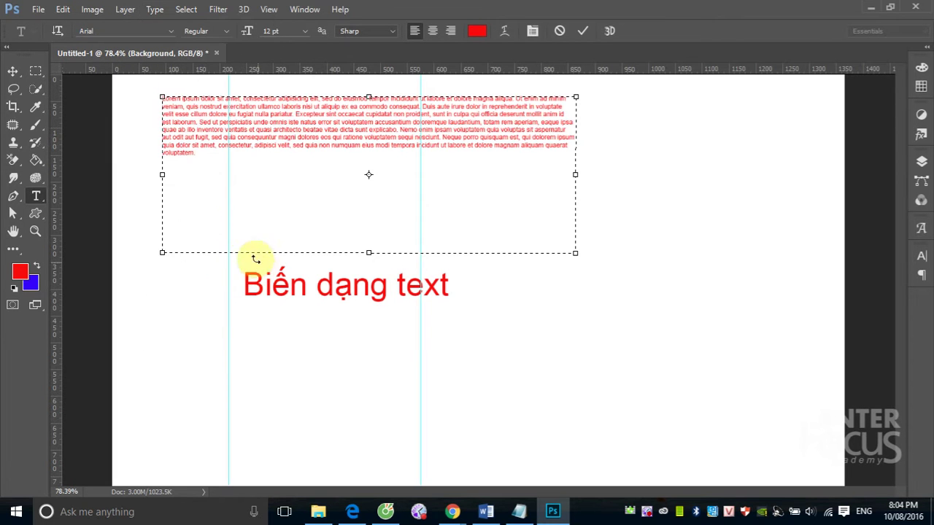
- Move the Lorem Ipsum paragraph down and right to sit above the Biến dạng text heading
left_click(13, 73)
right_click(309, 133)
left_click(331, 138)
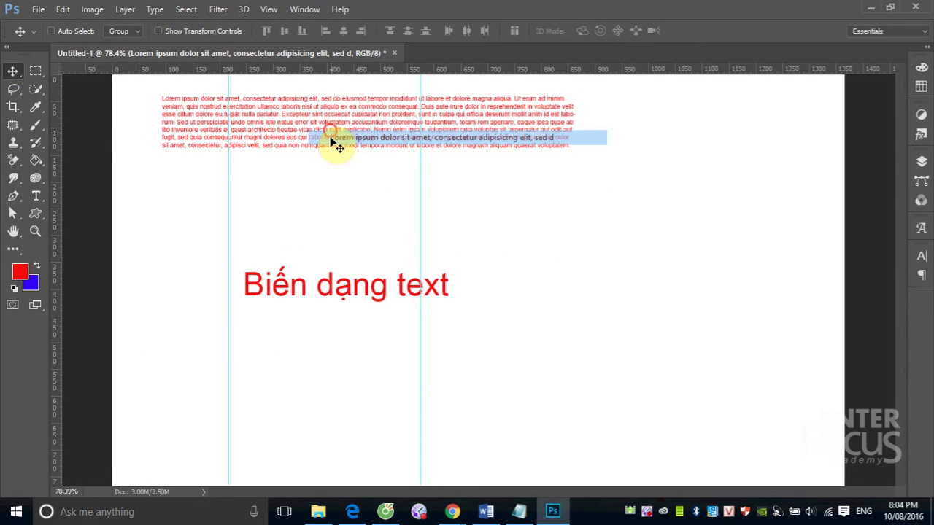
left_click_drag(330, 139, 416, 199)
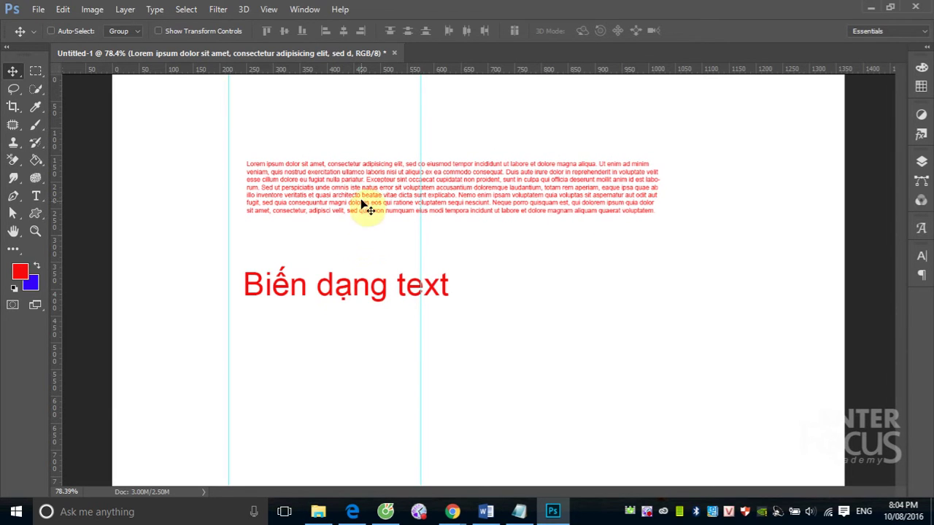
right_click(366, 199)
left_click(387, 202)
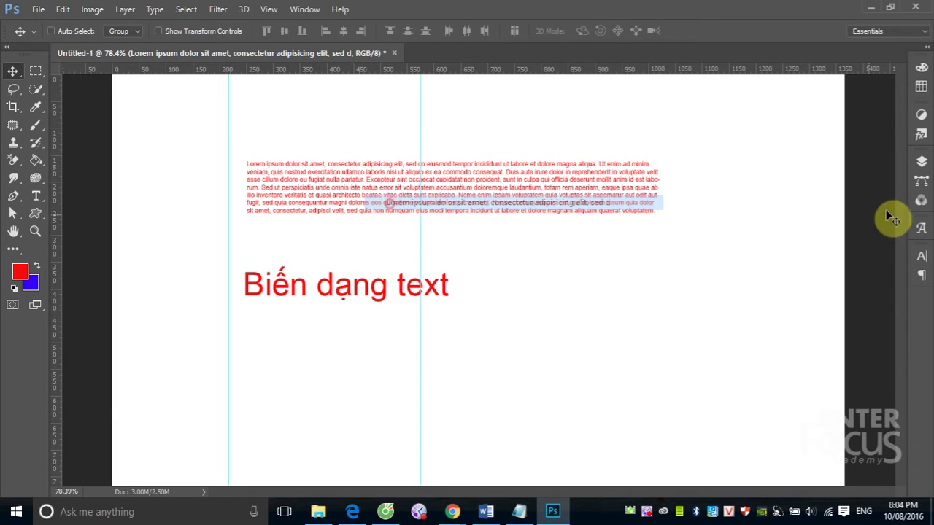
- Warp the Lorem ipsum paragraph layer with the Flag style at +50 bend
left_click(921, 161)
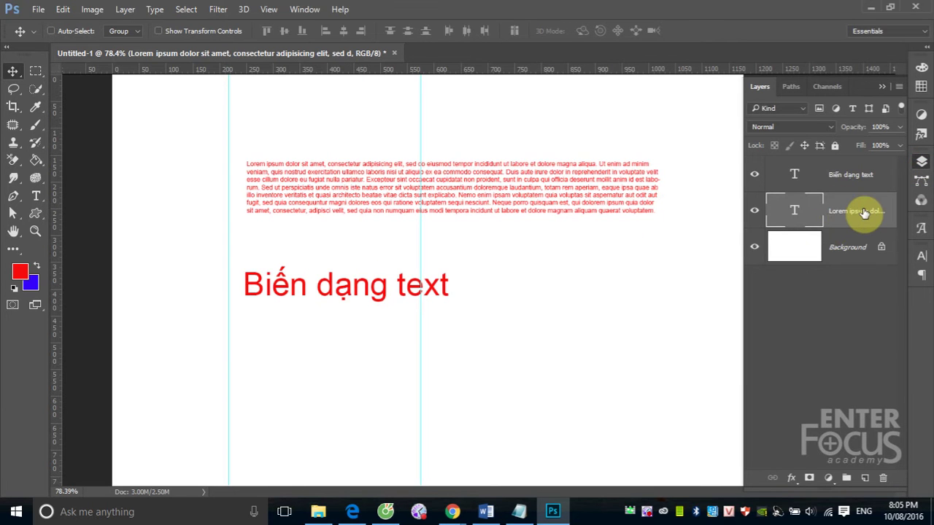
left_click(35, 196)
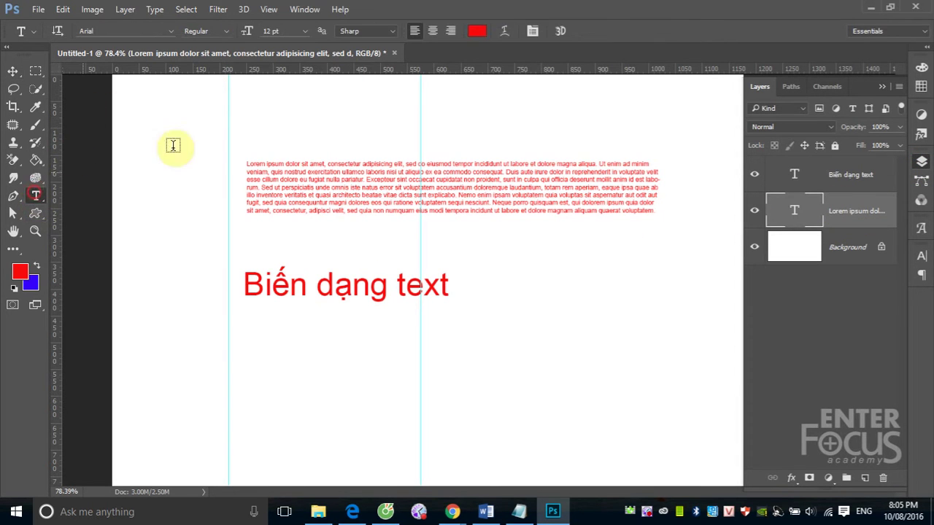
left_click(504, 34)
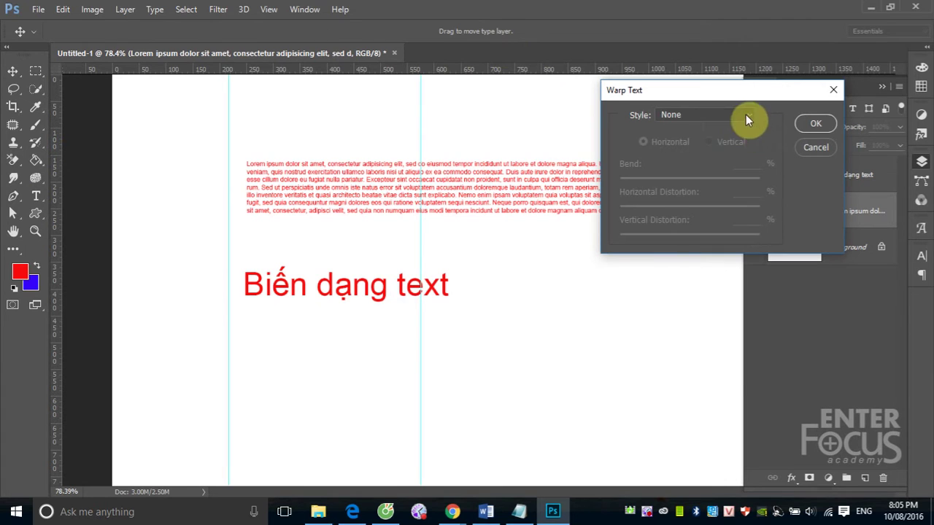
left_click(745, 117)
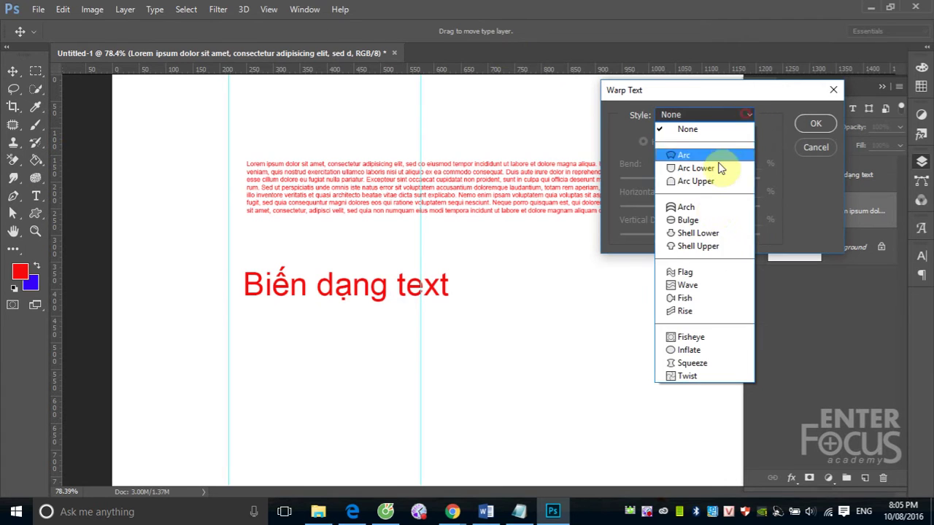
left_click(688, 273)
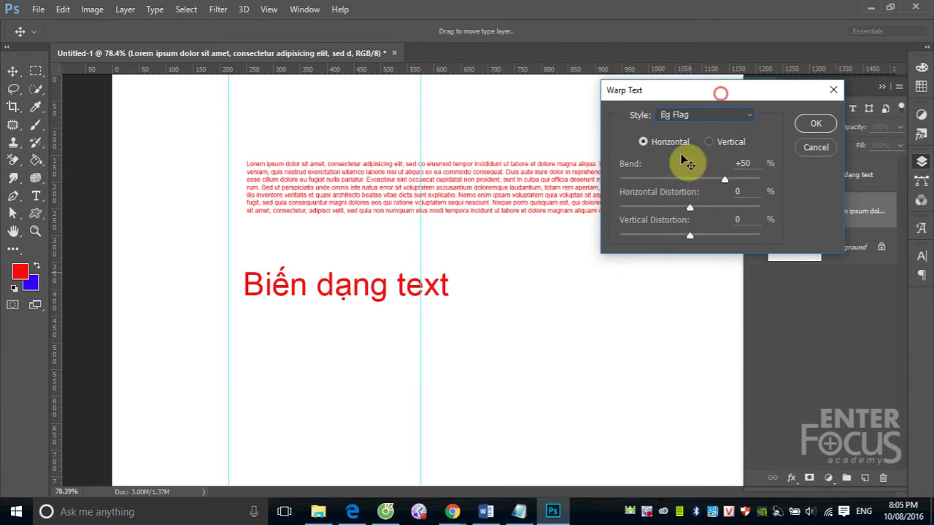
left_click_drag(721, 94, 631, 245)
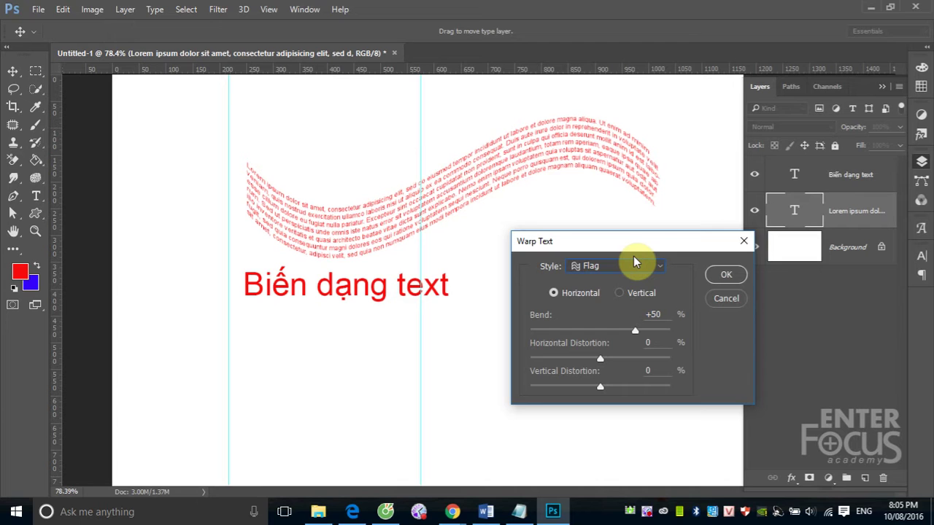
left_click(726, 275)
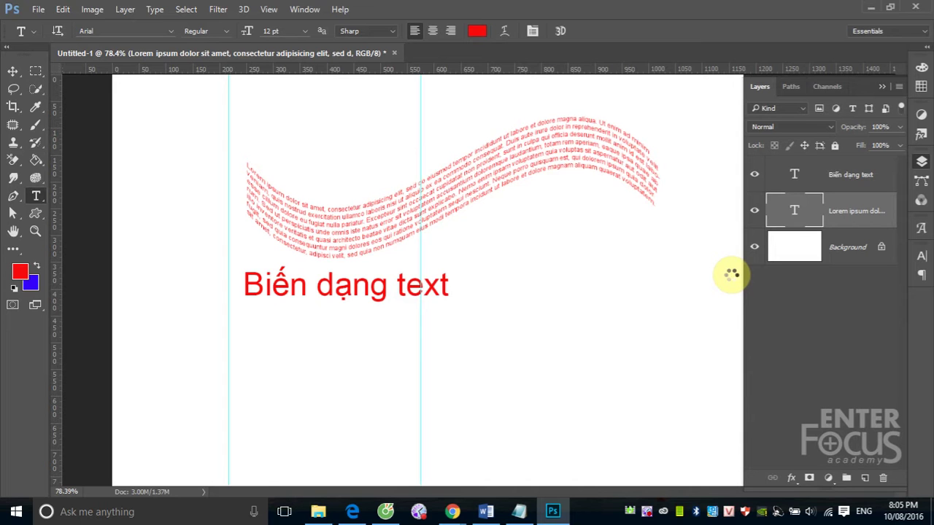
- Delete the warped Lorem ipsum layer and the Biến dạng text layer
left_click(12, 72)
right_click(336, 241)
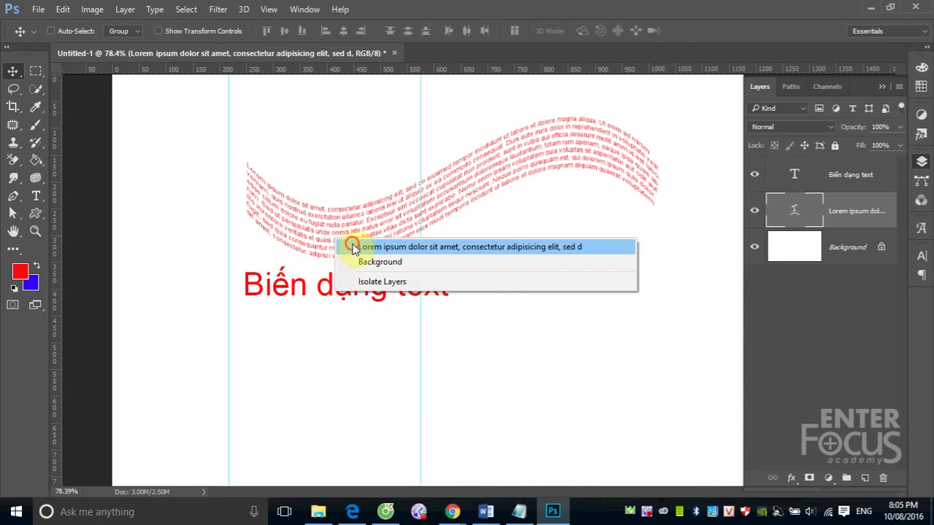
left_click(355, 246)
key("Delete")
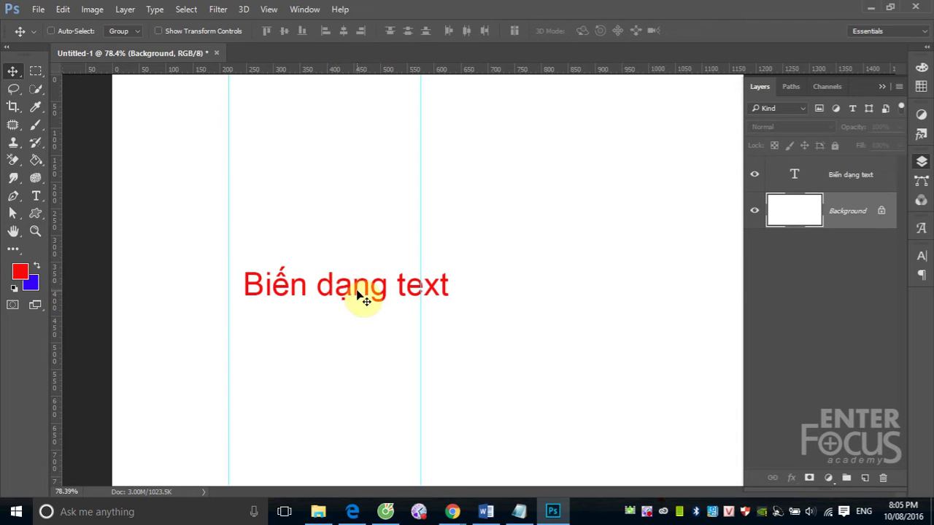
right_click(358, 295)
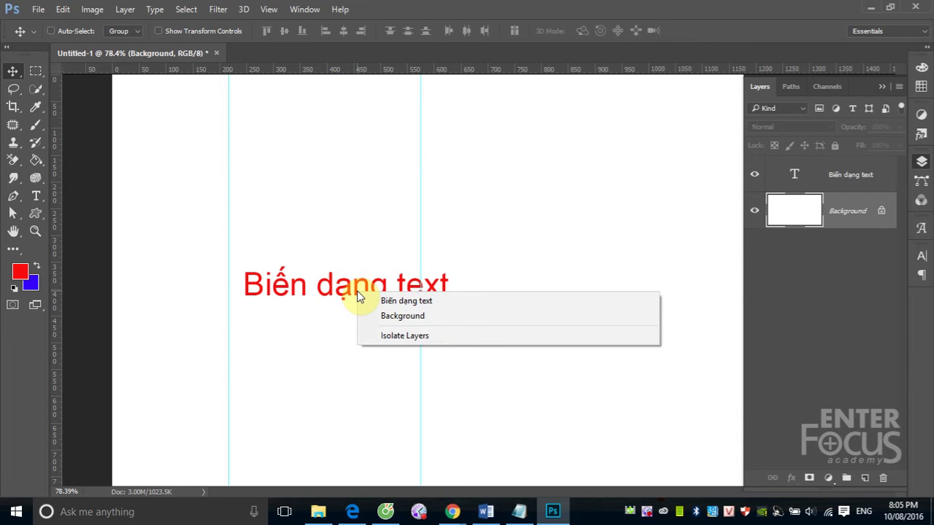
left_click(414, 300)
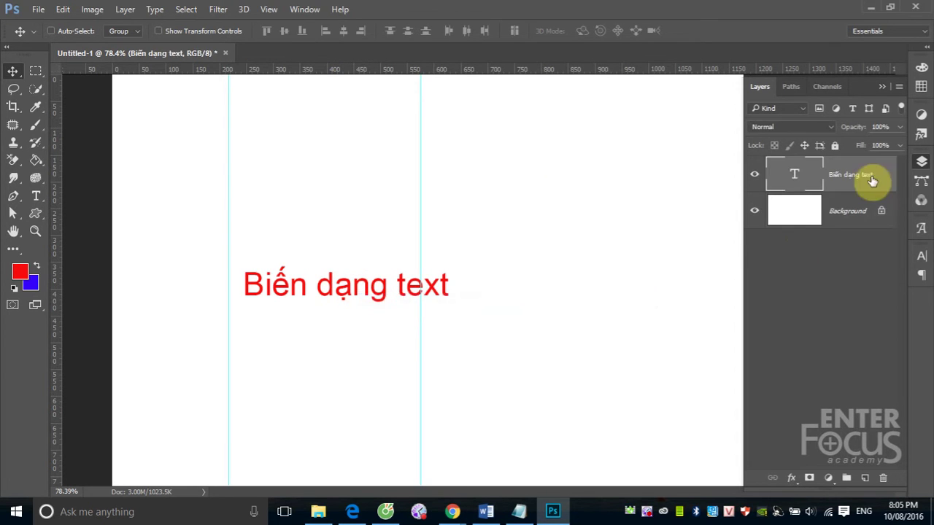
key("Delete")
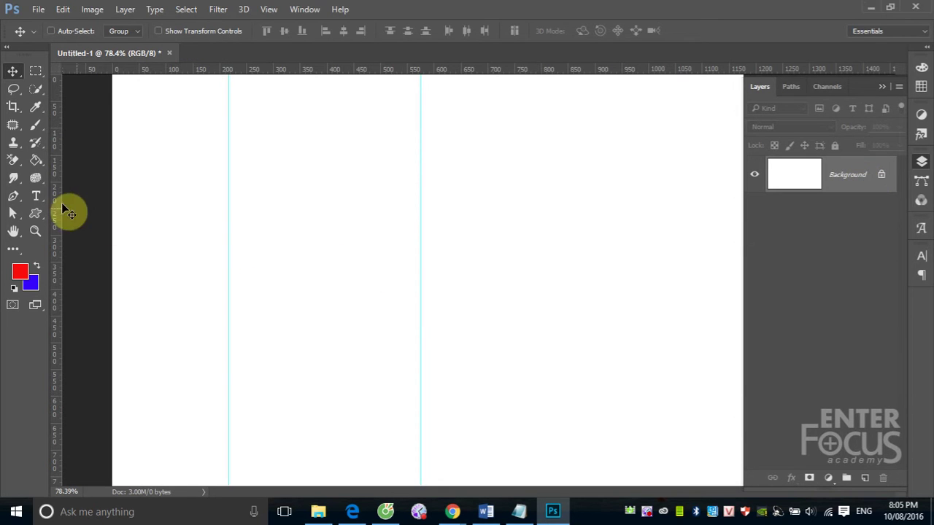
- Add vertical 60 pt text reading 'NHAP TEXT' near the top right
left_click(41, 196)
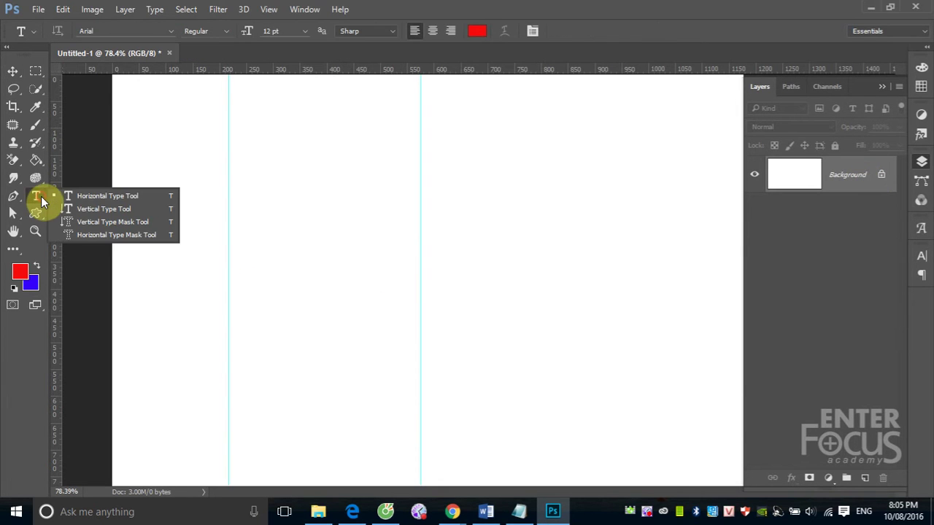
left_click(79, 213)
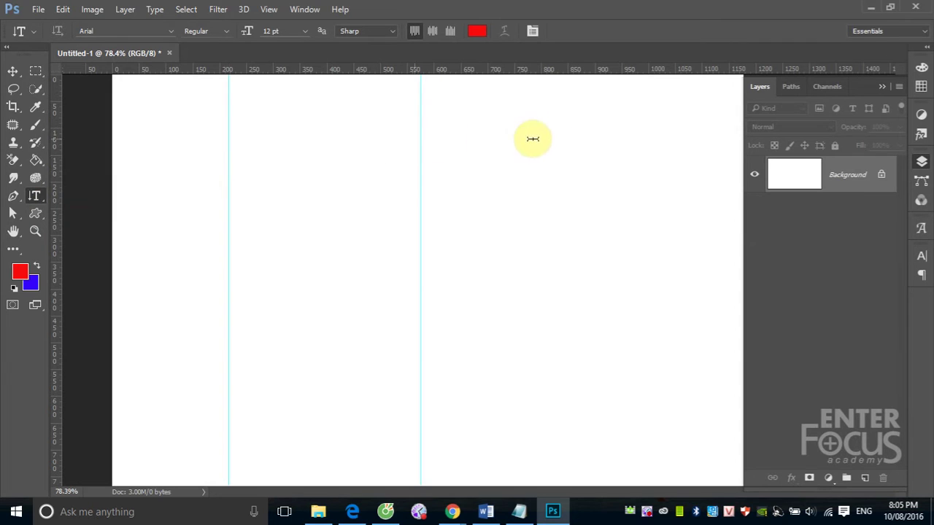
left_click(602, 125)
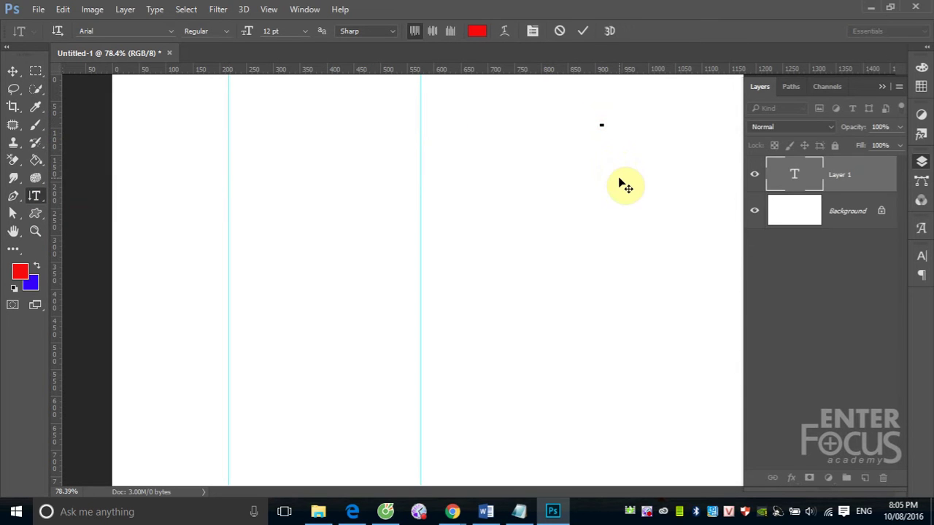
left_click(304, 31)
left_click(301, 262)
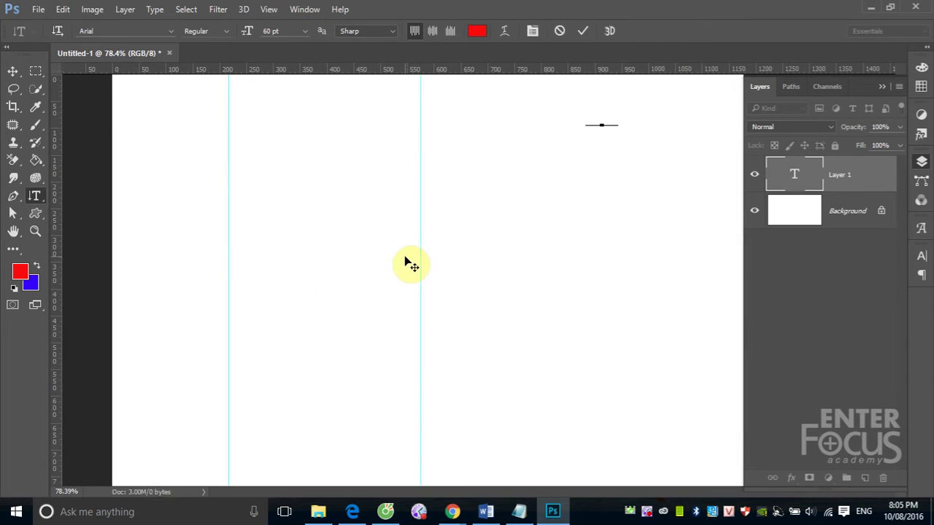
type("NH")
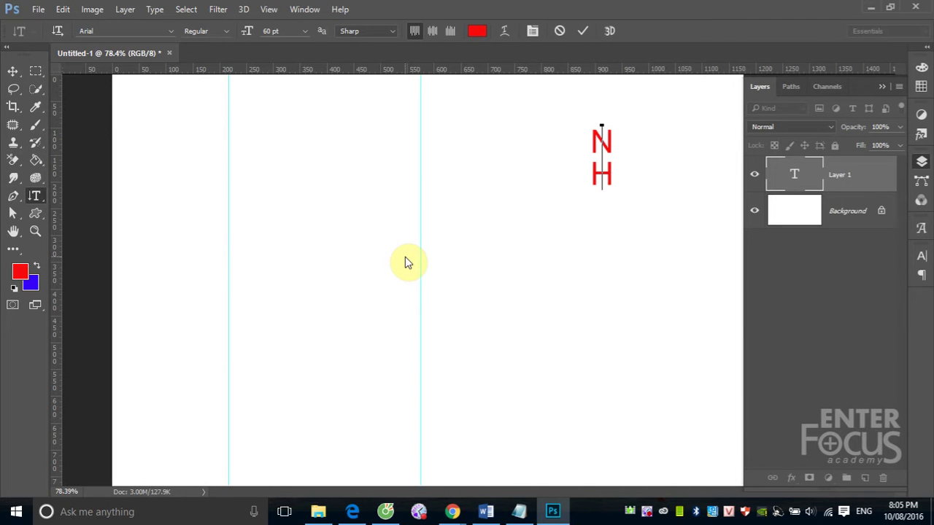
type("AP")
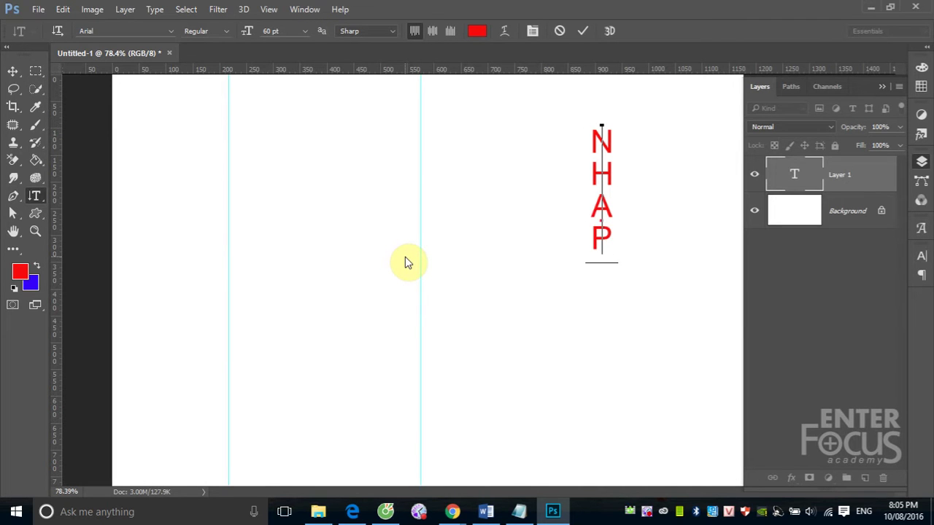
type(" T")
type("E")
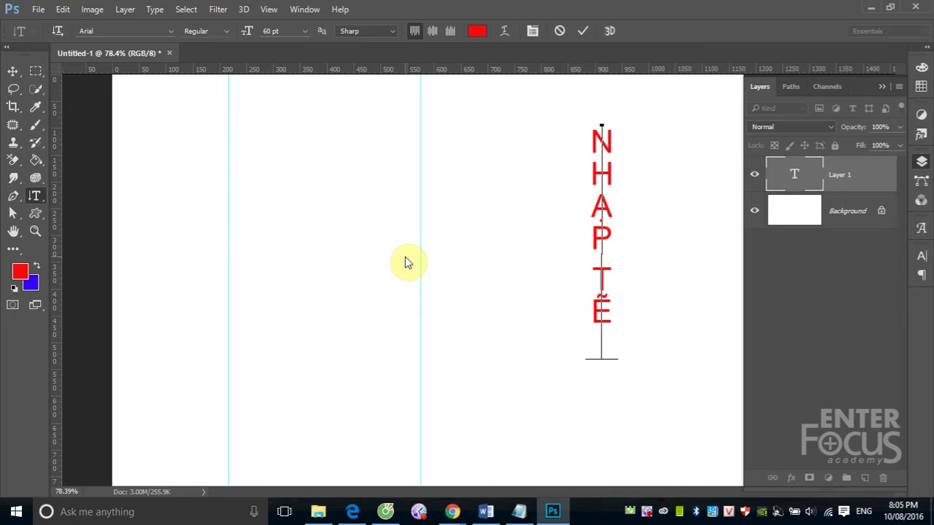
type("XT")
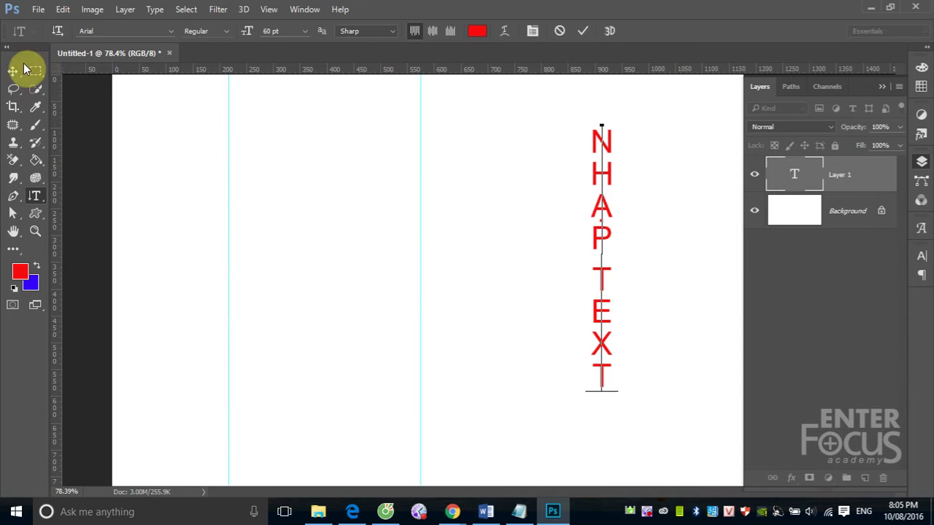
left_click(12, 70)
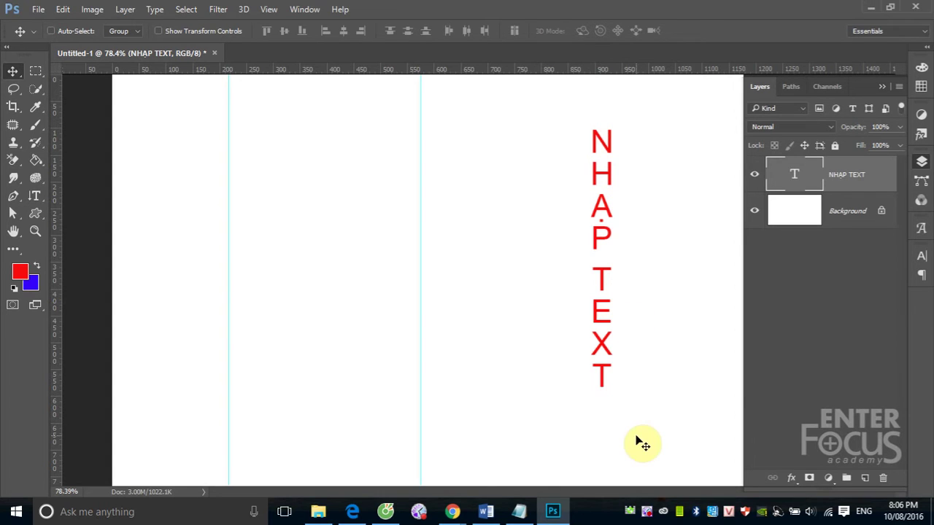
- Add a second vertical column reading 'VAO PHOTOSHO' to the NHAP TEXT layer
left_click(34, 196)
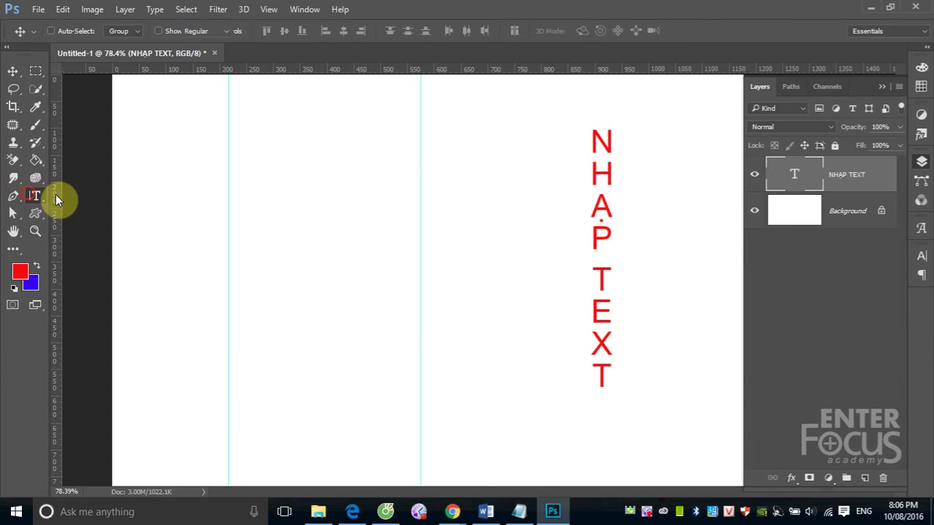
left_click(611, 370)
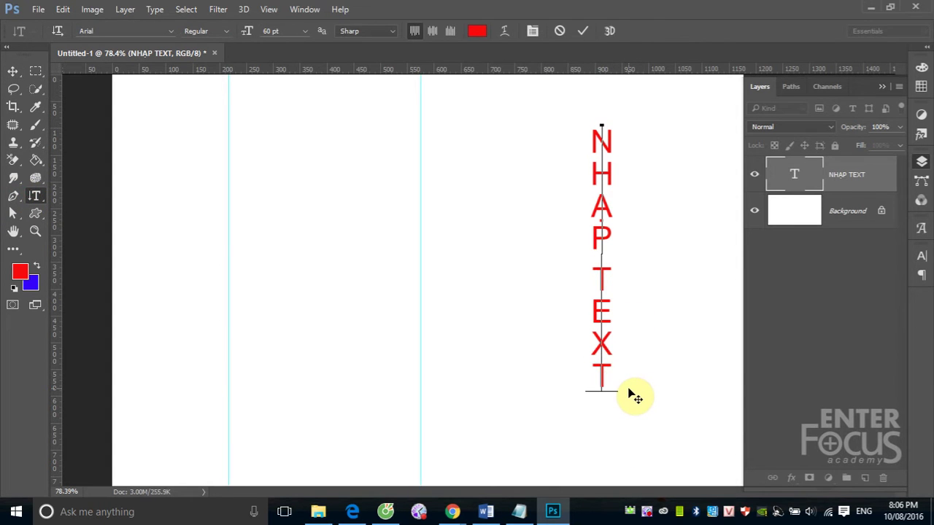
key("Return")
type("VAO")
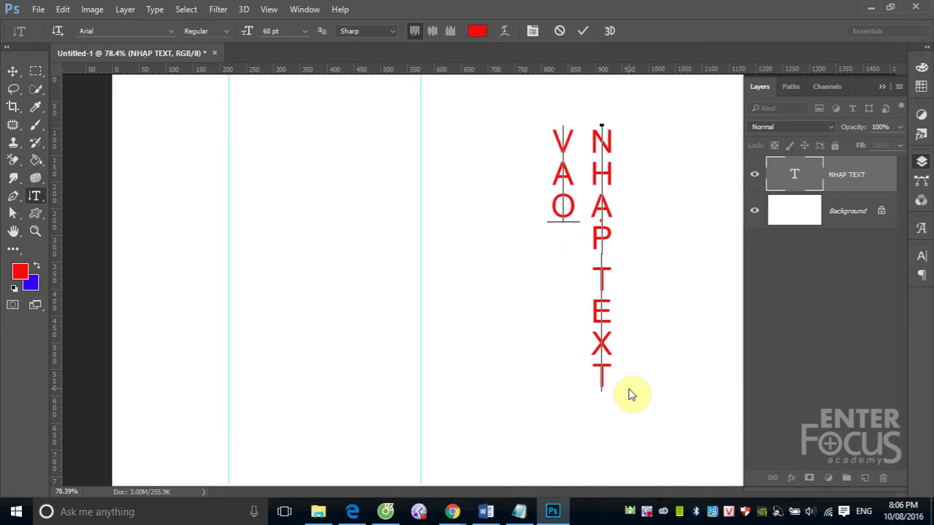
key("Up")
key("Up")
type("PHO")
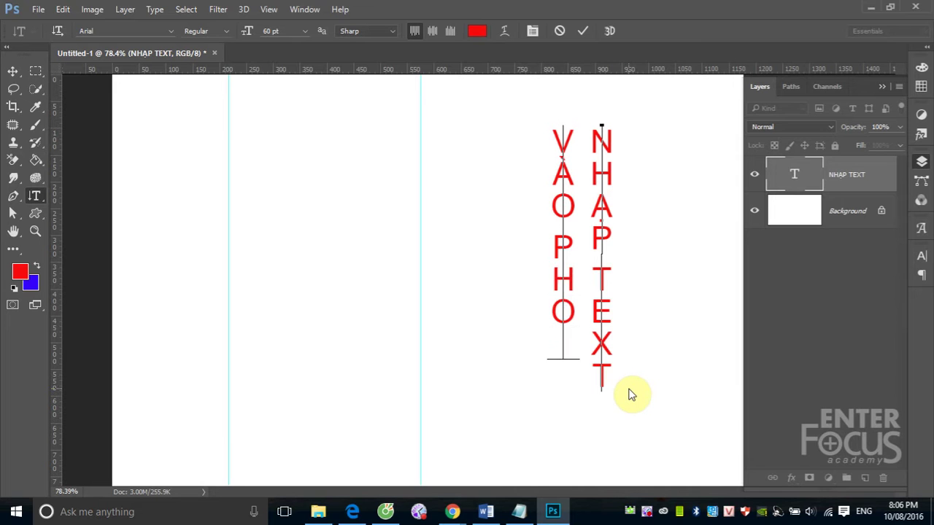
type("TOS")
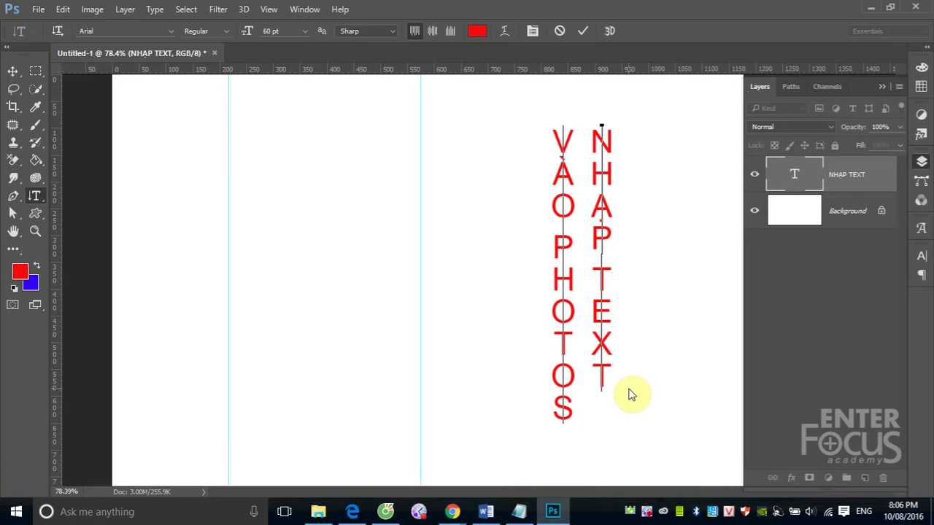
type("HO")
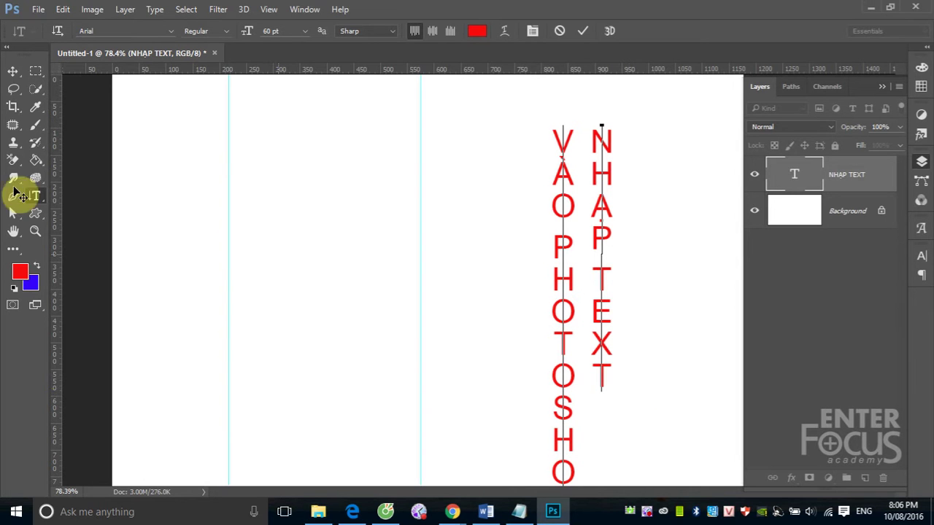
- Commit the vertical text, shift it up-left, and toggle its orientation to horizontal
left_click(13, 70)
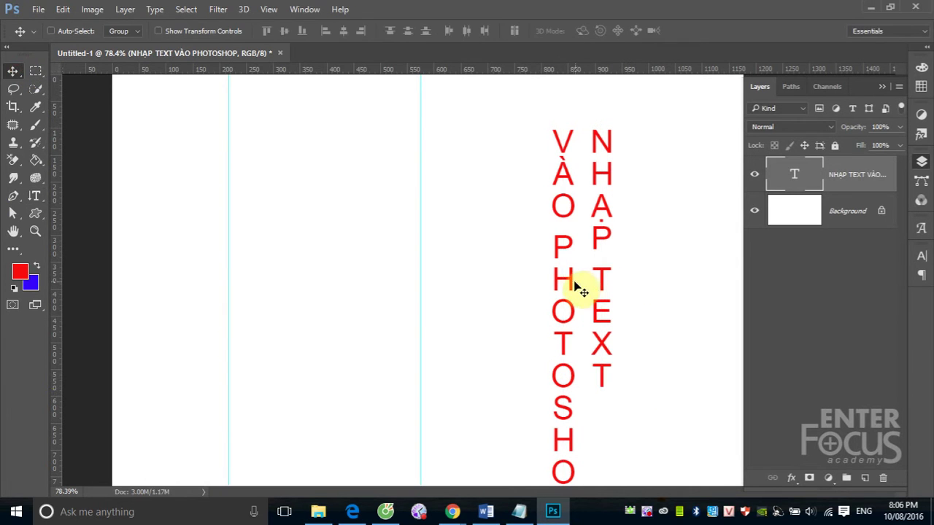
left_click_drag(576, 289, 551, 250)
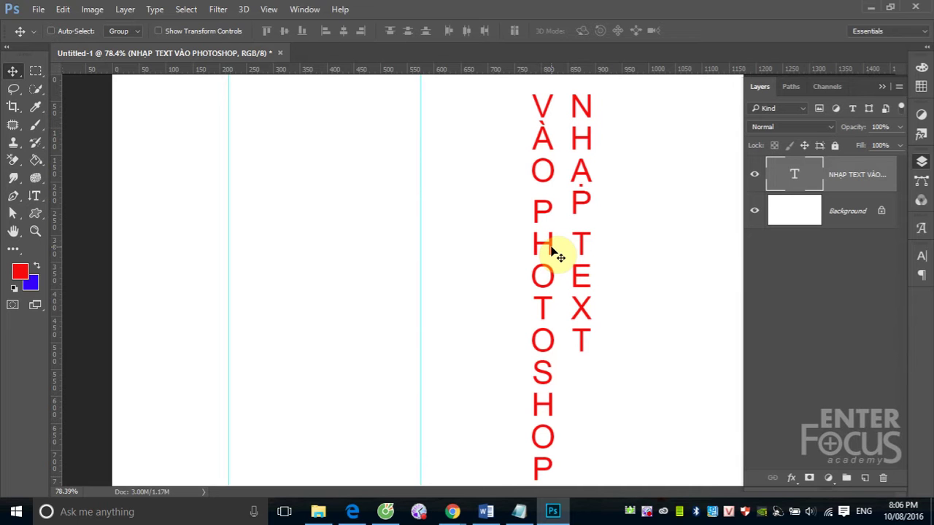
left_click(34, 195)
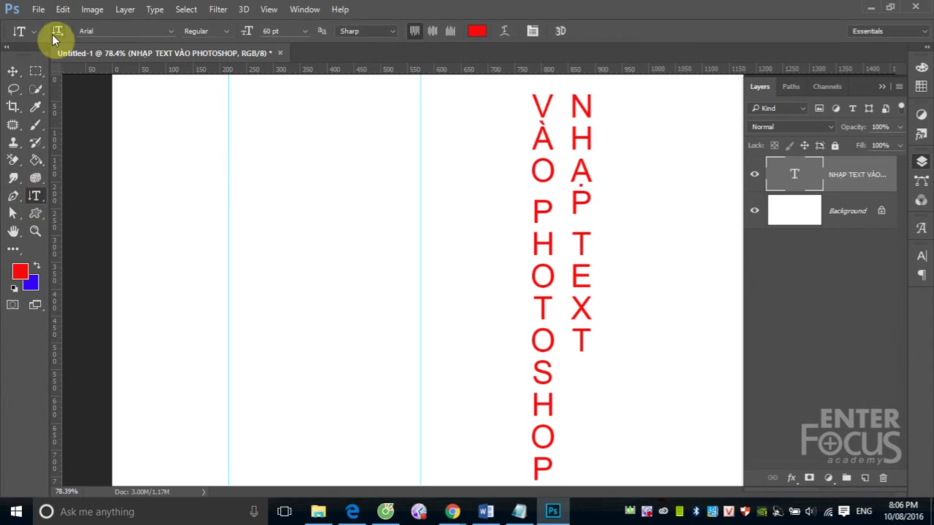
left_click(55, 31)
left_click(57, 32)
left_click(55, 31)
left_click(56, 31)
- Drag the horizontal two-line text down and left onto the upper-left page area
left_click(12, 71)
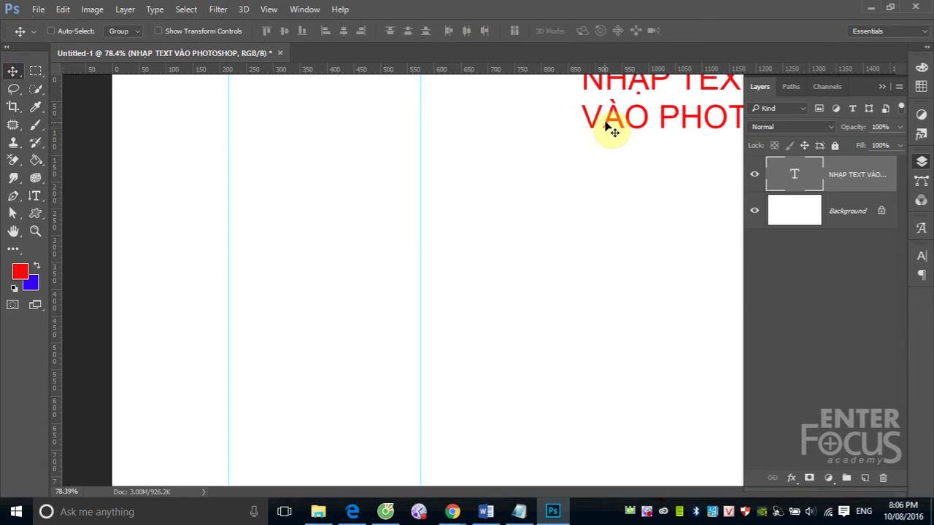
mouse_move(606, 129)
left_mouse_down()
mouse_move(404, 178)
mouse_move(246, 198)
left_mouse_up()
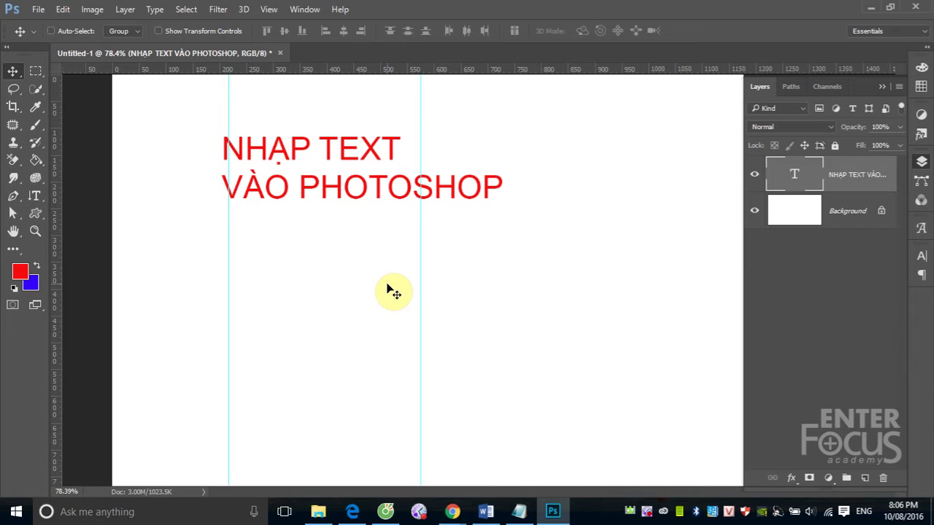
left_click(34, 196)
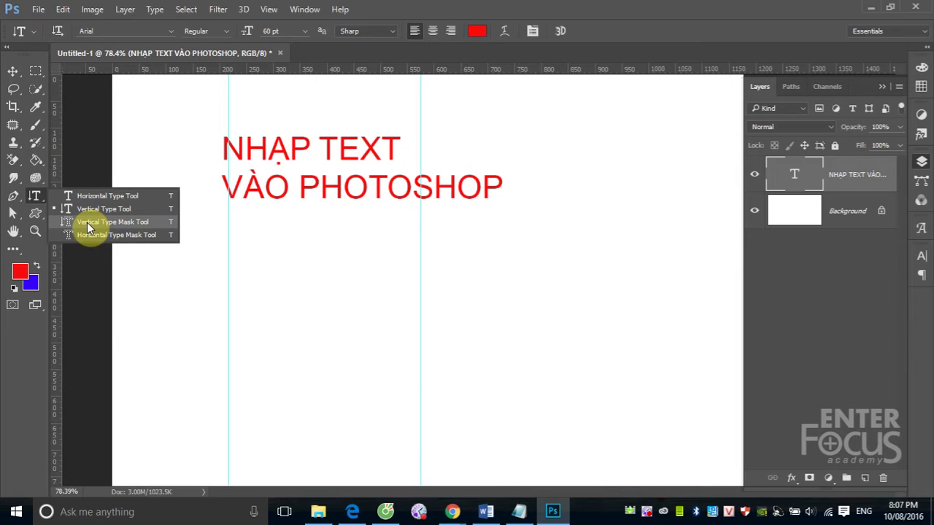
- Load the text's letter outlines as a selection, add empty Layer 1, and hide the text layer
left_click(797, 184, "ctrl")
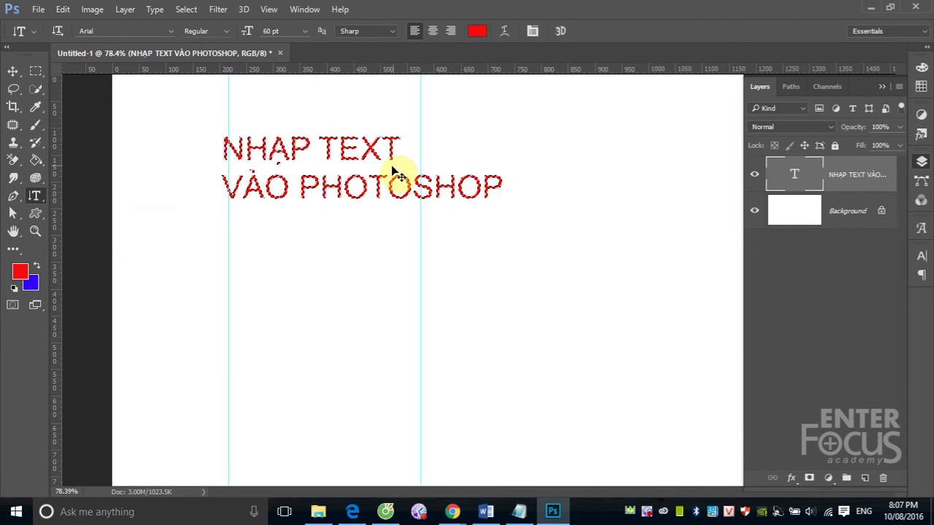
left_click(864, 479)
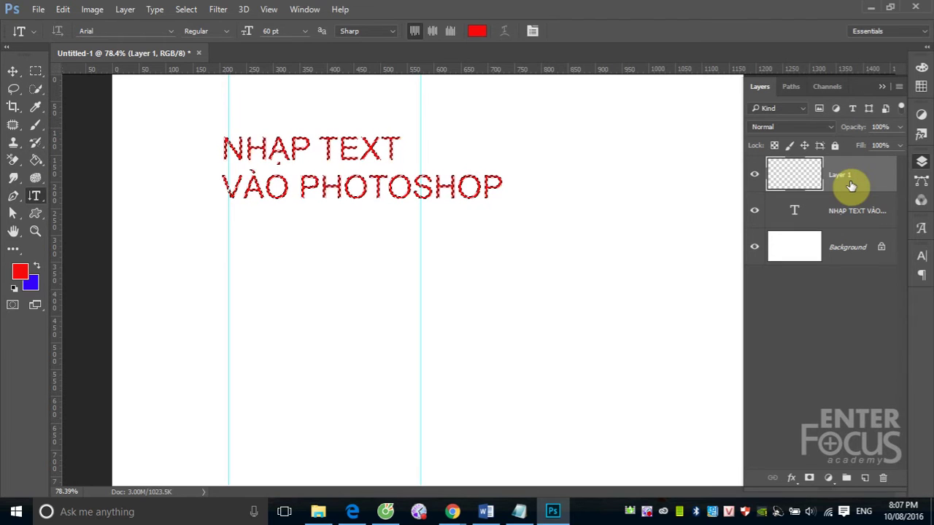
left_click(754, 213)
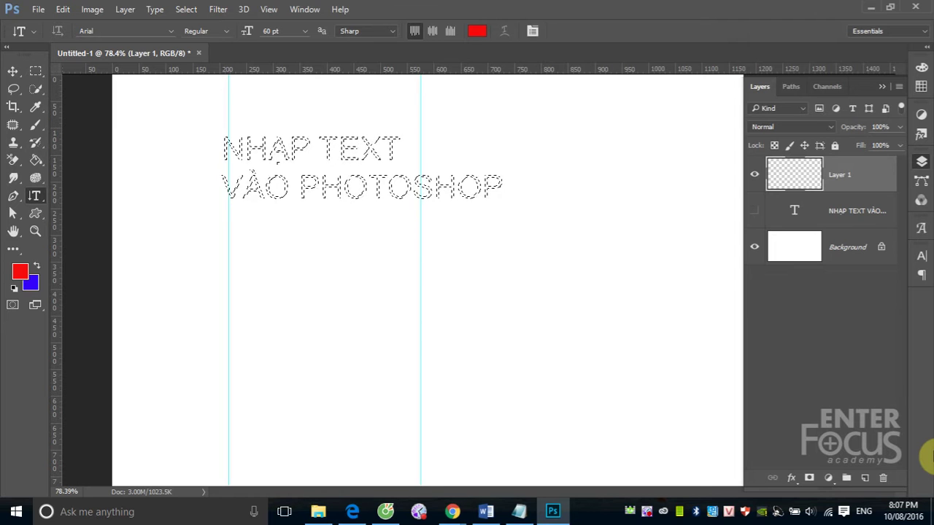
- Deselect the letters, choose the Vertical Type Mask Tool, and hide the guides
key("ctrl+d")
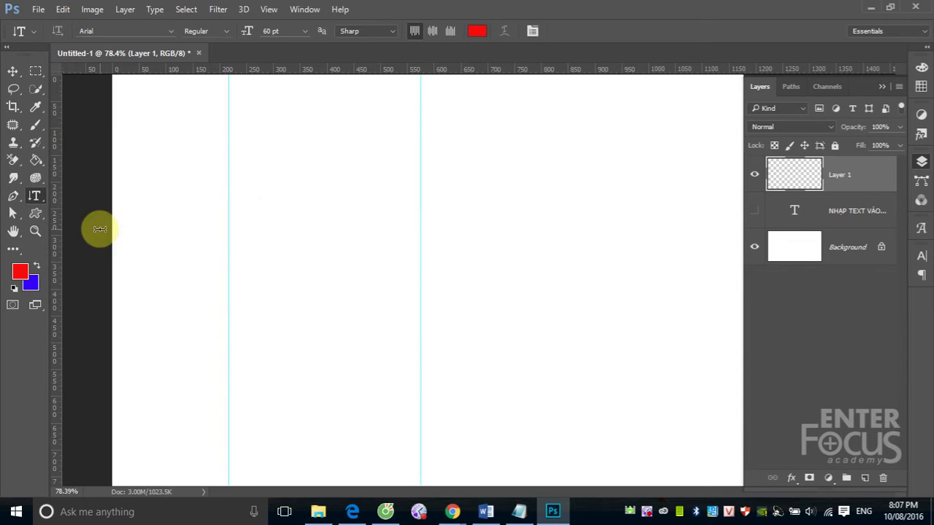
right_click(34, 196)
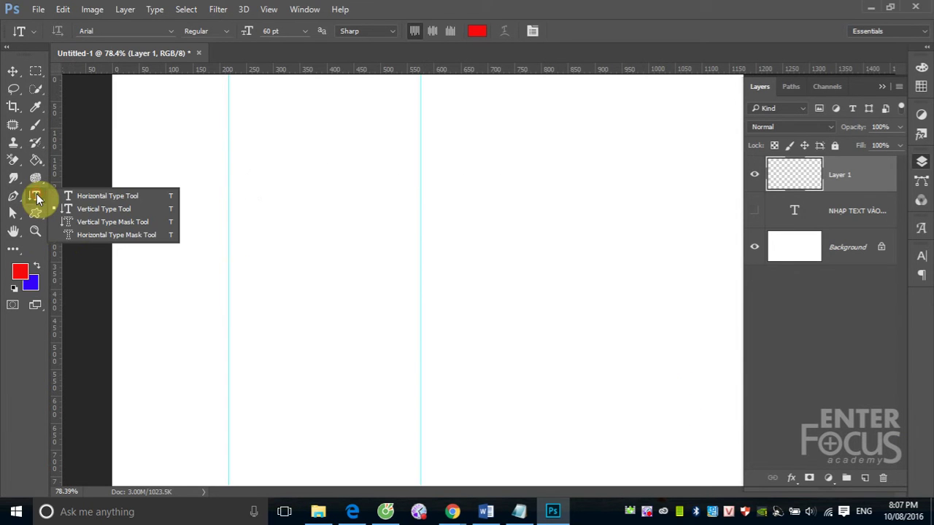
left_click(91, 223)
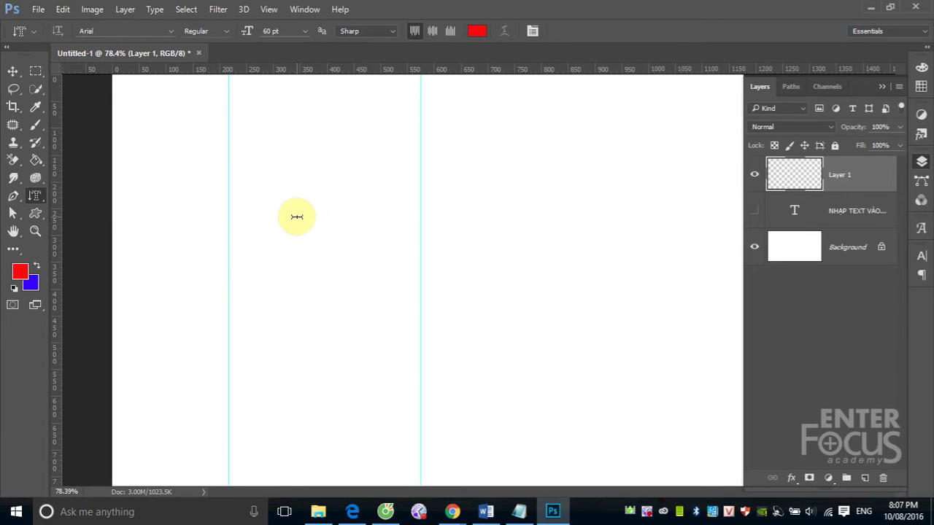
key("ctrl+semicolon")
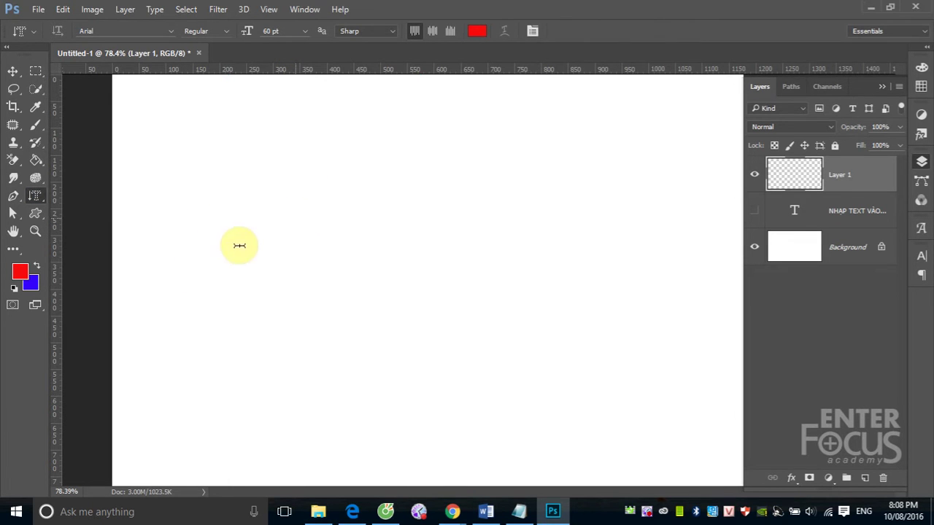
- Start a horizontal type mask on the canvas reading 'NHAP VAN BAN VAO'
left_click(319, 235)
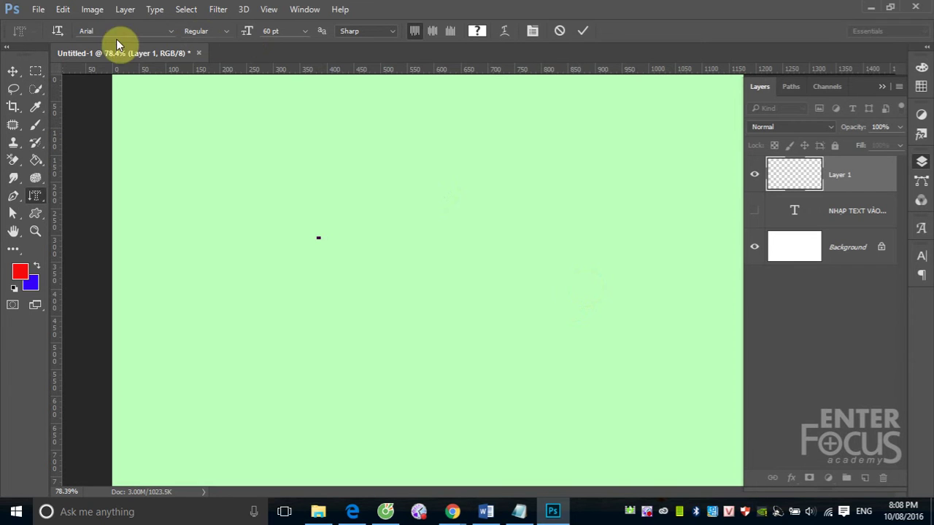
left_click(59, 30)
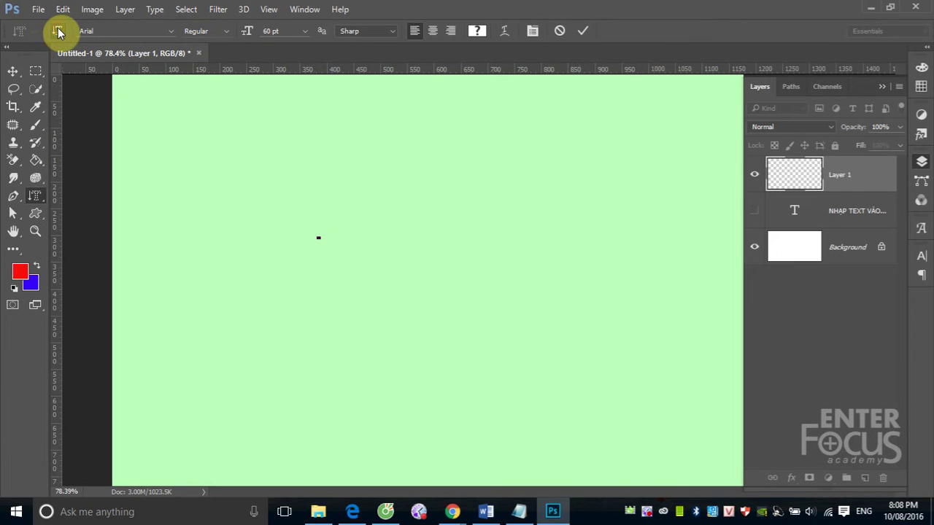
type("NHA")
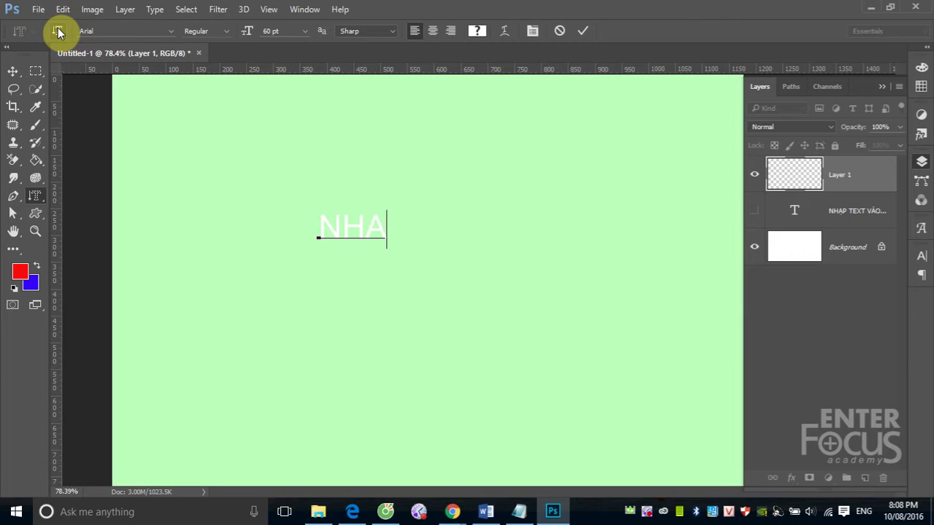
type("P VAN")
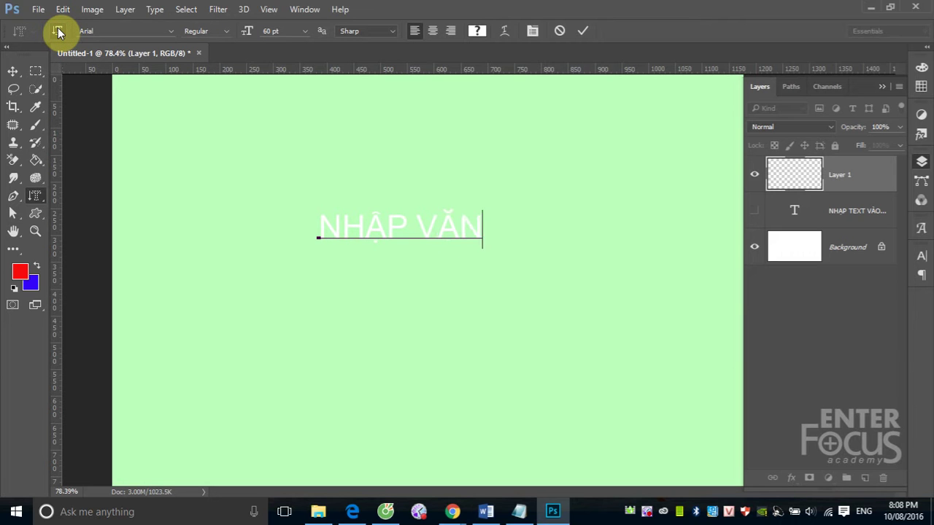
type(" BAN ")
type("VA")
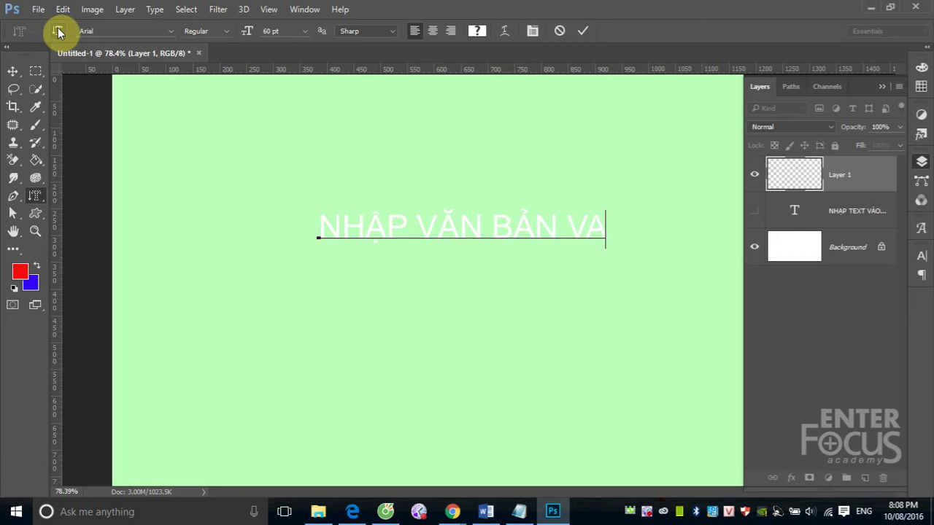
key("BackSpace")
type("ÀO")
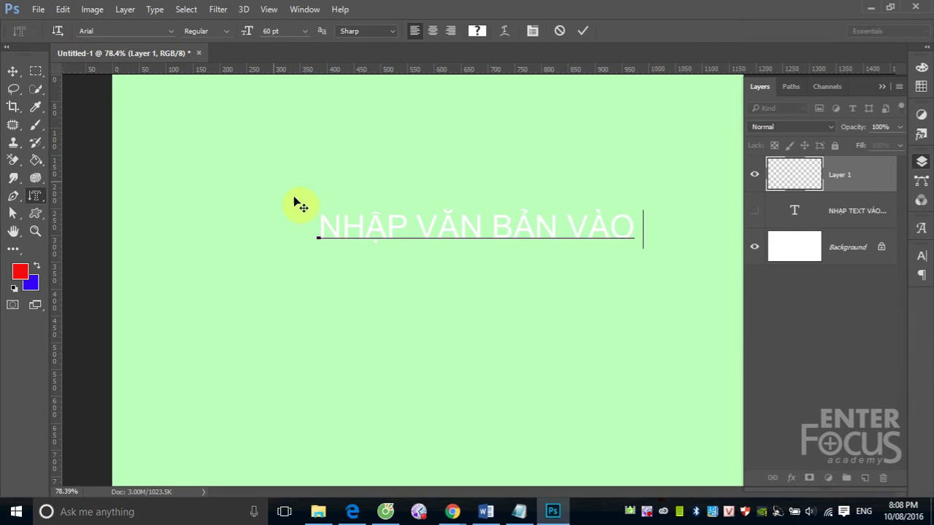
left_click(321, 229)
- Select the masked text 'NHẬP VĂN BẢN VÀO' and change its font to Futura Bk BT
left_click_drag(356, 223, 627, 219)
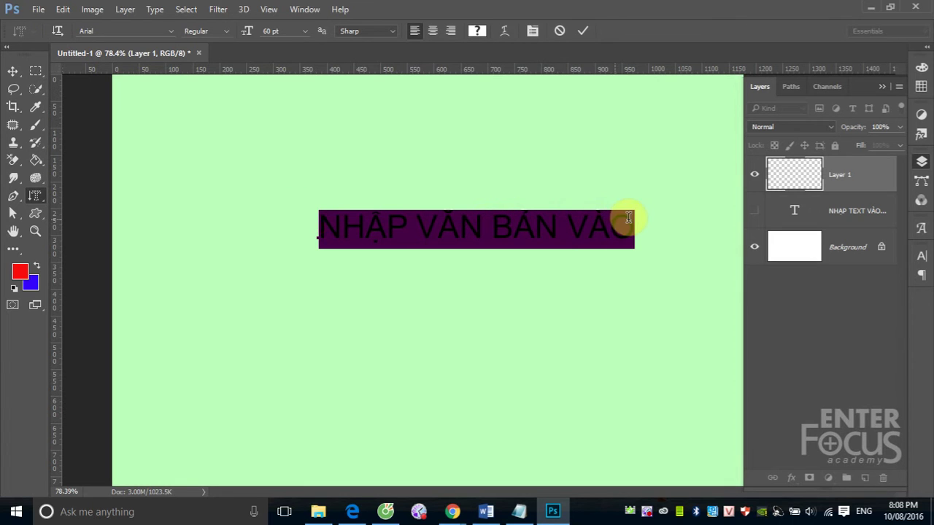
left_click(171, 31)
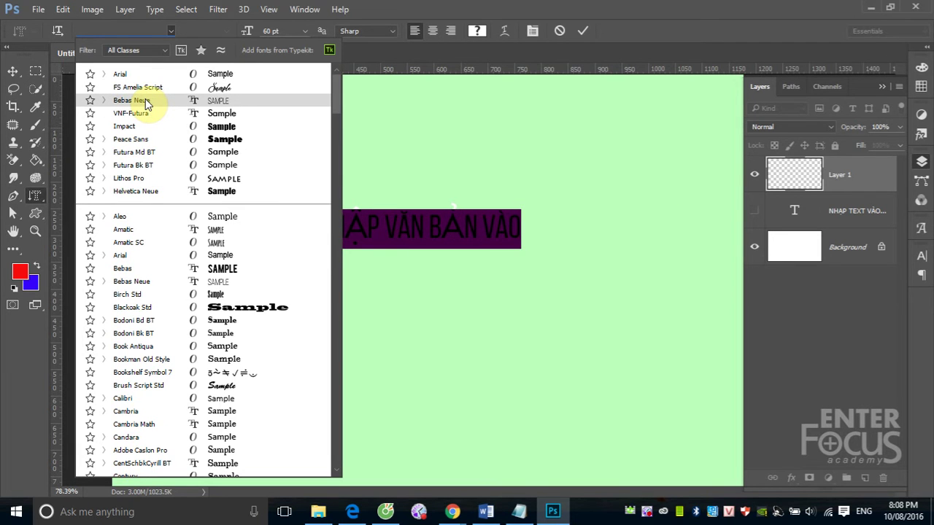
left_click(141, 169)
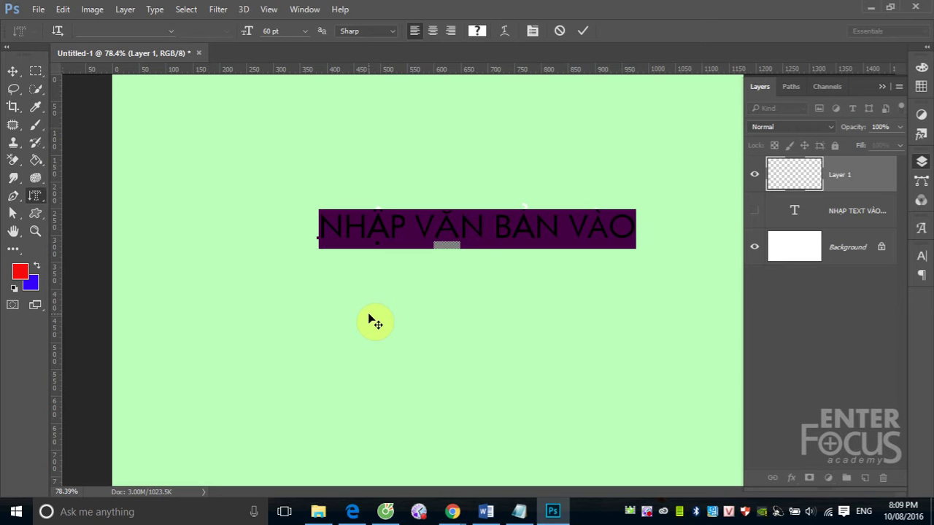
- Commit the type mask as a selection, switch to the Move tool, and save with Ctrl+S
left_click(14, 76)
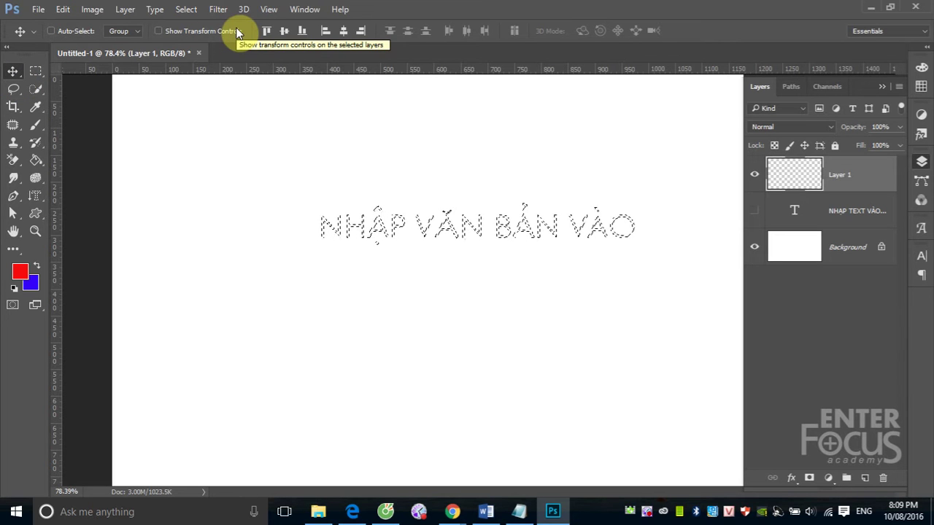
left_click(34, 198)
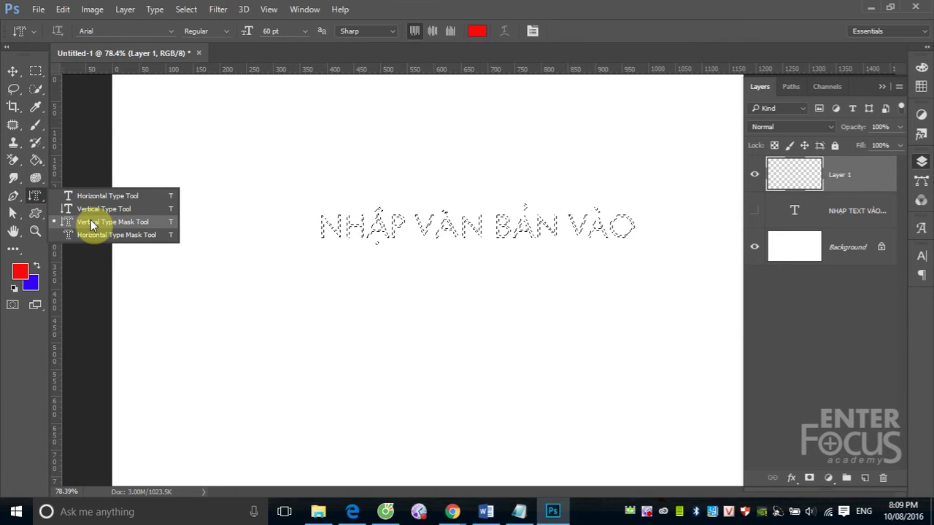
left_click(13, 72)
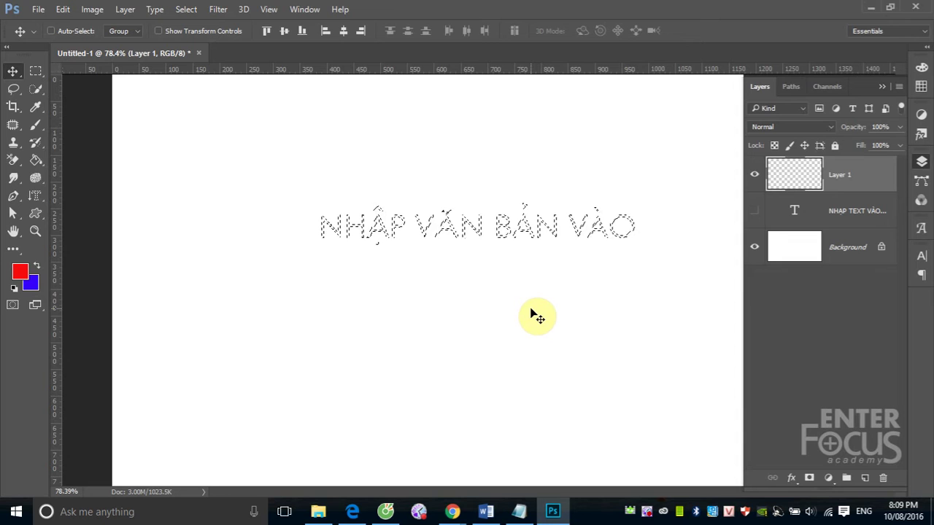
key("ctrl+s")
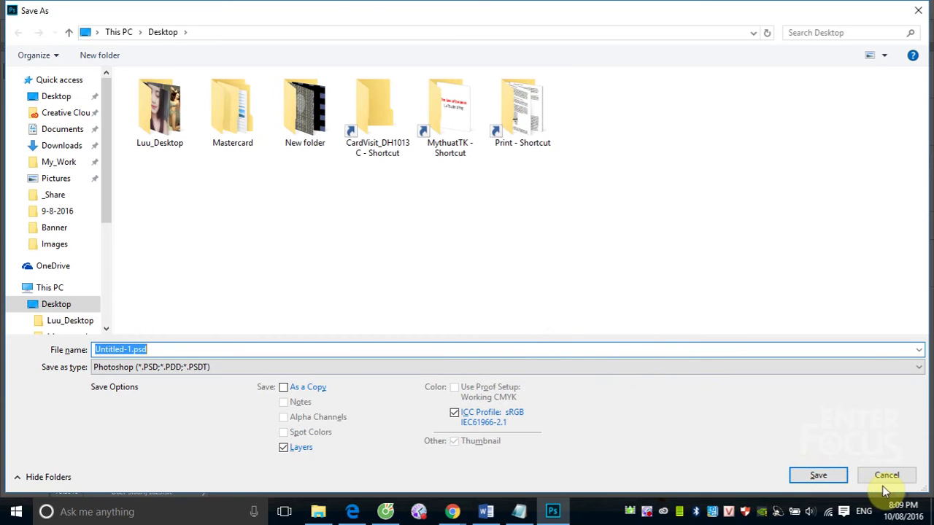
- Cancel the save, deselect the text selection, and open xuat.jpg from the Desktop
left_click(886, 475)
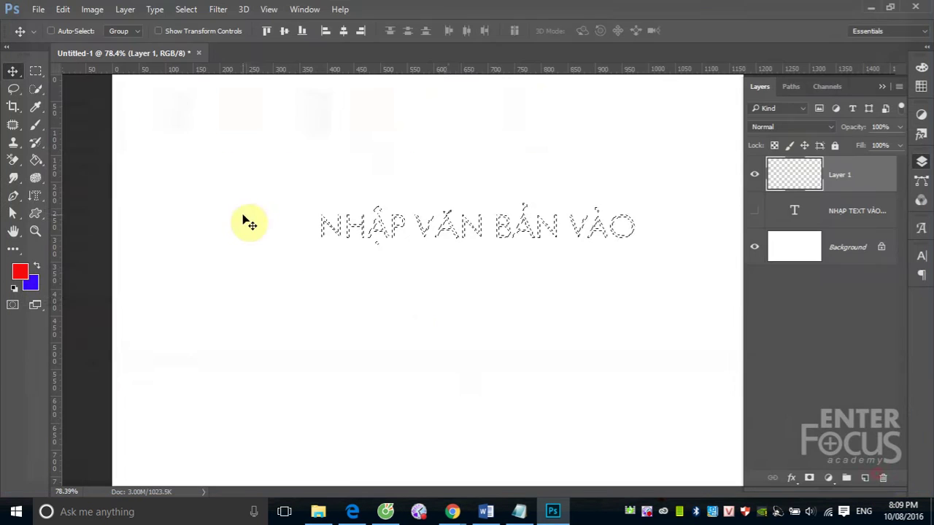
key("ctrl+d")
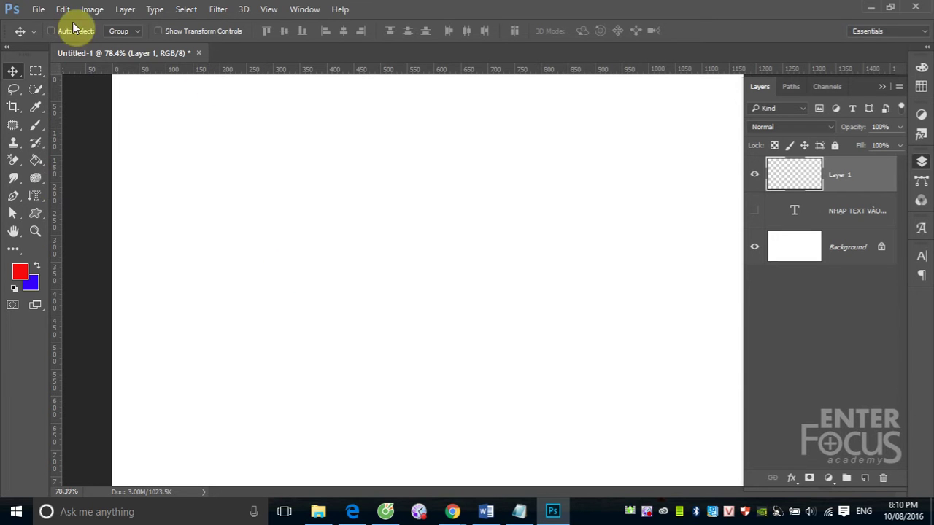
left_click(38, 9)
left_click(53, 38)
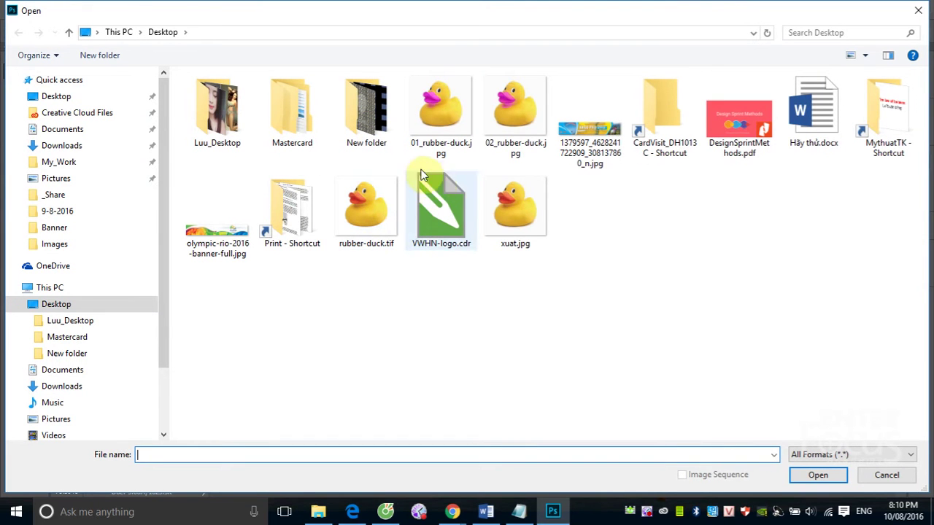
left_click(514, 215)
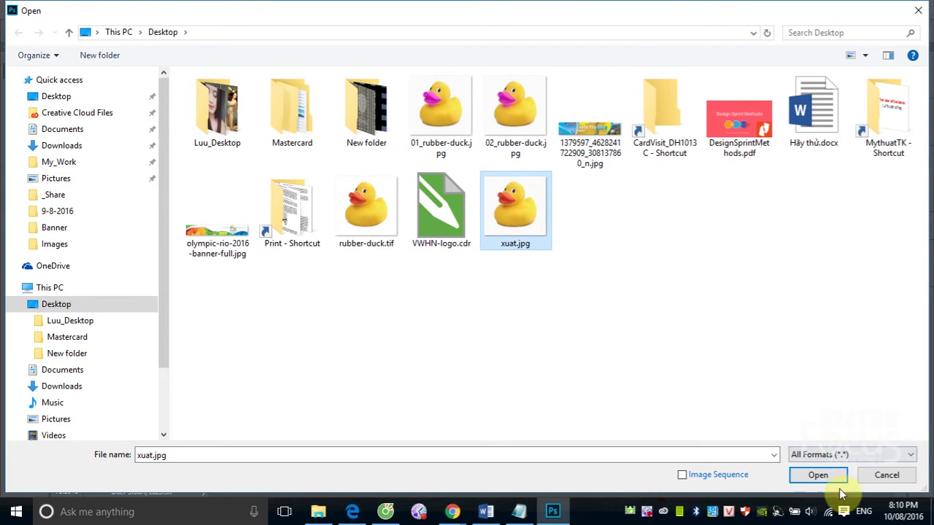
left_click(818, 475)
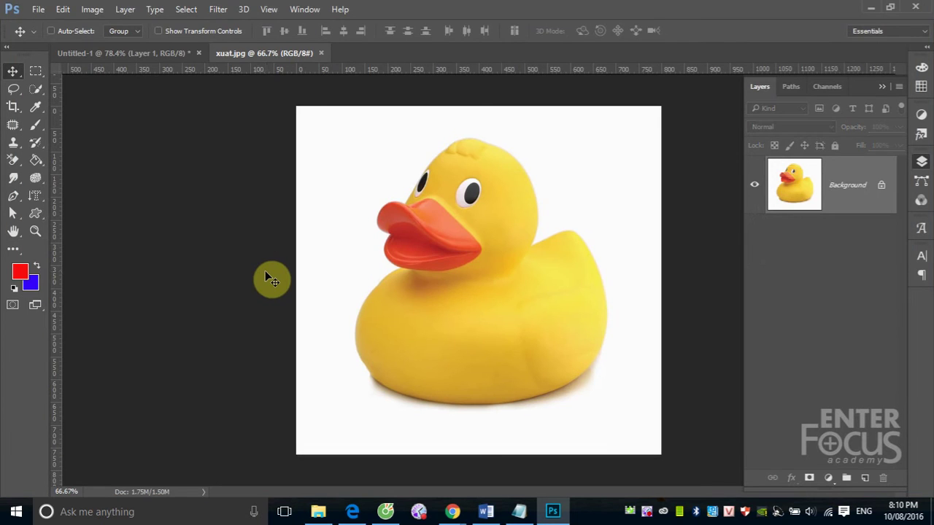
- Zoom in on the duck and Quick Select a small patch of neck below the beak
left_click_drag(355, 123, 638, 434)
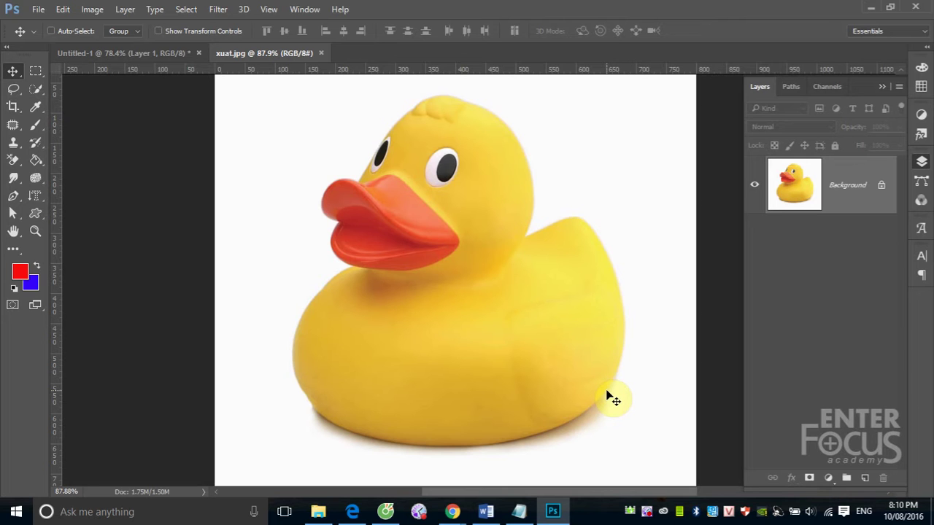
left_click(37, 91)
right_click(38, 90)
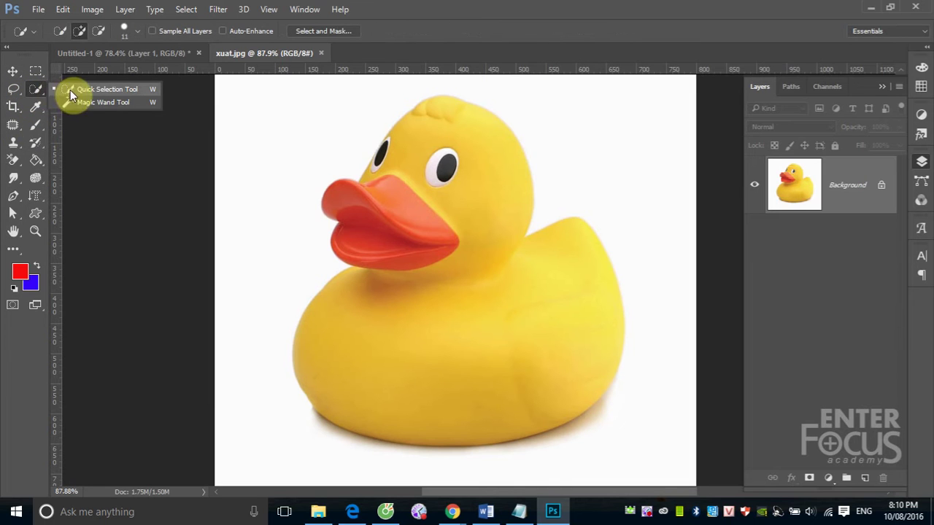
left_click(70, 90)
left_click_drag(433, 270, 471, 256)
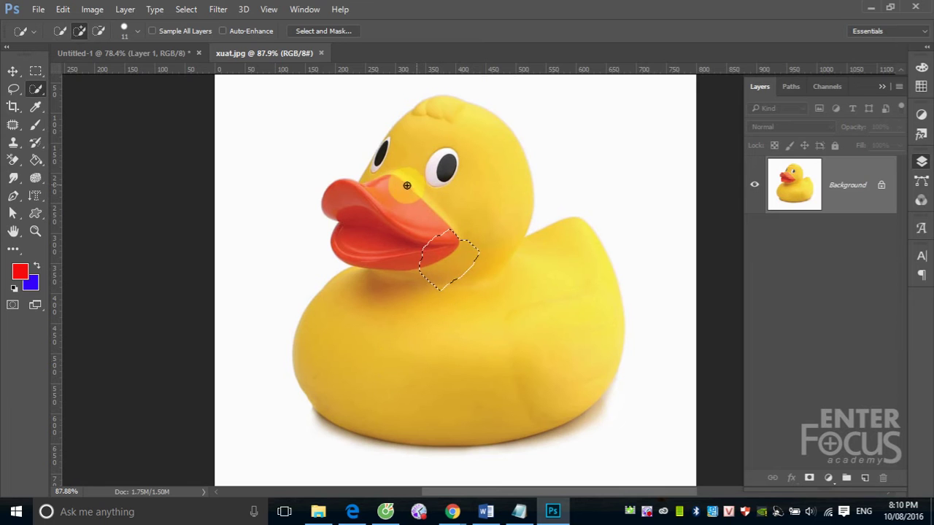
left_click(365, 259)
- Enter Quick Mask and unmask more of the neck and the beak edge
left_click(11, 306)
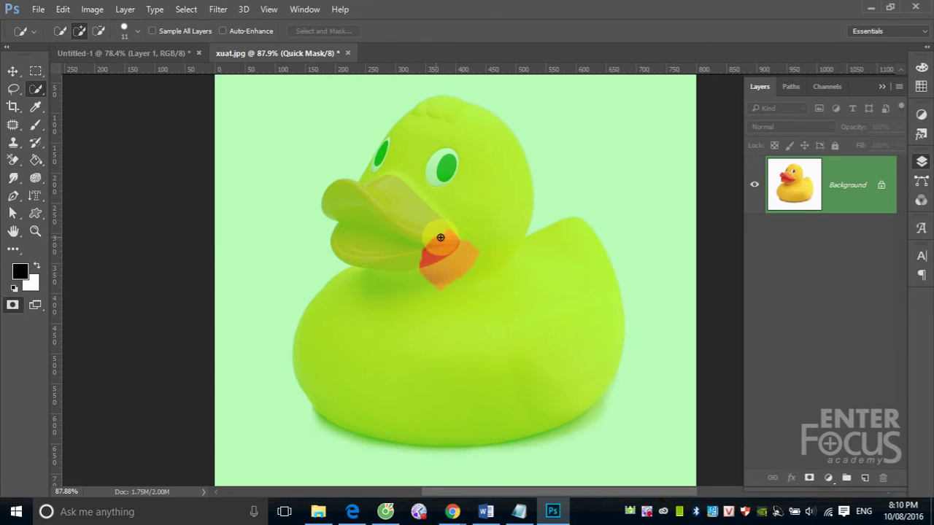
mouse_move(468, 251)
left_mouse_down()
mouse_move(437, 269)
mouse_move(435, 256)
left_mouse_up()
left_click(446, 237)
- Unmask the duck's chest with a 224 px plain Eraser
left_click(38, 126)
left_click(15, 162)
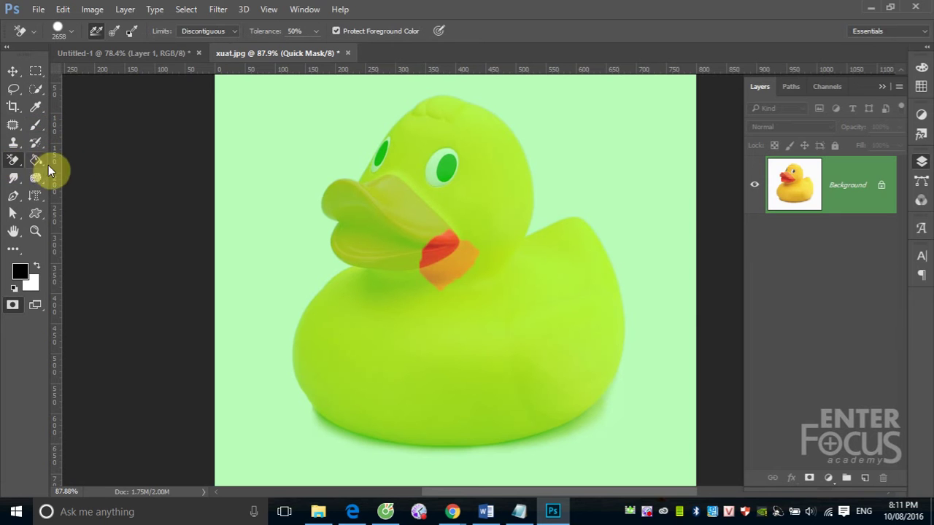
right_click(15, 162)
left_click(62, 159)
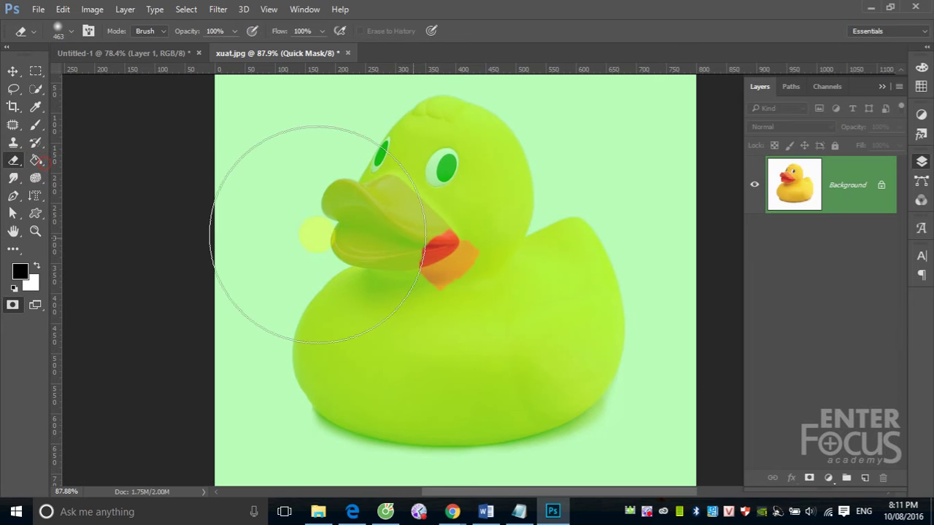
right_click(417, 302, "alt")
left_click_drag(418, 302, 355, 301)
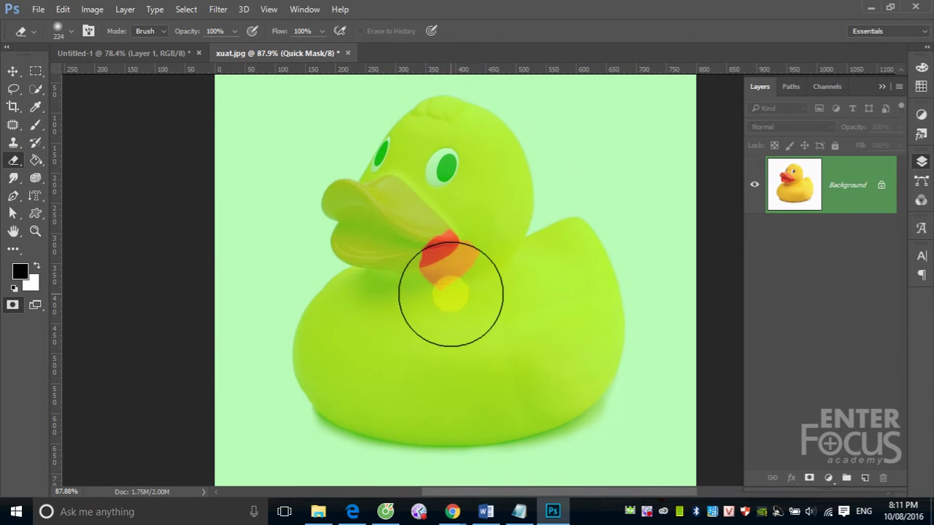
left_click_drag(465, 319, 433, 302)
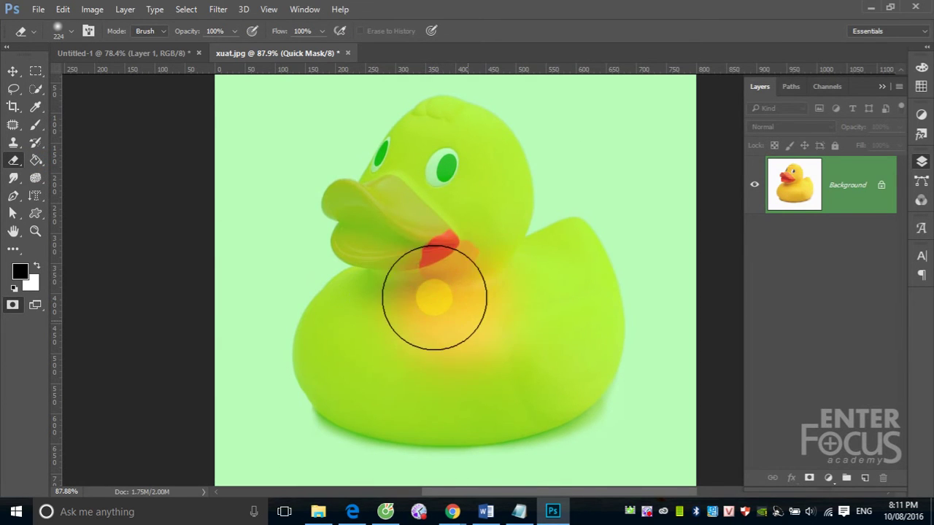
- Raise Eraser hardness to 100%, unmask the beak and body, then exit Quick Mask
left_click(71, 29)
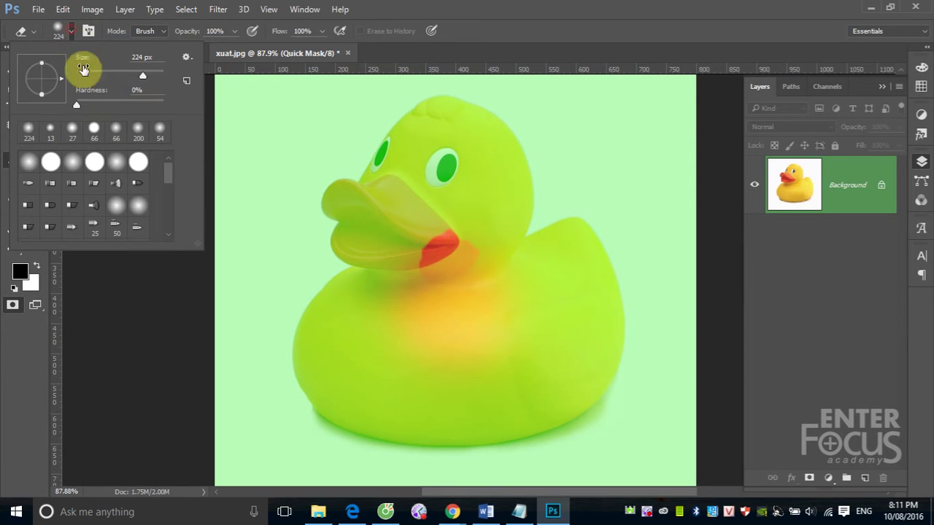
left_click_drag(73, 104, 171, 115)
left_click(428, 19)
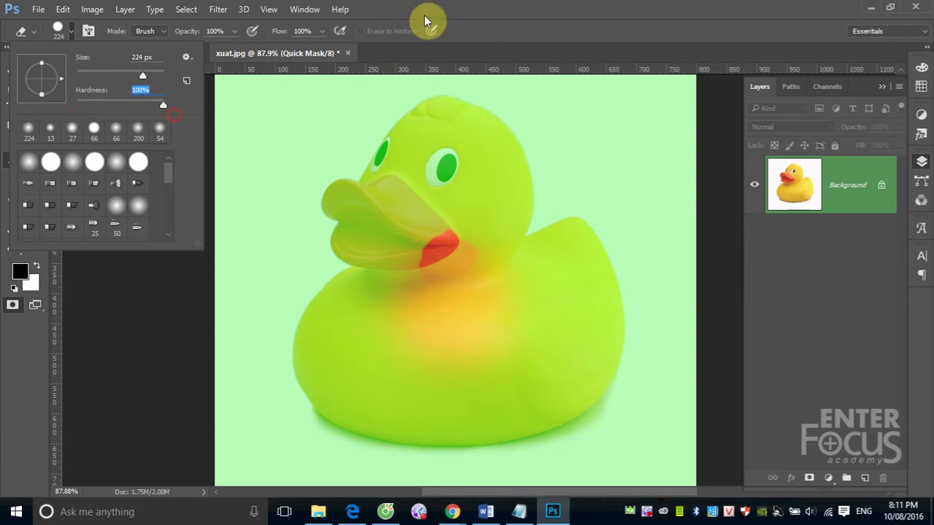
mouse_move(428, 292)
left_mouse_down()
mouse_move(435, 356)
mouse_move(416, 354)
mouse_move(580, 333)
mouse_move(453, 316)
left_mouse_up()
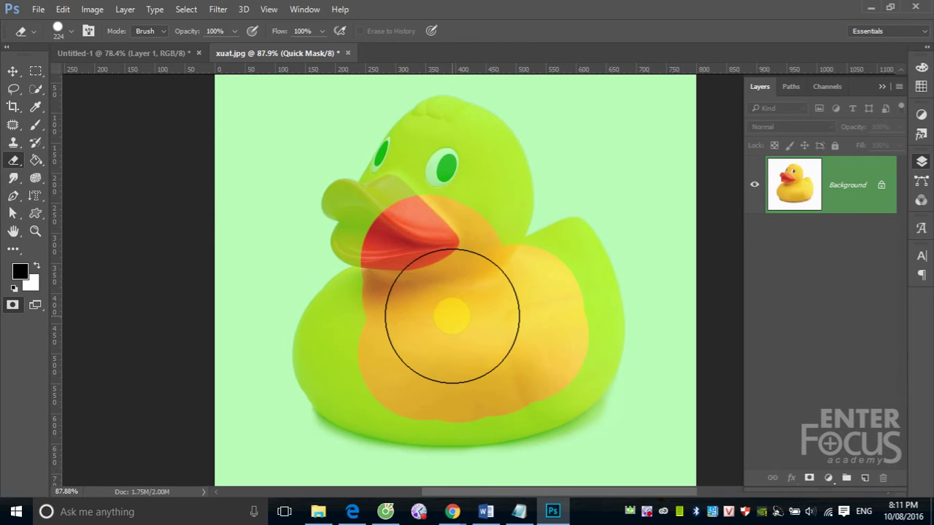
left_click(13, 305)
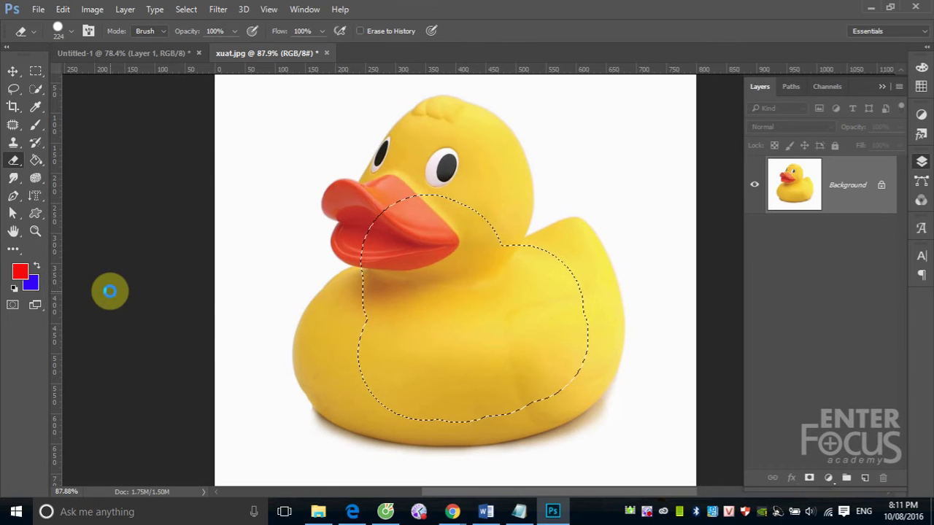
- Keep the document open and erase the Quick Mask over the duck's beak, head and body
key("ctrl+q")
left_click(522, 204)
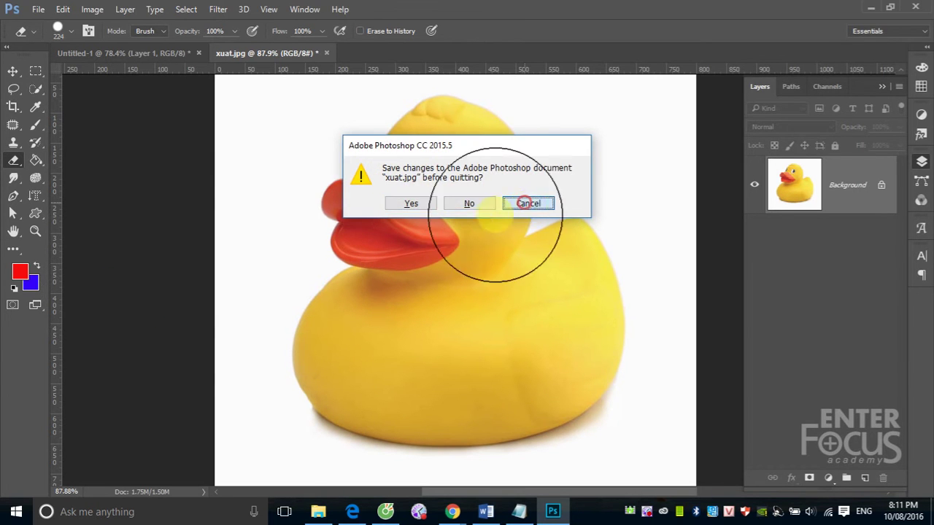
key("q")
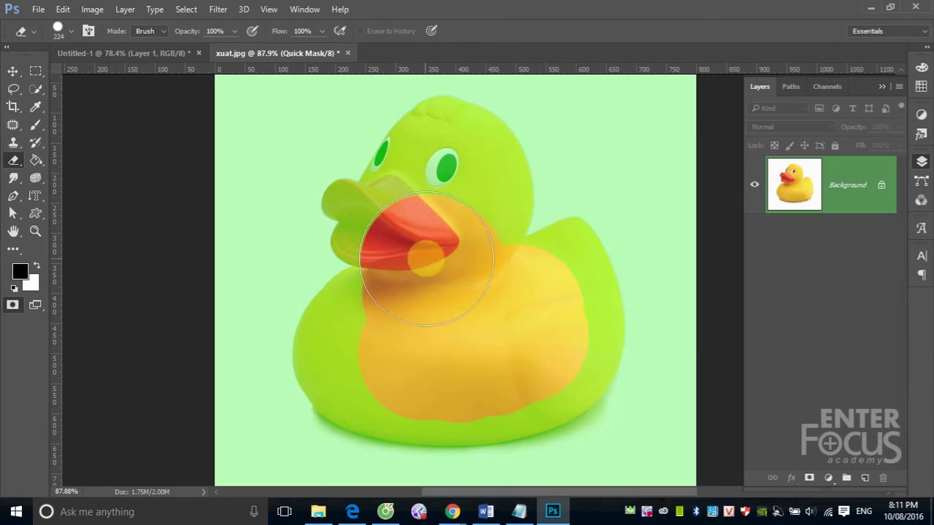
mouse_move(358, 219)
left_mouse_down()
mouse_move(441, 176)
mouse_move(482, 124)
mouse_move(522, 190)
mouse_move(455, 234)
mouse_move(531, 301)
mouse_move(547, 302)
mouse_move(548, 344)
mouse_move(498, 375)
mouse_move(417, 384)
left_mouse_up()
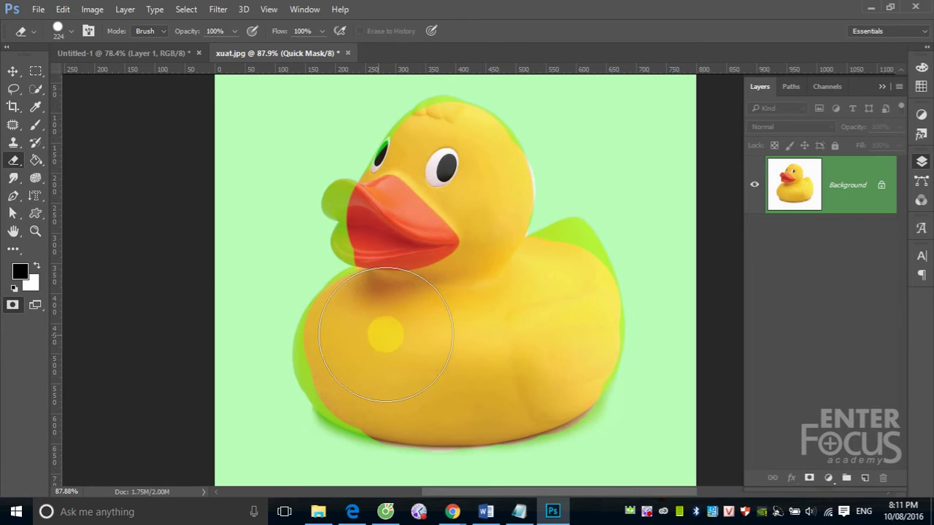
- Preview the widened selection outside Quick Mask, then return to painting the mask with the Brush
key("q")
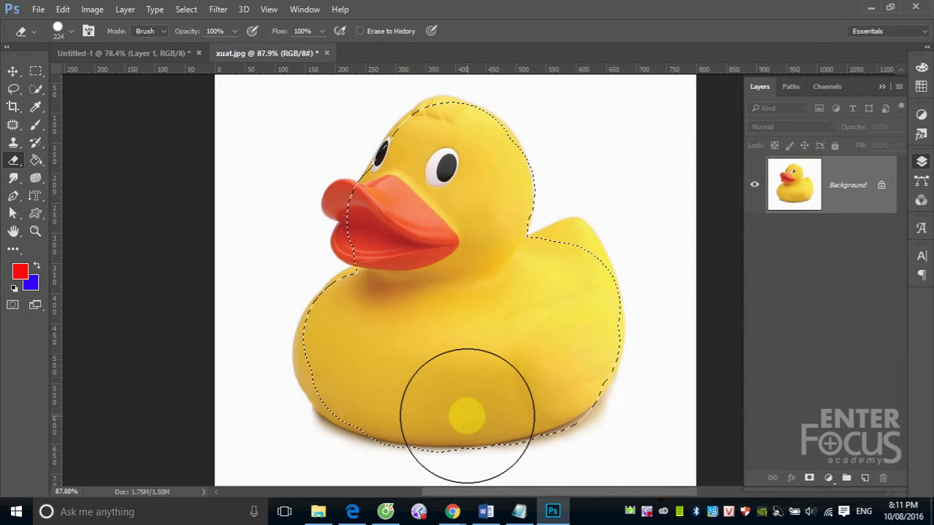
key("q")
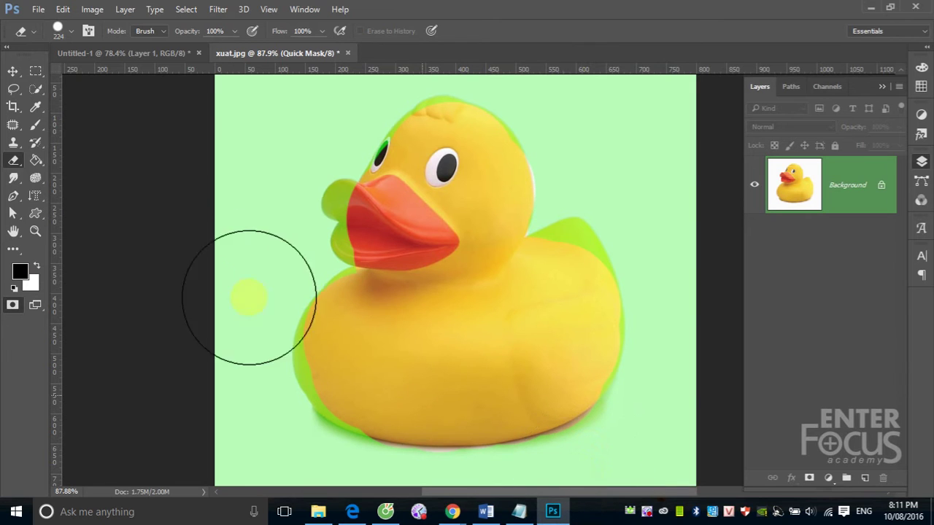
left_click(36, 124)
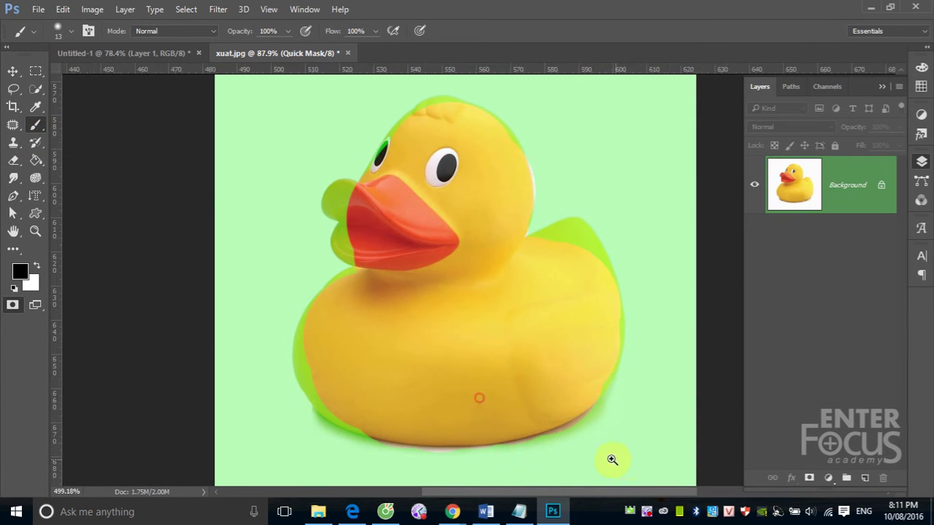
- Mask out the brownish shadow along the duck's bottom edge and convert the mask back to a selection
left_click_drag(480, 399, 611, 458)
mouse_move(271, 354)
left_mouse_down()
mouse_move(569, 261)
mouse_move(710, 175)
mouse_move(732, 131)
left_mouse_up()
key("q")
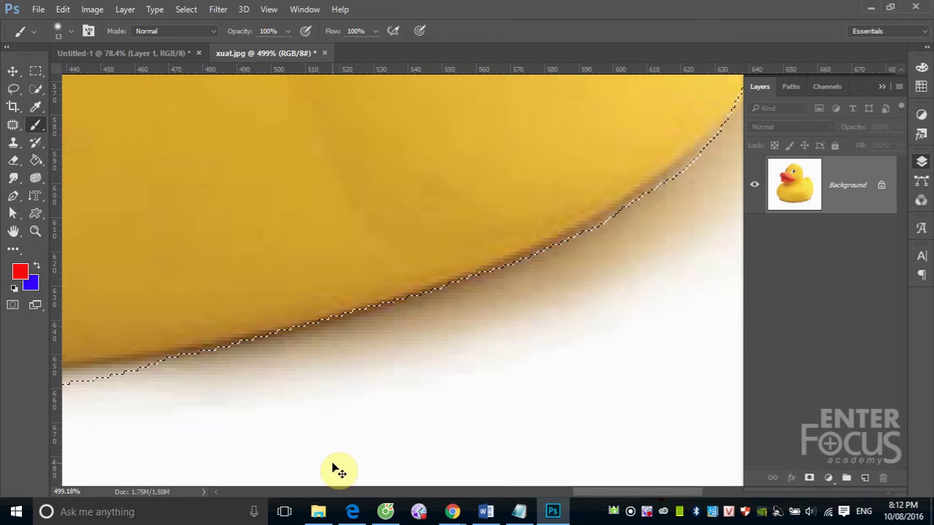
scroll(333, 464, "down", 1)
scroll(333, 464, "down", 1)
scroll(336, 467, "down", 2)
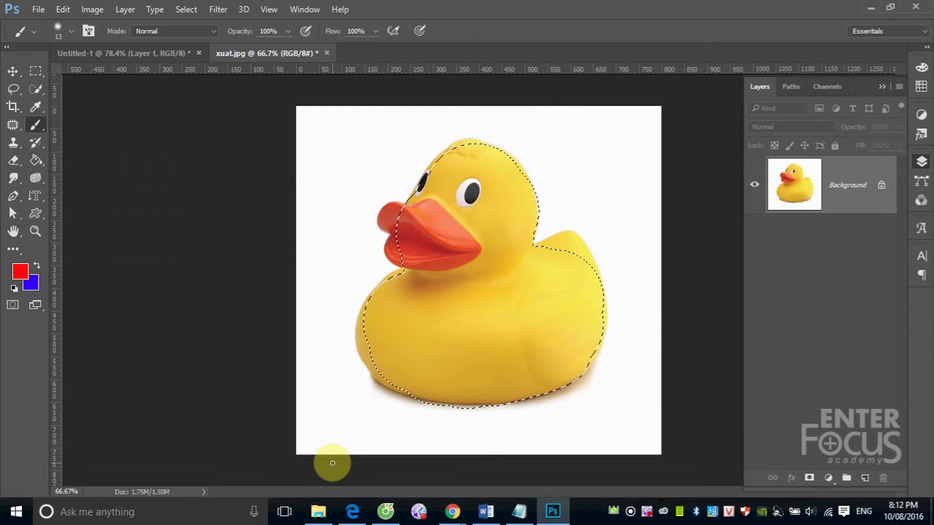
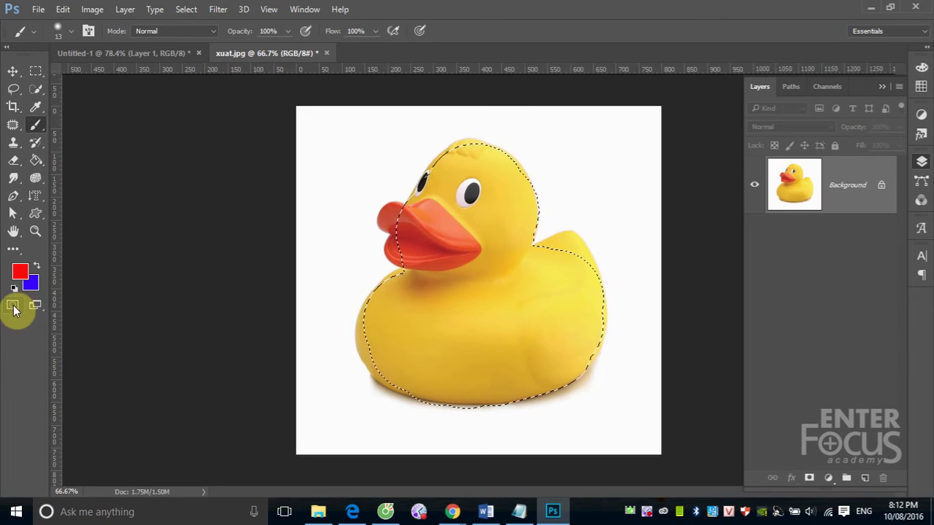
- Set the Quick Mask options so the tint colours Selected Areas
double_click(13, 307)
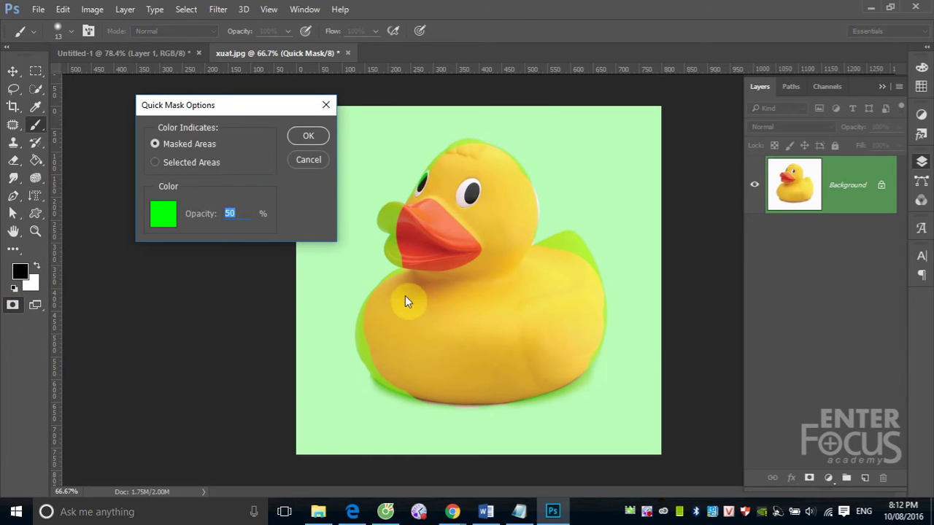
left_click_drag(203, 115, 147, 138)
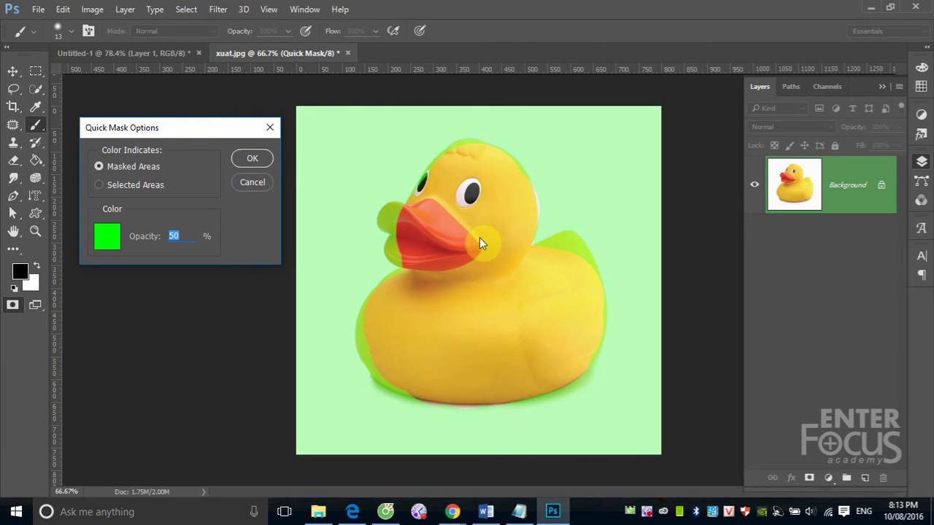
left_click(98, 184)
left_click(256, 159)
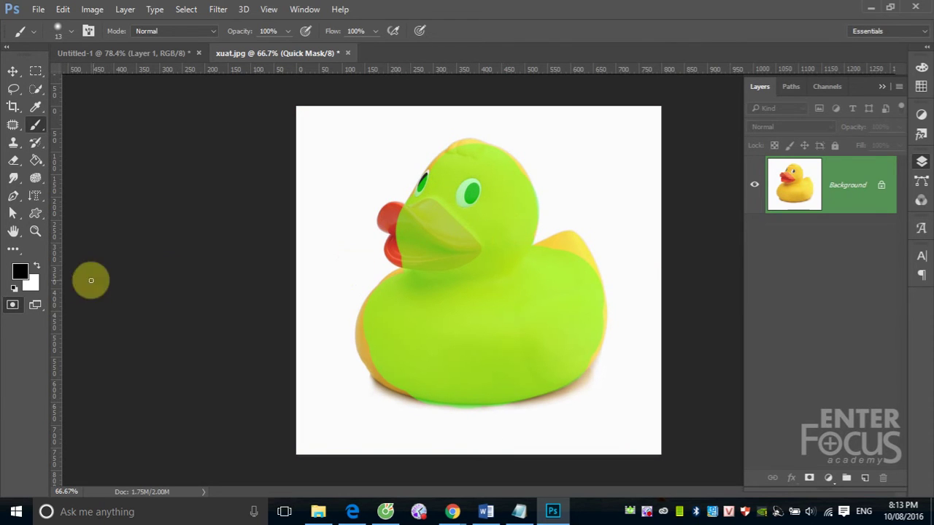
- Change the quick mask tint colour to red
double_click(12, 304)
left_click(110, 236)
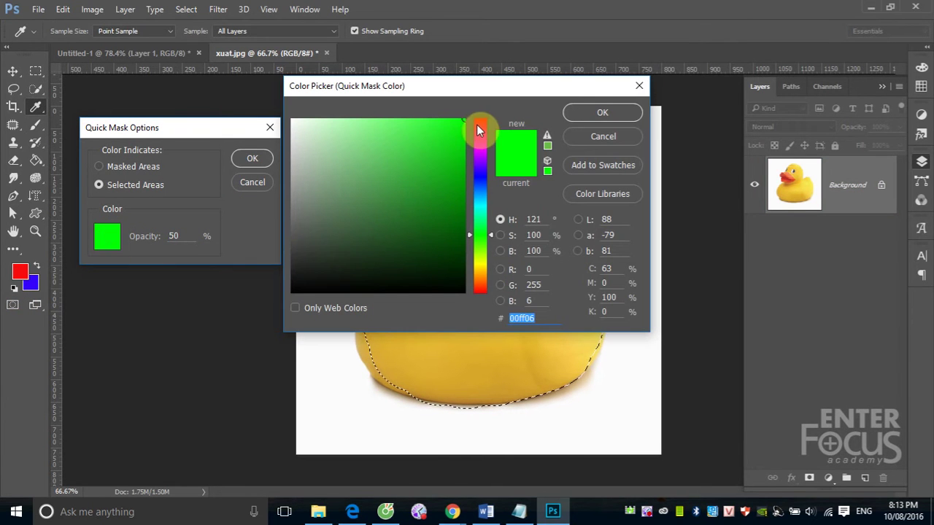
left_click(477, 122)
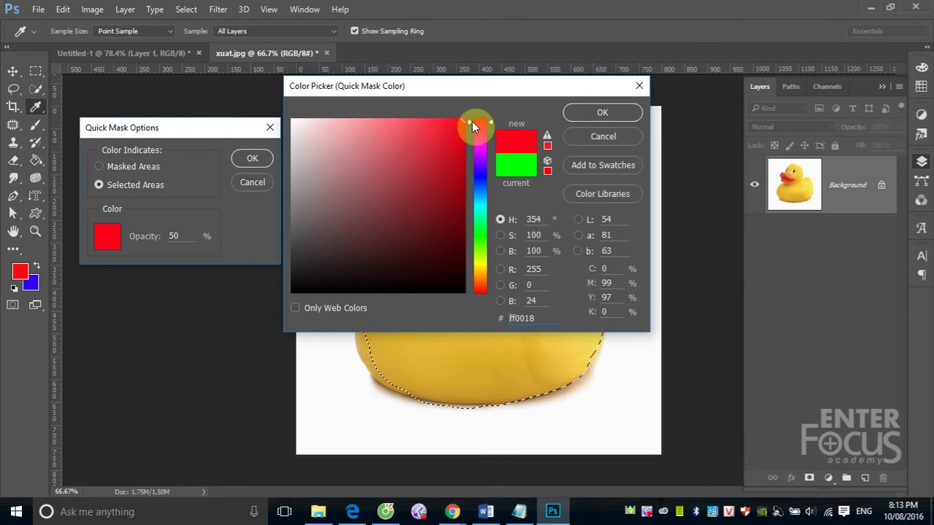
left_click(571, 115)
left_click(250, 158)
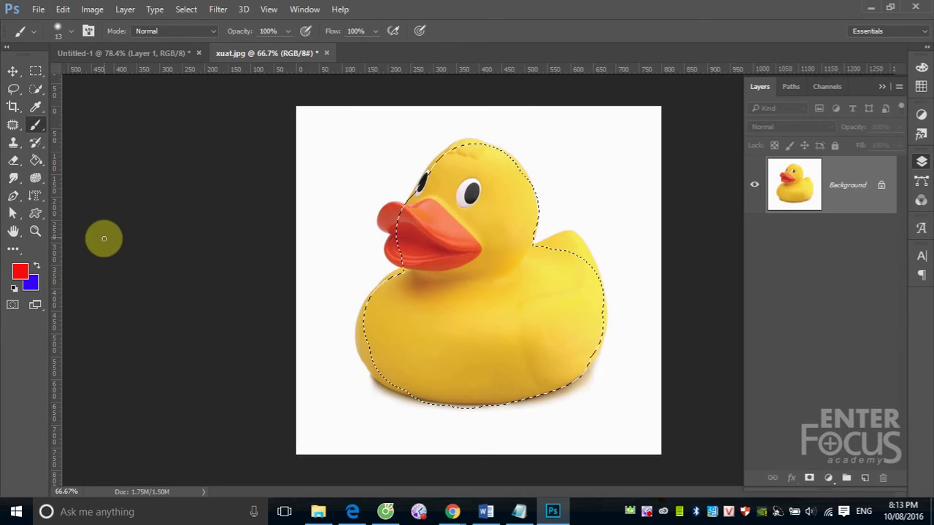
- Preview the duck selection in red quick mask, then change the tint colour to green
key("d")
key("q")
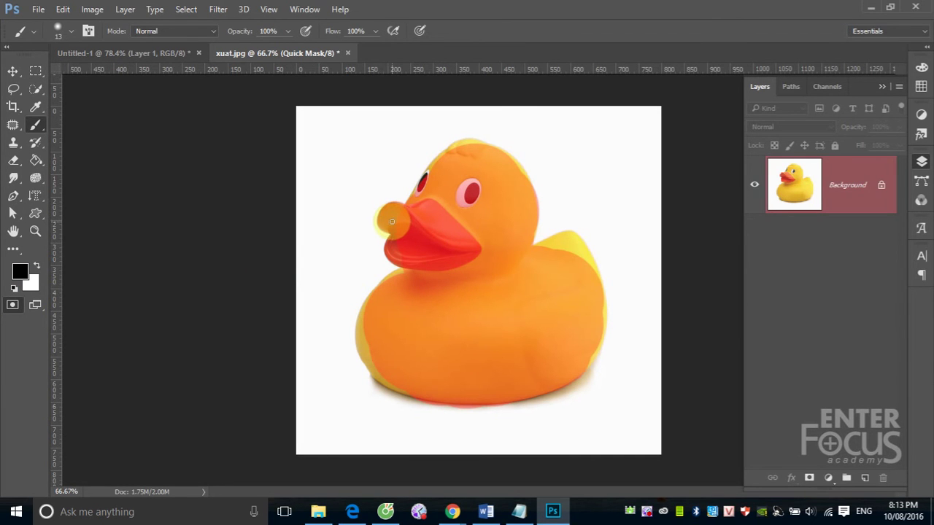
double_click(12, 305)
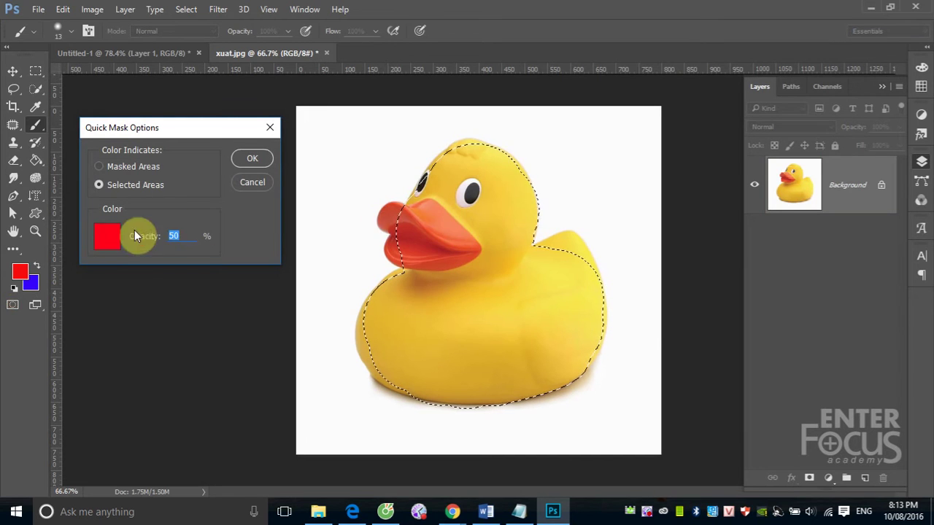
left_click(107, 236)
left_click(480, 219)
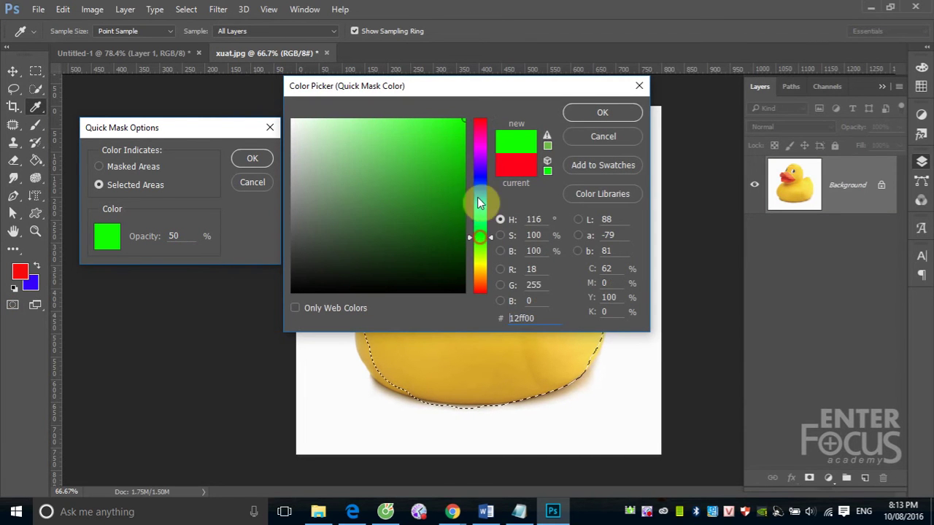
left_click(572, 113)
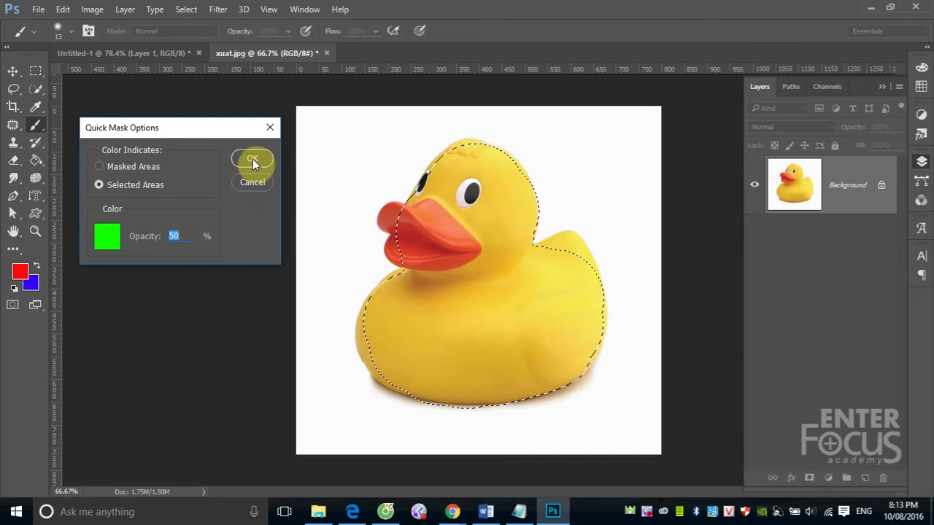
left_click(252, 159)
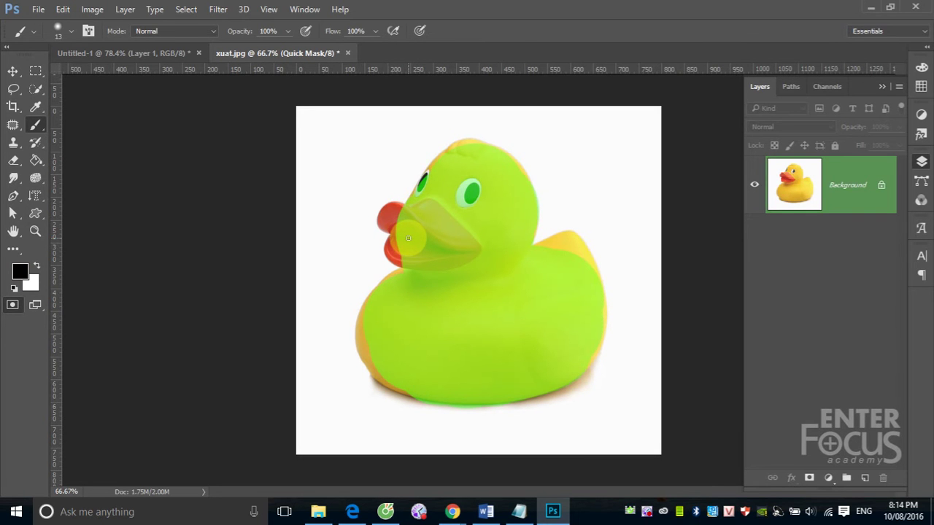
- Set the quick mask opacity to 30% and enter Quick Mask mode
double_click(12, 305)
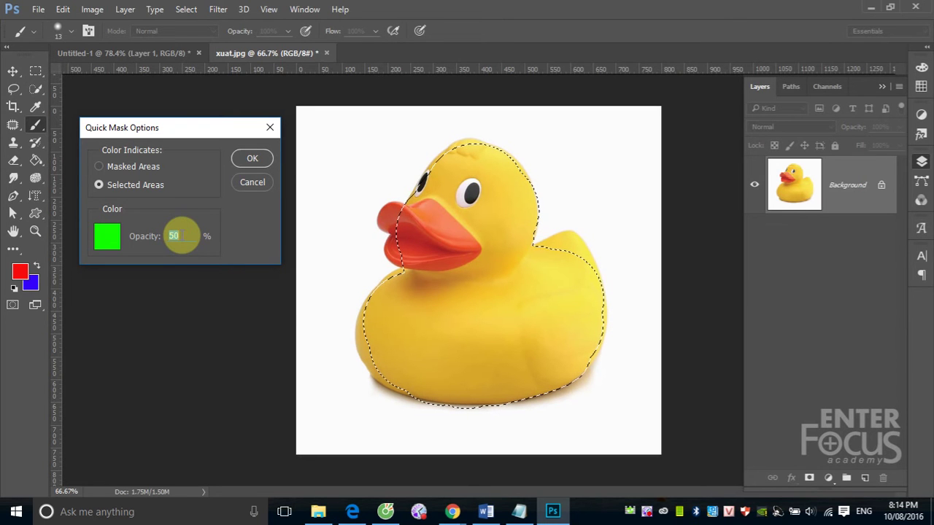
double_click(168, 236)
type("3")
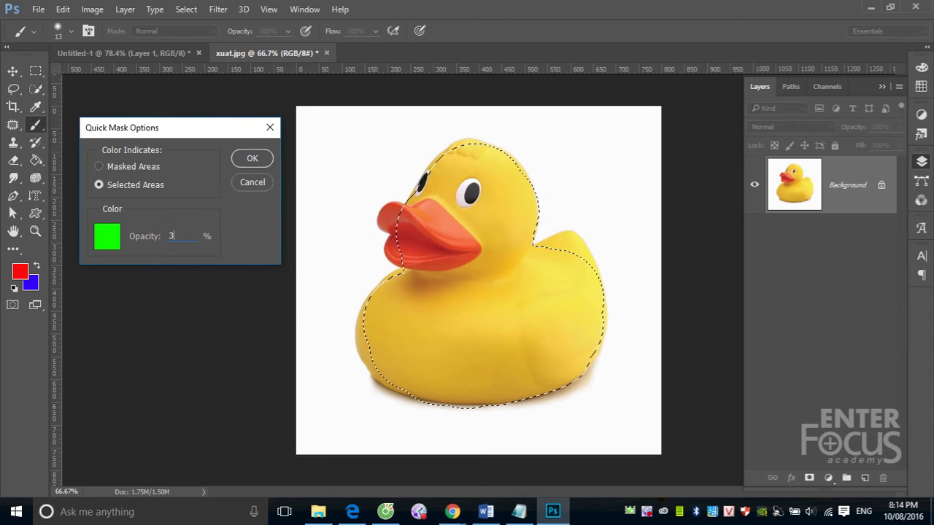
type("0")
key("Return")
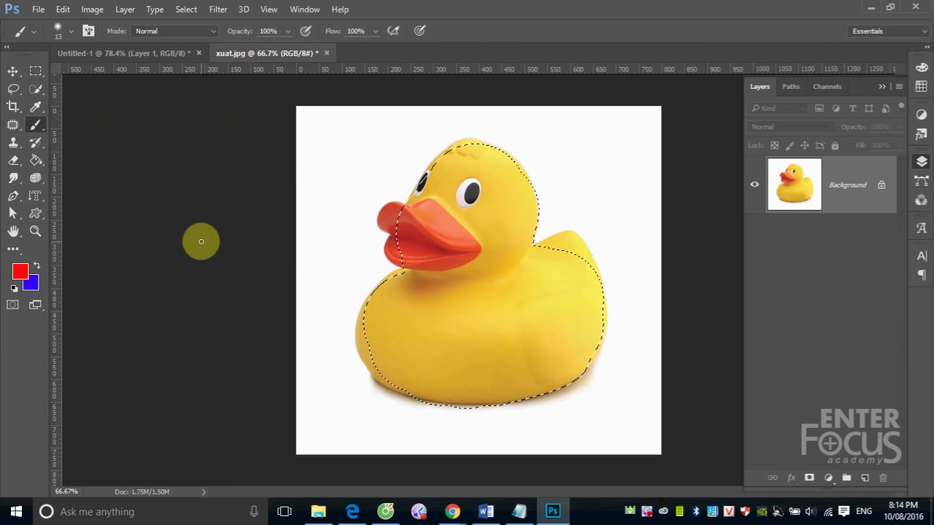
key("q")
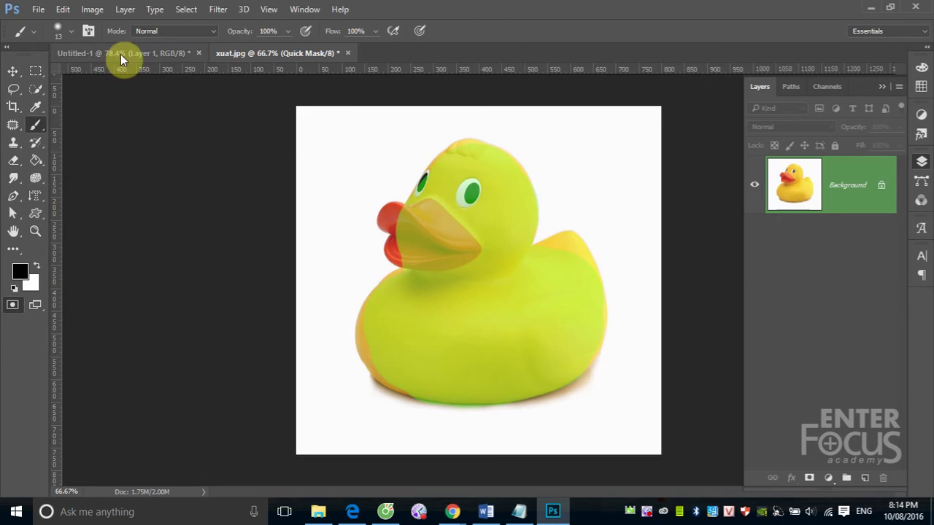
- On Untitled-1, create a horizontal type mask selection reading 'vbbdhdffd'
left_click(122, 60)
left_click(35, 195)
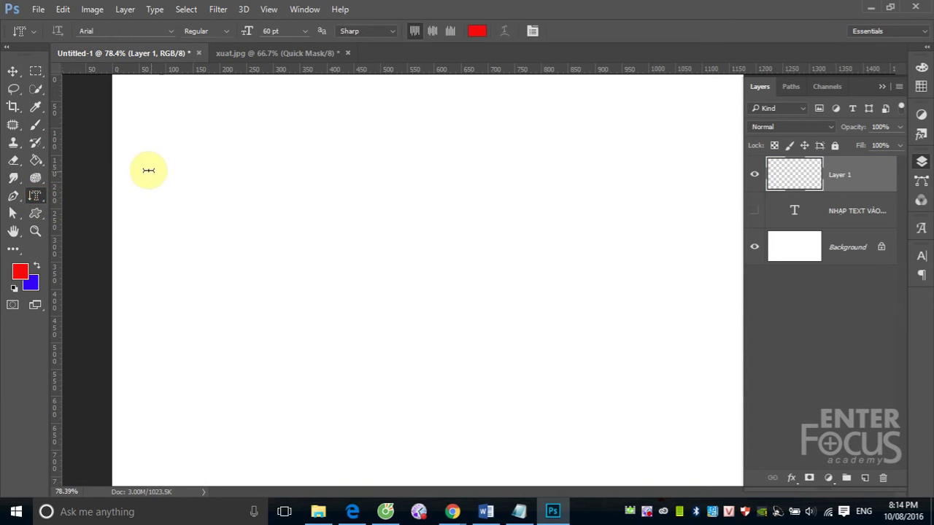
right_click(35, 196)
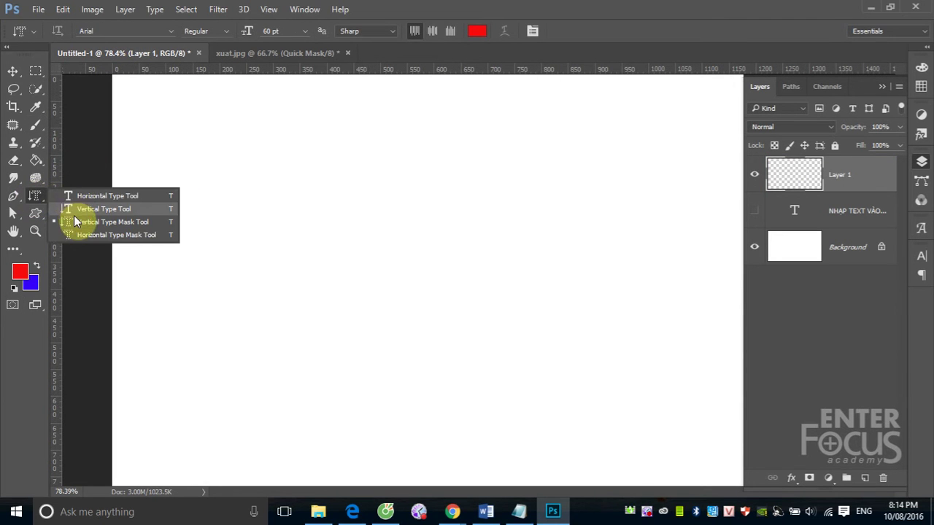
left_click(75, 221)
left_click(172, 194)
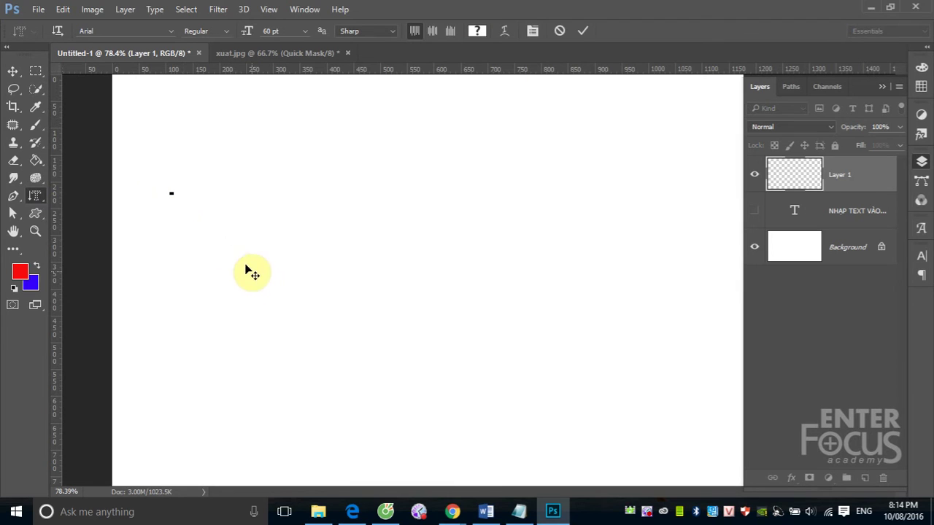
right_click(36, 197)
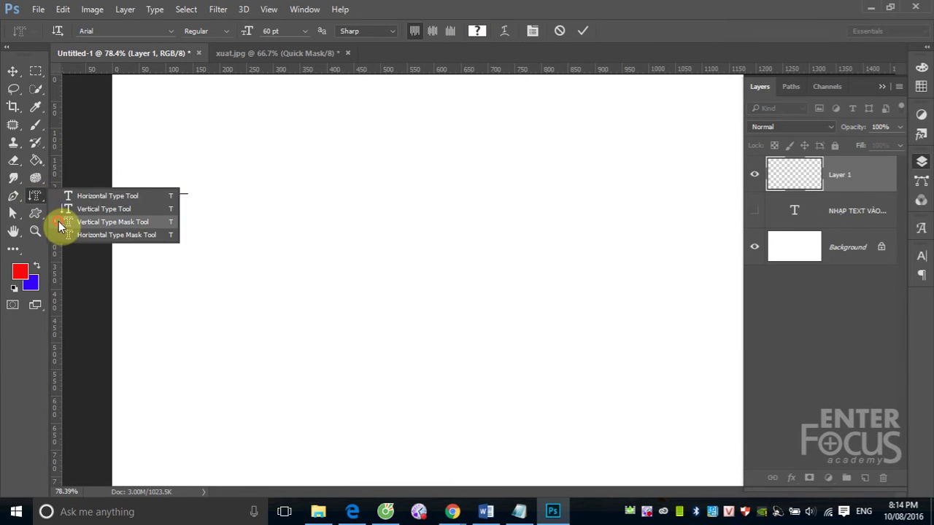
left_click(61, 226)
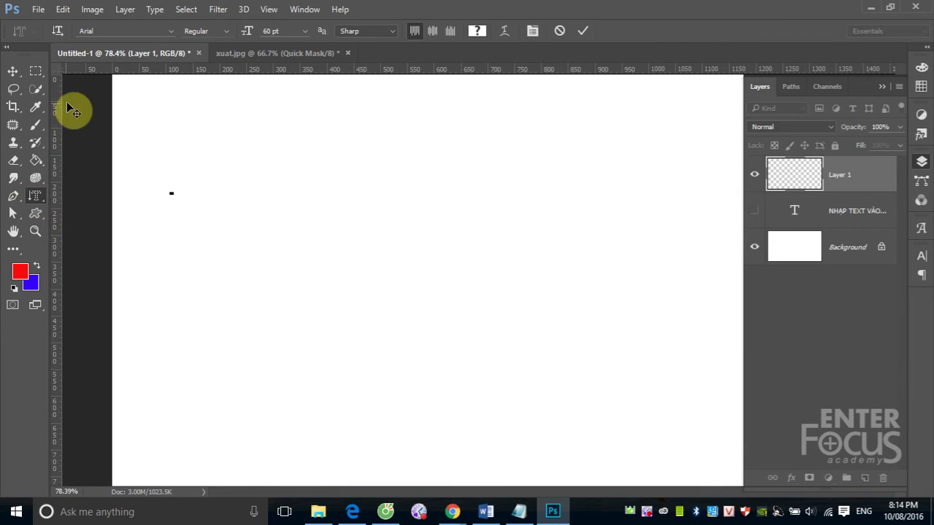
left_click(58, 31)
type("vbbdhdf")
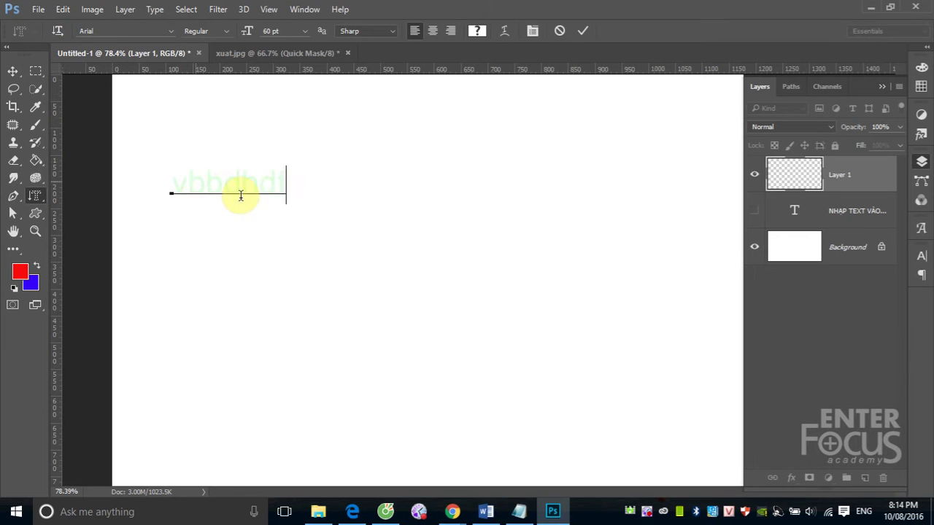
type("fd")
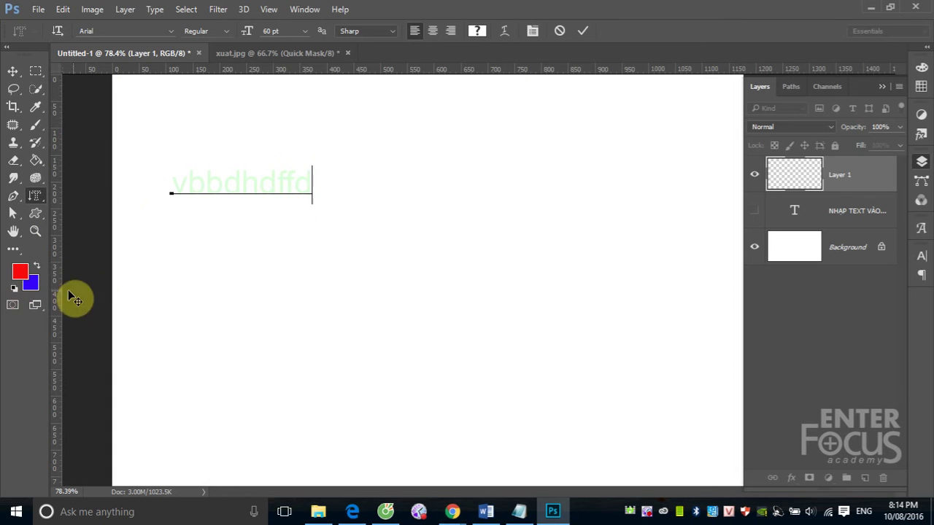
left_click(13, 70)
- Show the text selection in quick mask with the tint on Masked Areas
left_click(11, 305)
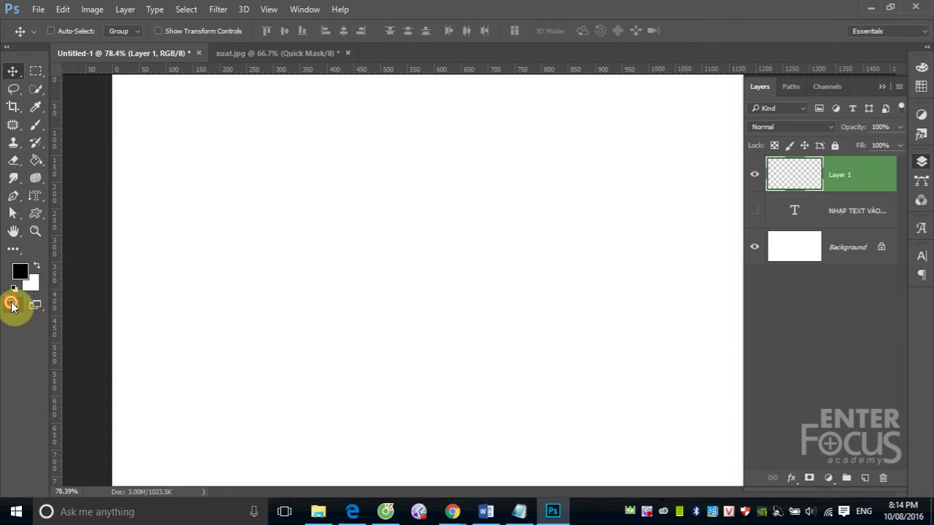
double_click(11, 305)
left_click(129, 167)
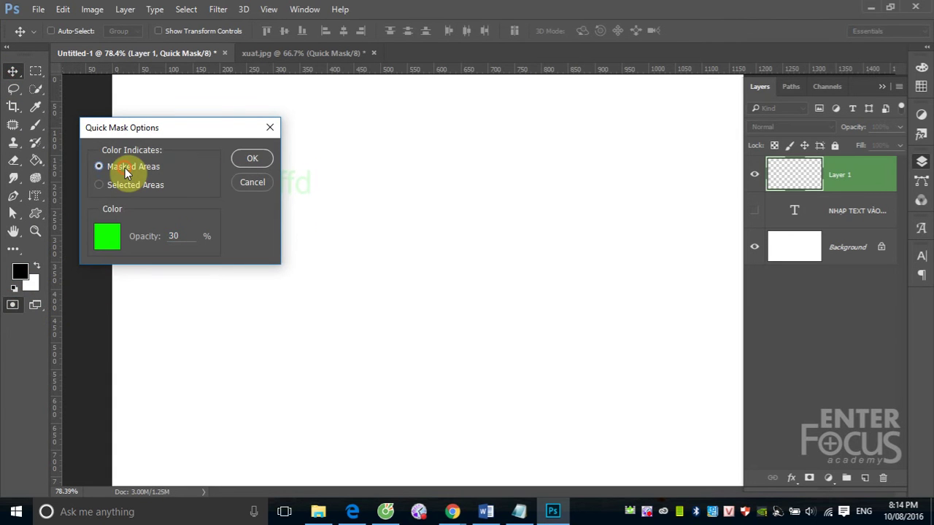
left_click(252, 159)
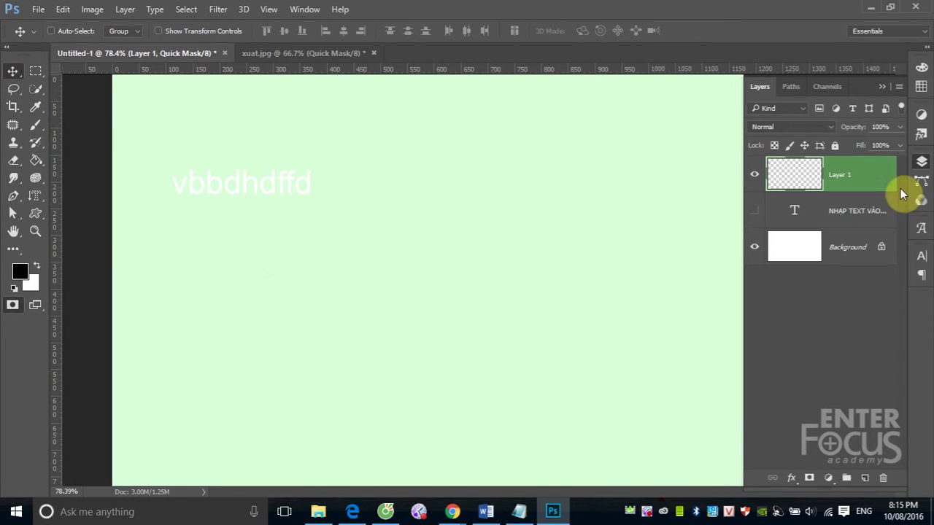
- Delete Layer 1, exit quick mask, and deselect the text-shaped selection
left_click_drag(871, 175, 874, 376)
left_click_drag(879, 484, 882, 479)
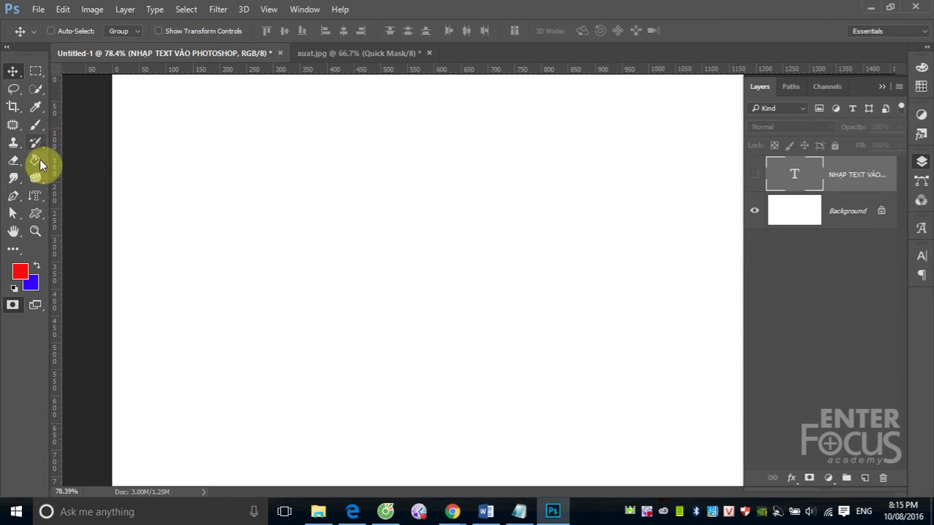
left_click(13, 304)
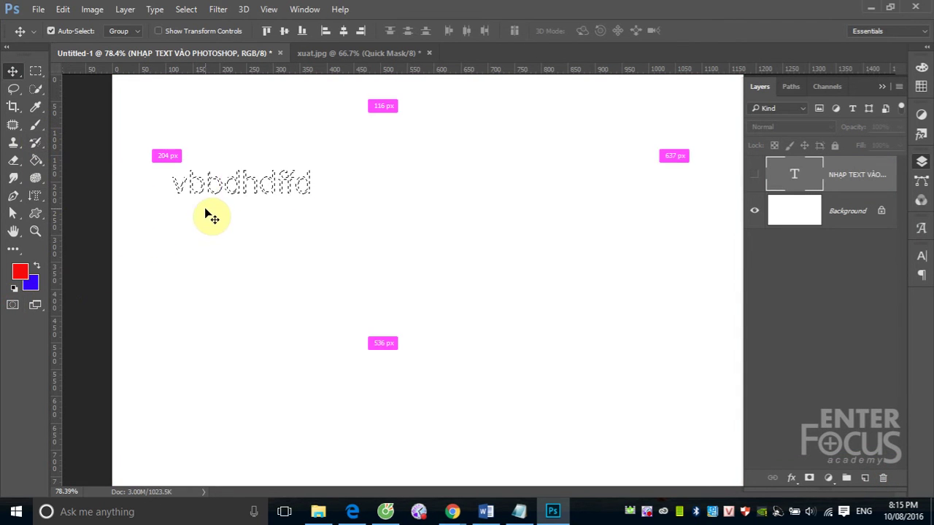
key("ctrl+d")
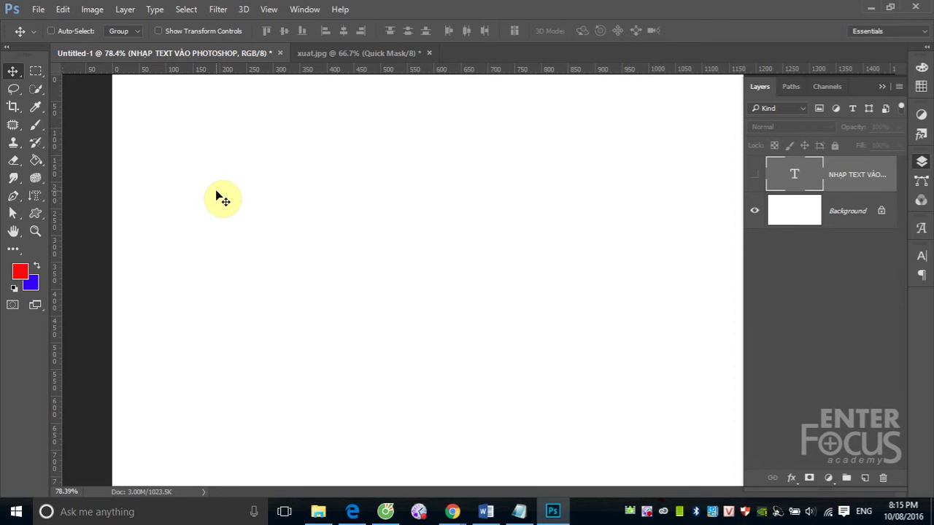
- Switch back to the Horizontal Type Tool
left_click(36, 195)
right_click(39, 193)
left_click(77, 194)
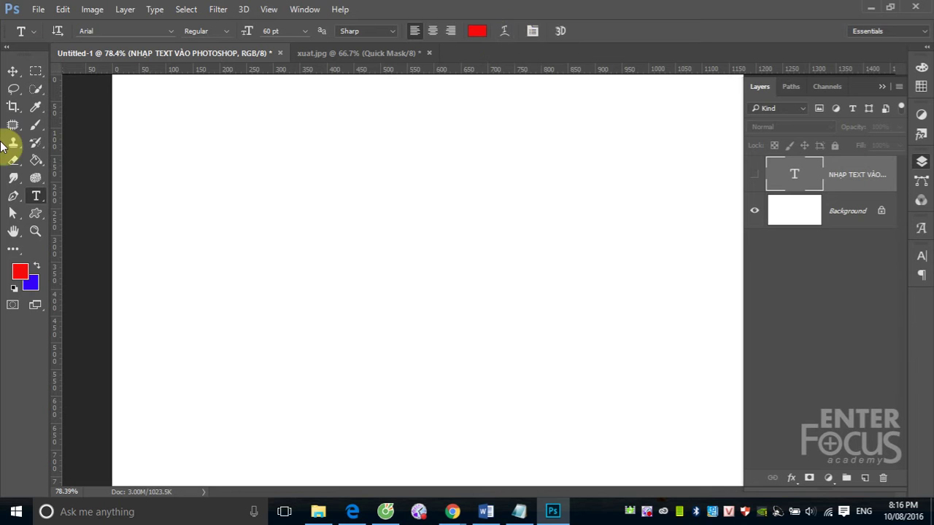
- Draw a wavy S-curve path across the canvas with the Pen Tool
left_click(13, 198)
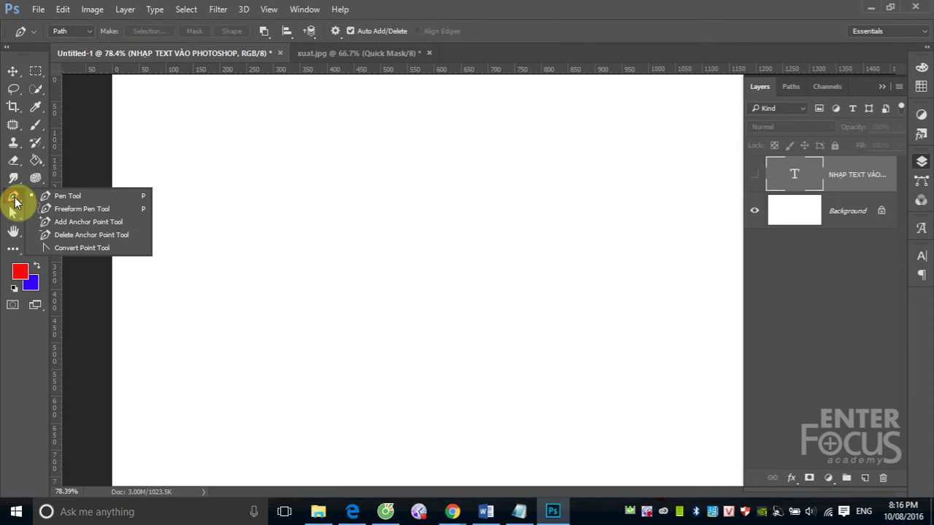
left_click(62, 202)
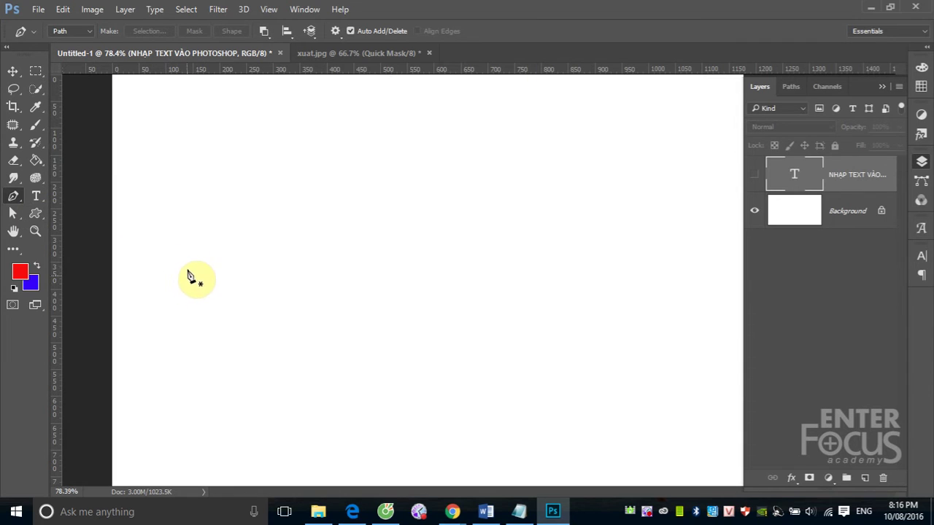
left_click(170, 290)
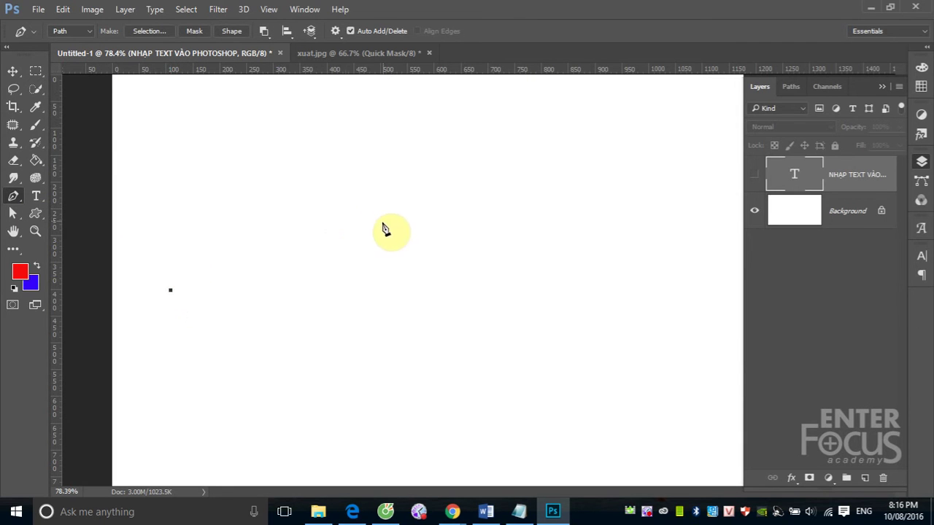
left_click_drag(318, 234, 381, 345)
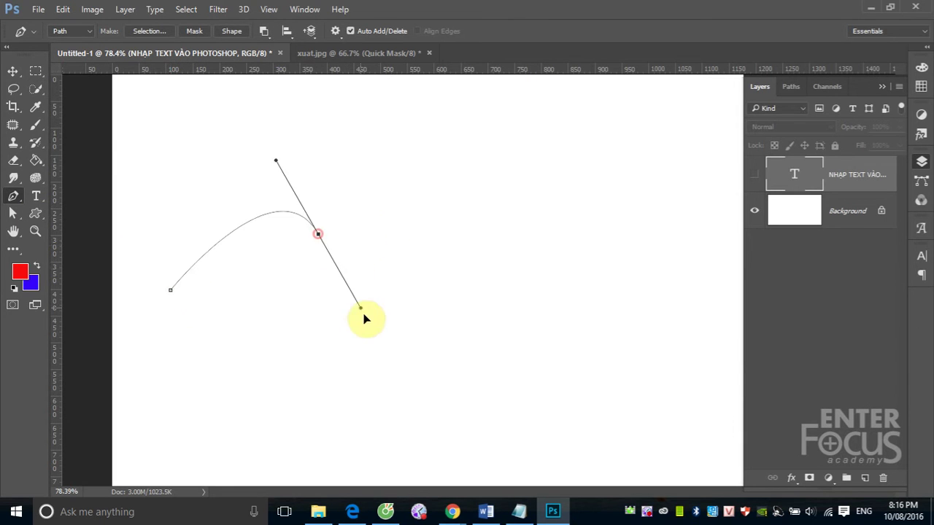
left_click_drag(462, 304, 491, 290)
left_click_drag(540, 259, 594, 167)
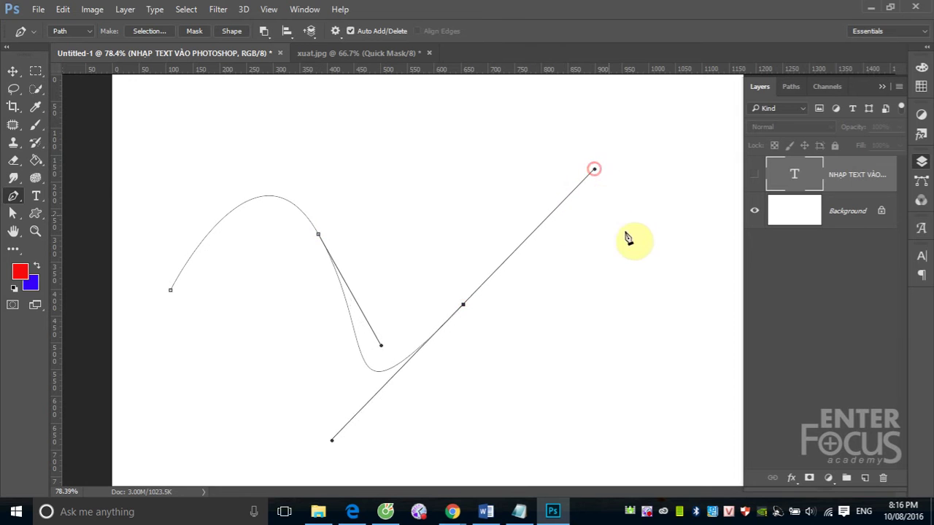
left_click_drag(626, 235, 686, 362)
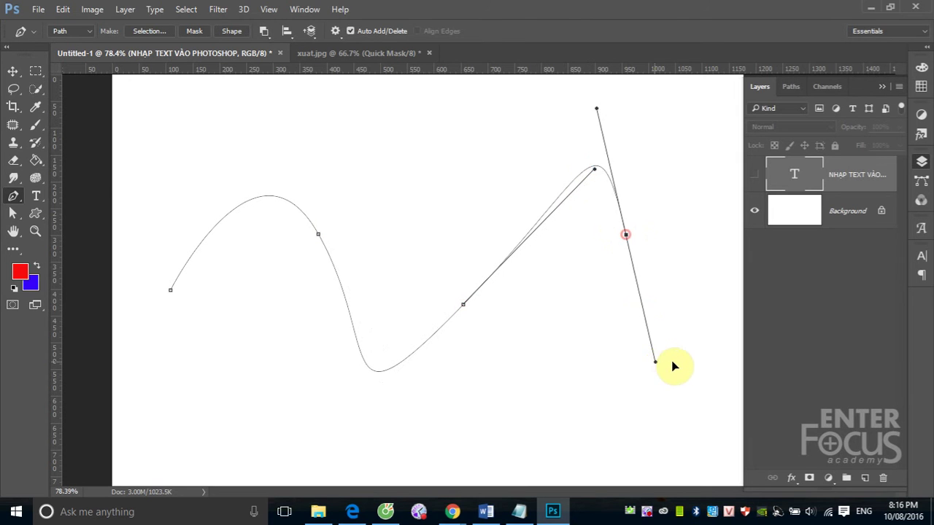
left_click(13, 71)
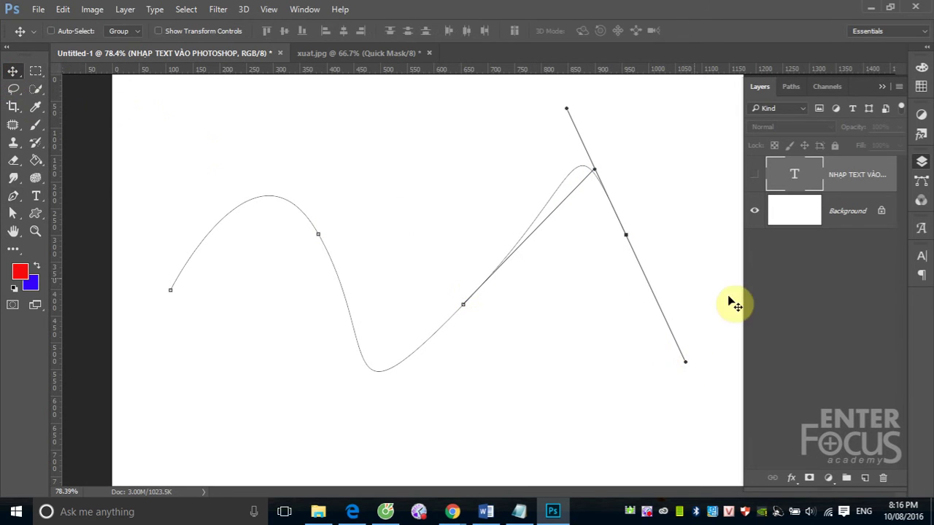
- Select the Background layer
left_click(93, 177)
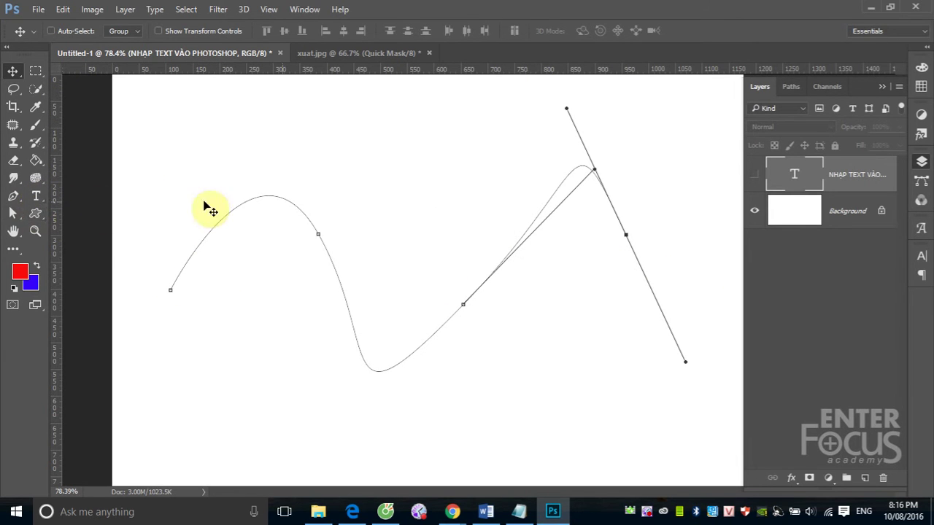
left_click(852, 224)
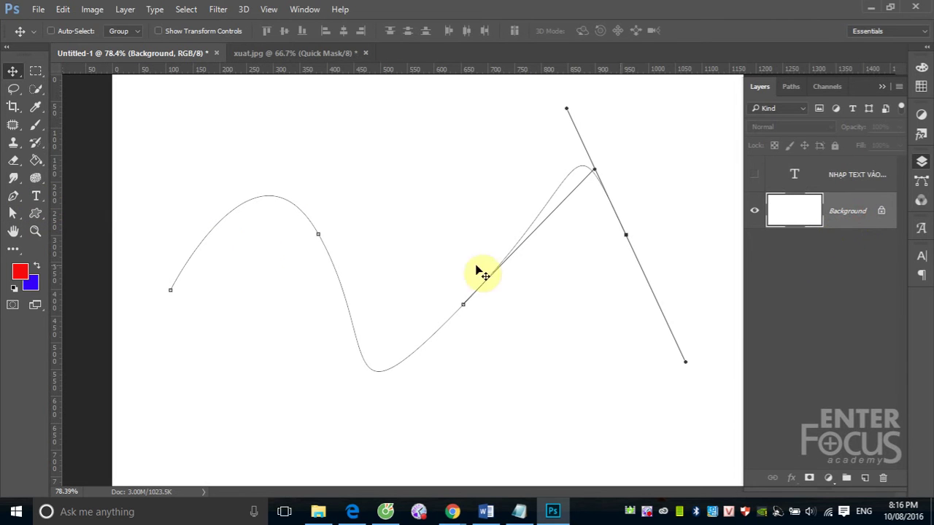
left_click(36, 196)
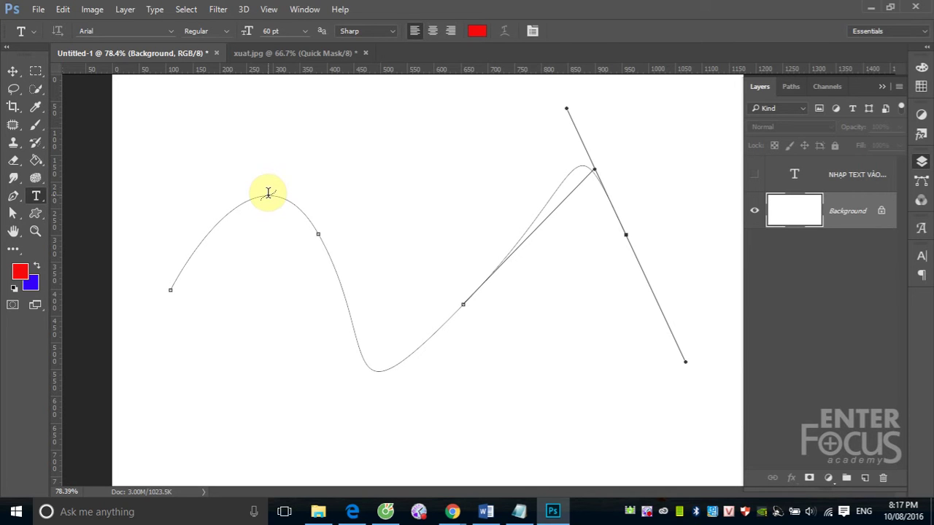
- Type 'NHẬP VĂN BẢN VÀO PHATH' along the curved path starting at its first peak
left_click(268, 194)
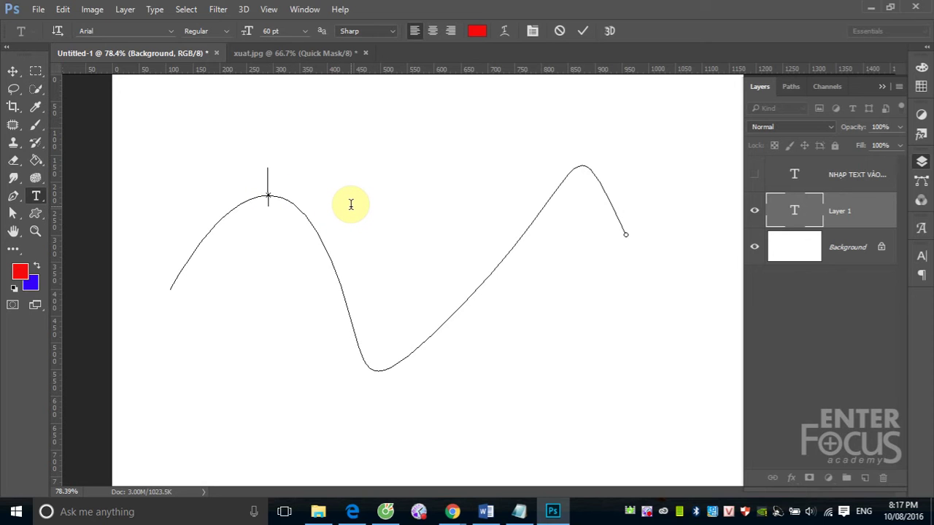
type("NHA")
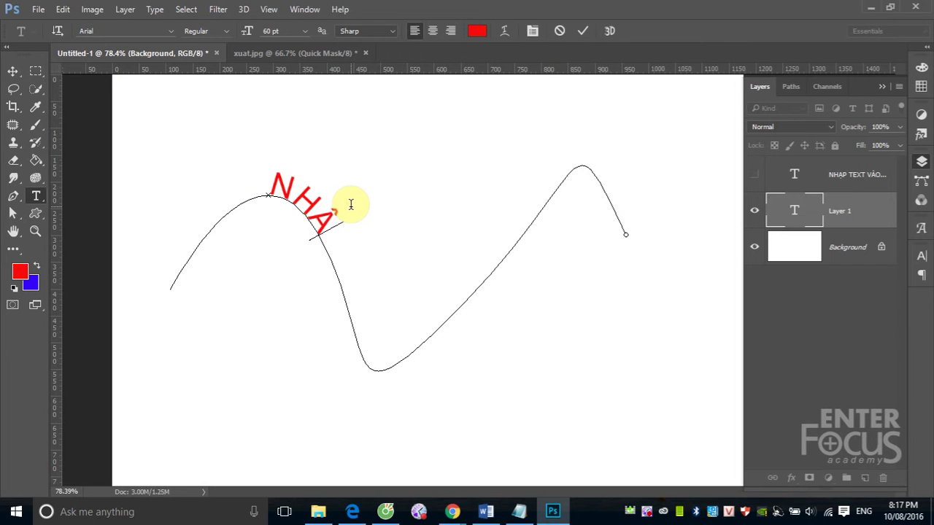
type("ẬP VAĂN")
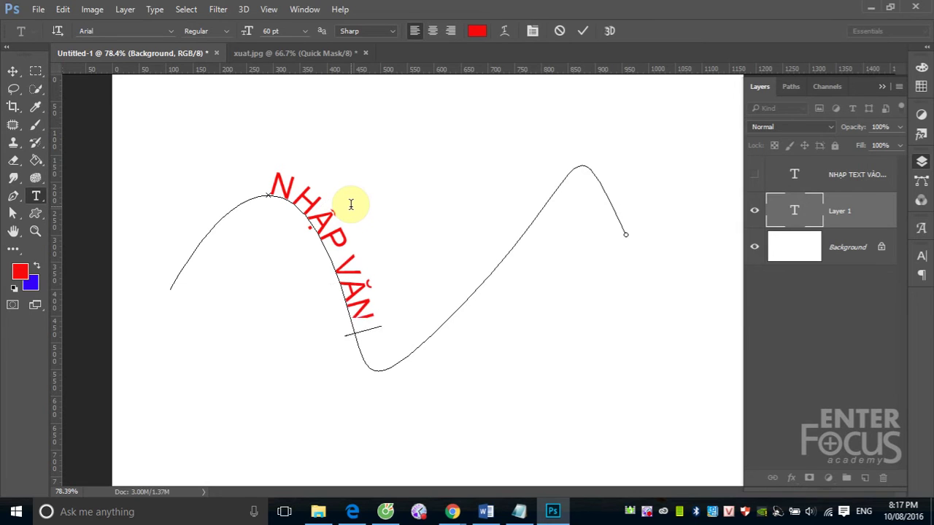
type(" BAẢ")
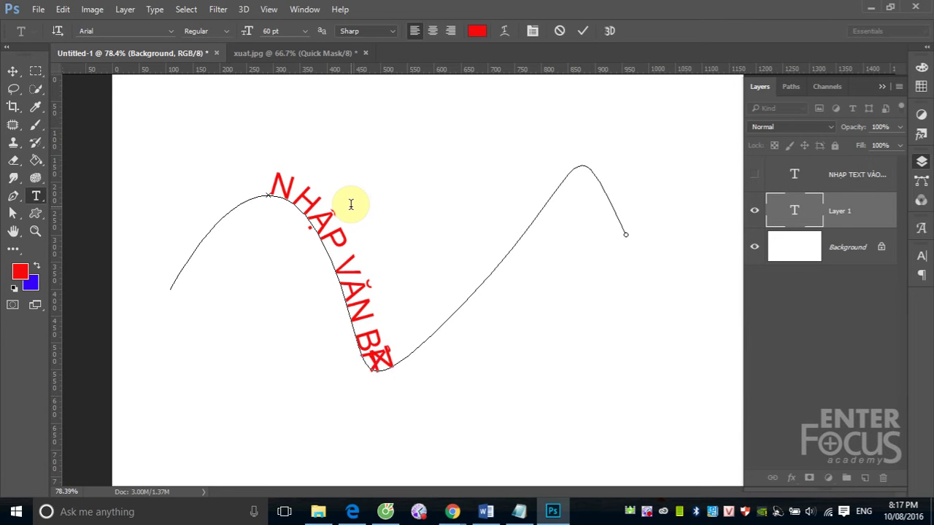
type("N VÀO")
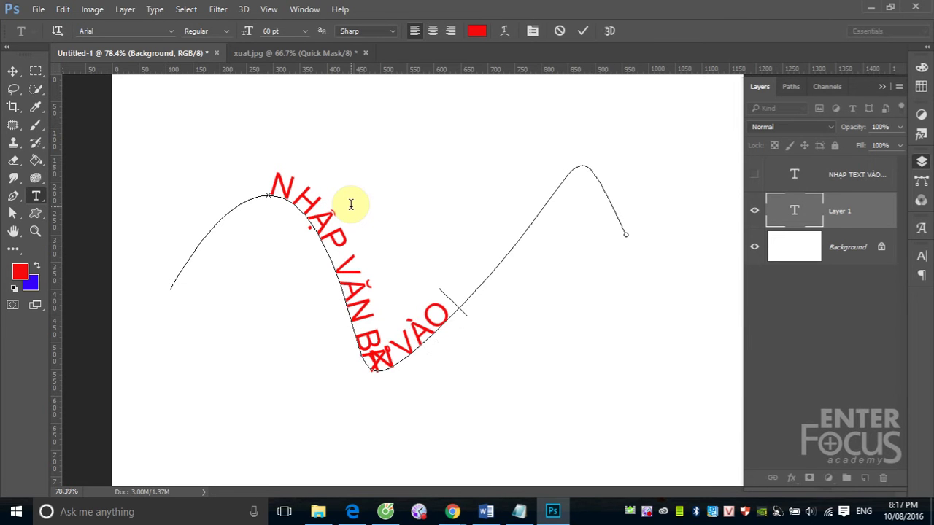
type(" PHATH")
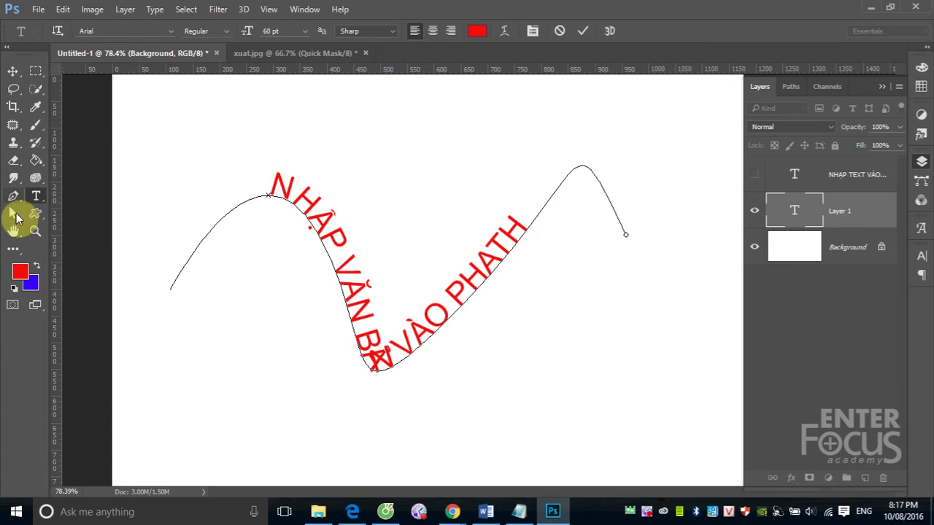
- Reshape the path into a small loop and large arc, sliding the text onto the arc
left_click(13, 213)
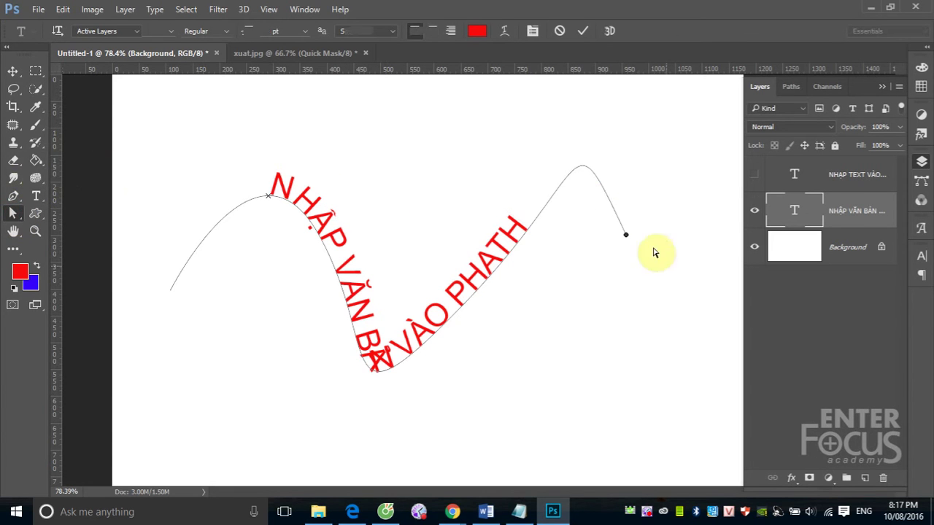
left_click(562, 189)
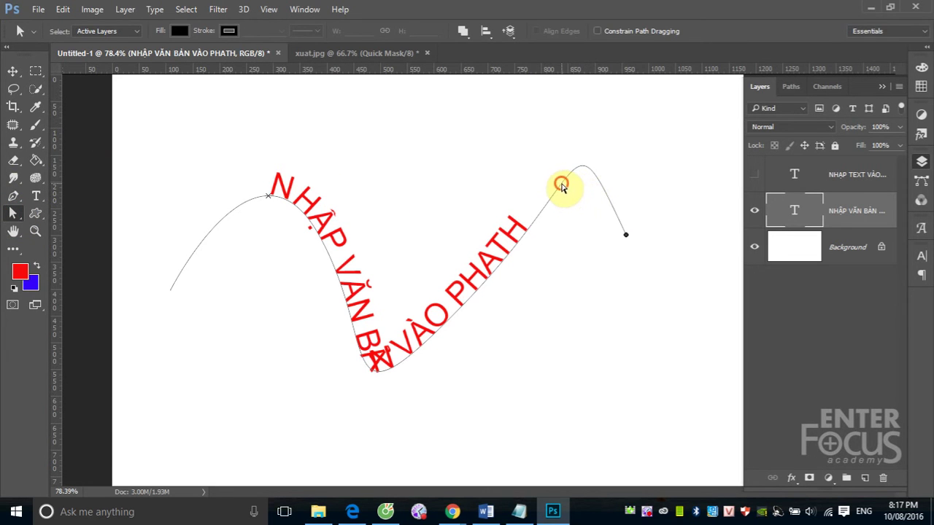
left_click(170, 289)
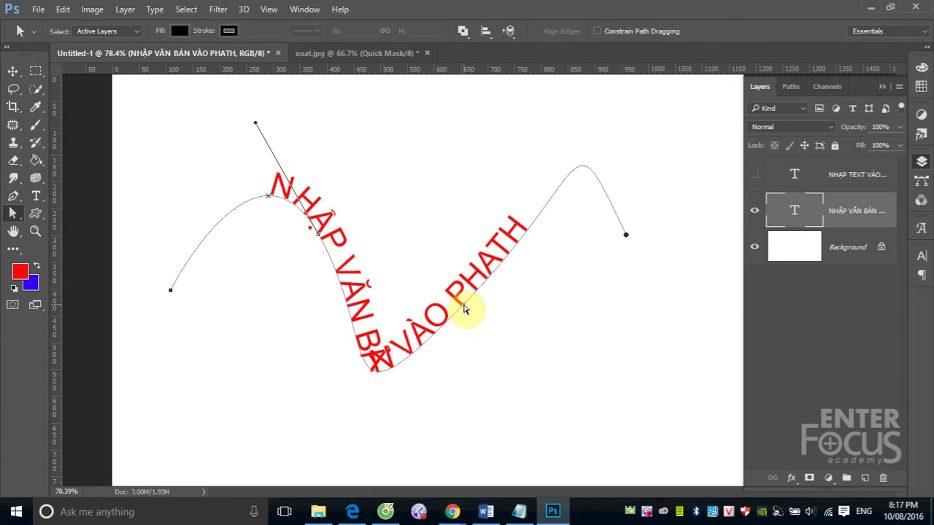
mouse_move(461, 307)
left_mouse_down()
mouse_move(683, 299)
mouse_move(563, 265)
mouse_move(323, 132)
mouse_move(236, 148)
left_mouse_up()
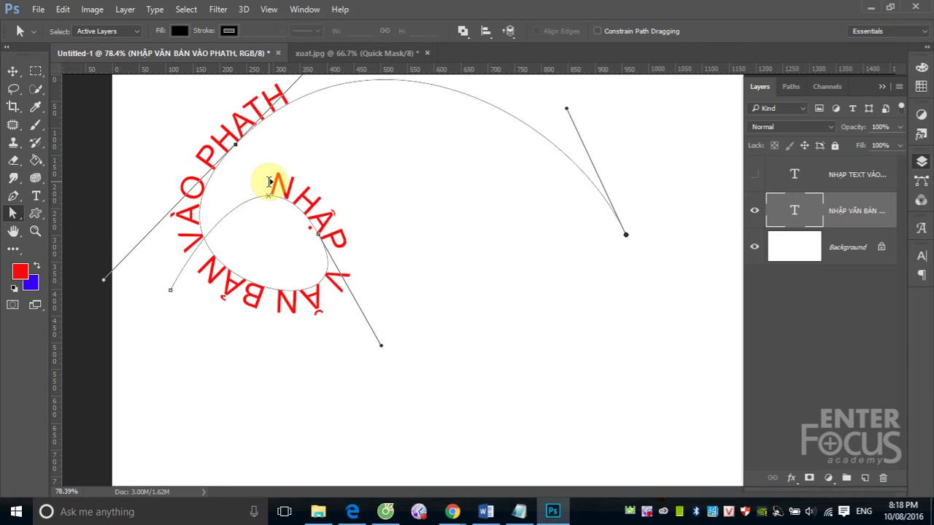
mouse_move(269, 182)
left_mouse_down()
mouse_move(311, 203)
mouse_move(335, 294)
mouse_move(358, 208)
mouse_move(265, 148)
mouse_move(207, 192)
mouse_move(182, 278)
left_mouse_up()
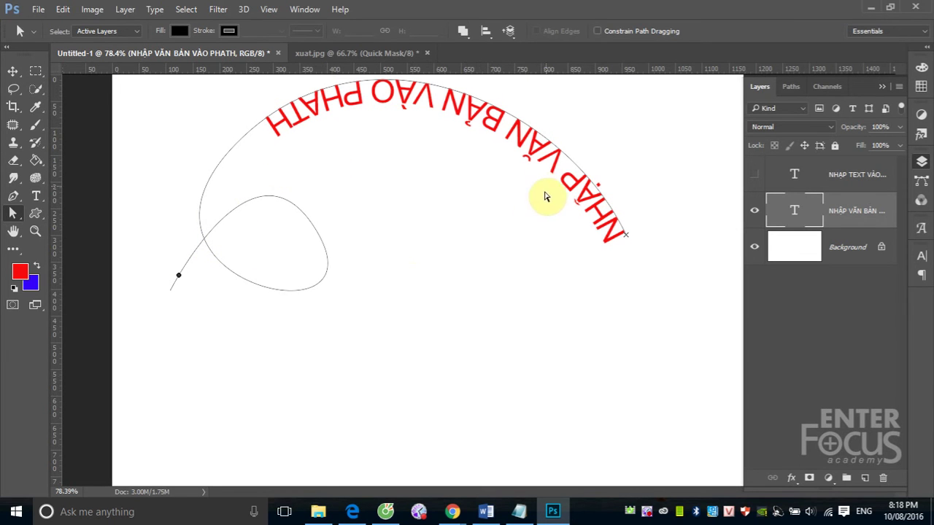
- Drag the arc's anchor to the lower right so the text follows a deep sagging curve
left_click(588, 176)
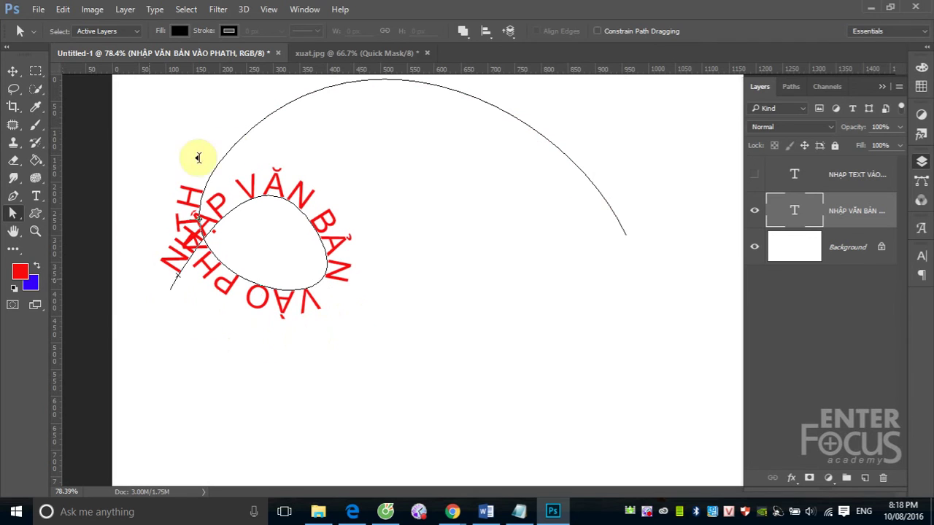
left_click(350, 130)
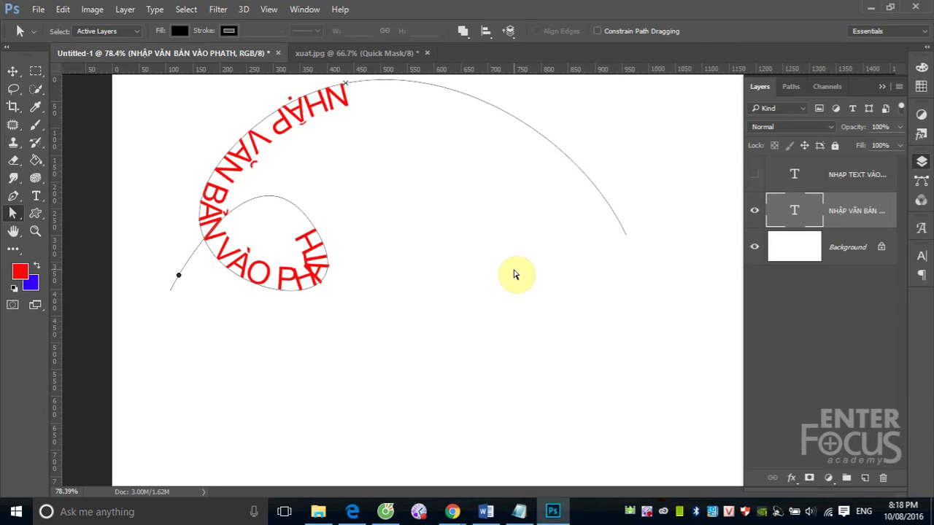
left_click(542, 137)
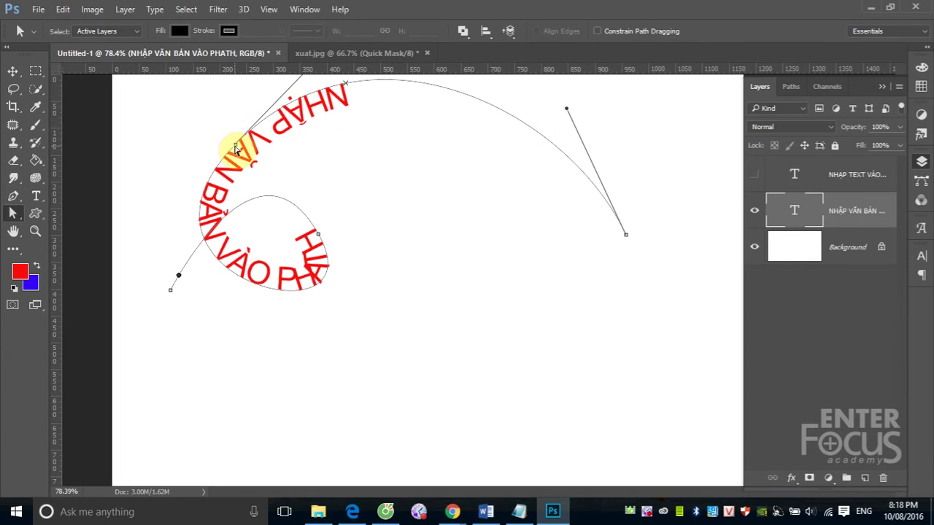
mouse_move(235, 149)
left_mouse_down()
mouse_move(641, 330)
mouse_move(690, 280)
left_mouse_up()
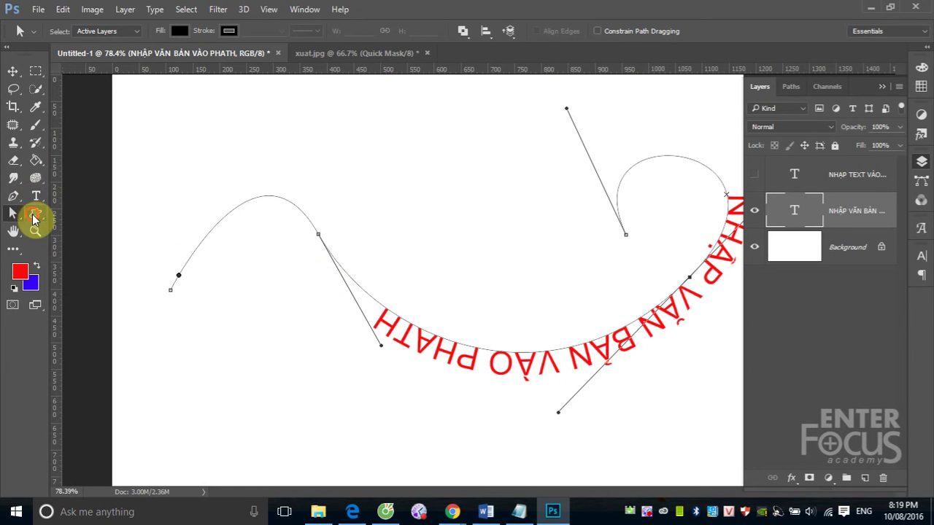
- Pick the five-point star in the Custom Shape tool
left_click(34, 217)
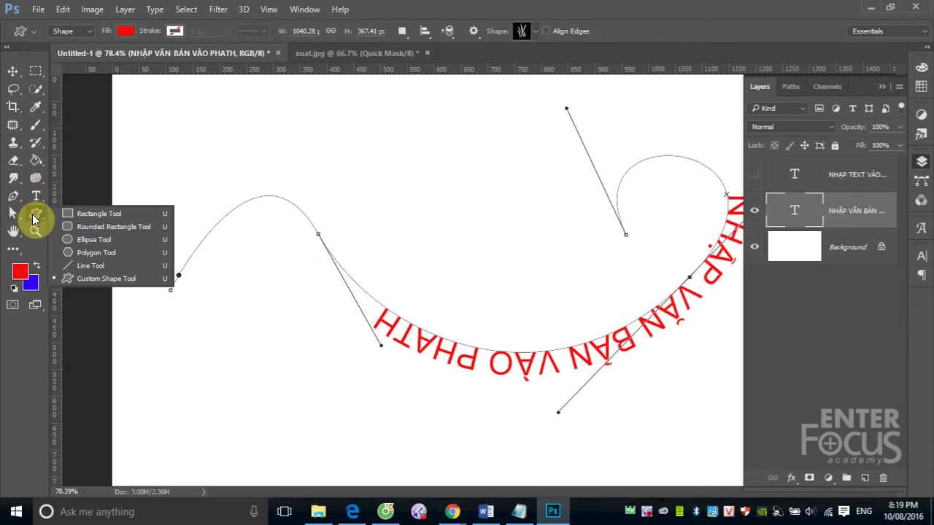
left_click(95, 281)
left_click(539, 32)
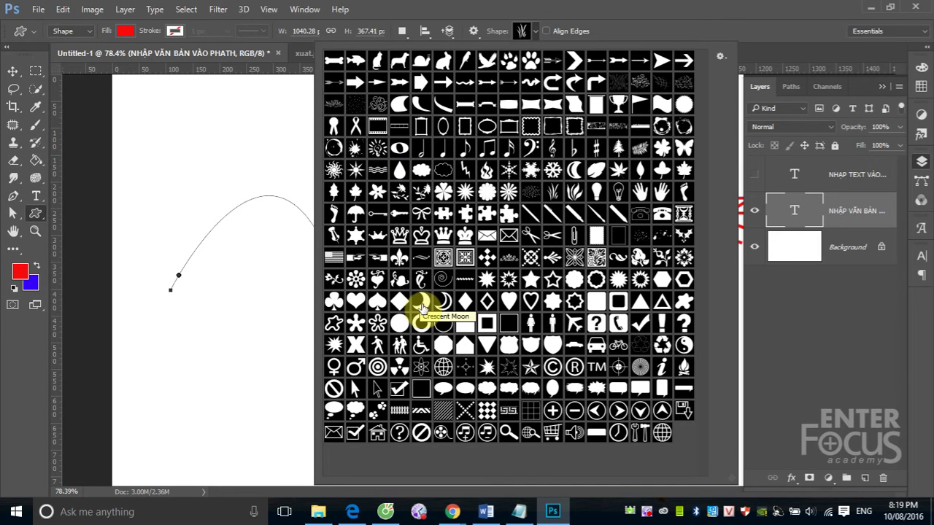
left_click(530, 280)
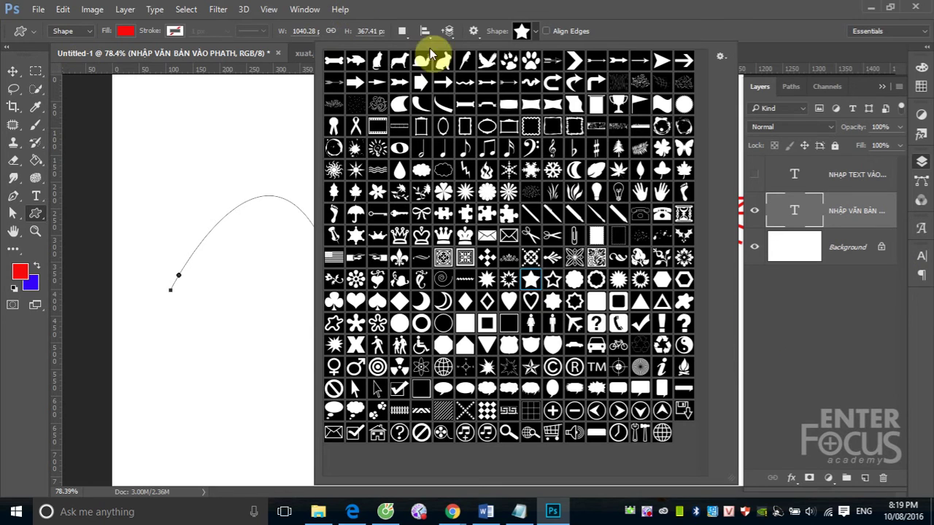
- In Path mode, draw a star path as new Path 1 left of the heading
left_click(436, 16)
left_click(89, 31)
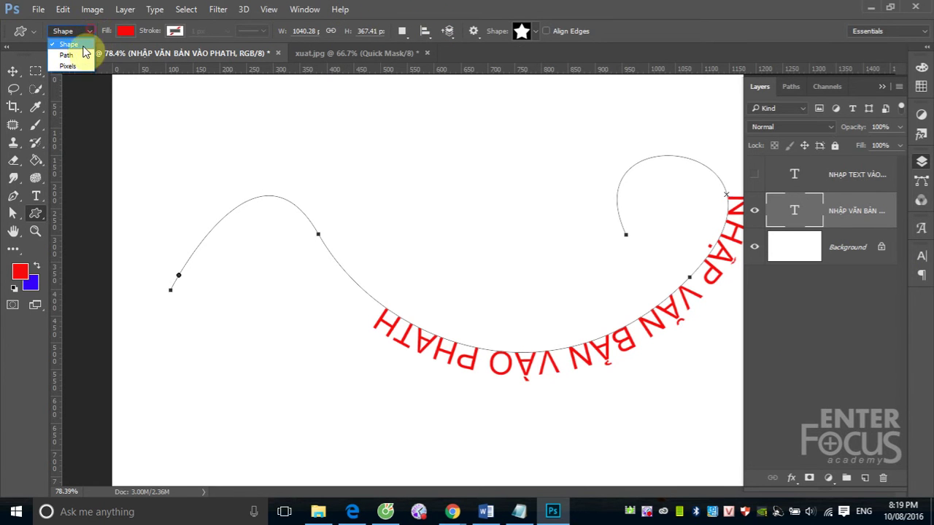
left_click(79, 55)
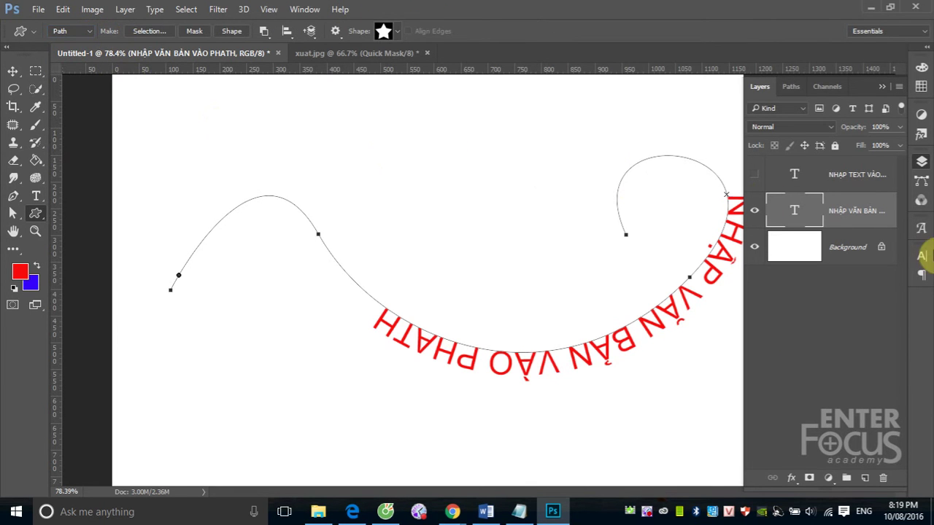
left_click(921, 179)
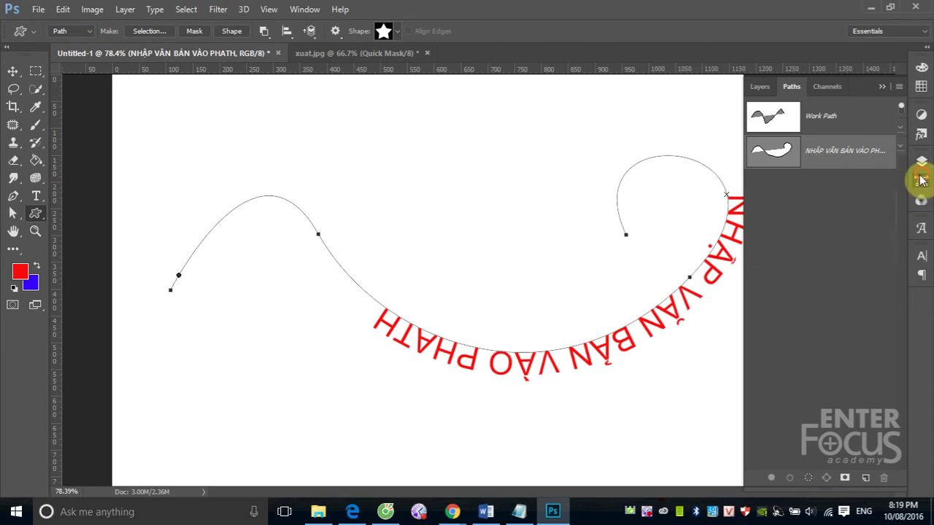
left_click(865, 478)
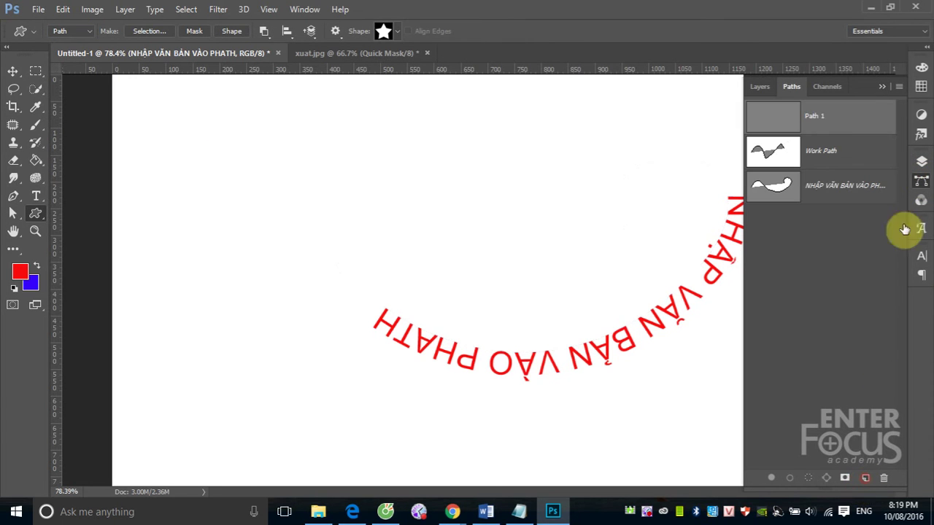
left_click_drag(250, 169, 395, 292)
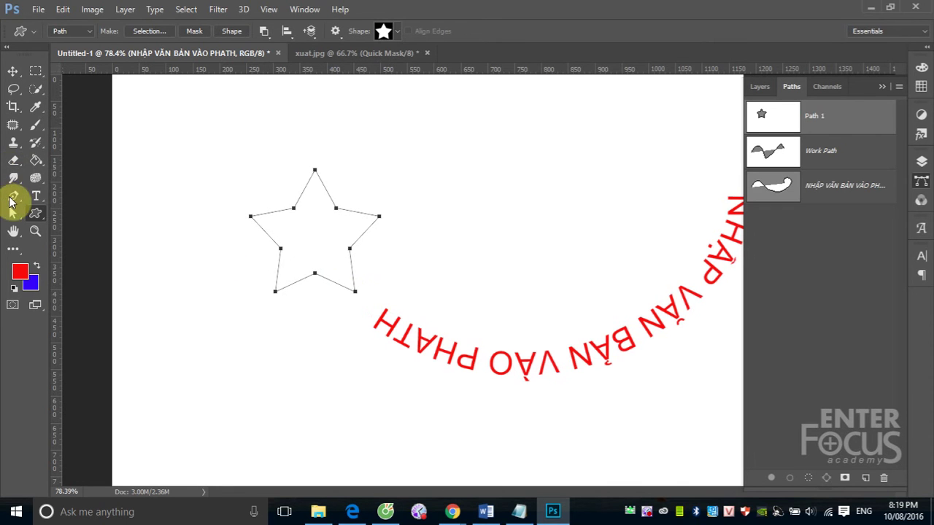
- Type red text 'NHAP VAN VABAN VAO PATH' along the star path and adjust its start point
left_click(34, 198)
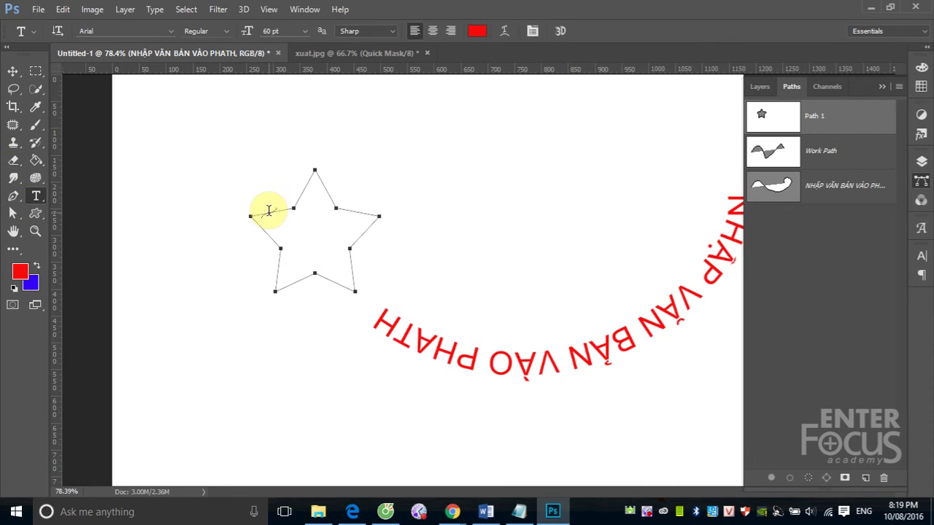
left_click(269, 211)
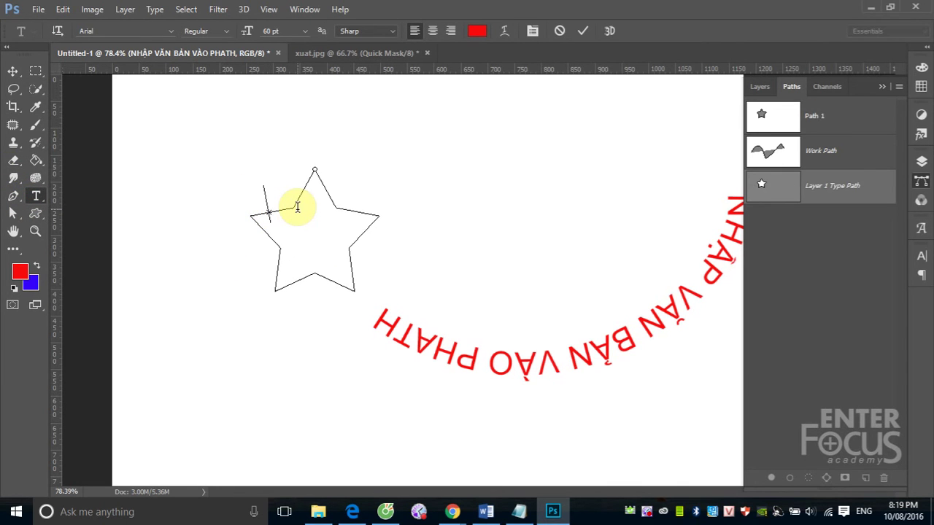
type("NHA")
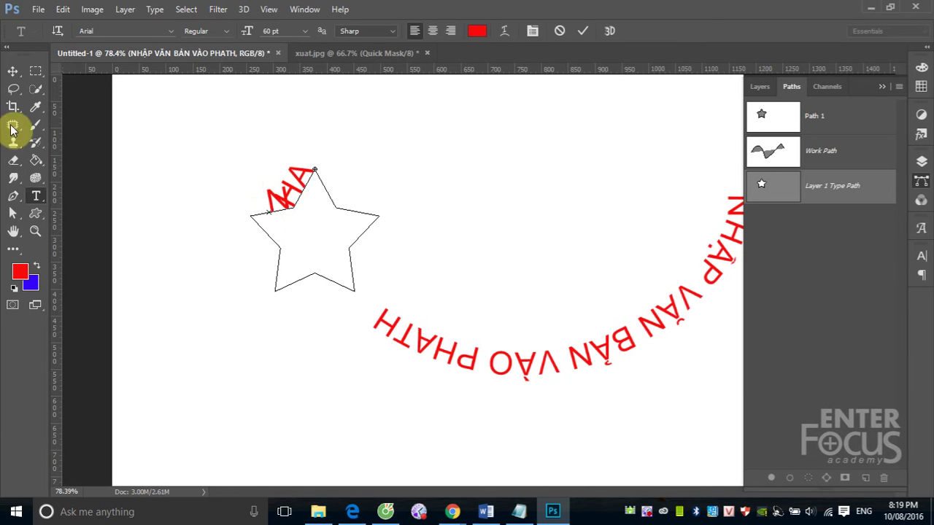
left_click(13, 213)
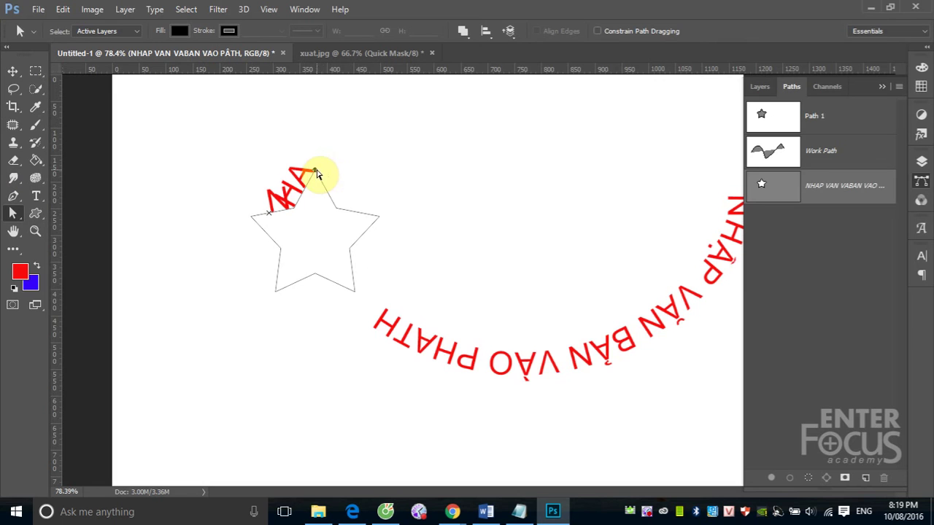
left_click(332, 193)
mouse_move(296, 182)
left_mouse_down()
mouse_move(301, 153)
mouse_move(375, 197)
mouse_move(511, 233)
mouse_move(390, 263)
mouse_move(396, 233)
mouse_move(372, 245)
mouse_move(360, 267)
mouse_move(415, 211)
mouse_move(421, 183)
mouse_move(379, 154)
mouse_move(323, 146)
left_mouse_up()
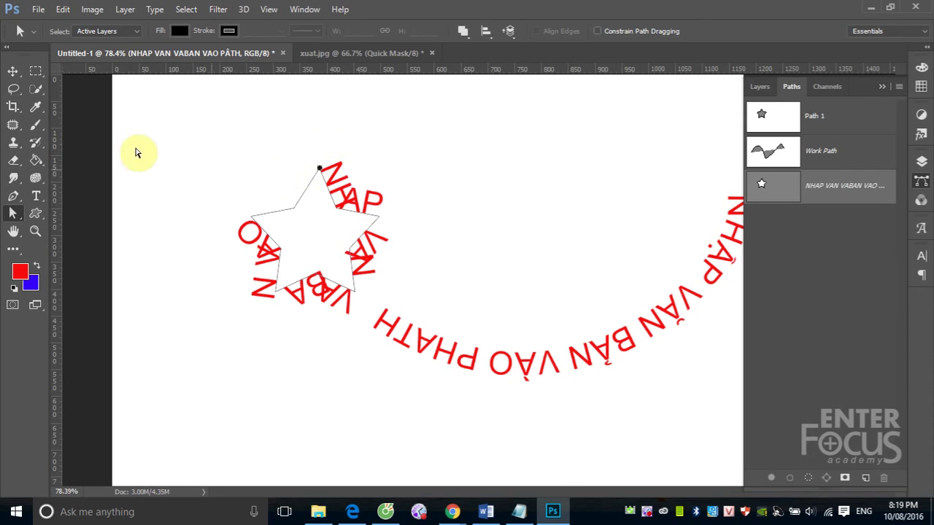
- Resize all the star-path text from 60 pt to 30 pt
left_click(36, 195)
mouse_move(332, 172)
left_mouse_down()
mouse_move(267, 286)
mouse_move(225, 221)
left_mouse_up()
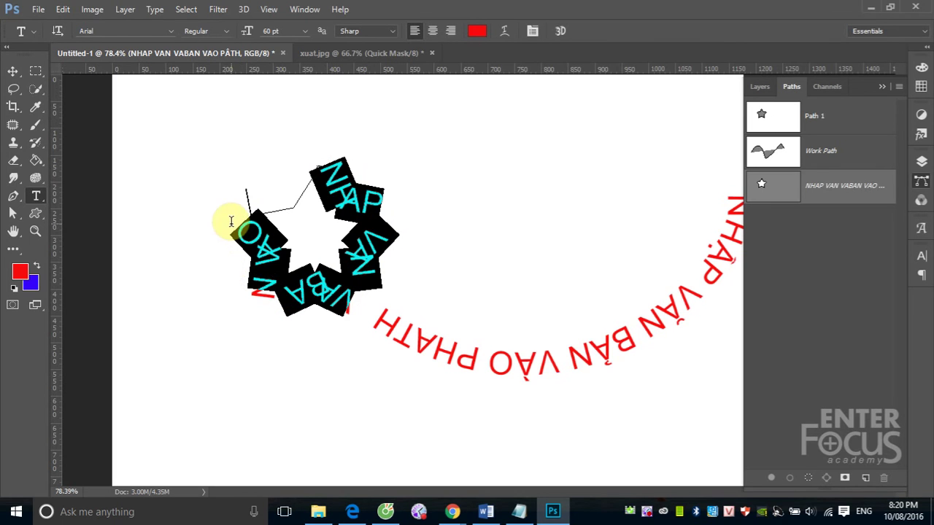
left_click(303, 31)
left_click(301, 218)
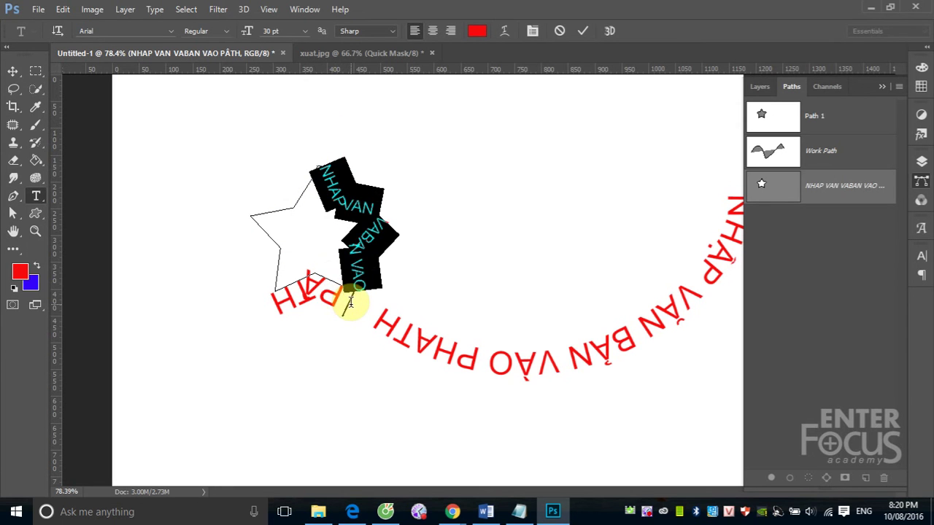
mouse_move(344, 309)
left_mouse_down()
mouse_move(315, 291)
mouse_move(250, 309)
left_mouse_up()
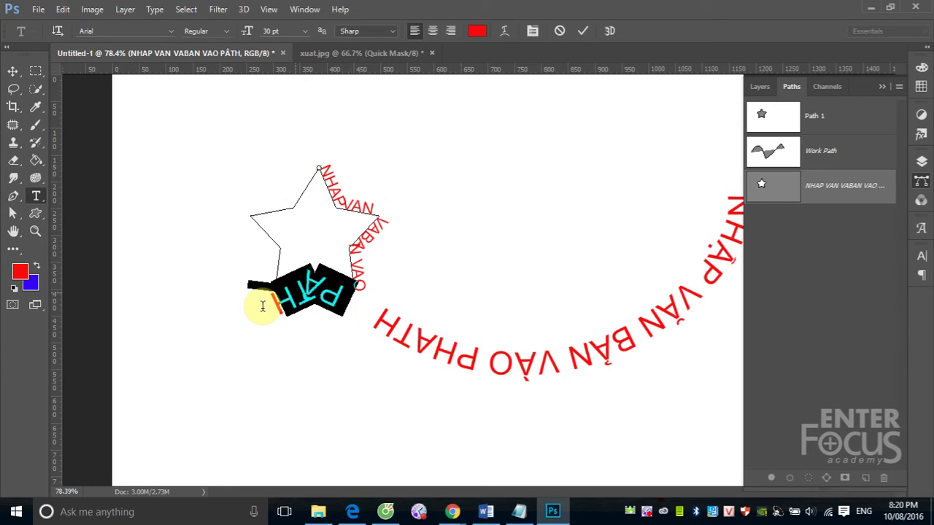
left_click(298, 32)
left_click(300, 217)
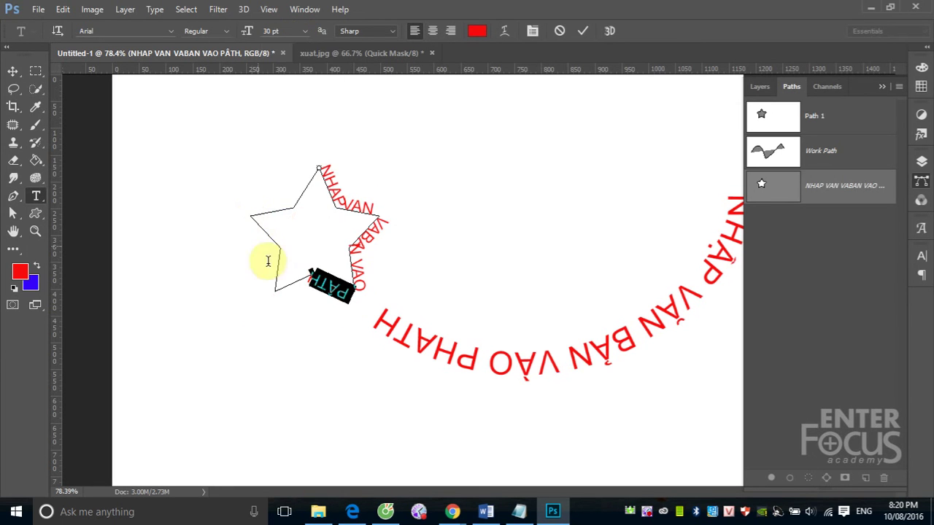
- Move the small star-path text to the upper right of the canvas
left_click(12, 71)
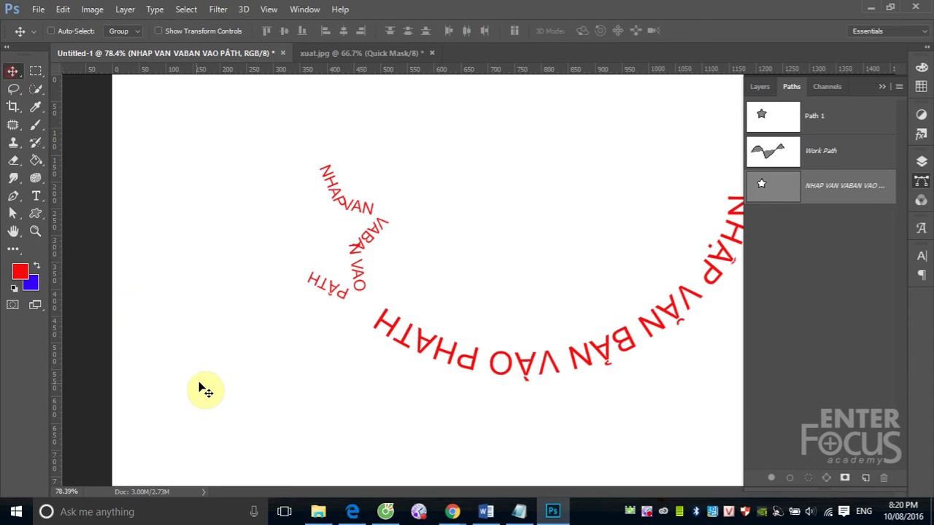
left_click(199, 382)
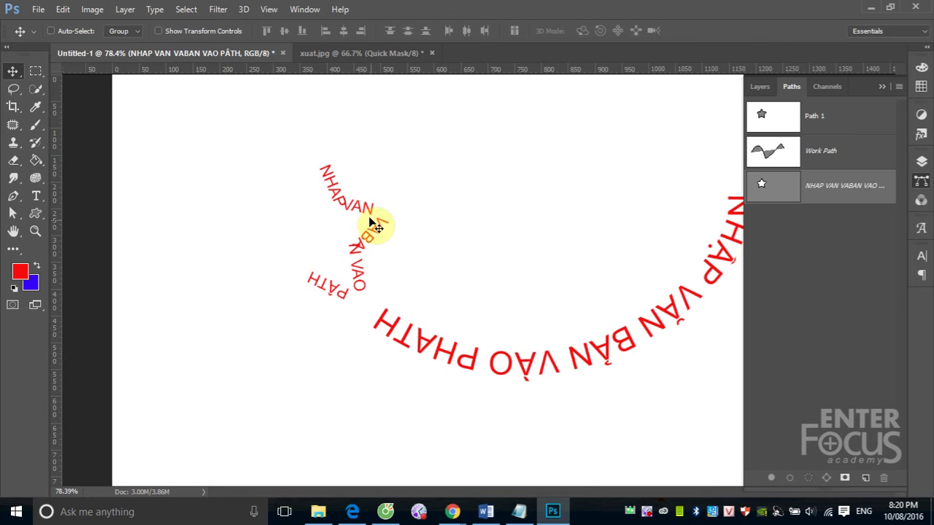
left_click_drag(356, 219, 573, 162)
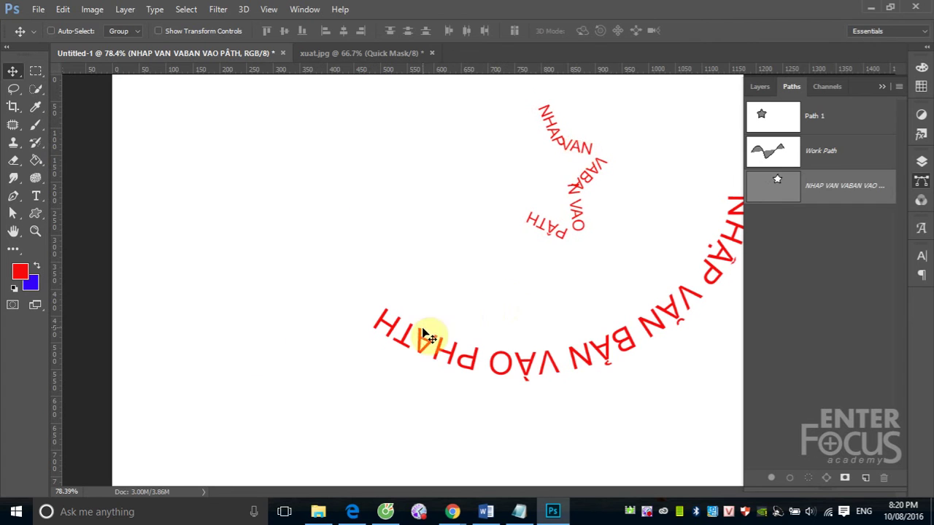
left_click_drag(423, 344, 504, 329)
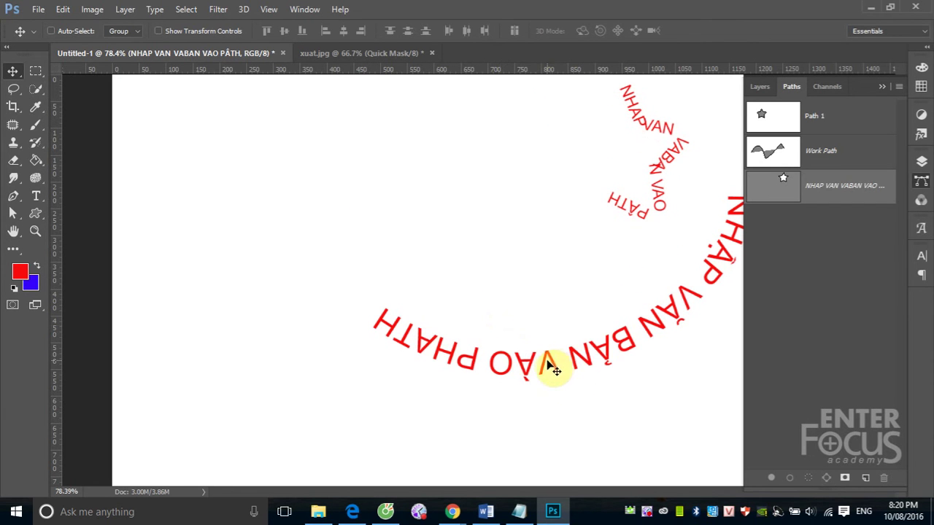
right_click(626, 208)
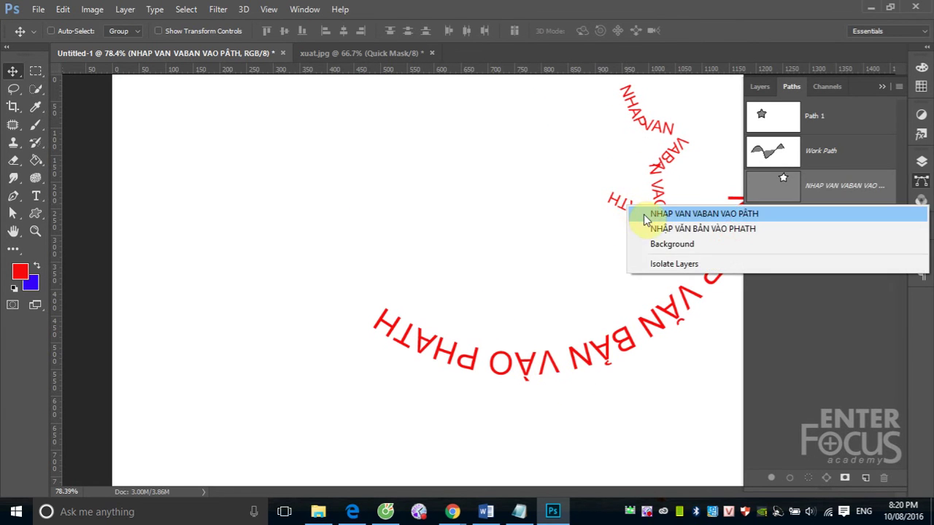
left_click(635, 212)
left_click_drag(640, 217, 607, 278)
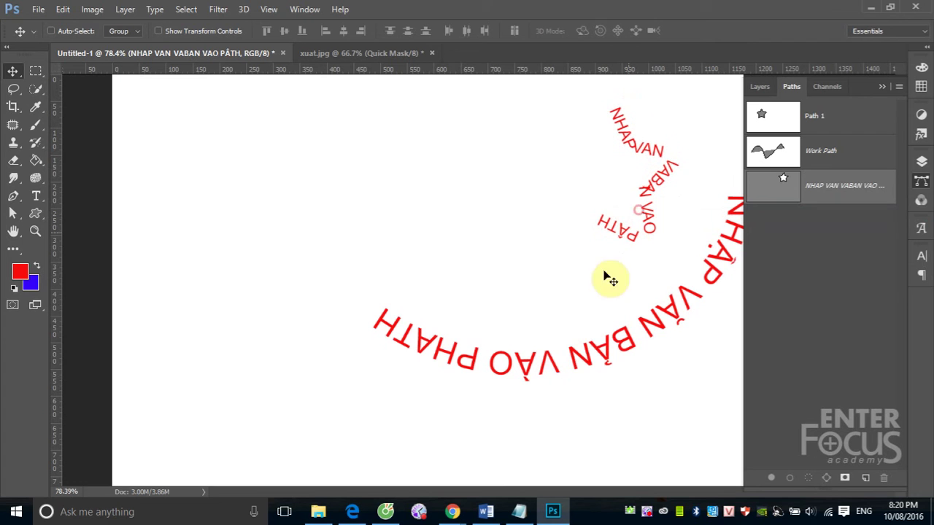
- Select the large curved heading layer and drag it lower on the canvas
right_click(551, 363)
left_click(556, 368)
left_click_drag(555, 376, 542, 471)
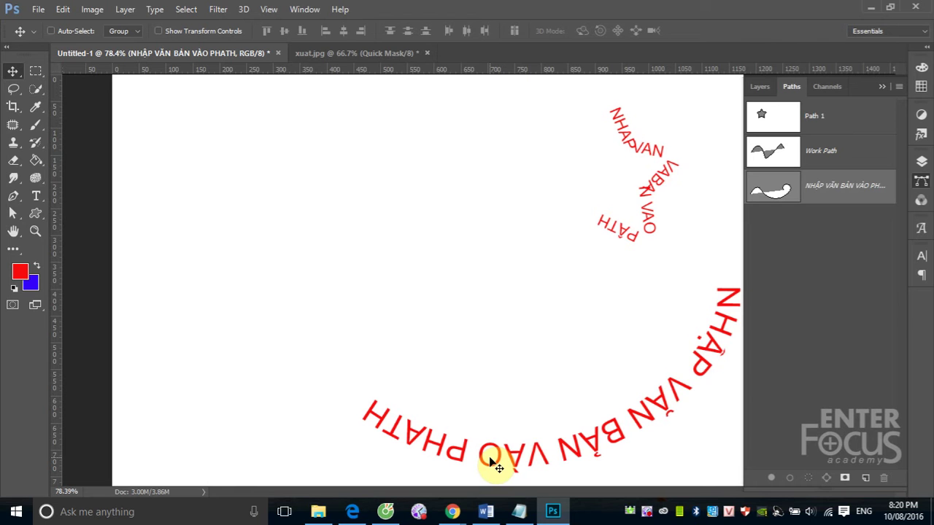
- Draw a paragraph box at upper left and fill it with 18 pt Lorem Ipsum
left_click(35, 196)
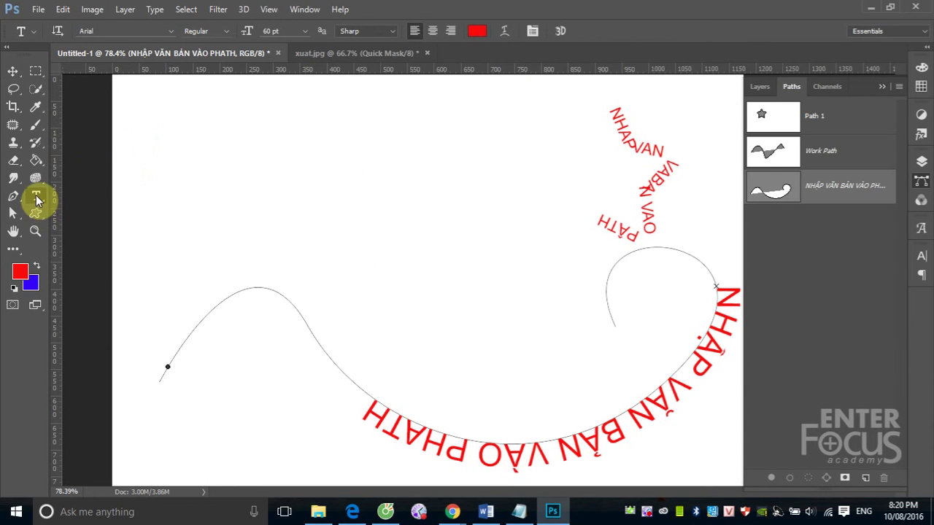
left_click_drag(175, 124, 366, 241)
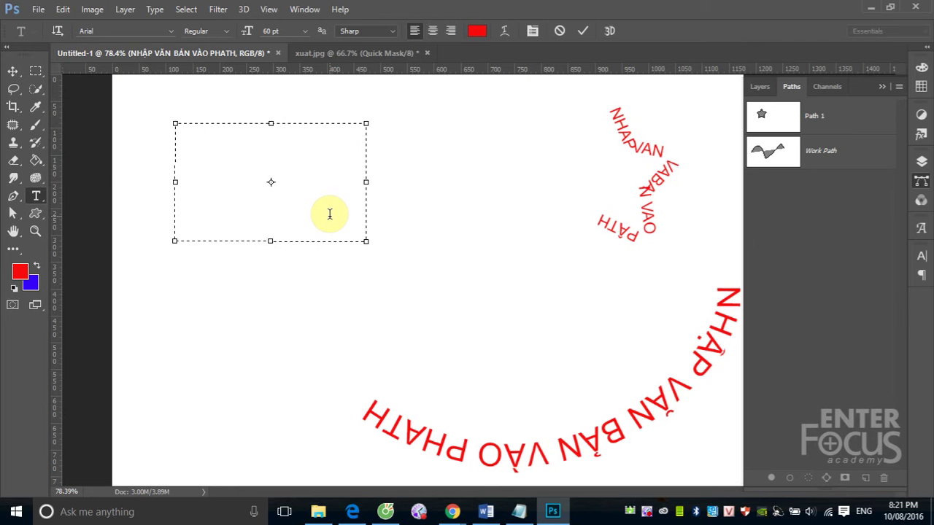
left_click(305, 30)
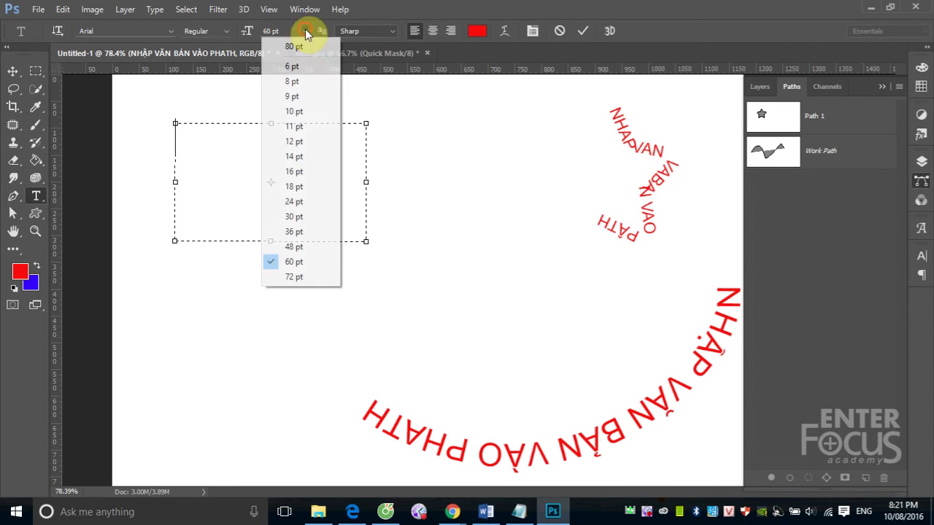
left_click(292, 188)
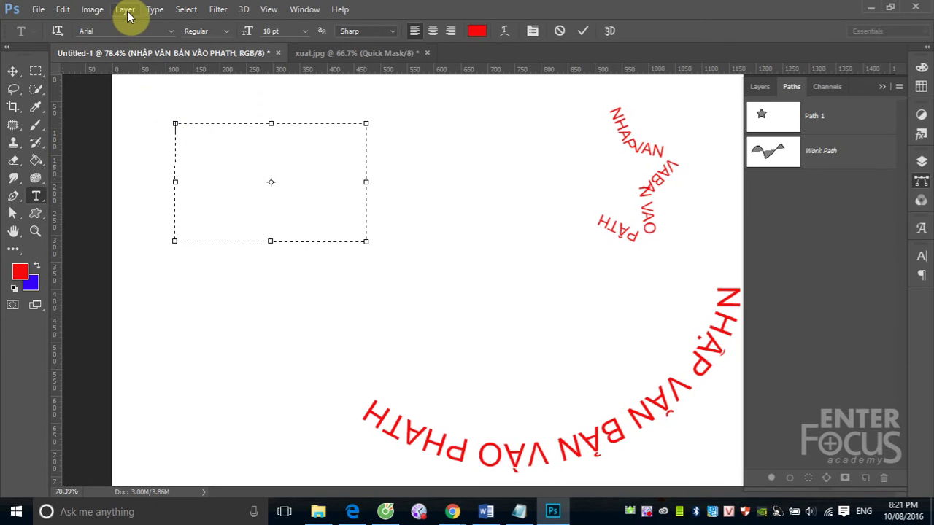
left_click(155, 9)
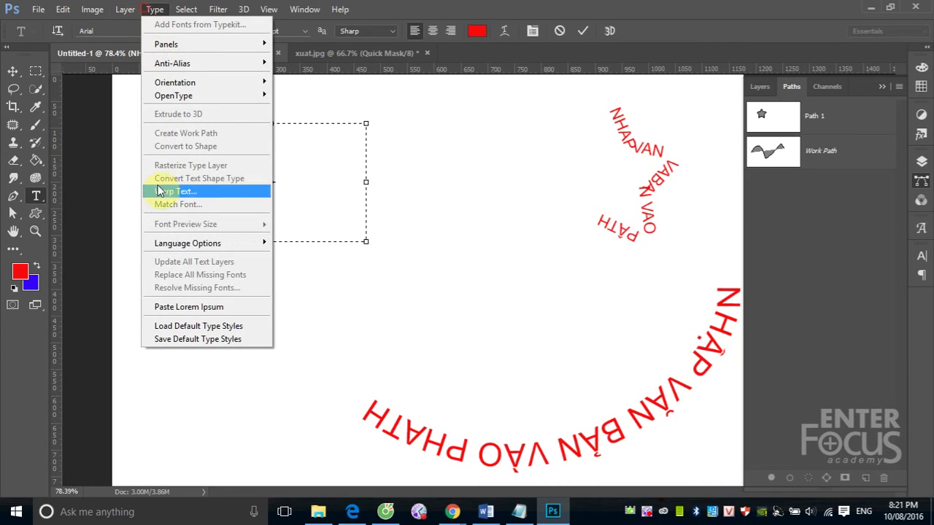
left_click(189, 308)
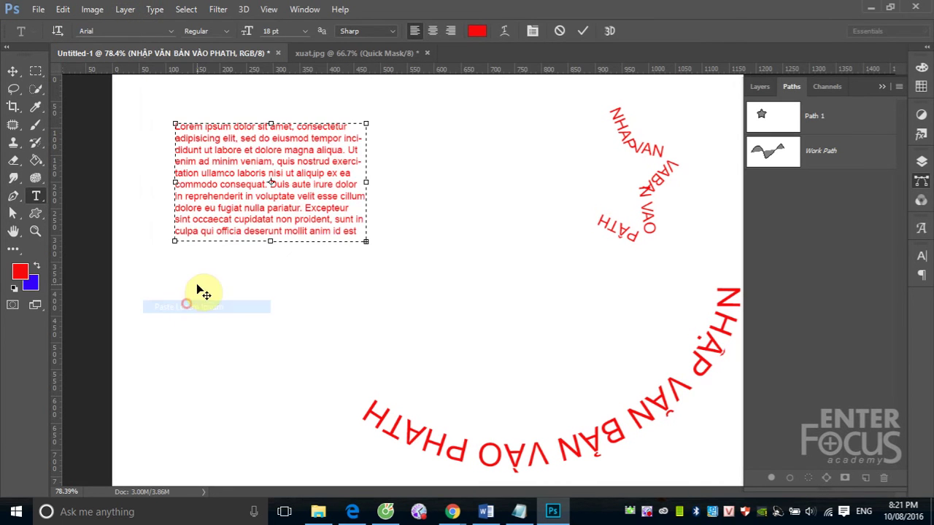
- Commit the paragraph and select its Lorem Ipsum layer for moving
left_click(11, 72)
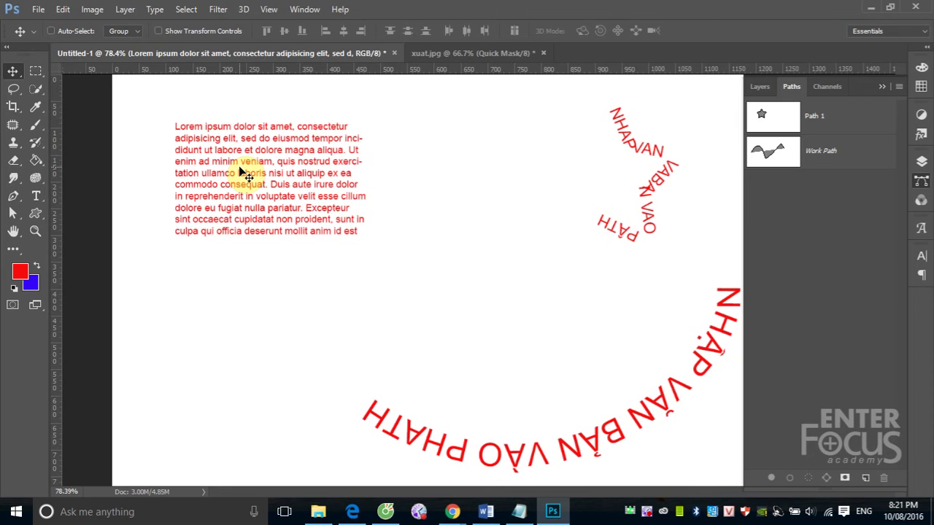
right_click(309, 149)
left_click(321, 158)
- Move the paragraph to the lower right, then draw a Raindrop custom-shape path at left
mouse_move(248, 143)
left_mouse_down()
mouse_move(485, 309)
mouse_move(601, 368)
left_mouse_up()
left_click(36, 215)
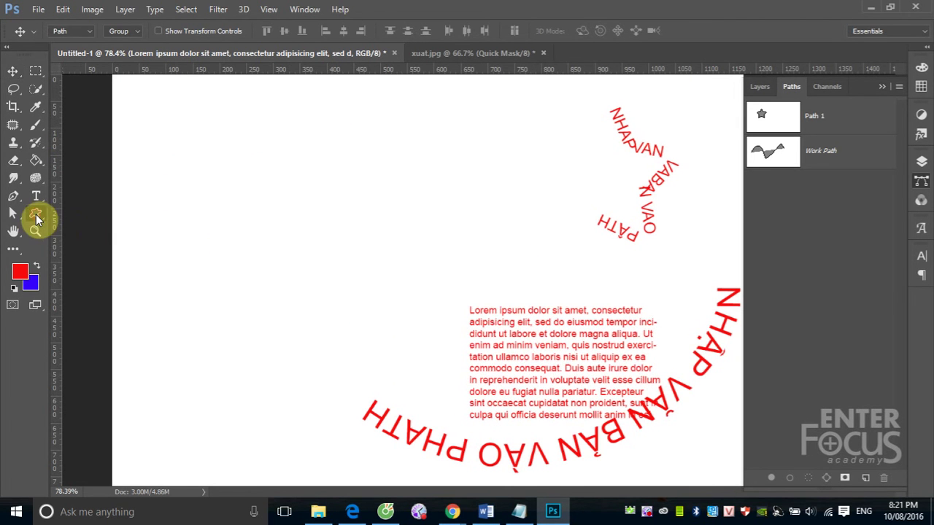
right_click(36, 215)
left_click(84, 280)
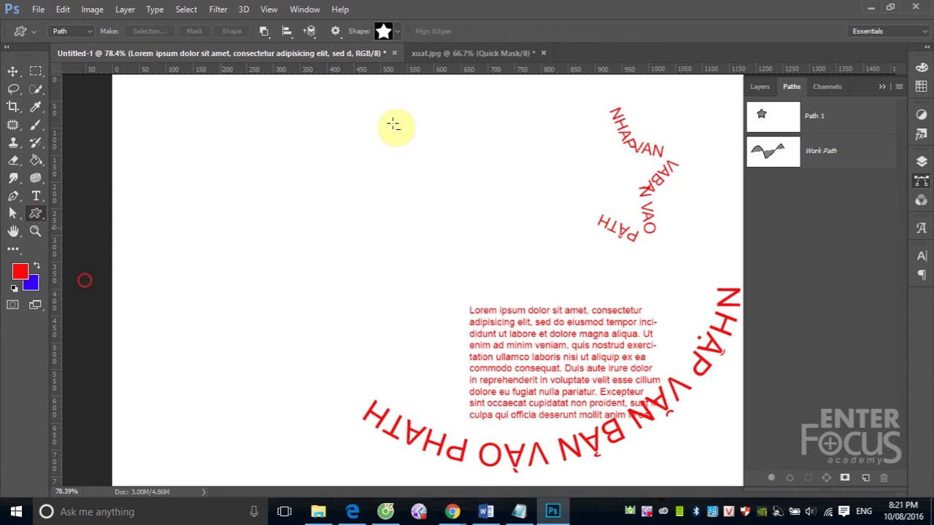
left_click(395, 30)
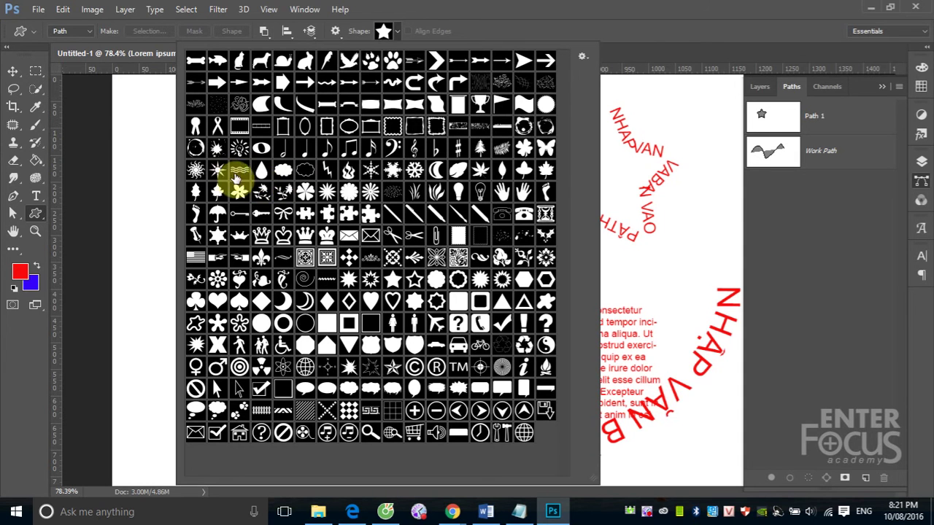
left_click(263, 173)
left_click(620, 26)
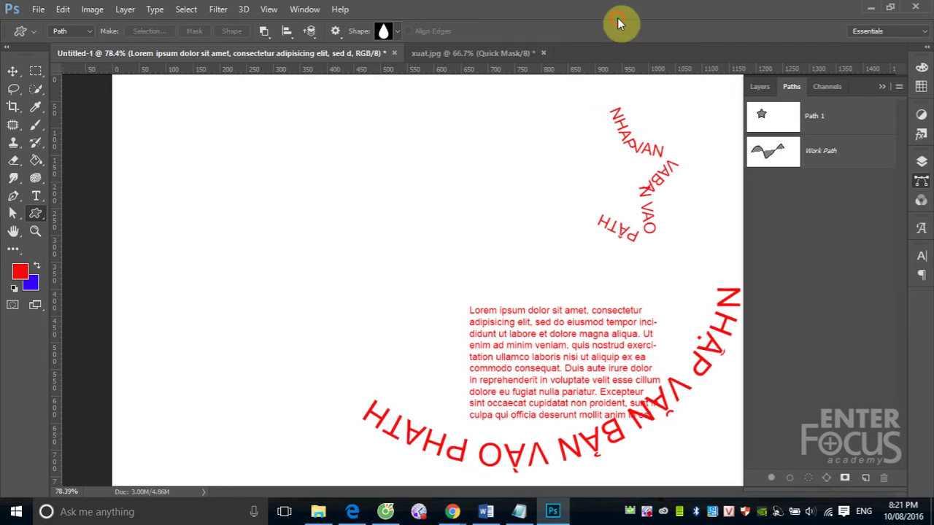
mouse_move(219, 150)
left_mouse_down()
mouse_move(385, 407)
mouse_move(395, 403)
left_mouse_up()
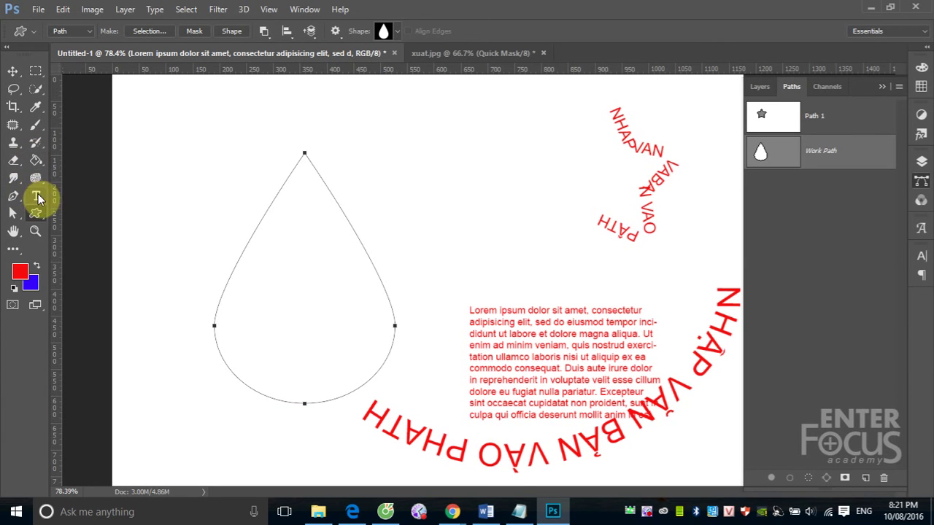
- Fill the raindrop path with Lorem Ipsum placeholder text
left_click(36, 196)
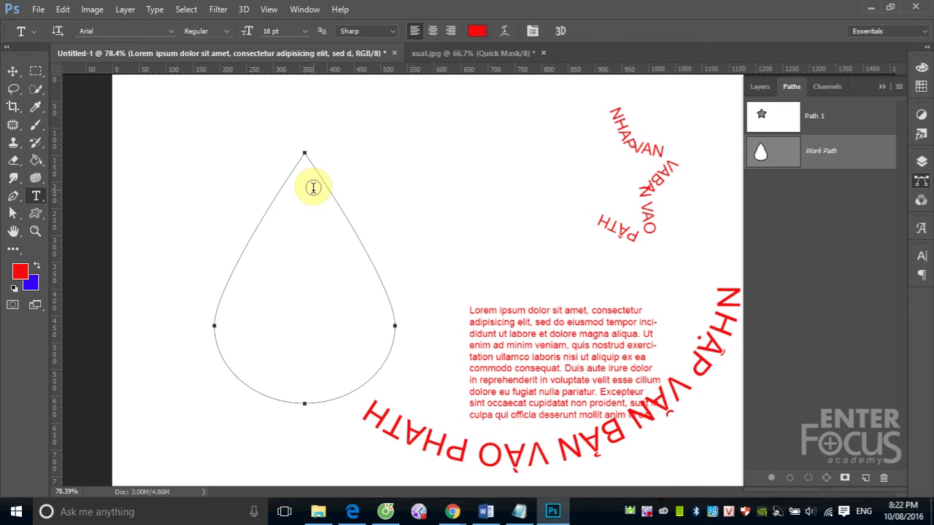
left_click(312, 188)
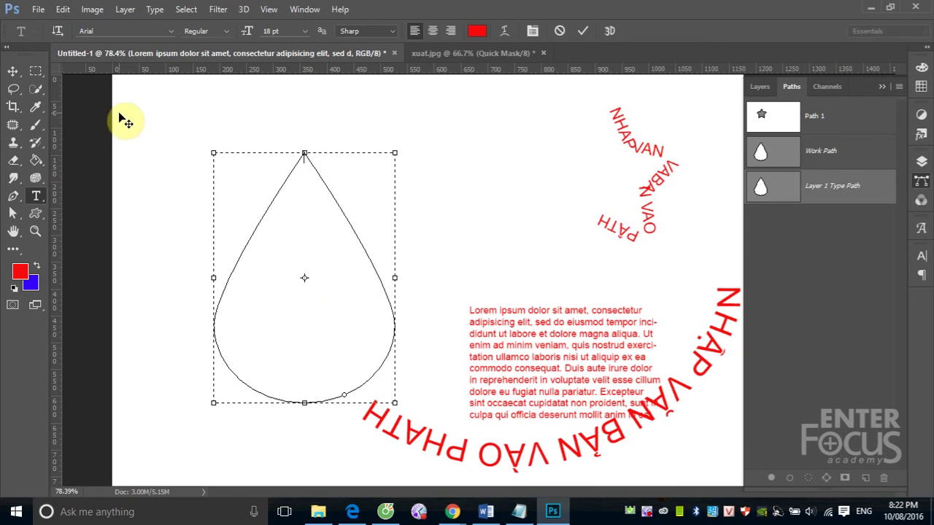
left_click(157, 9)
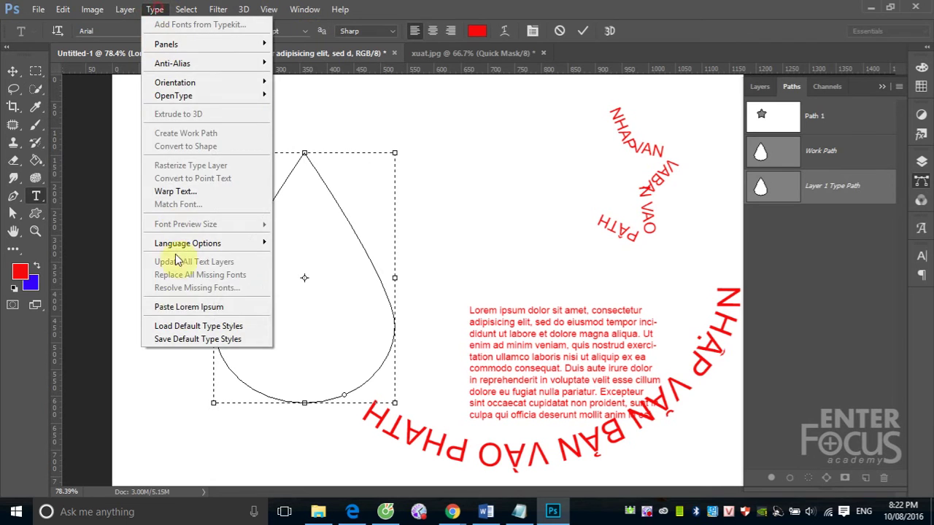
left_click(183, 307)
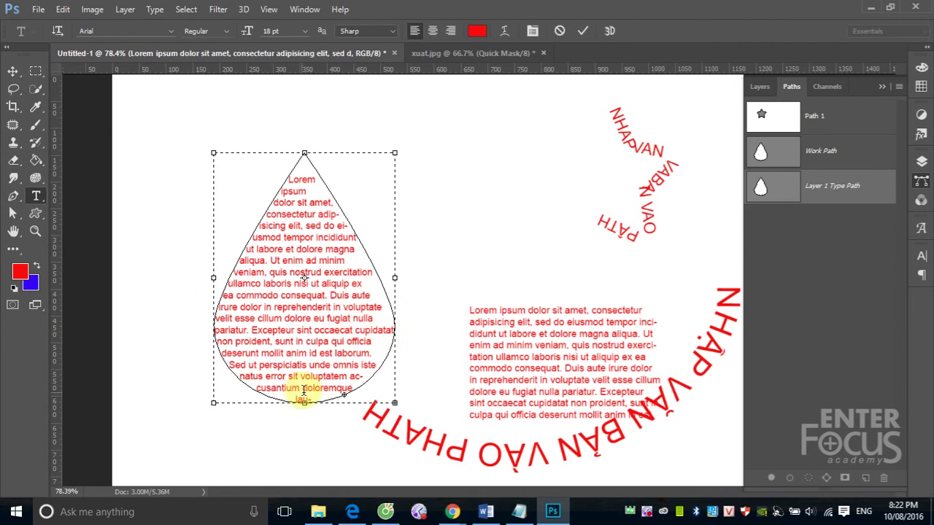
- Set all the raindrop text to 16 pt and Justify Last Left
key("ctrl+a")
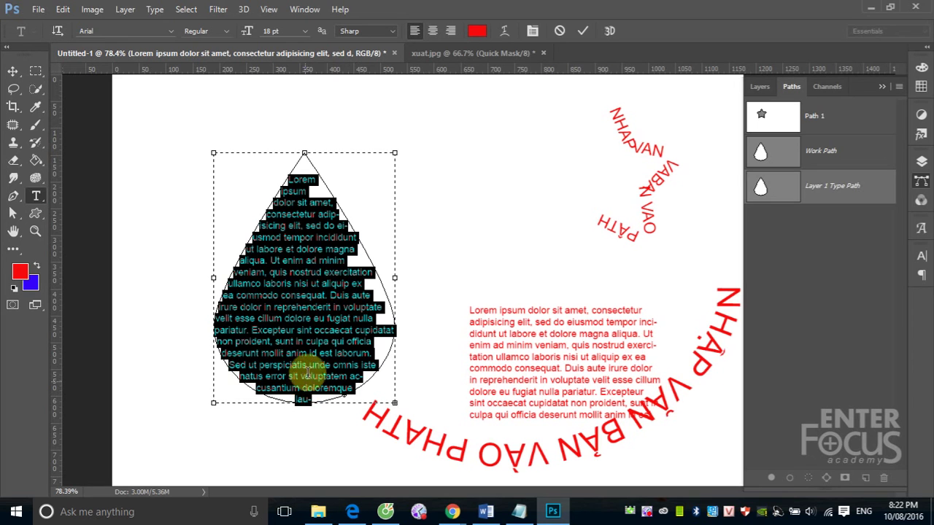
left_click(306, 30)
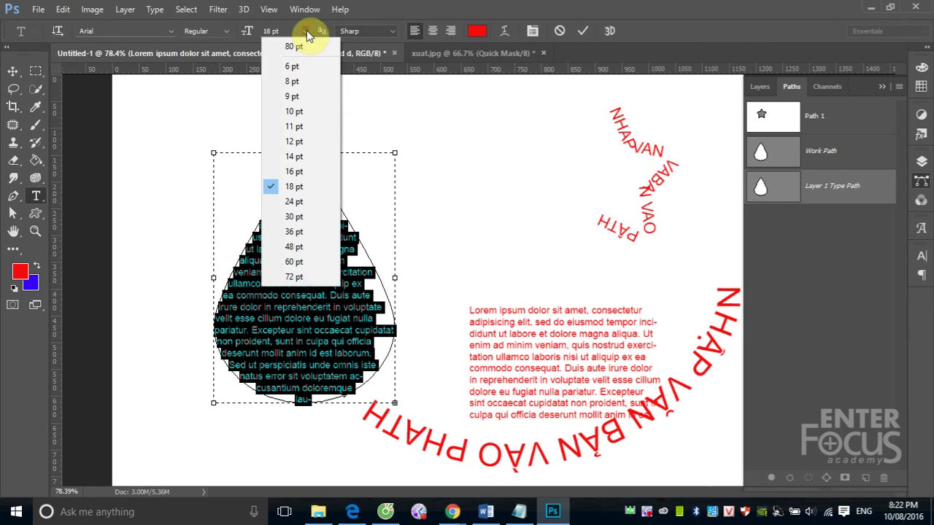
left_click(290, 173)
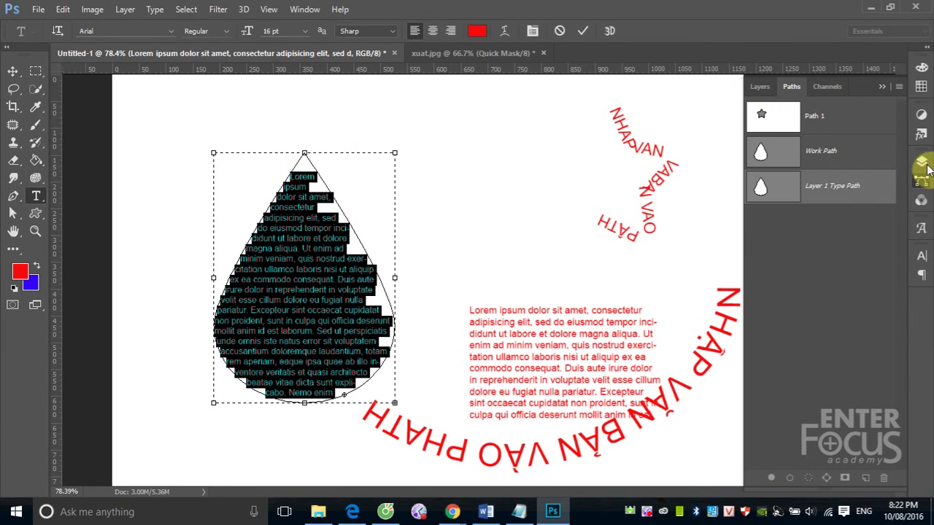
left_click(921, 275)
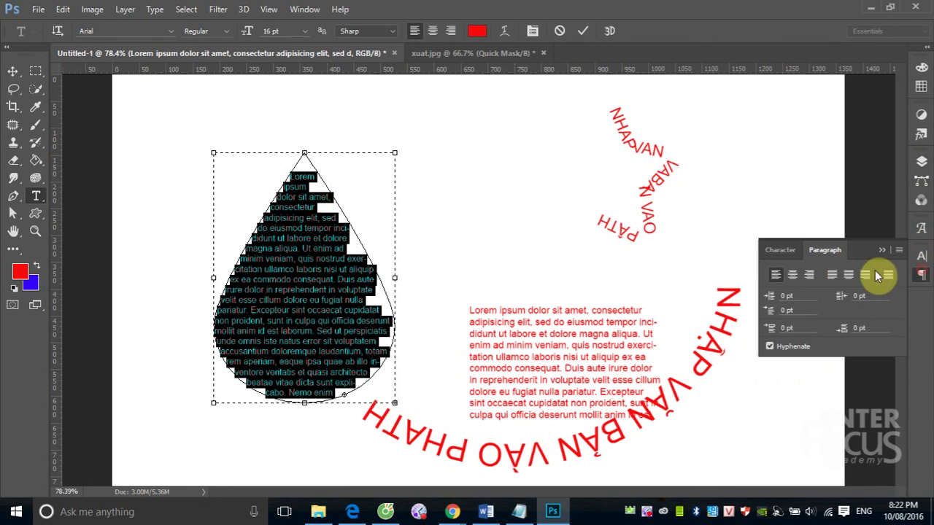
left_click(831, 276)
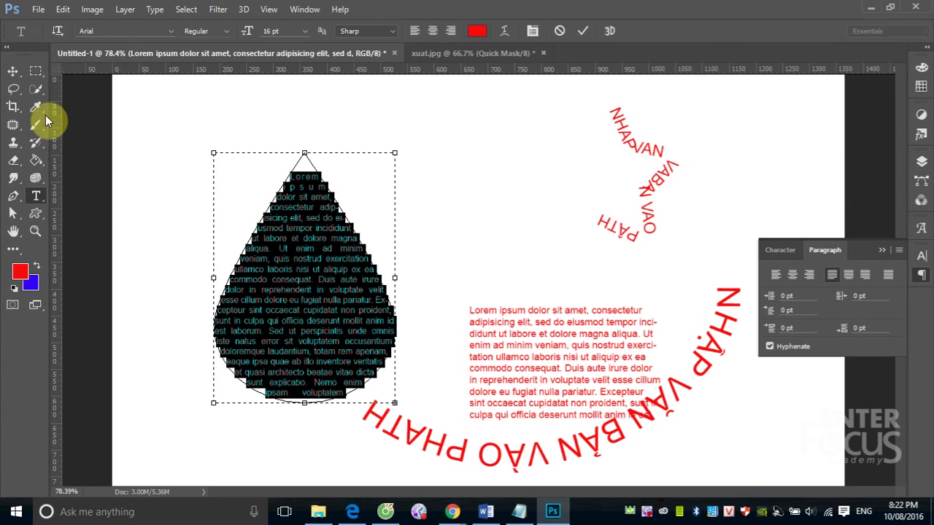
- Commit the raindrop paragraph's type edits using the Move tool
left_click(13, 71)
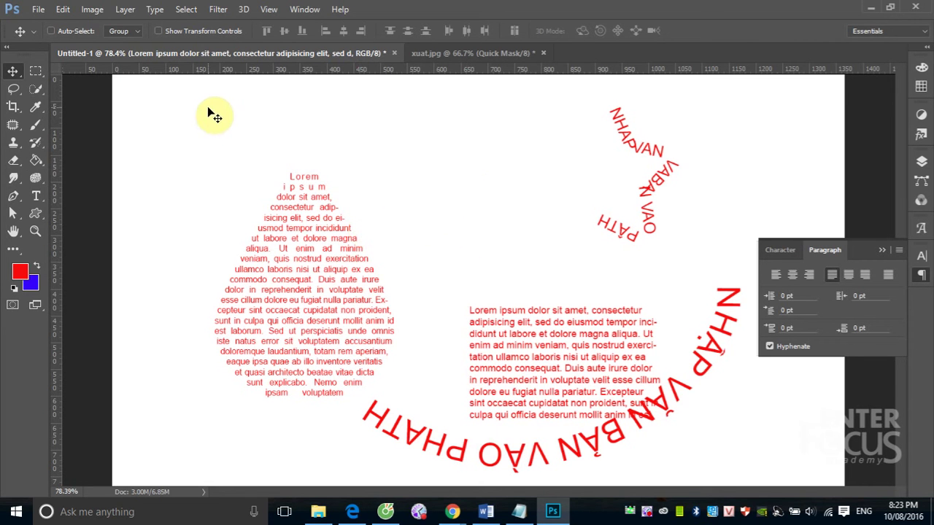
- Select the raindrop paragraph layer and drag it to the canvas's top-right
right_click(325, 246)
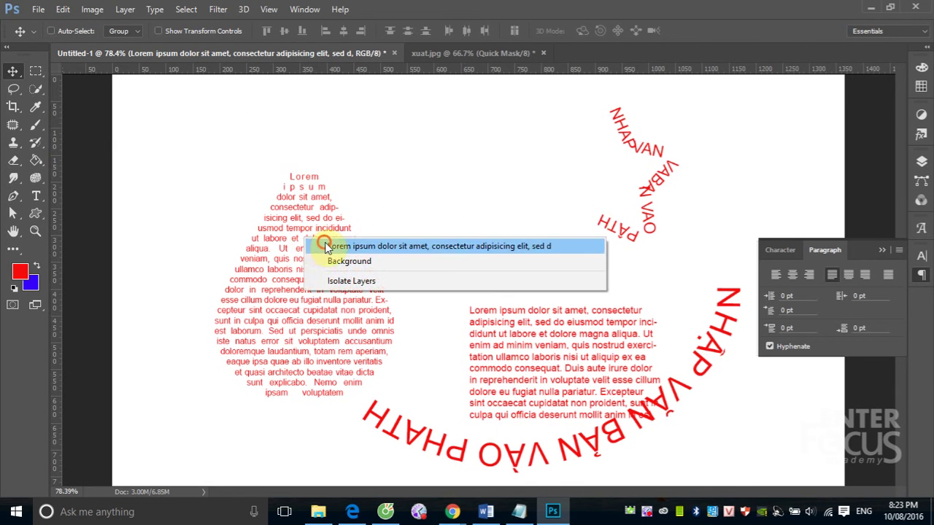
left_click(325, 246)
left_click_drag(307, 259, 765, 167)
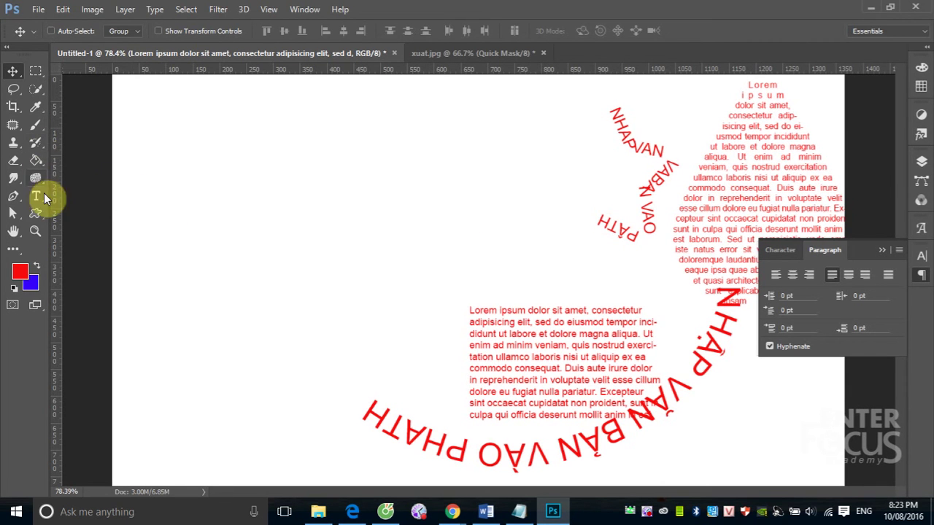
- Start new 72 pt text at the upper left and show the Glyphs panel
left_click(37, 194)
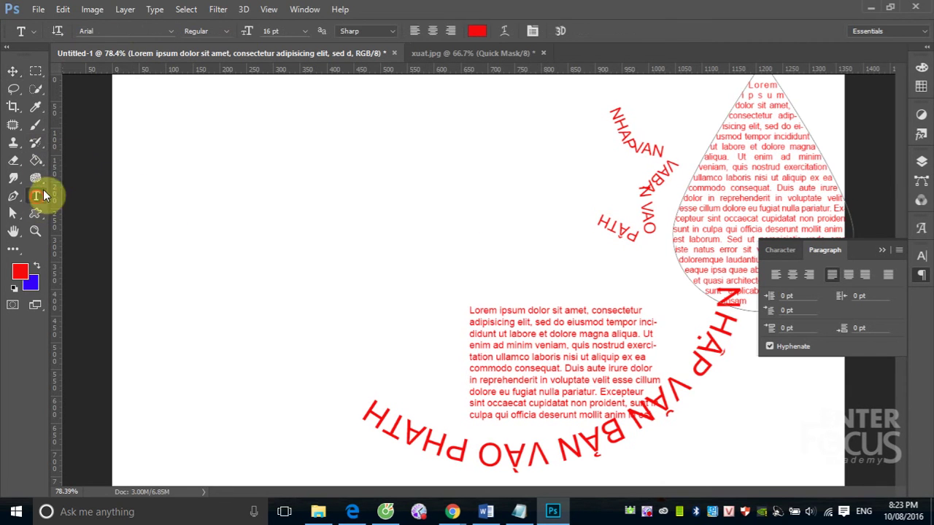
left_click(174, 168)
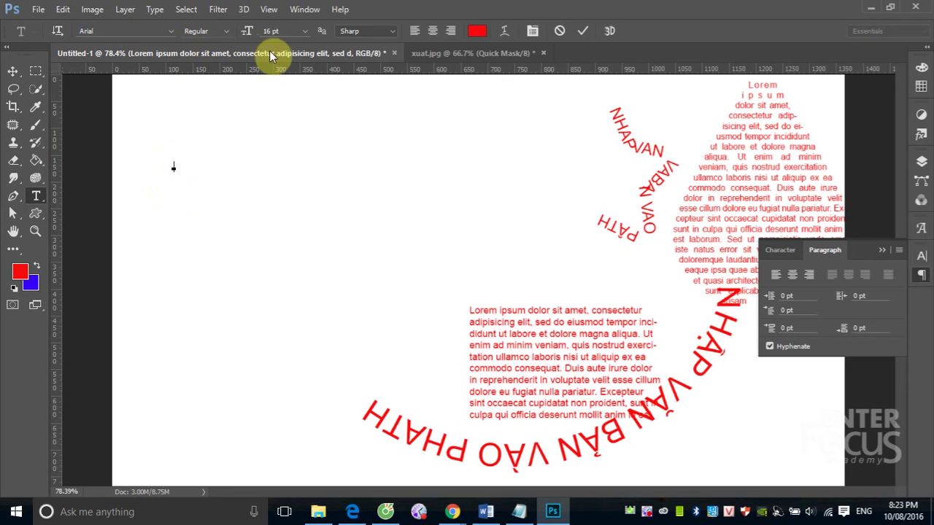
left_click(304, 30)
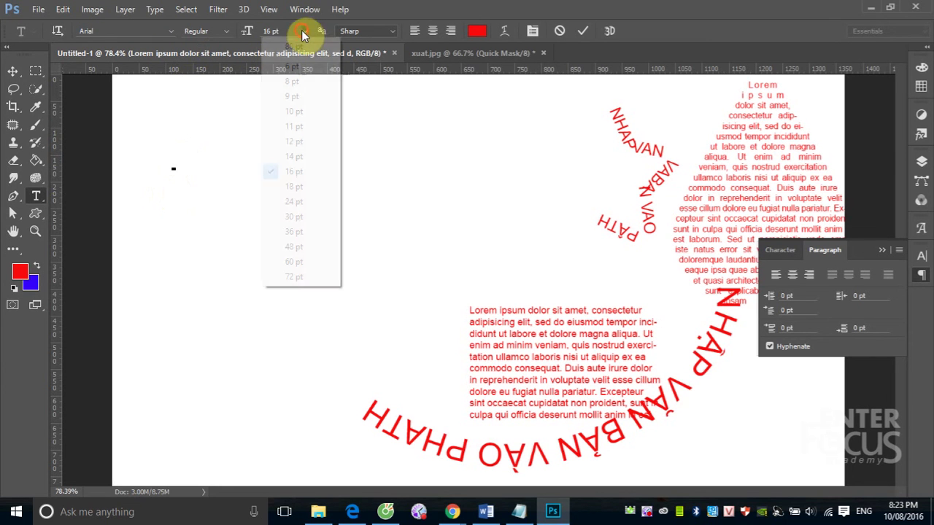
left_click(292, 276)
left_click(156, 12)
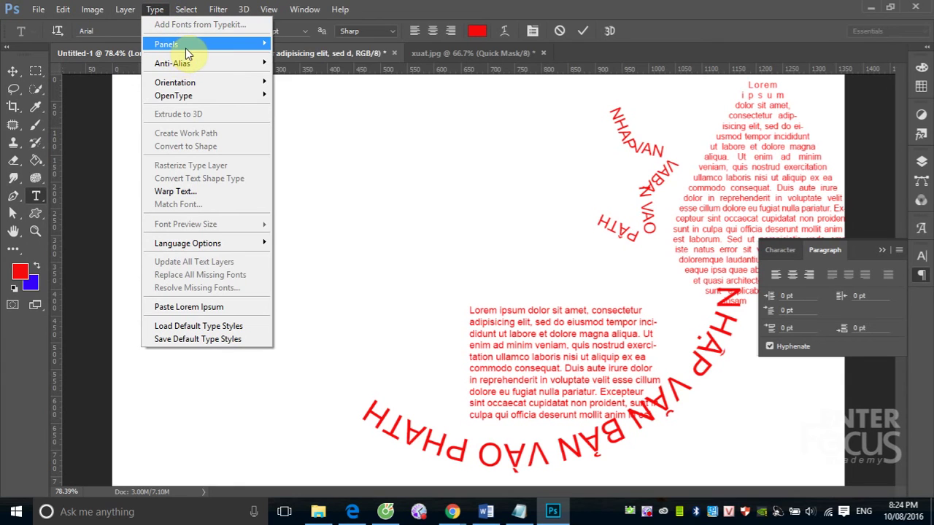
mouse_move(166, 44)
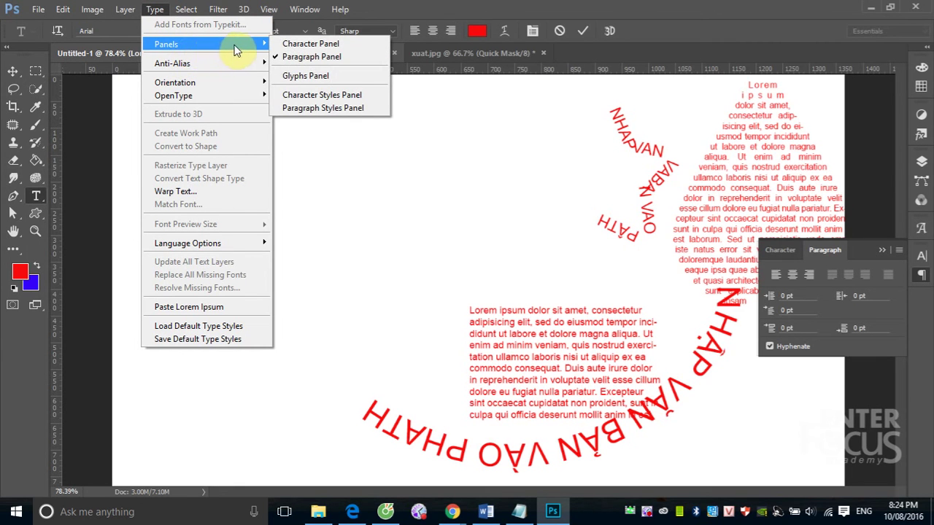
left_click(324, 80)
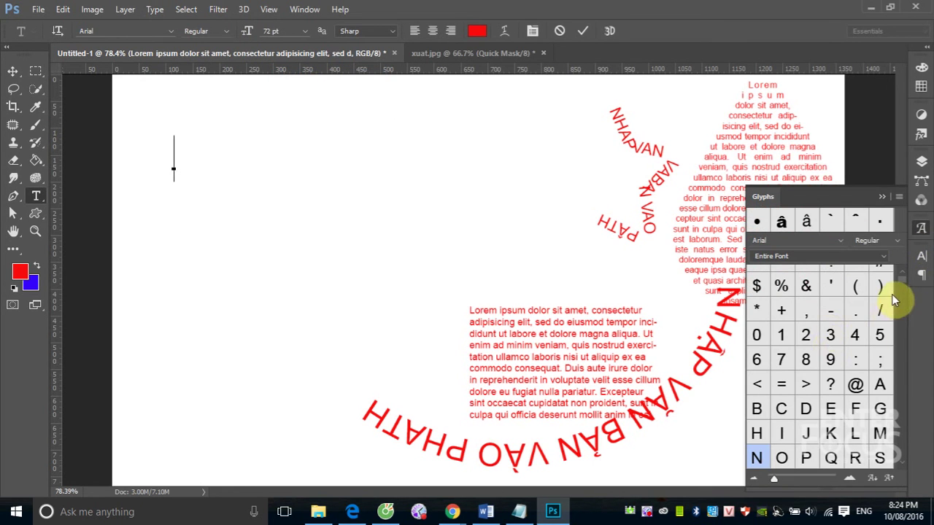
mouse_move(904, 281)
left_mouse_down()
mouse_move(909, 367)
mouse_move(918, 277)
left_mouse_up()
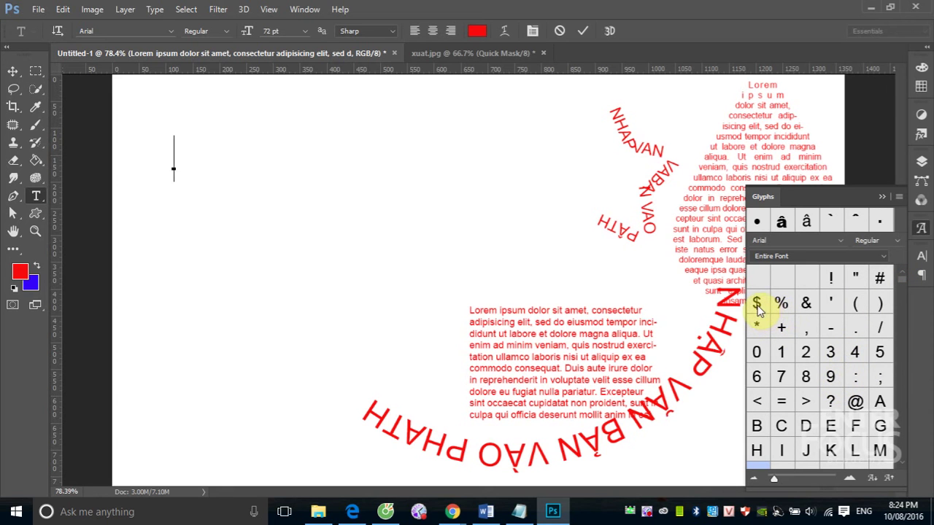
scroll(828, 368, "down", 1)
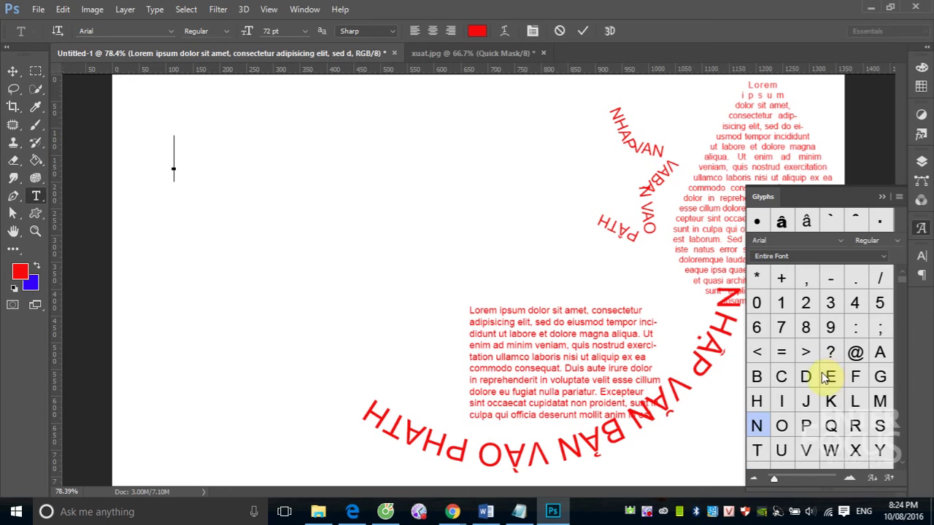
scroll(825, 376, "down", 2)
scroll(823, 375, "down", 3)
scroll(825, 377, "down", 3)
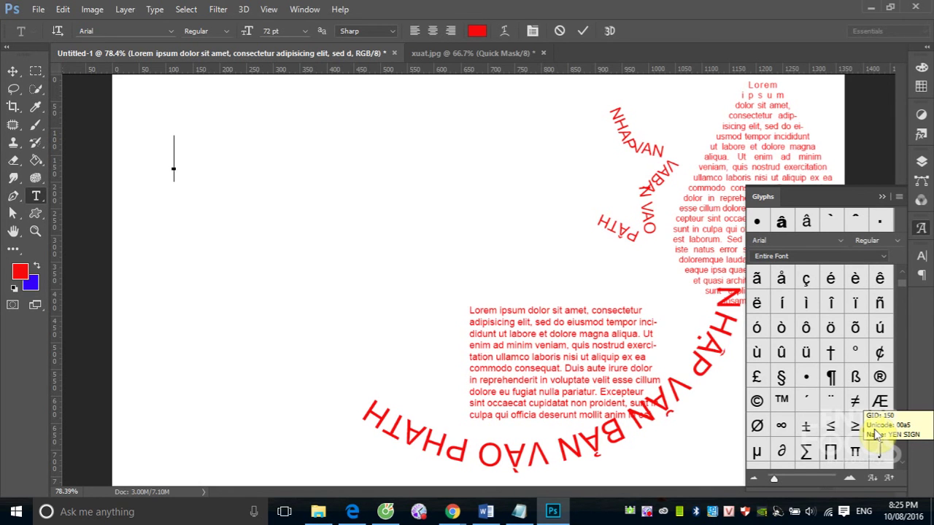
- Type 'GÕ TIẾNG VIỆT CÓ DẤU' via Telex, fix a typo, close Glyphs, commit with Ctrl+Enter
type("GO")
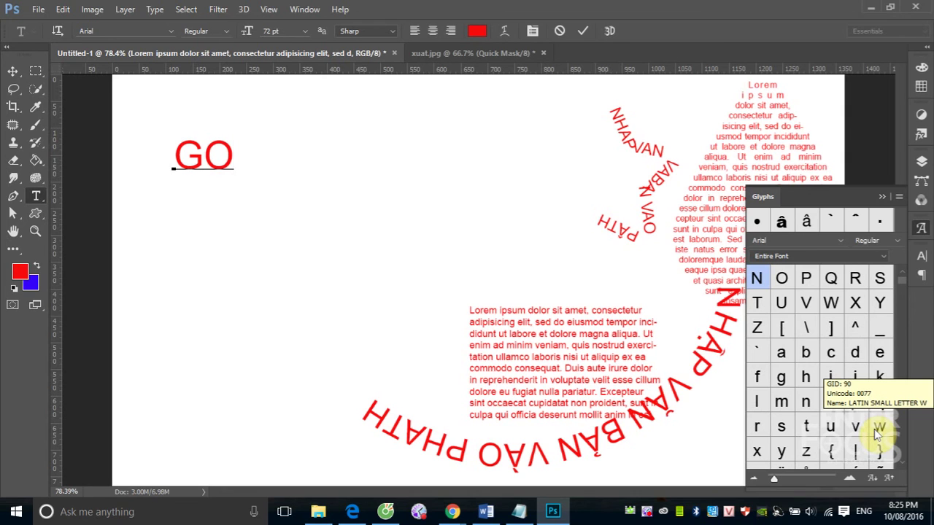
type("x T")
type("IEENGS ")
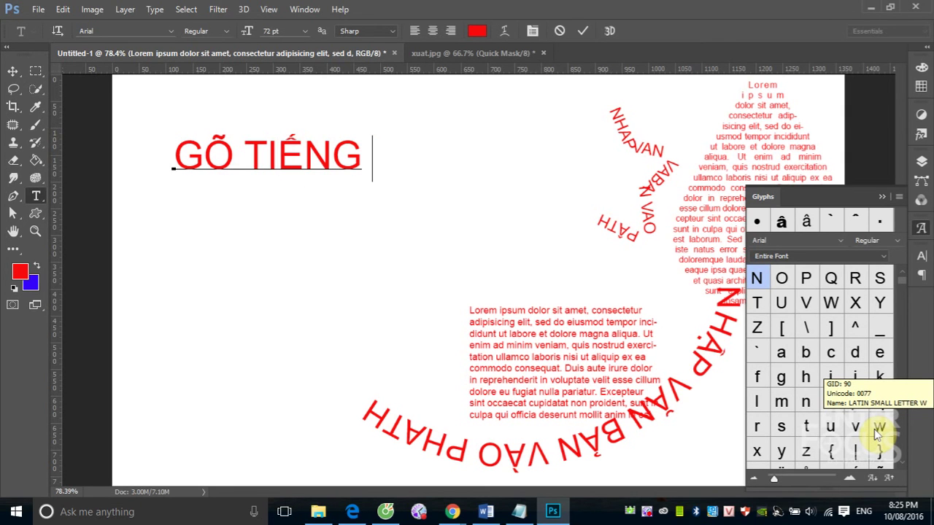
type("VIE")
type("j")
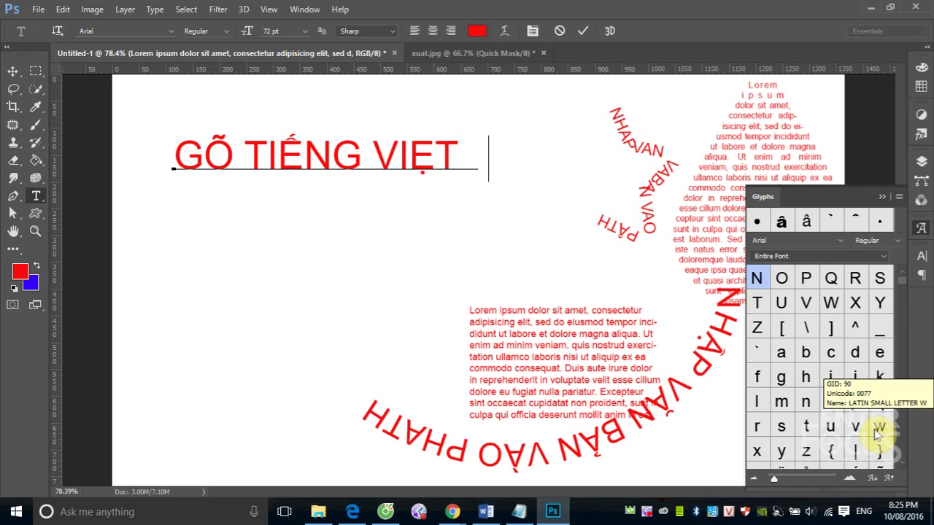
key("Left")
key("Left")
key("Left")
key("Delete")
key("Delete")
key("Delete")
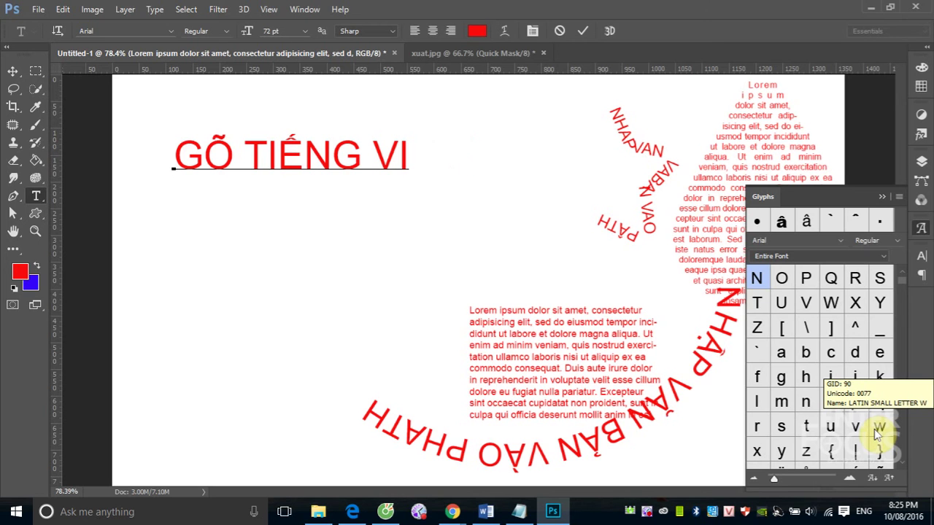
type("eejt ")
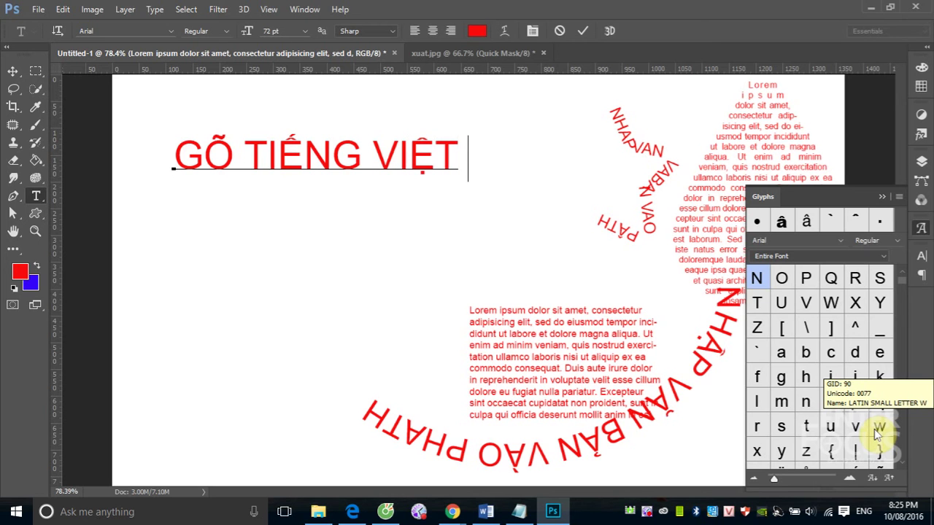
type("CÓ DA")
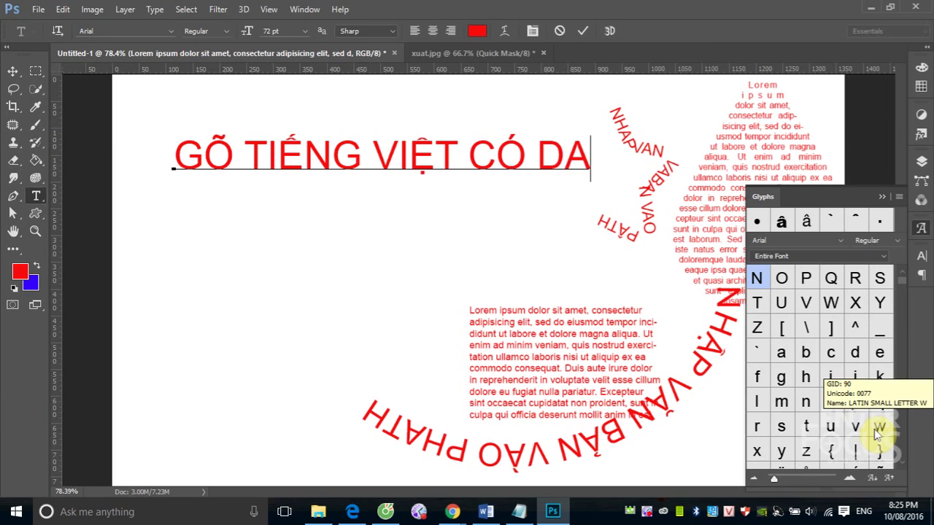
type("asu")
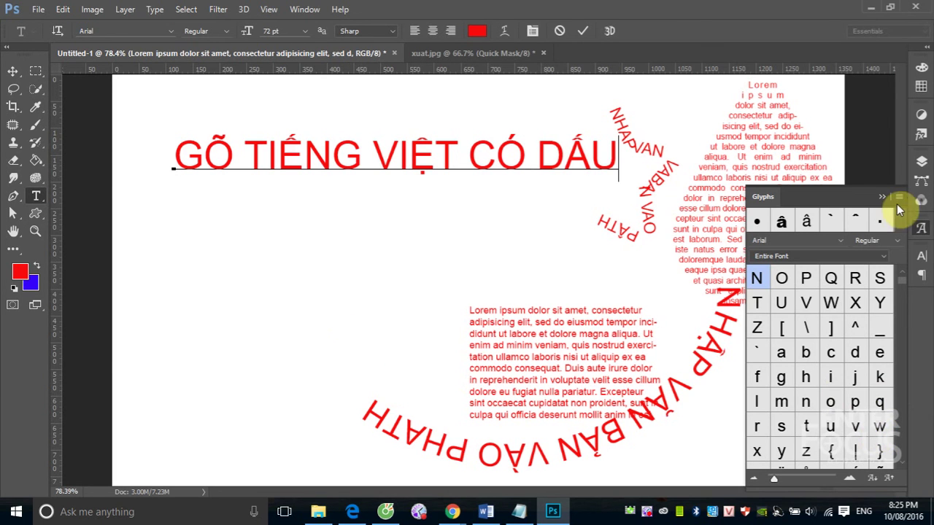
left_click(883, 196)
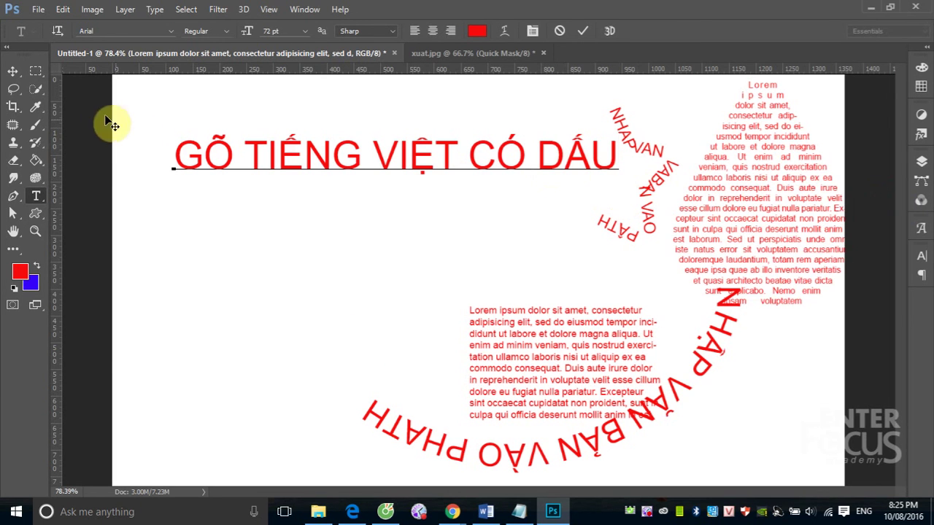
key("ctrl+Return")
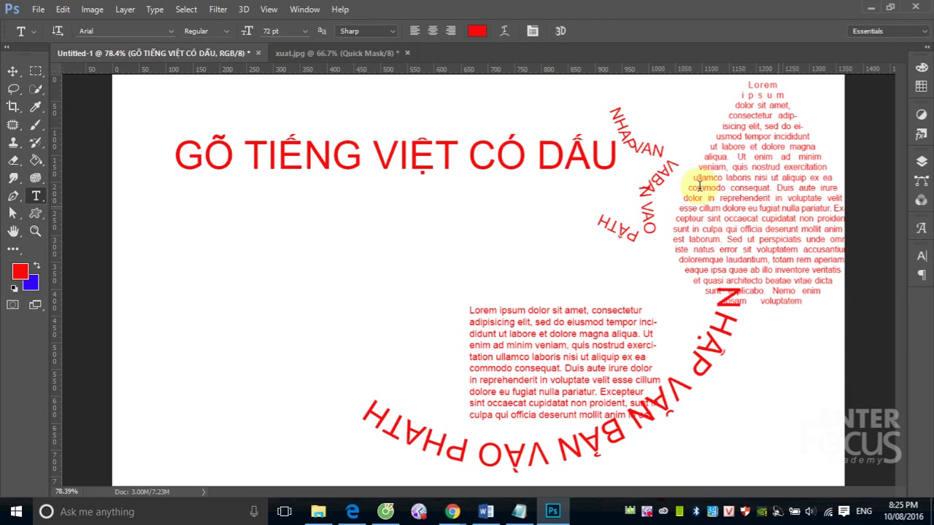
- Hide the arced NHAP VAN texts and both Lorem ipsum layers, keeping the heading visible
left_click(13, 71)
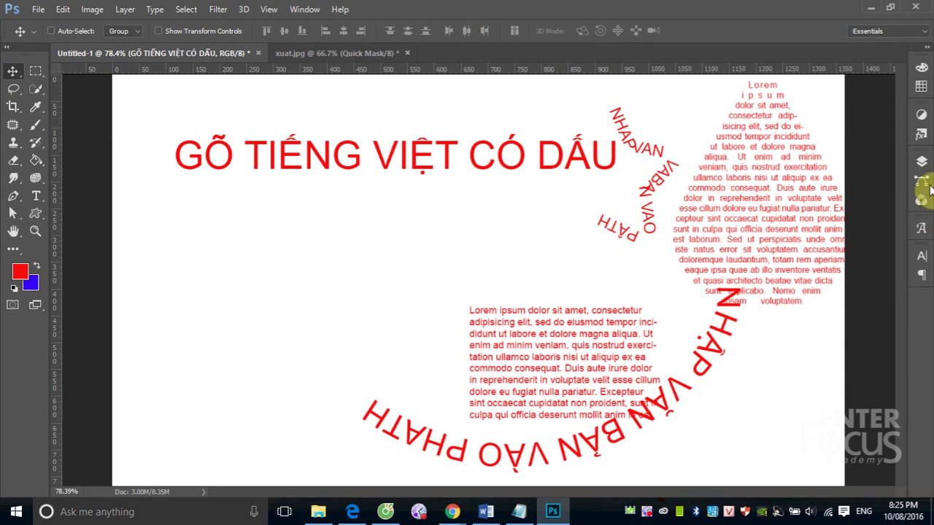
left_click(921, 163)
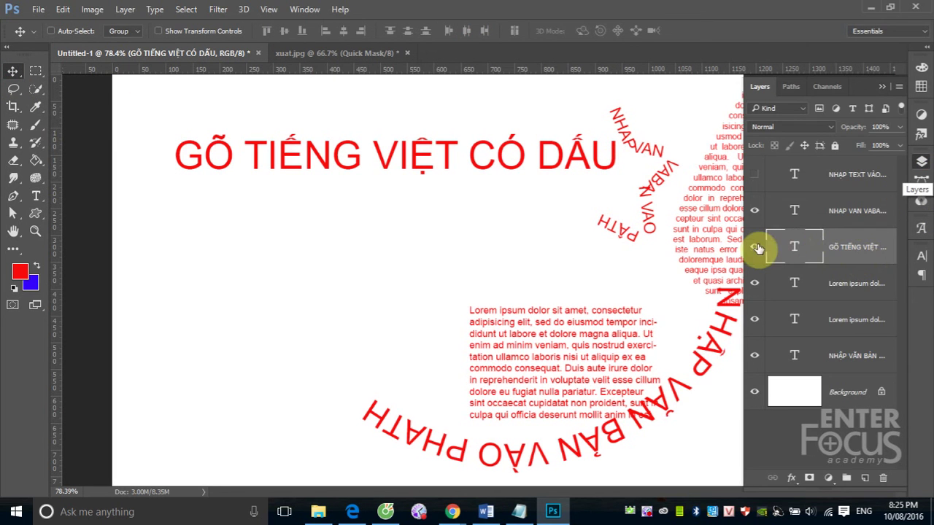
left_click(756, 248)
left_click(756, 248)
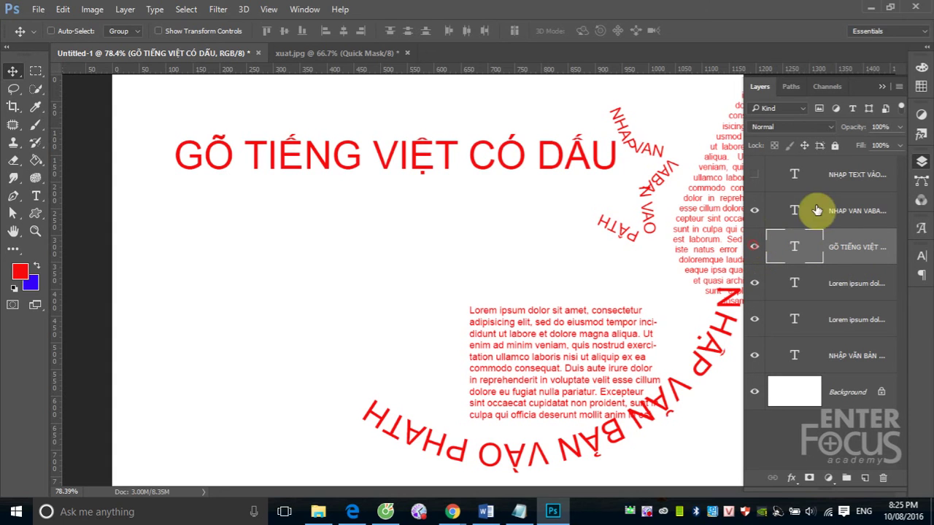
left_click(755, 211)
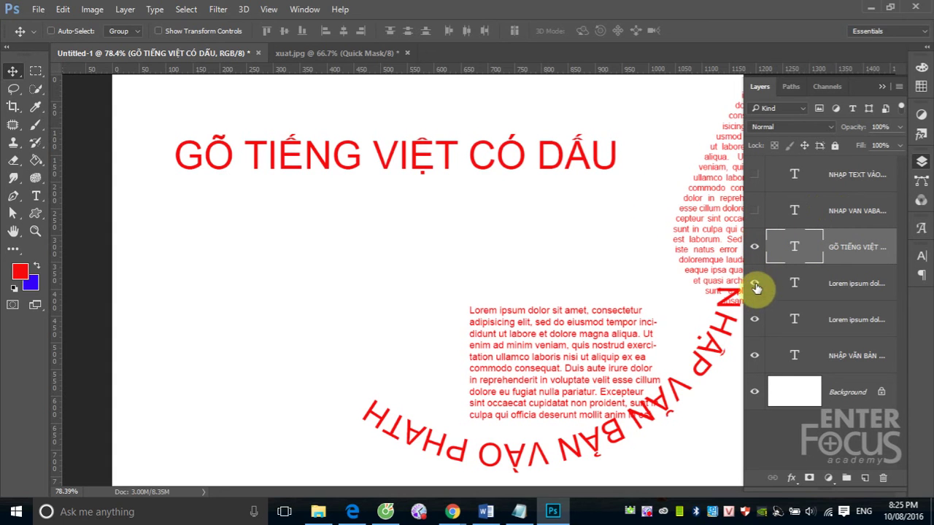
left_click(755, 284)
left_click(755, 320)
left_click(756, 357)
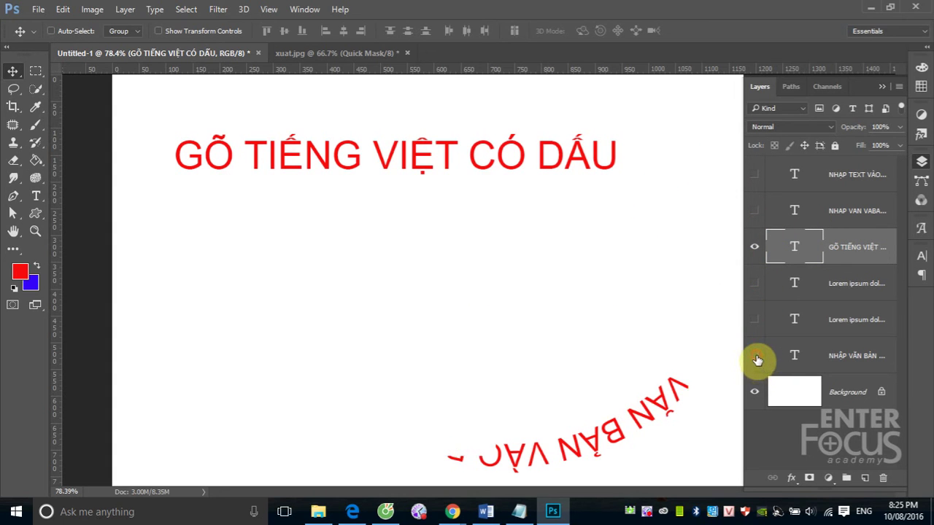
left_click(881, 87)
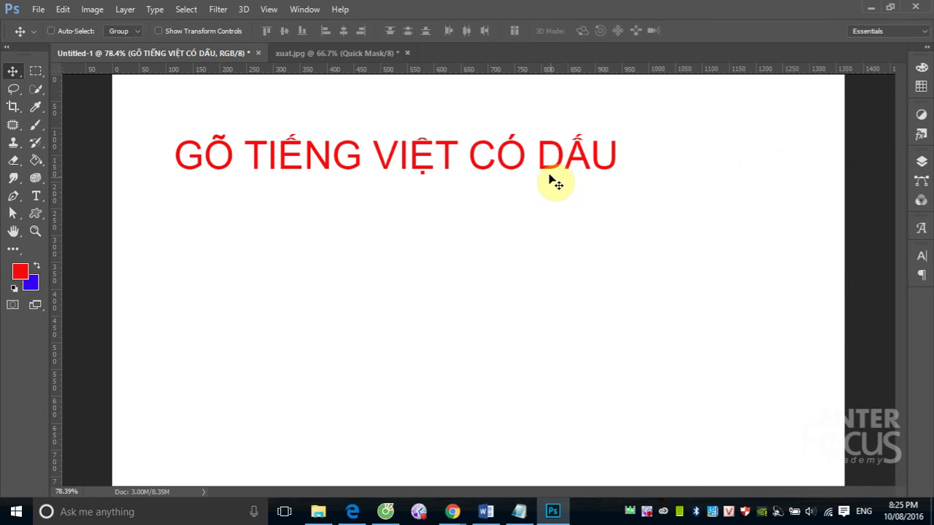
- Select the heading layer and move it lower and slightly right
right_click(548, 171)
left_click(562, 176)
left_click_drag(559, 177, 591, 240)
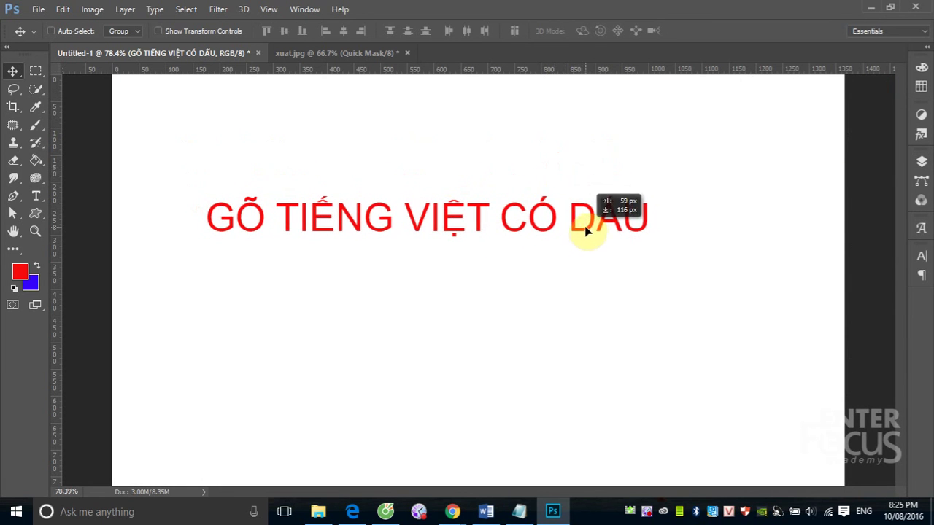
- Set the heading in Helvetica Neue Bold, after briefly trying the Black weight
left_click(921, 257)
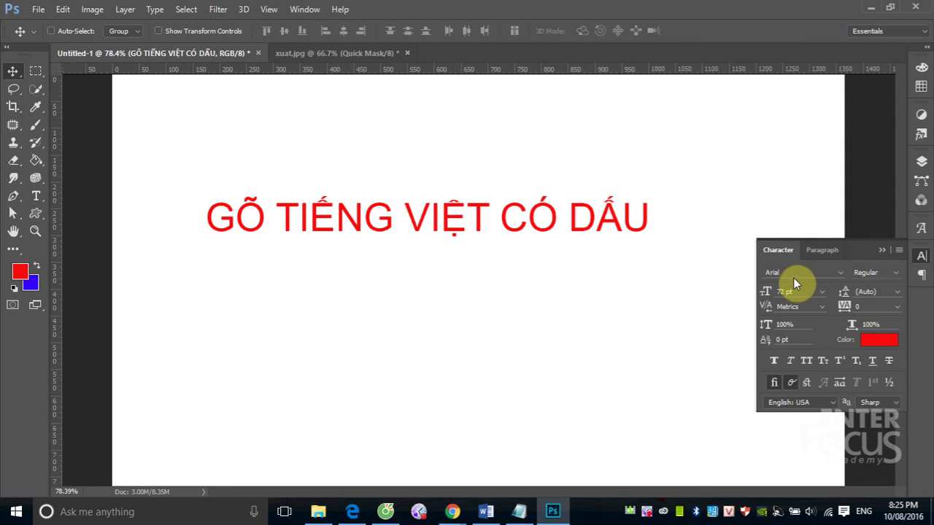
left_click(896, 276)
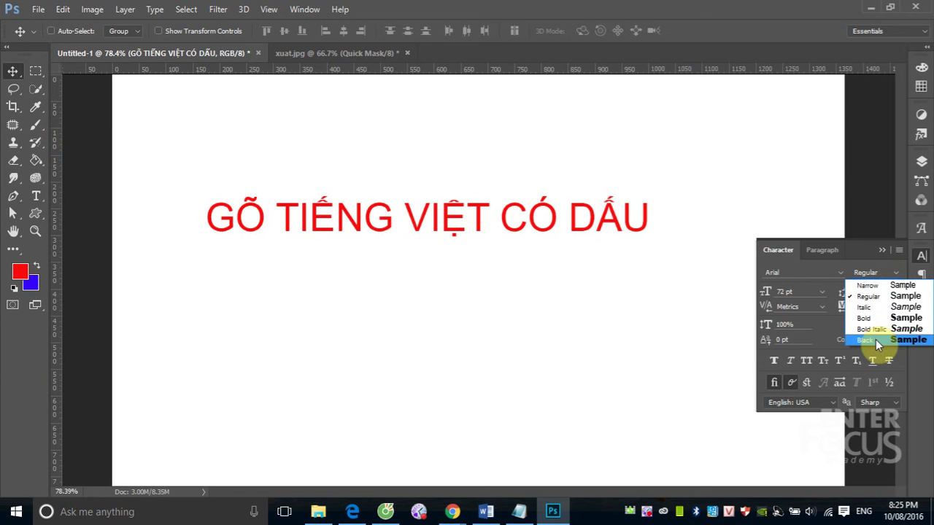
left_click(876, 340)
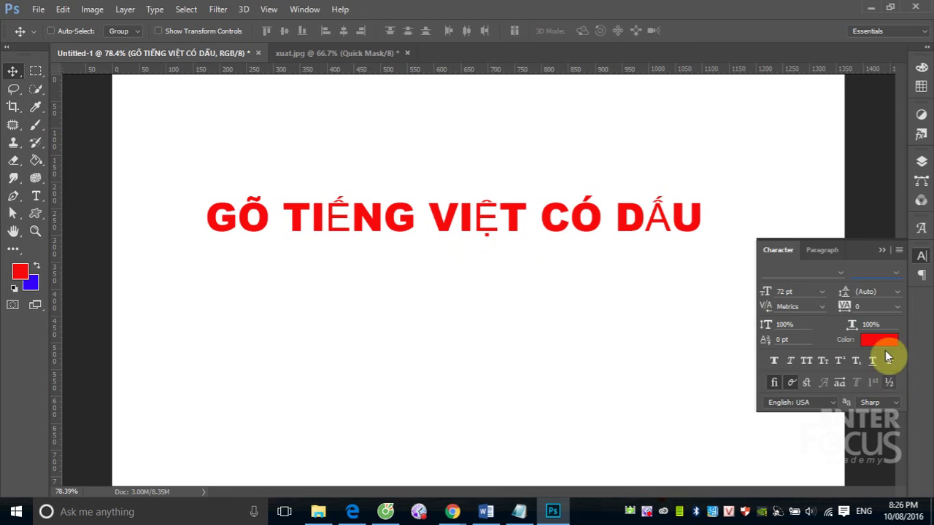
left_click(896, 273)
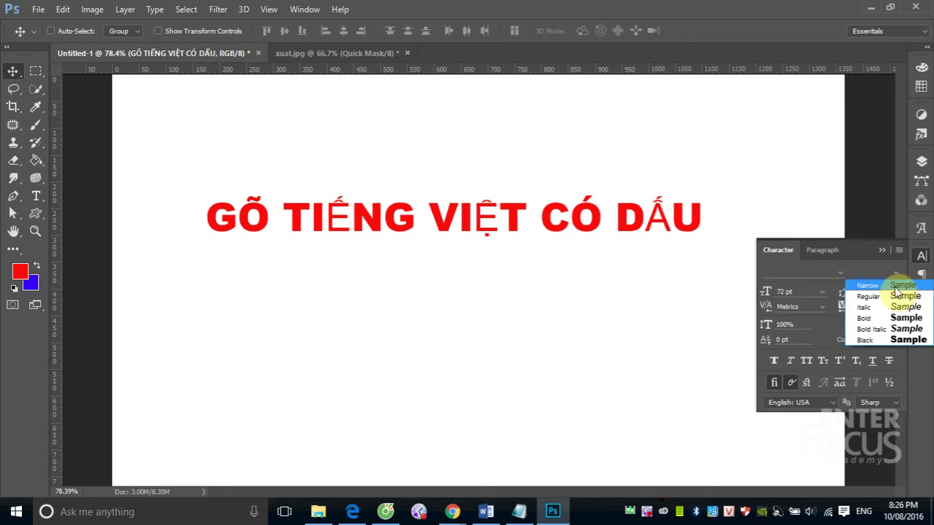
left_click(861, 319)
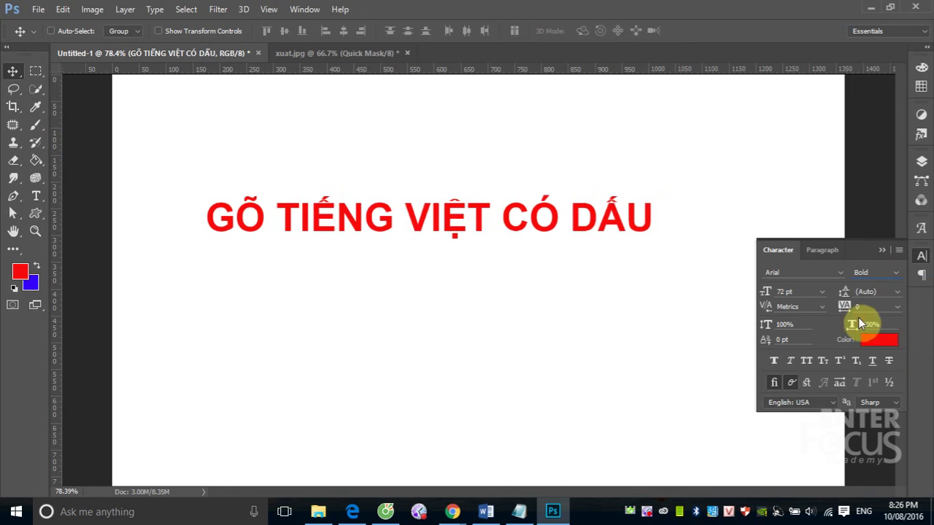
left_click(839, 273)
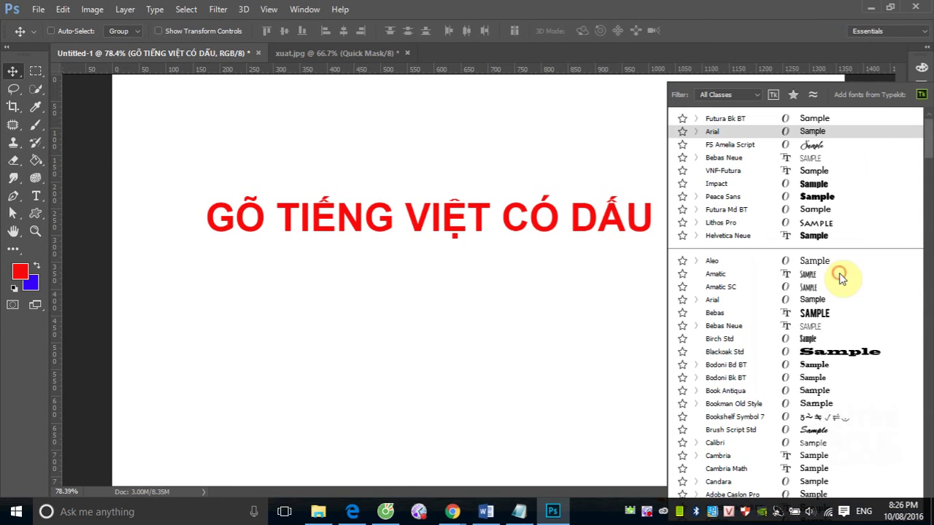
left_click(737, 238)
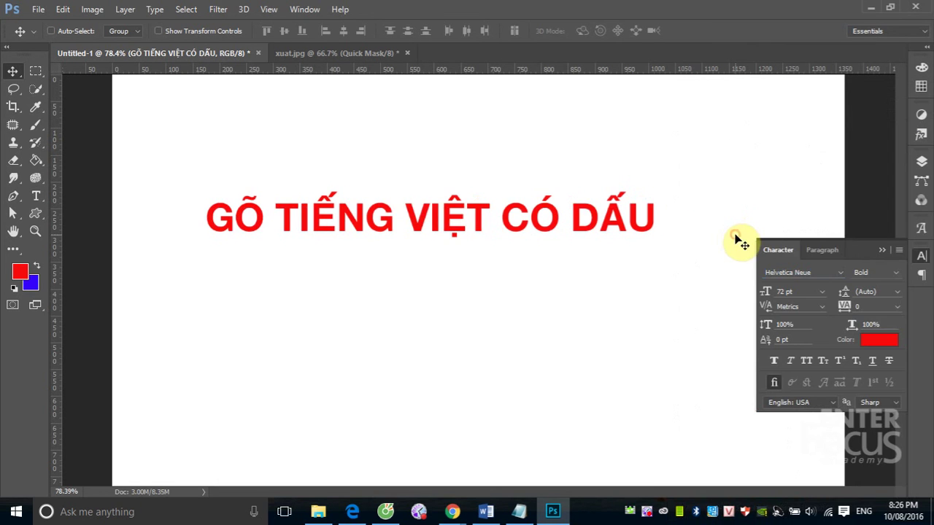
left_click(838, 272)
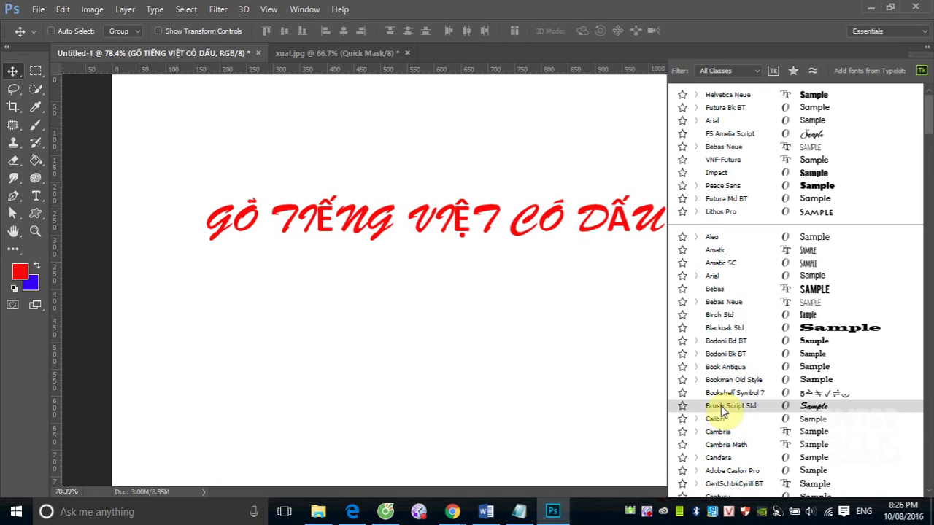
- Apply Brush Script Std to the heading and zoom in closely on it
left_click(722, 407)
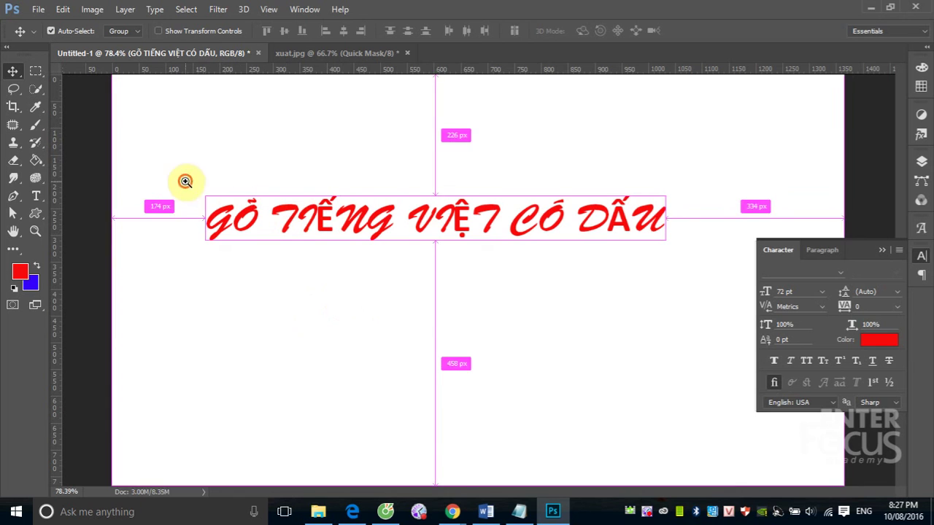
left_click_drag(186, 182, 653, 263)
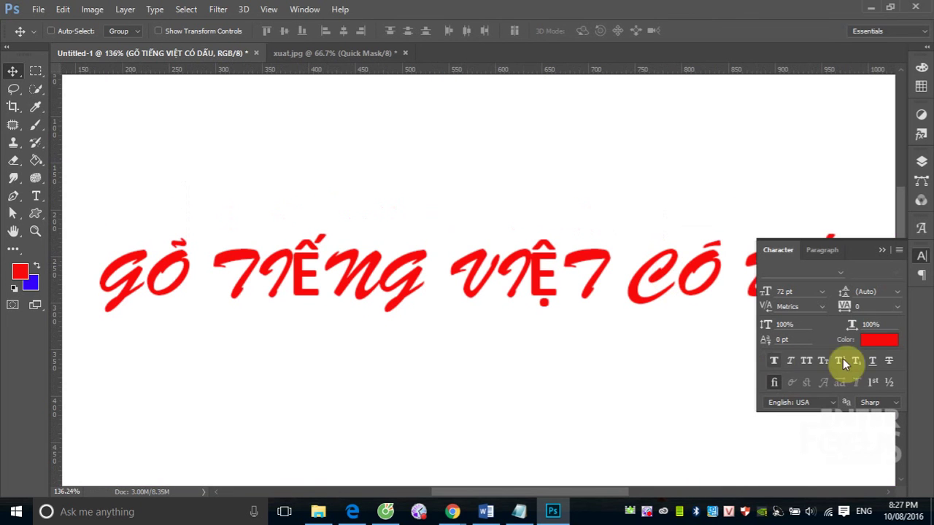
- Open the Glyphs panel and delete the accented Ế (and I) from TIẾNG
left_click(882, 249)
left_click(921, 228)
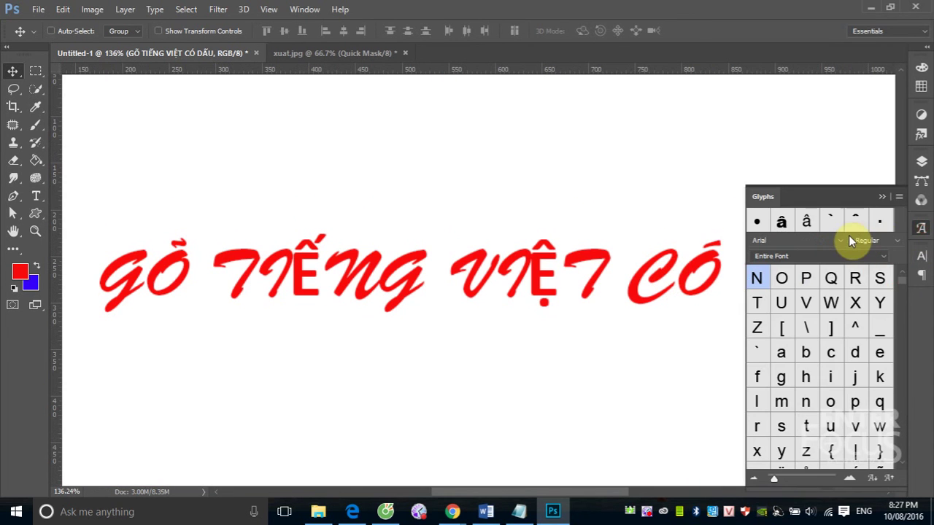
left_click(35, 196)
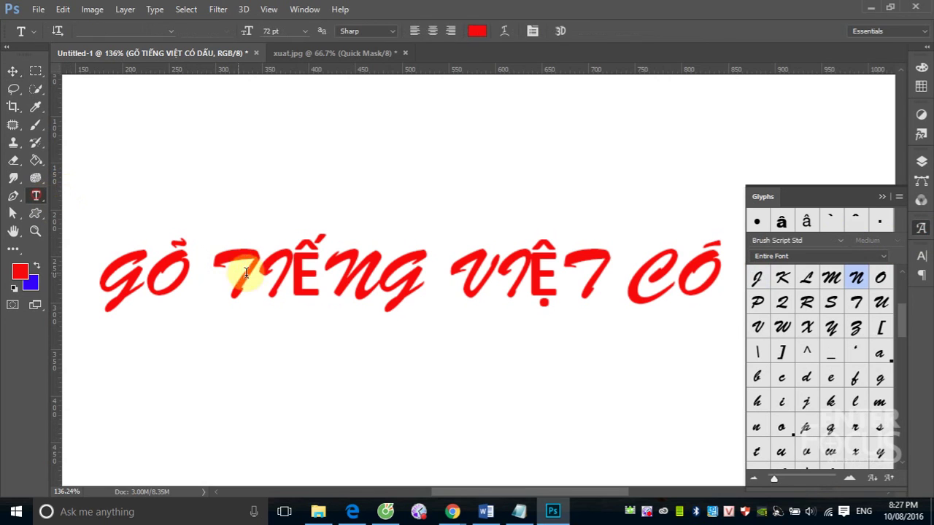
left_click_drag(290, 267, 322, 267)
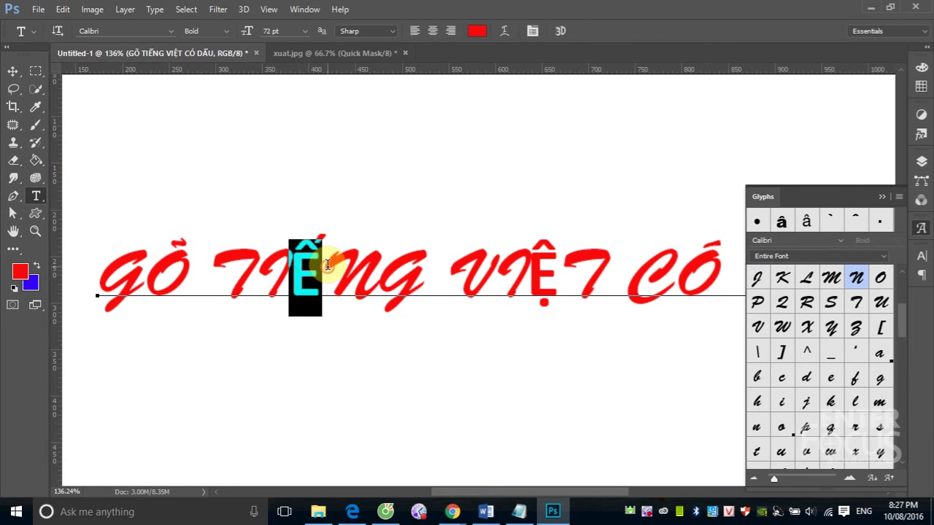
key("BackSpace")
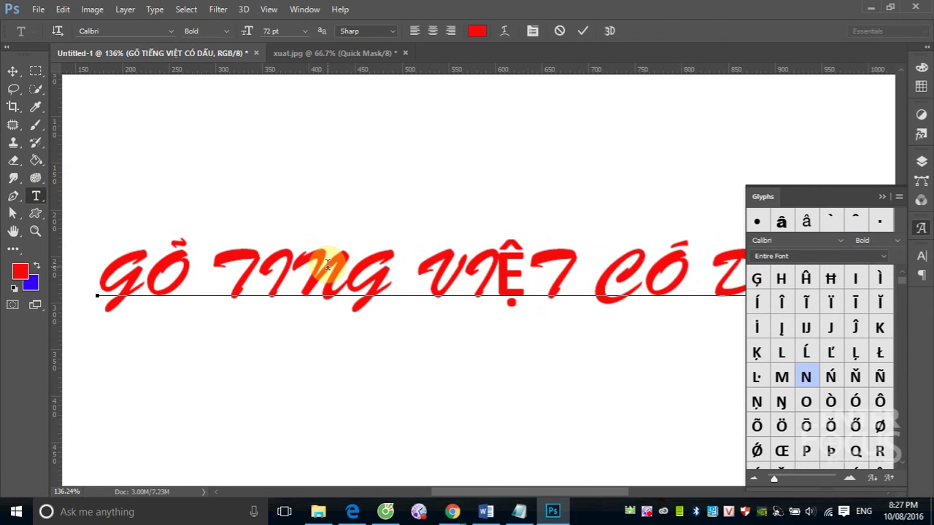
key("BackSpace")
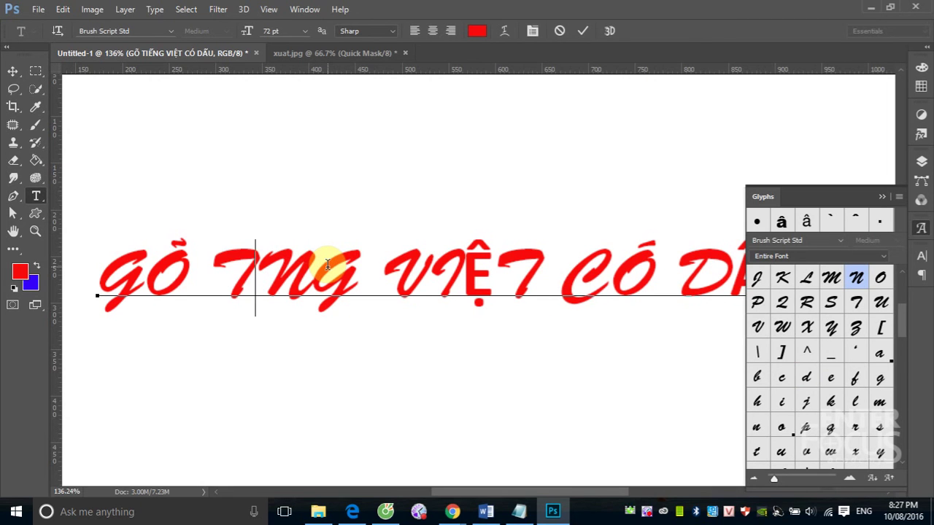
- Retype the missing letters so the word reads TIÊNG again
type("i")
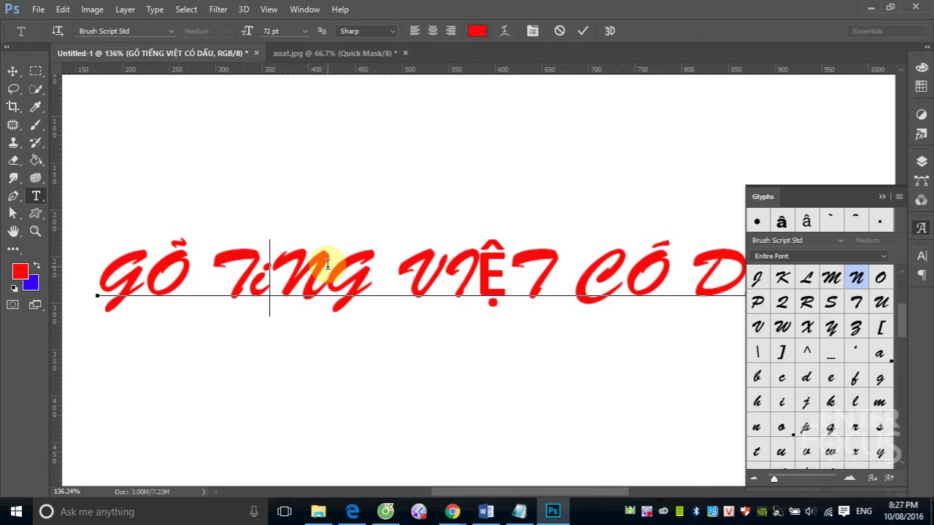
key("BackSpace")
type("IE")
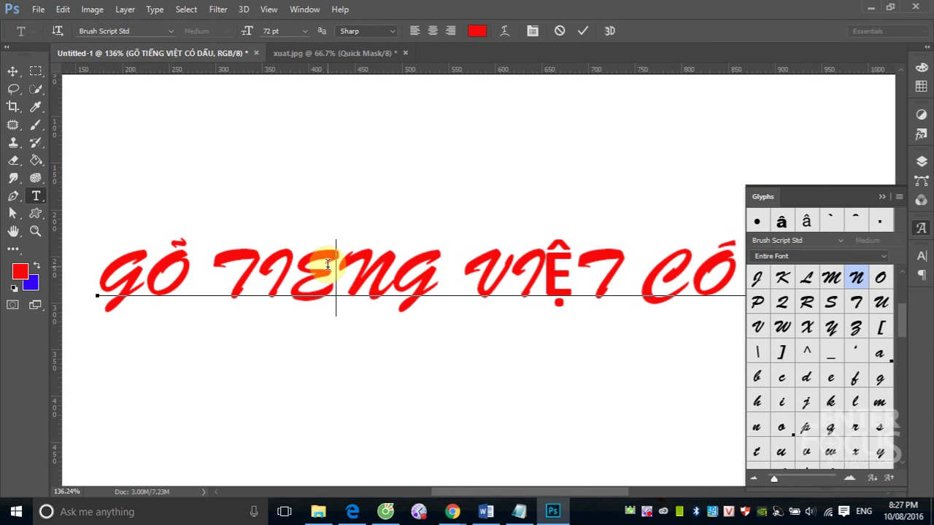
type("e")
type("s")
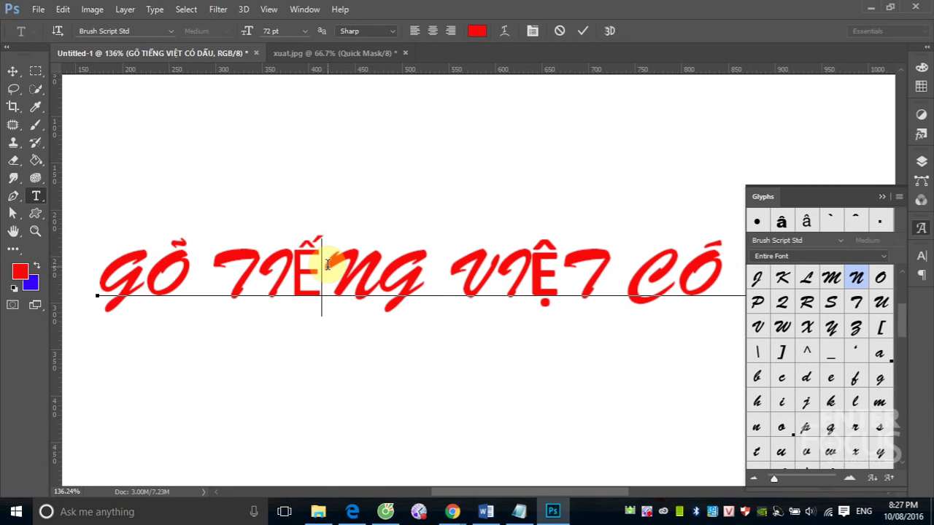
key("BackSpace")
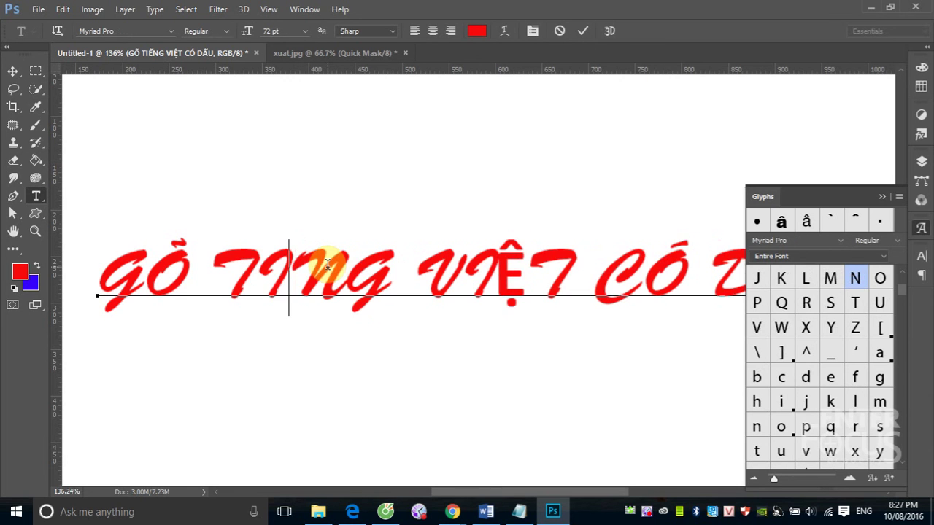
key("Left")
key("Delete")
type("e")
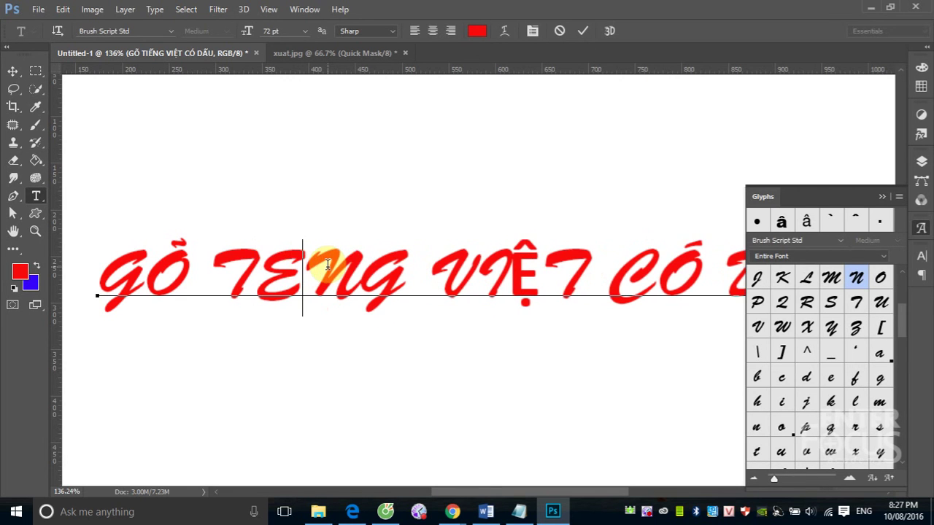
key("BackSpace")
type("ie")
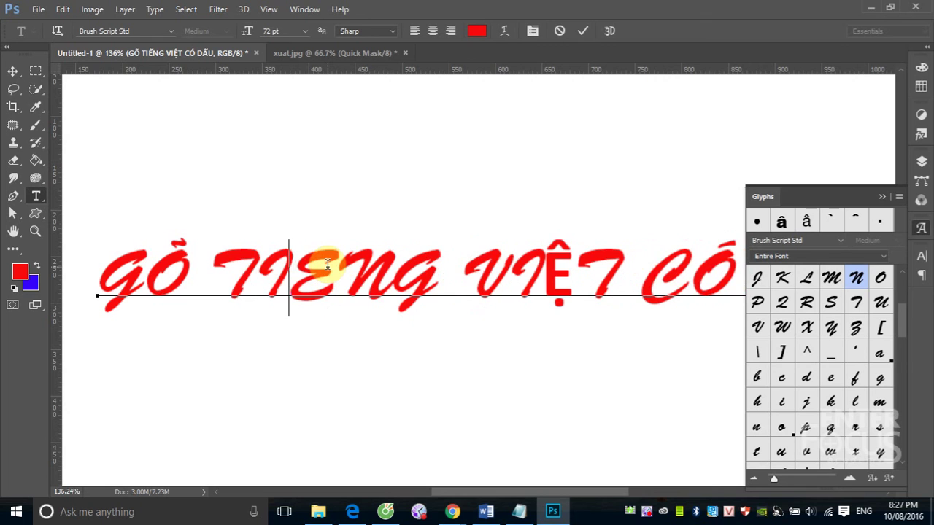
type("es")
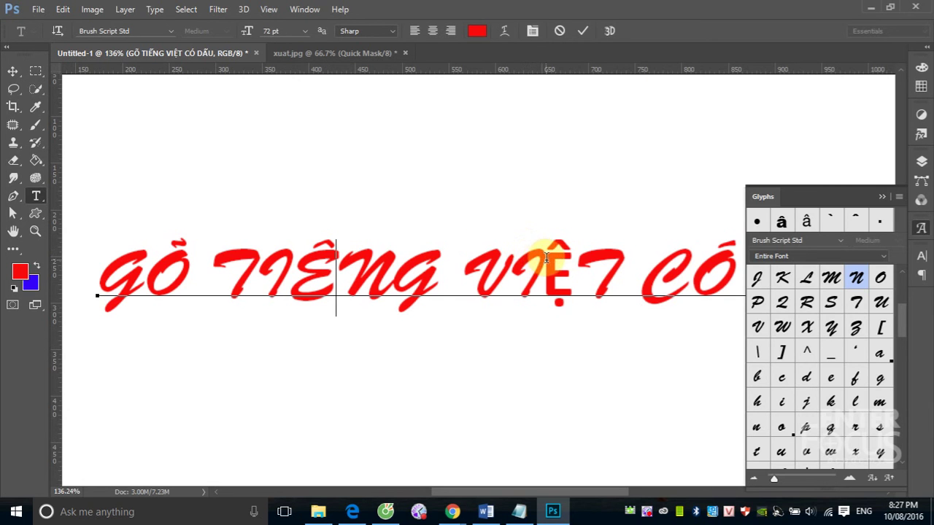
- Replace the Ệ in VIỆT with Ê
left_click_drag(544, 257, 585, 263)
key("BackSpace")
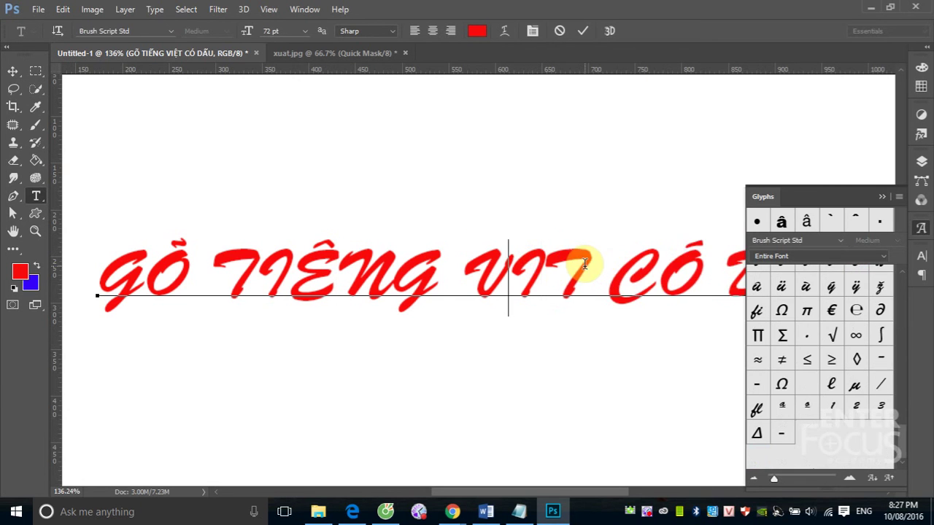
type("Ê")
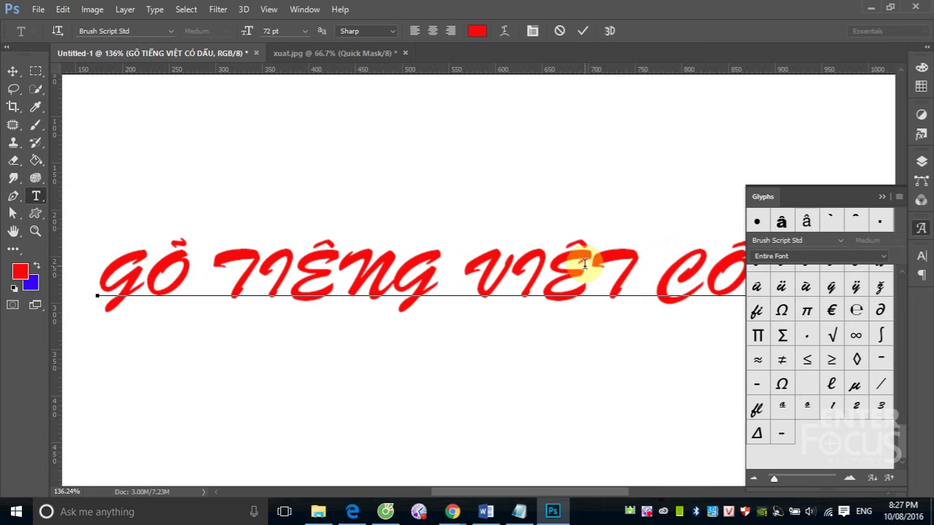
left_click(884, 198)
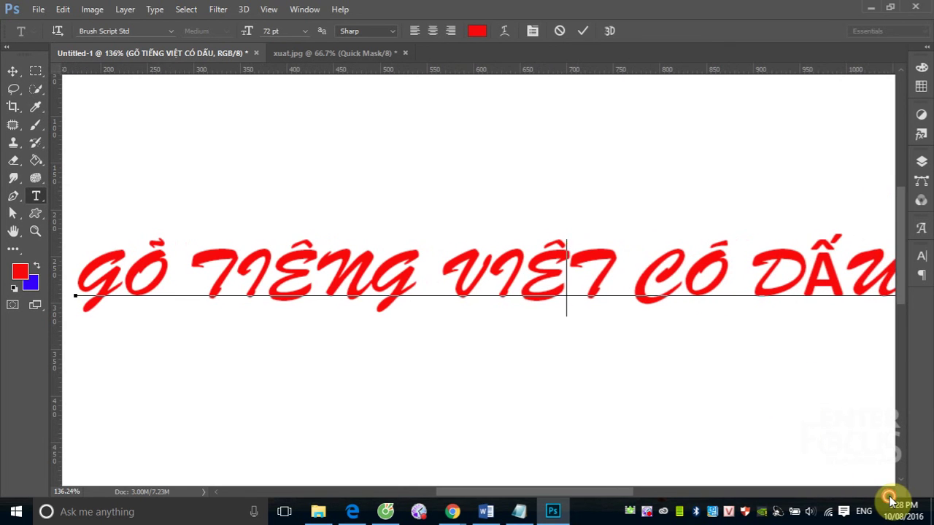
- Replace the Ấ in DẤU with Â, then zoom out to see the whole document
left_click_drag(802, 252, 829, 252)
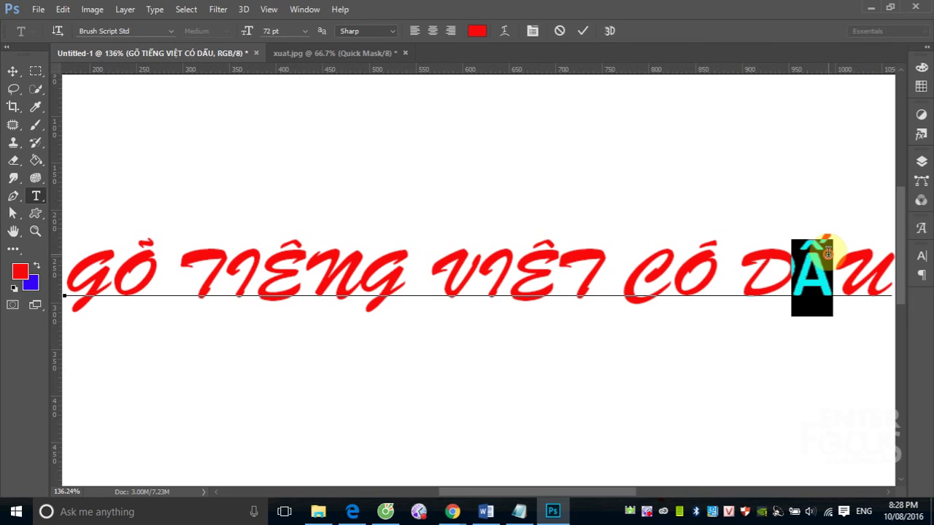
key("BackSpace")
key("BackSpace")
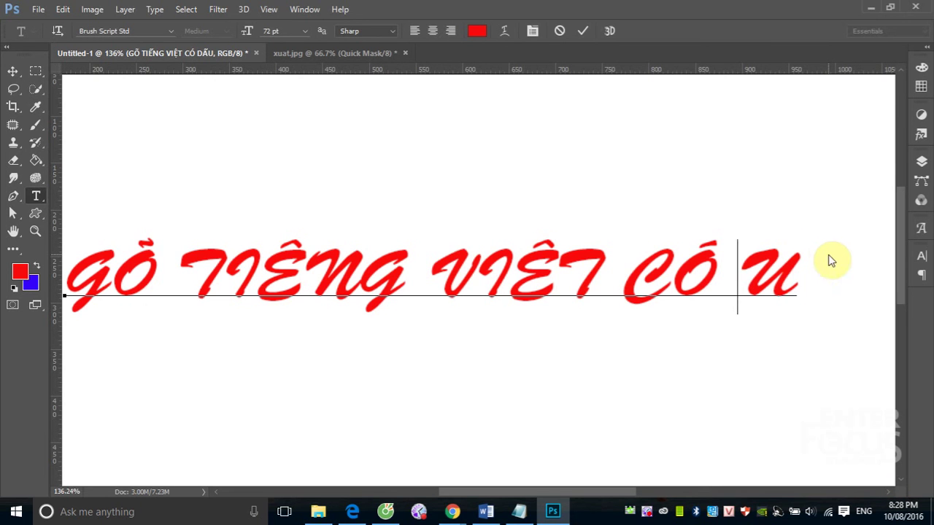
type("D")
type("Âs")
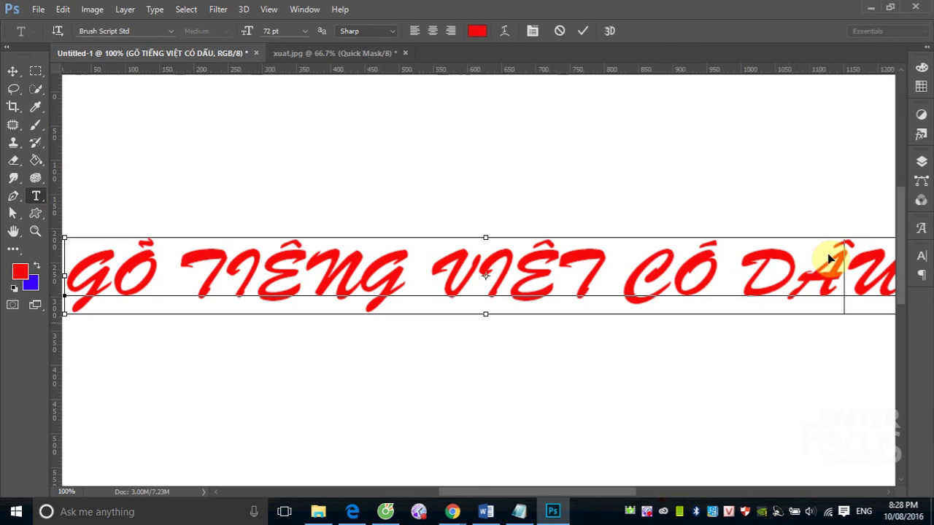
key("ctrl+minus")
key("ctrl+minus")
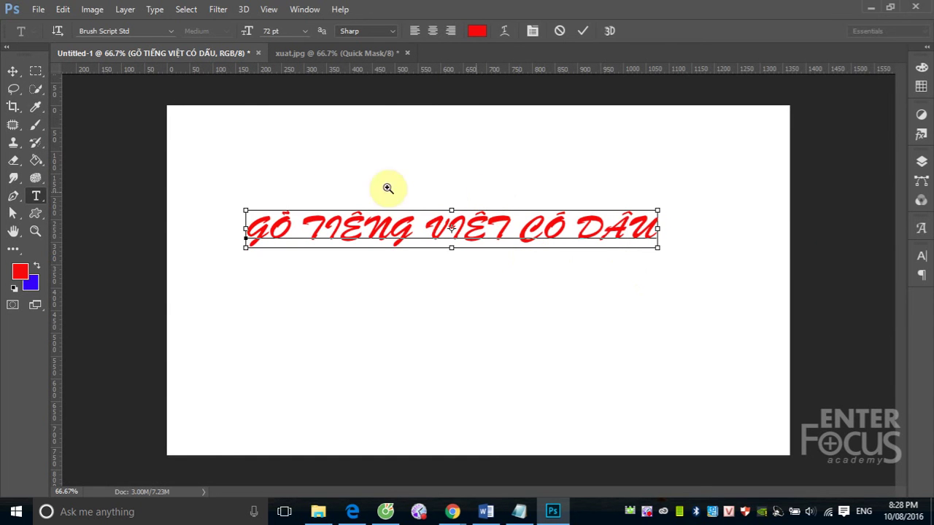
- Zoom in on TIÊNG VIÊT and select the Ê in TIÊNG
left_click_drag(294, 192, 463, 287)
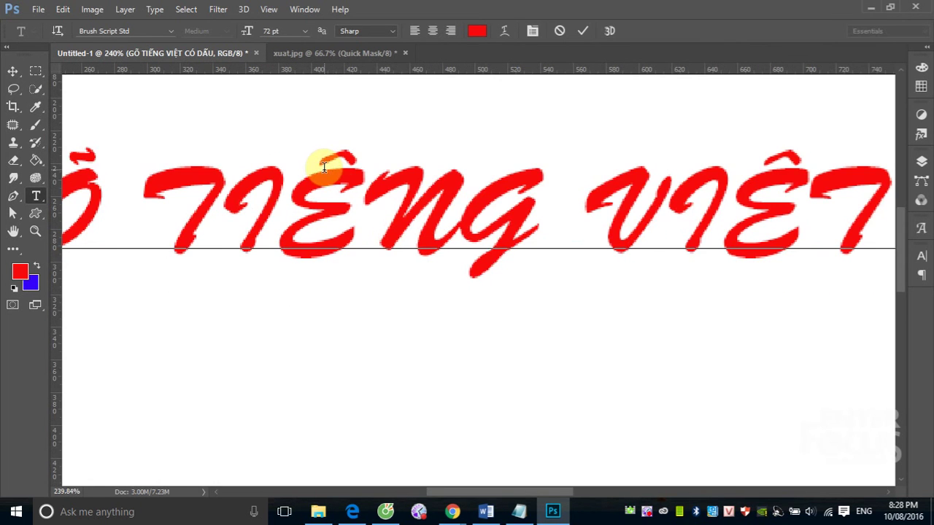
left_click(329, 206)
key("shift+Right")
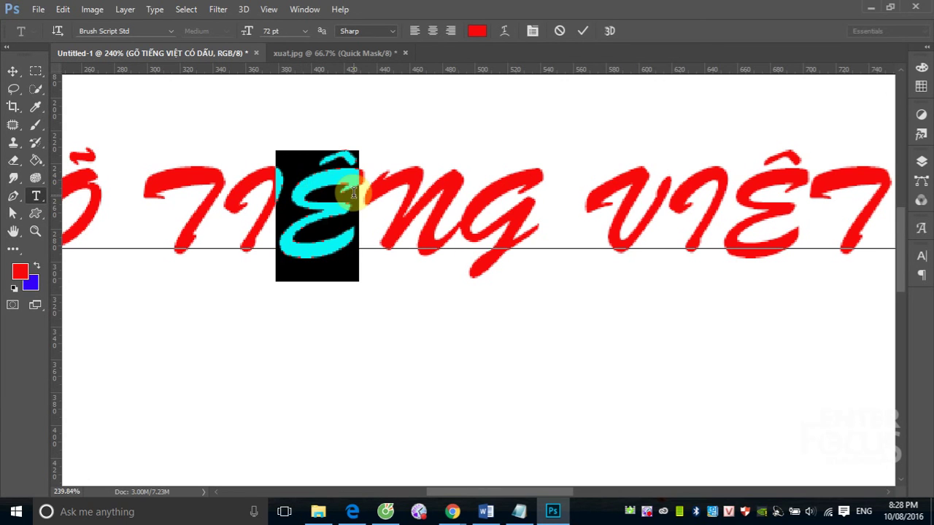
- Browse the Glyphs panel's Brush Script Std alternates for the selected Ê, then commit the edit
left_click(921, 227)
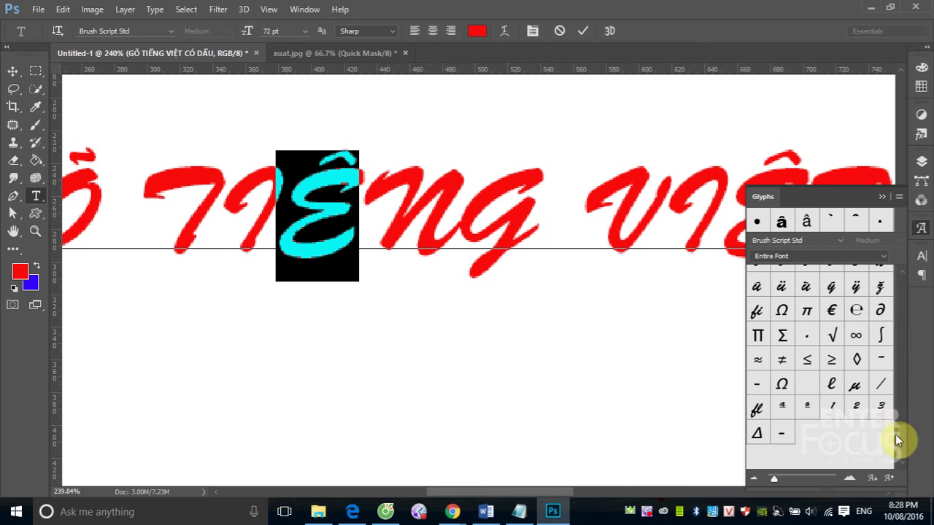
mouse_move(899, 434)
left_mouse_down()
mouse_move(906, 335)
mouse_move(897, 286)
mouse_move(901, 334)
left_mouse_up()
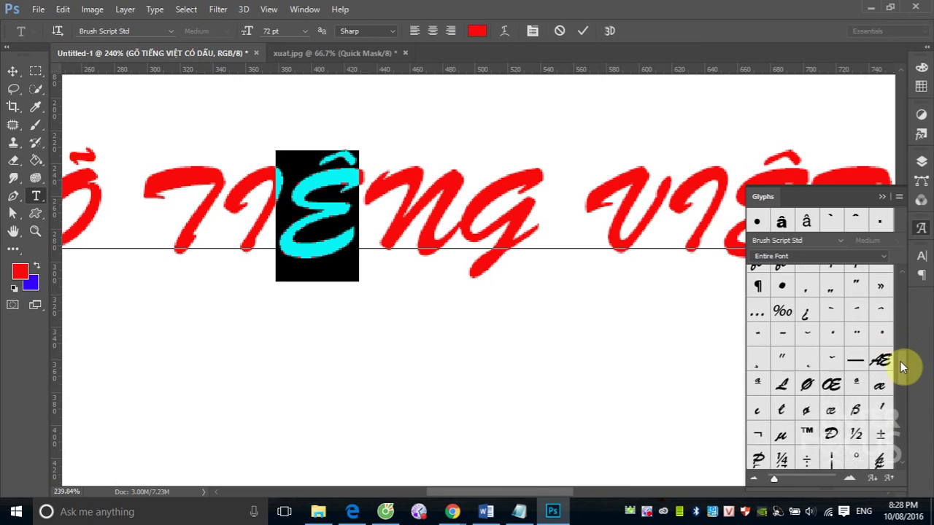
left_click_drag(901, 346, 900, 392)
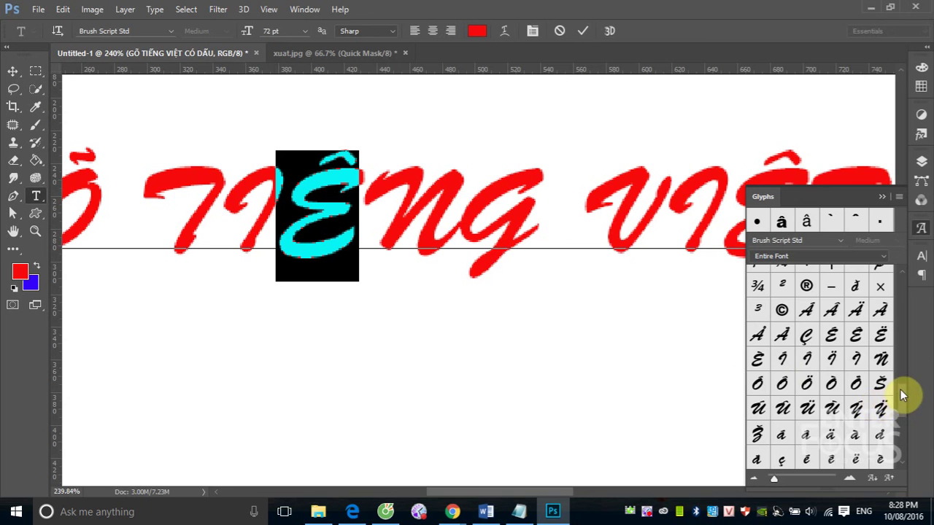
mouse_move(901, 394)
left_mouse_down()
mouse_move(897, 437)
mouse_move(895, 355)
left_mouse_up()
left_click(322, 216)
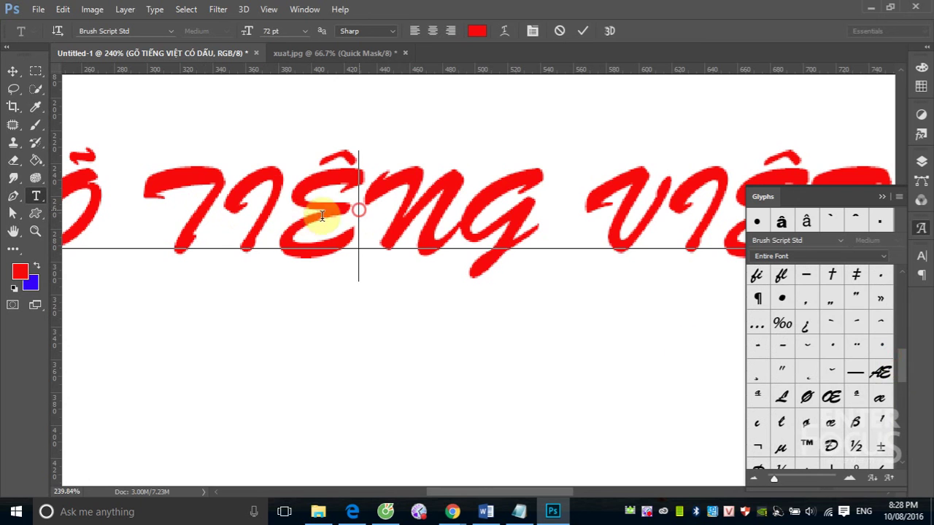
left_click_drag(302, 199, 348, 203)
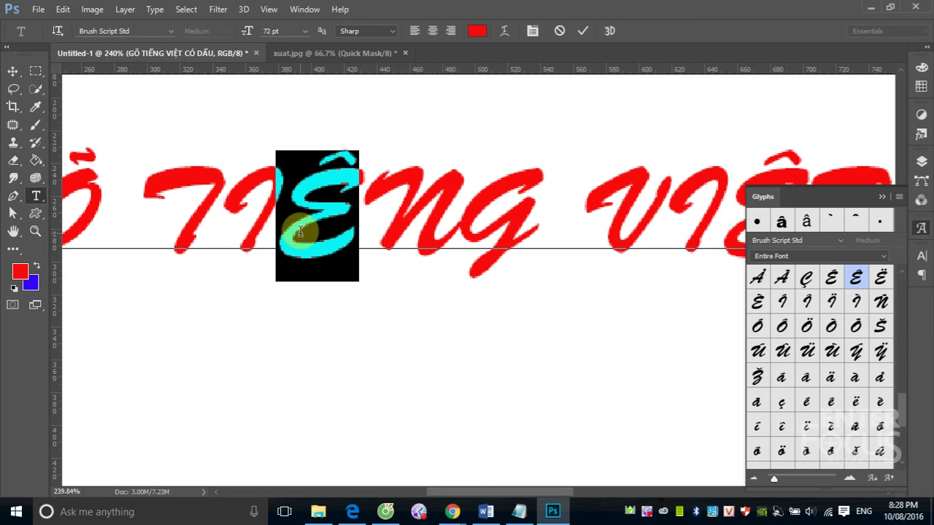
left_click(13, 73)
- Type a new Ê below the heading and select it
left_click(35, 197)
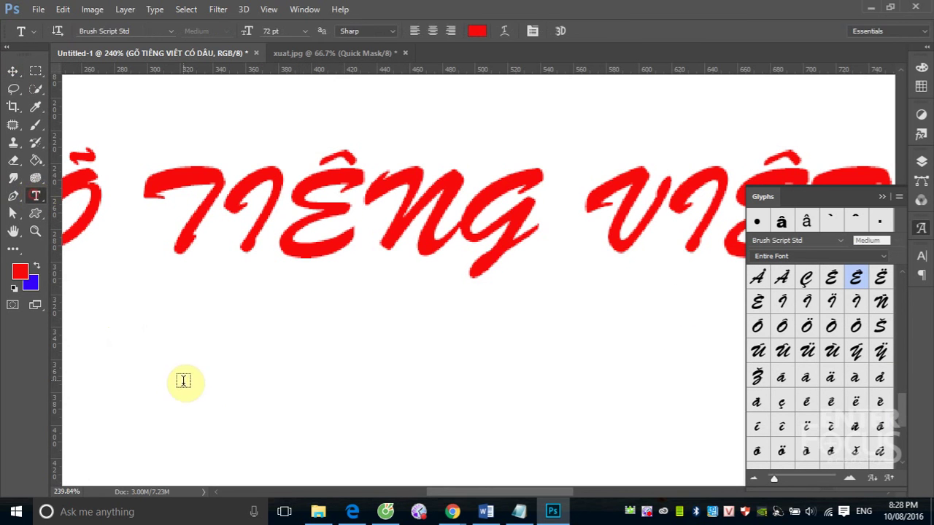
left_click(203, 423)
type("Ê")
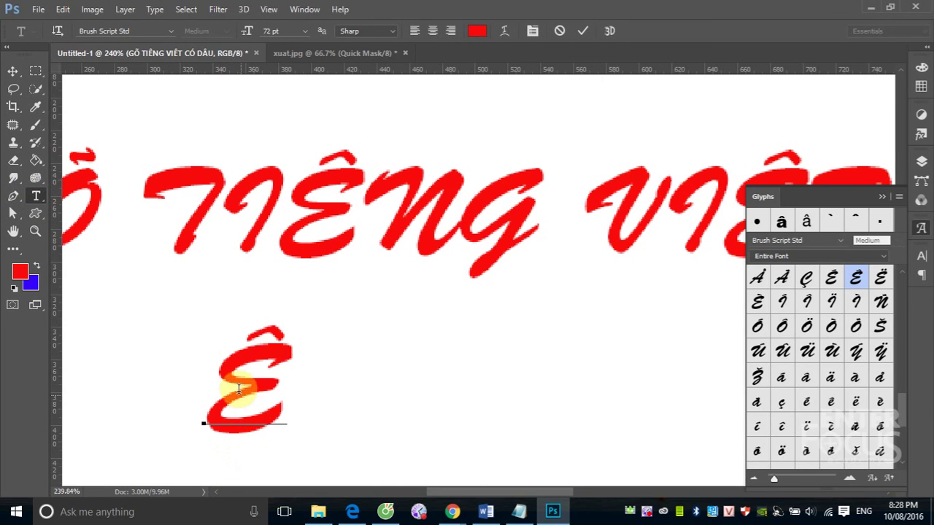
double_click(223, 375)
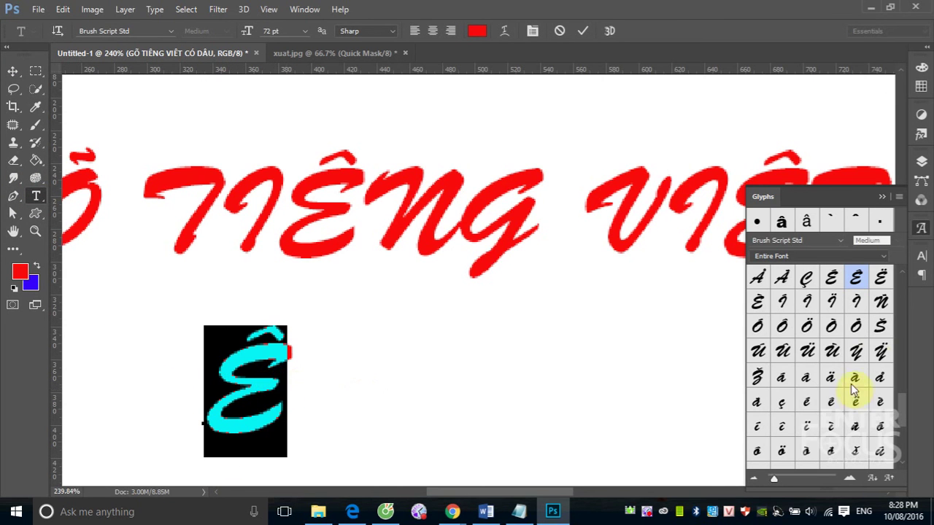
mouse_move(901, 390)
left_mouse_down()
mouse_move(900, 285)
mouse_move(899, 346)
left_mouse_up()
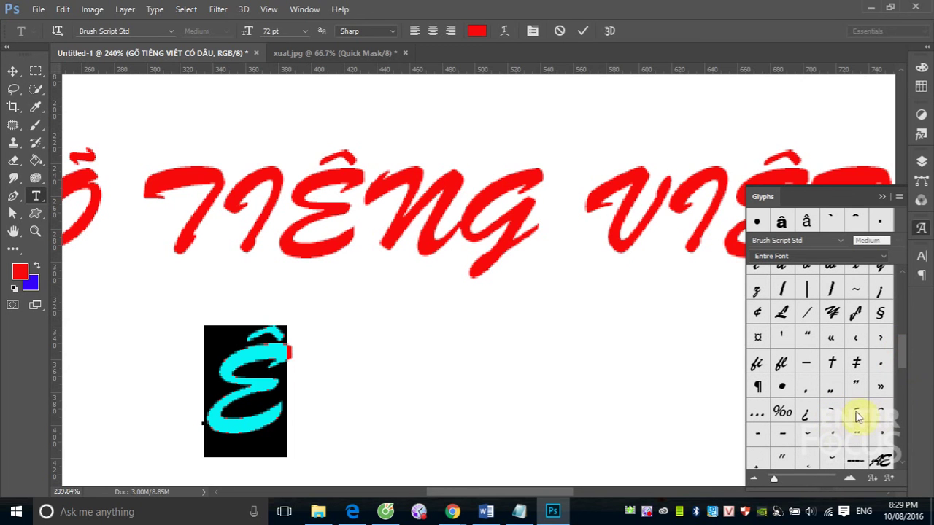
- Replace the new Ê with the Glyphs panel's acute accent and move it above TIÊNG's Ê
scroll(902, 373, "down", 2)
scroll(902, 370, "down", 1)
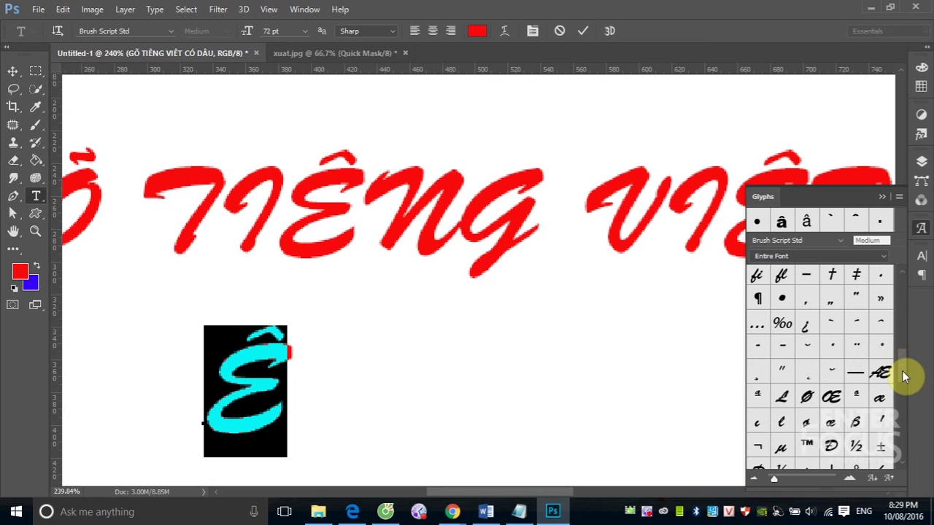
scroll(902, 371, "up", 1)
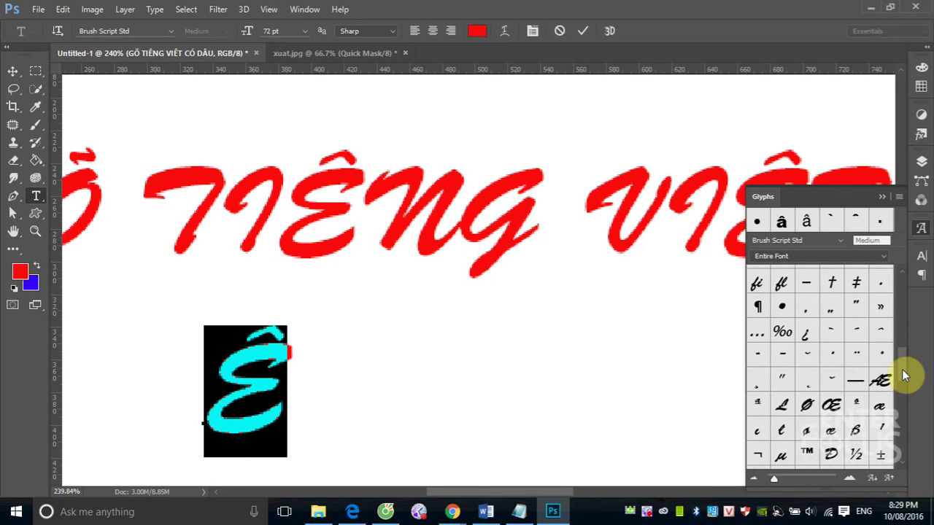
double_click(857, 335)
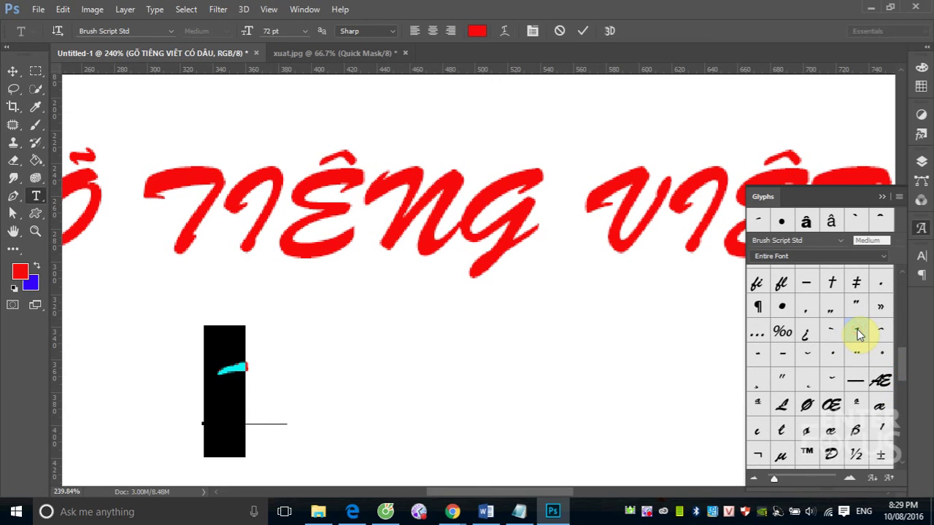
left_click(15, 75)
left_click_drag(237, 385, 381, 145)
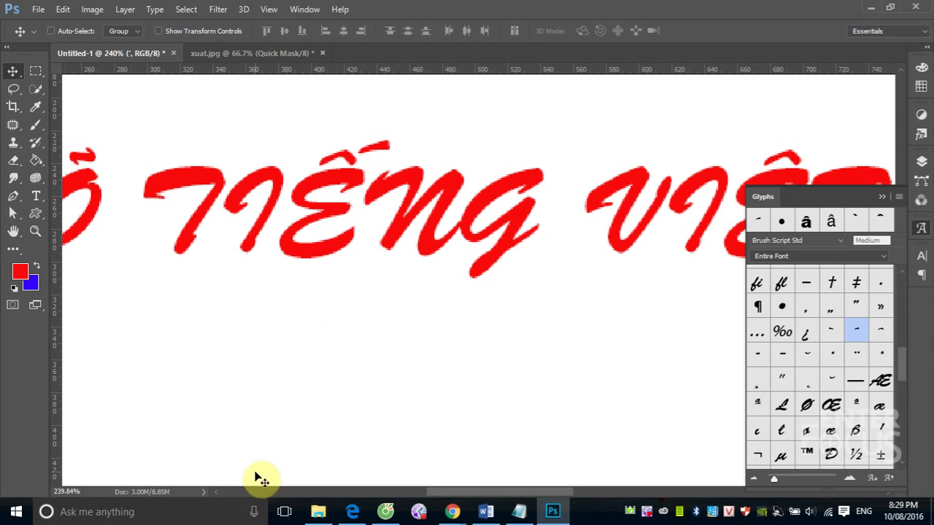